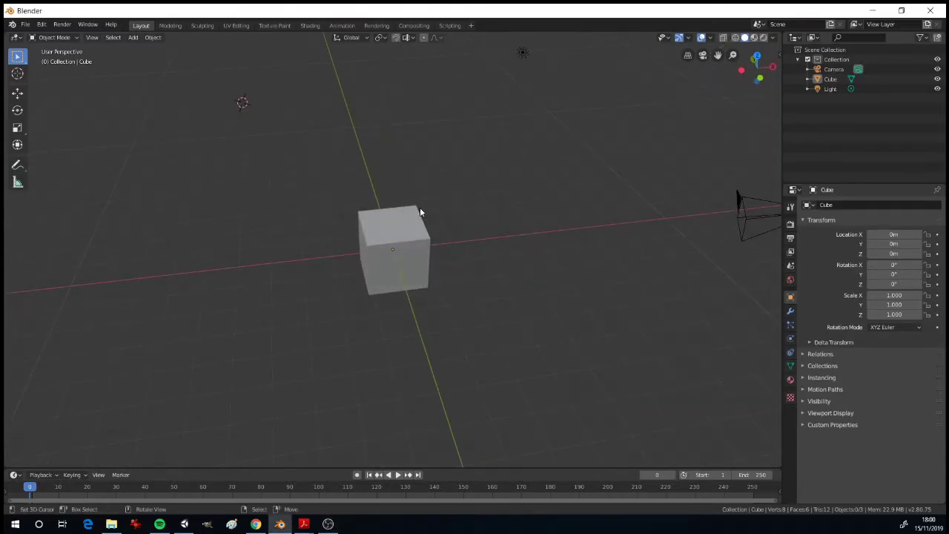
- Add a Plain Axes empty to the scene
{"action": "left_click", "coordinate": [401, 247]}
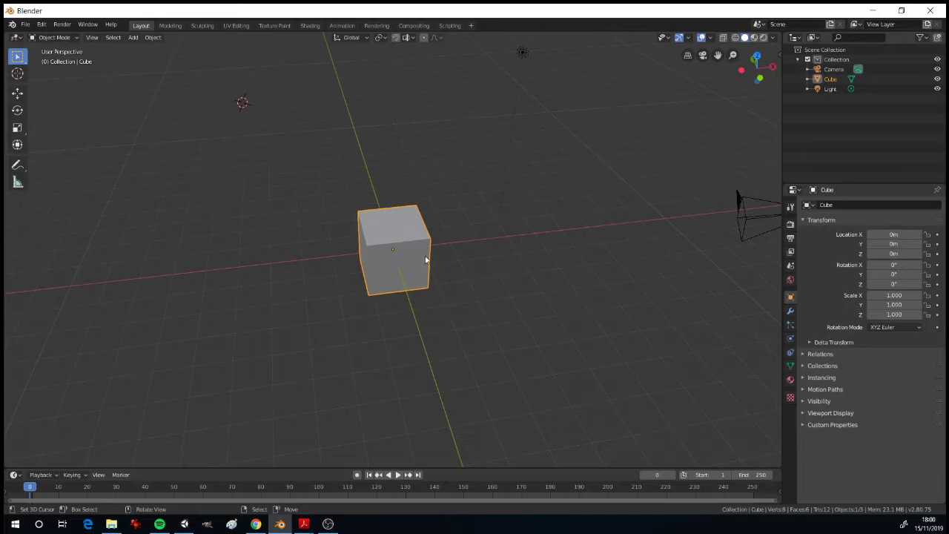
{"action": "key", "text": "shift"}
{"action": "key", "text": "shift+a"}
{"action": "mouse_move", "coordinate": [419, 255]}
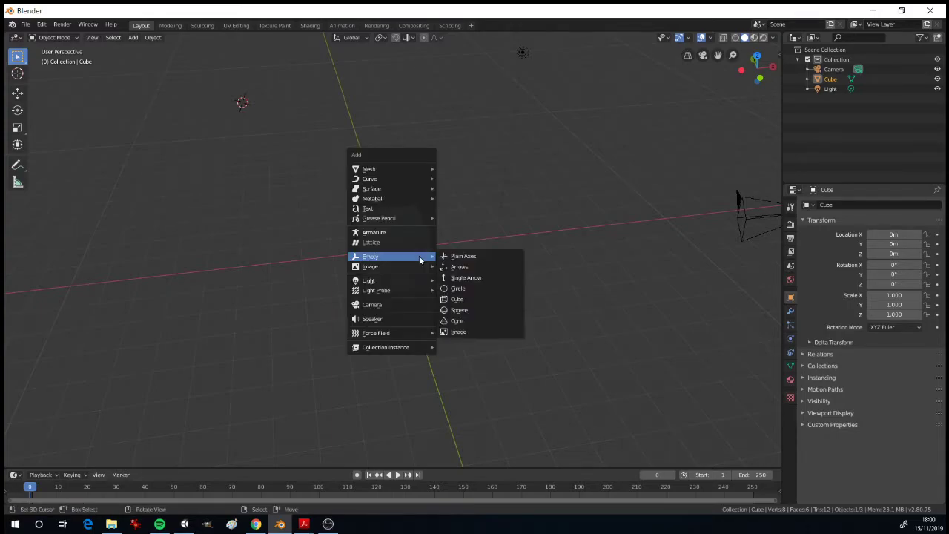
{"action": "left_click", "coordinate": [461, 256]}
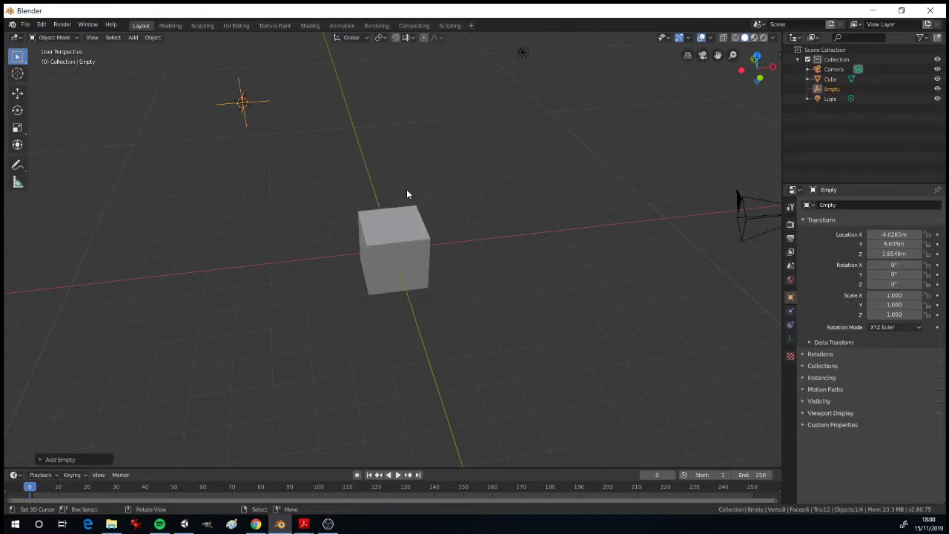
- Move the empty in the top view to about X 4.01 m, Y 0 m, beside the cube on the X axis
{"action": "left_click", "coordinate": [756, 56]}
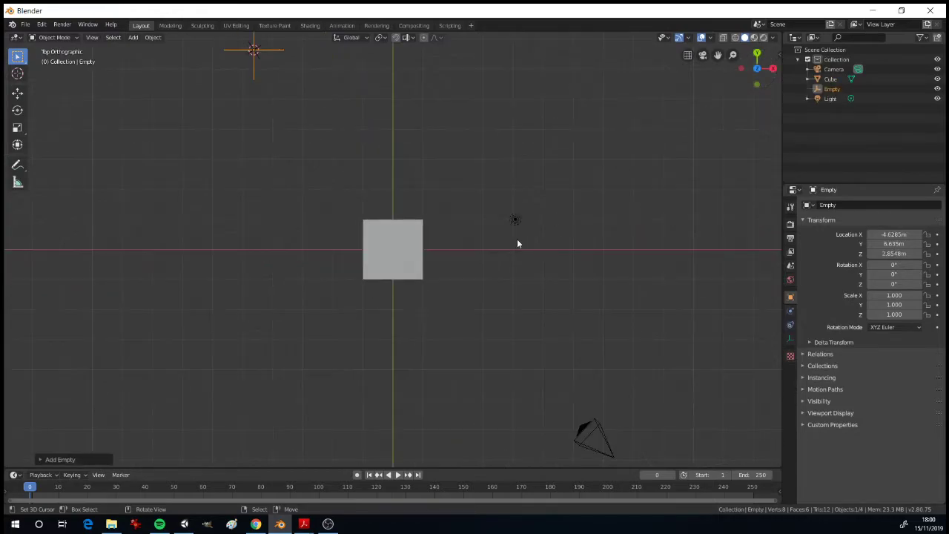
{"action": "key", "text": "g"}
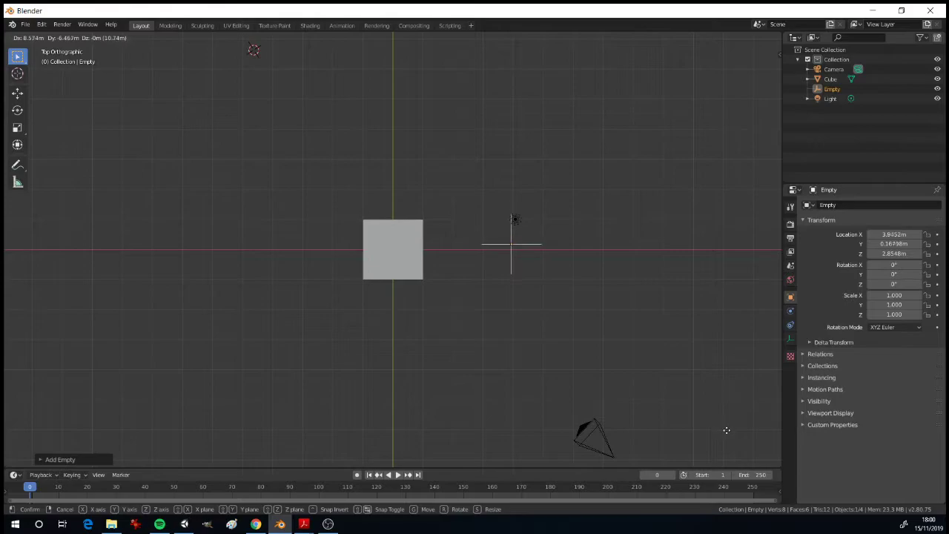
{"action": "left_click", "coordinate": [728, 435]}
- Lower the empty along Z in the front view to a height of about 0 m, level with the cube's centre
{"action": "middle_click_drag", "start_coordinate": [630, 378], "coordinate": [608, 320]}
{"action": "key", "text": "KP_1"}
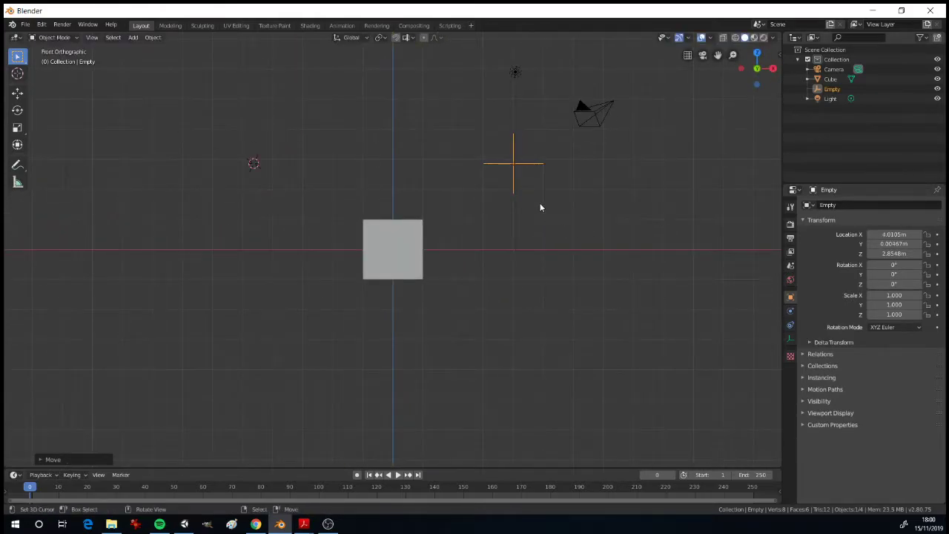
{"action": "key", "text": "g"}
{"action": "key", "text": "z"}
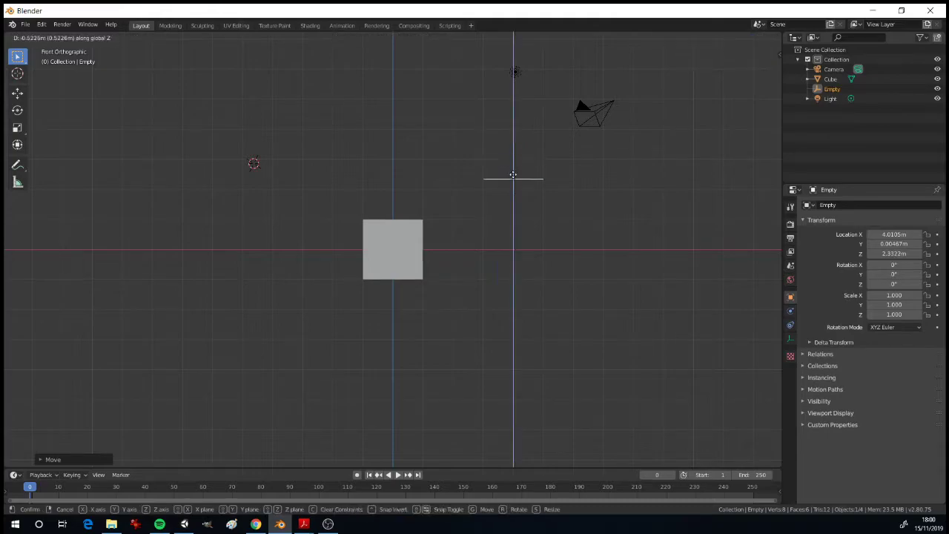
{"action": "left_click", "coordinate": [508, 239]}
{"action": "middle_click_drag", "start_coordinate": [561, 227], "coordinate": [541, 261]}
{"action": "scroll", "coordinate": [541, 261], "scroll_direction": "up", "scroll_amount": 2}
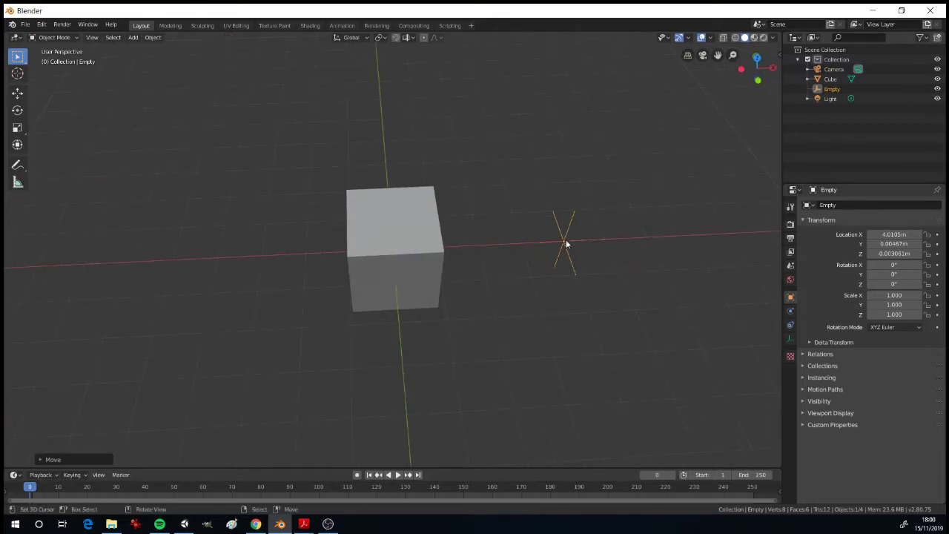
- Parent the cube to the empty using the Object parent type
{"action": "left_click", "coordinate": [402, 223]}
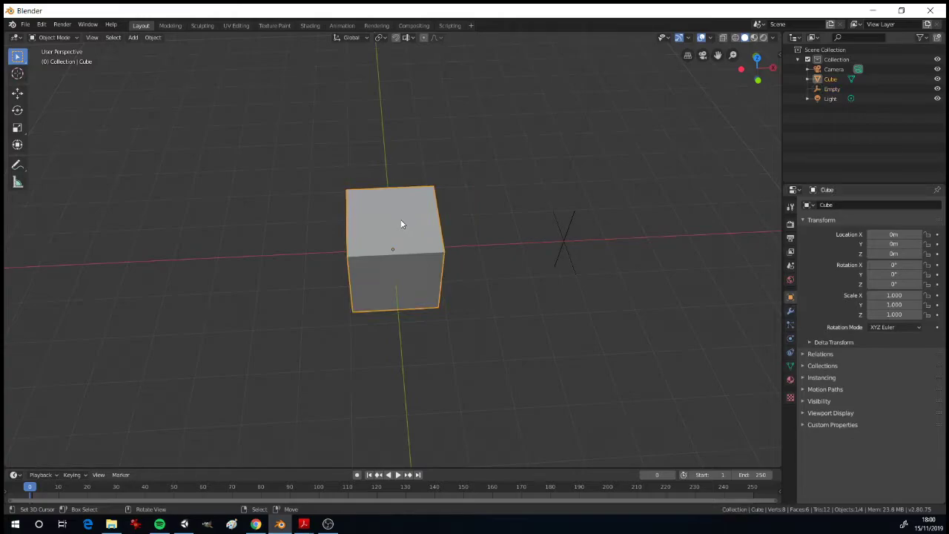
{"action": "left_click", "coordinate": [565, 240], "text": "shift"}
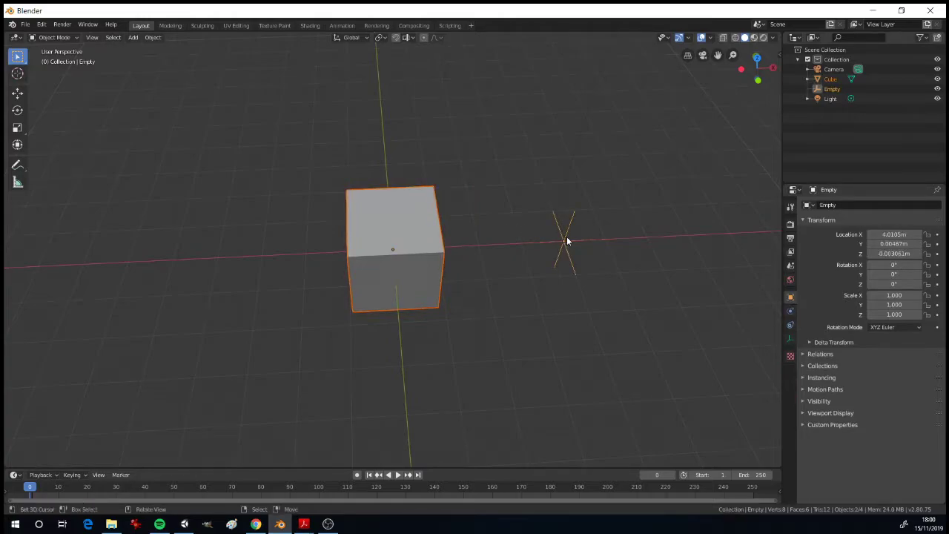
{"action": "left_click", "coordinate": [153, 37]}
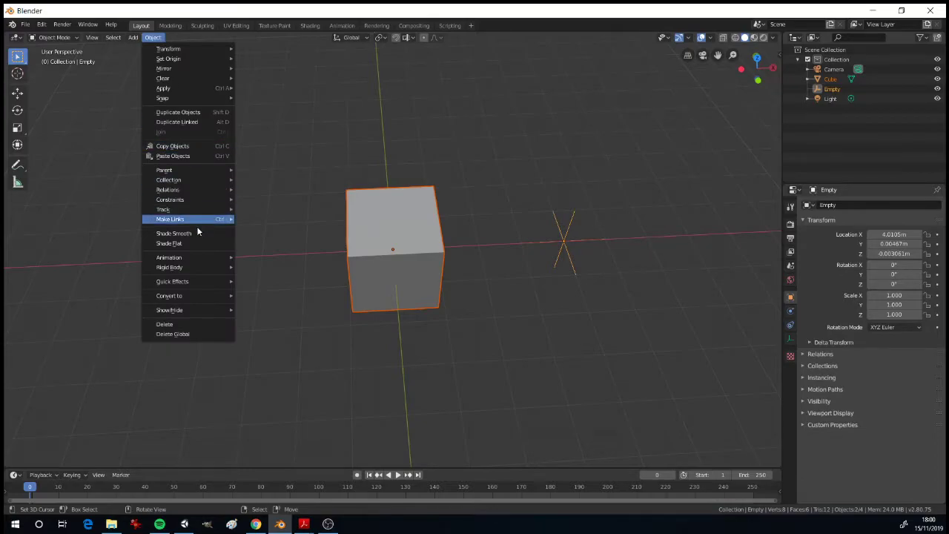
{"action": "mouse_move", "coordinate": [184, 176]}
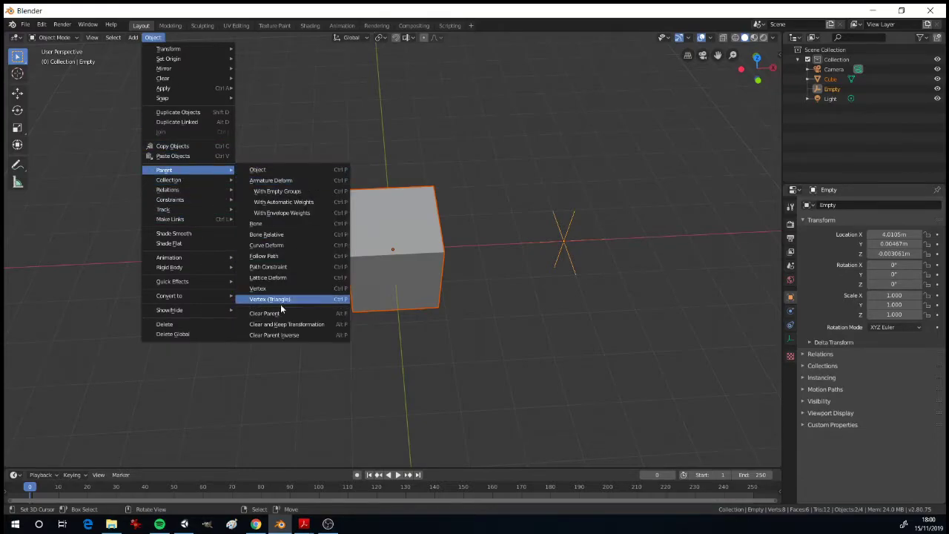
{"action": "left_click", "coordinate": [279, 168]}
{"action": "middle_click_drag", "start_coordinate": [470, 208], "coordinate": [547, 275]}
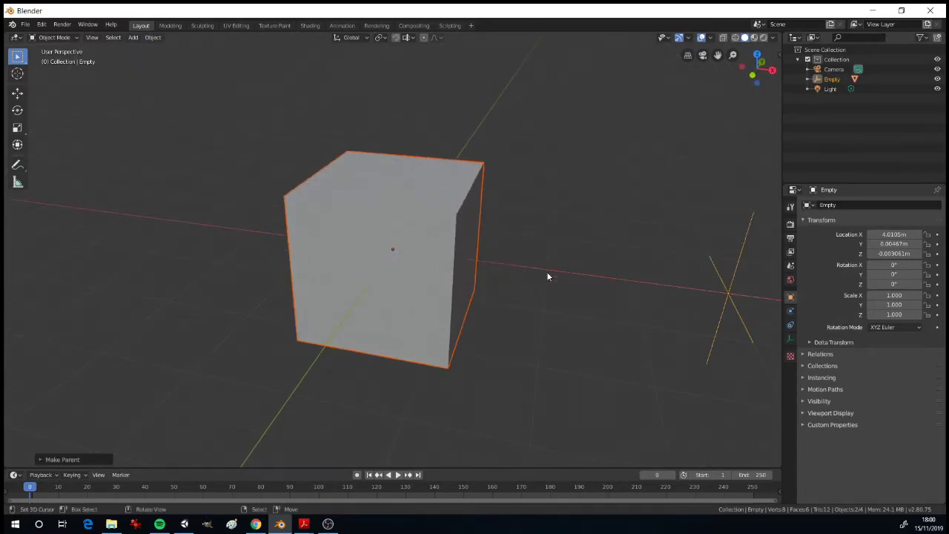
{"action": "mouse_move", "coordinate": [636, 284]}
{"action": "middle_mouse_down"}
{"action": "mouse_move", "coordinate": [695, 297]}
{"action": "mouse_move", "coordinate": [645, 289]}
{"action": "mouse_move", "coordinate": [648, 297]}
{"action": "mouse_move", "coordinate": [654, 283]}
{"action": "middle_mouse_up"}
- Select only the empty and move it up and down along Z, ending at a height of about 1.58 m
{"action": "left_click", "coordinate": [656, 267]}
{"action": "scroll", "coordinate": [612, 311], "scroll_direction": "down", "scroll_amount": 2}
{"action": "middle_click_drag", "start_coordinate": [600, 299], "coordinate": [593, 292]}
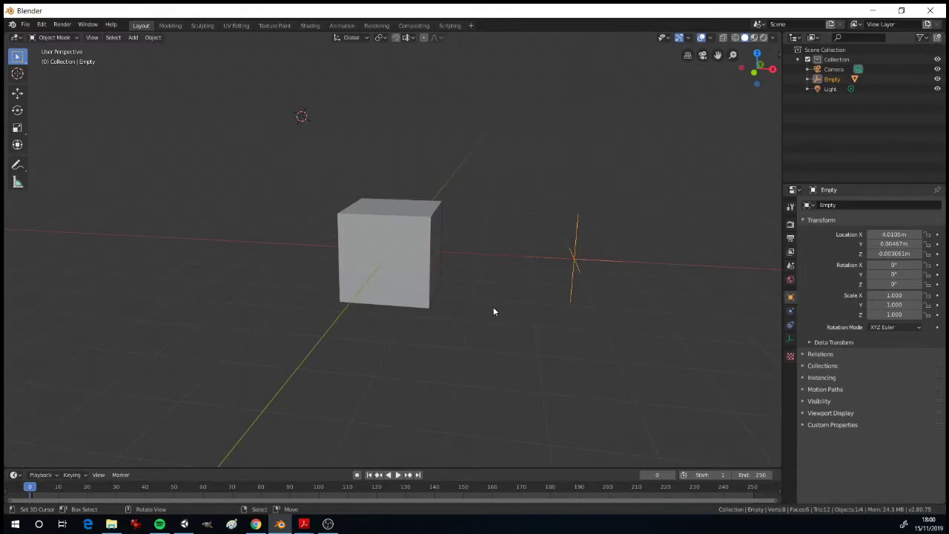
{"action": "key", "text": "g"}
{"action": "key", "text": "z"}
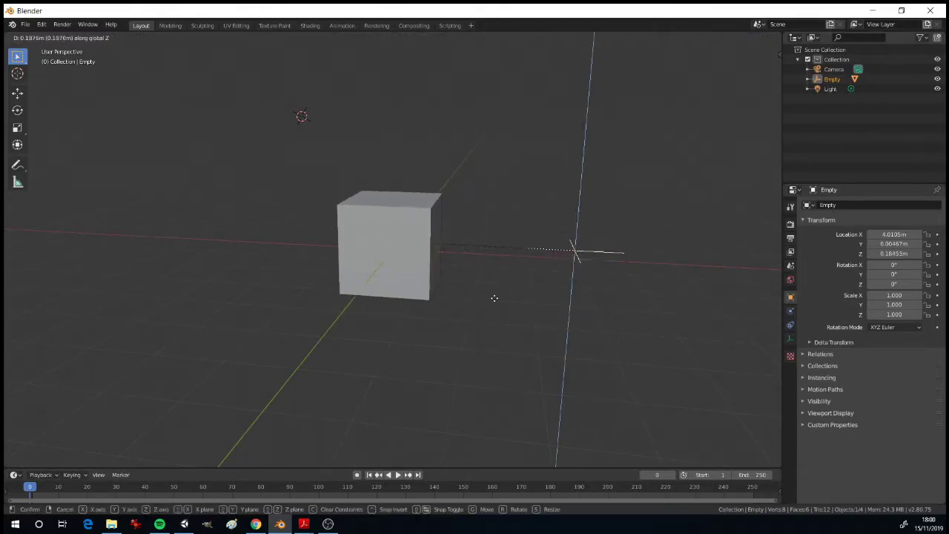
{"action": "left_click", "coordinate": [500, 232]}
{"action": "middle_click_drag", "start_coordinate": [514, 260], "coordinate": [510, 298]}
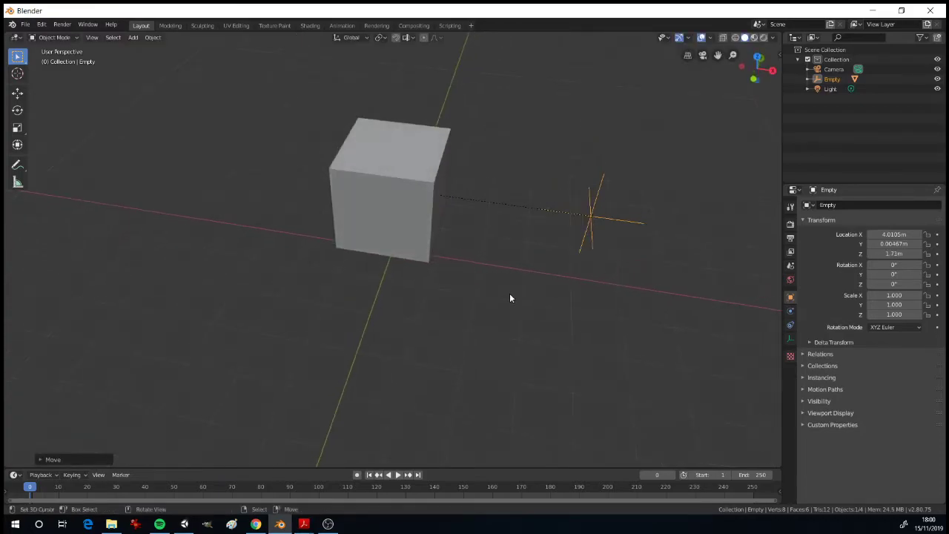
{"action": "key", "text": "g"}
{"action": "key", "text": "z"}
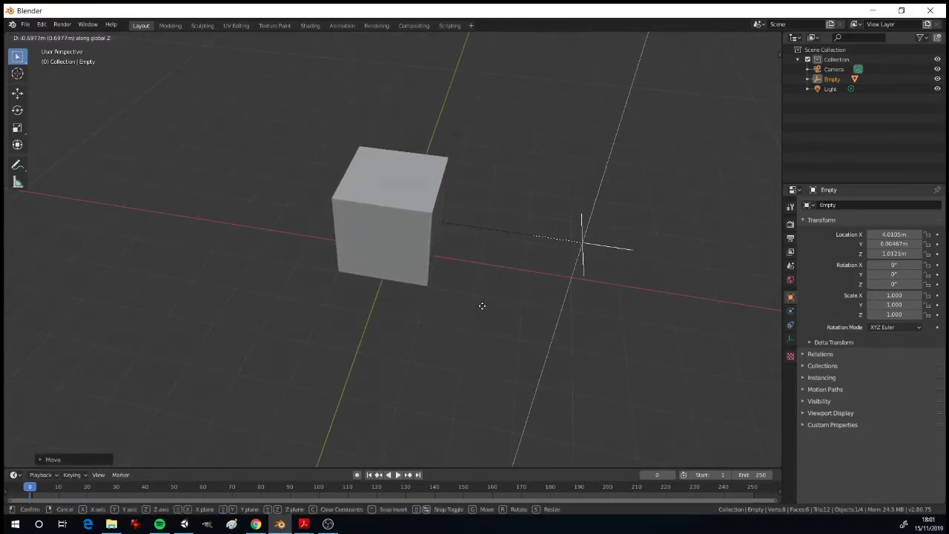
{"action": "left_click", "coordinate": [503, 293]}
- Try to rotate the empty with its child cube about the global Z axis
{"action": "key", "text": "r"}
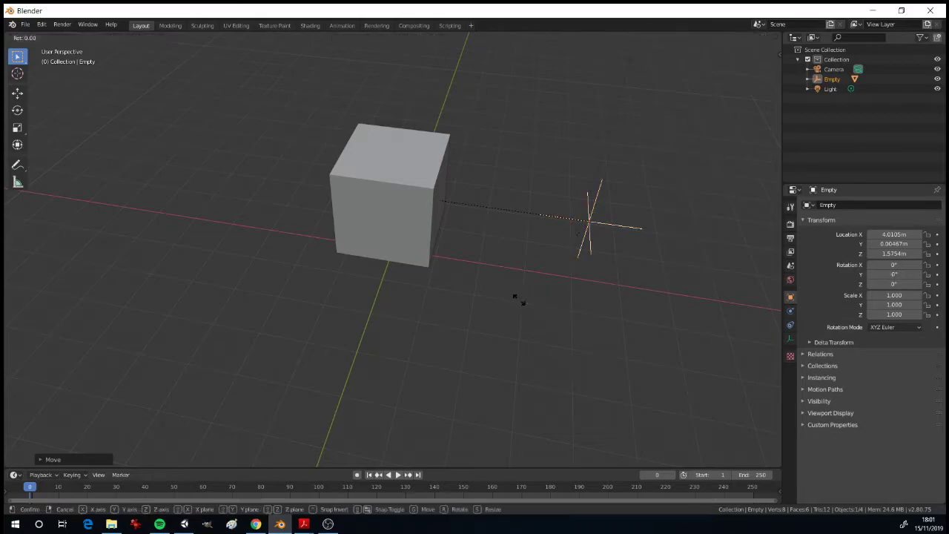
{"action": "key", "text": "z"}
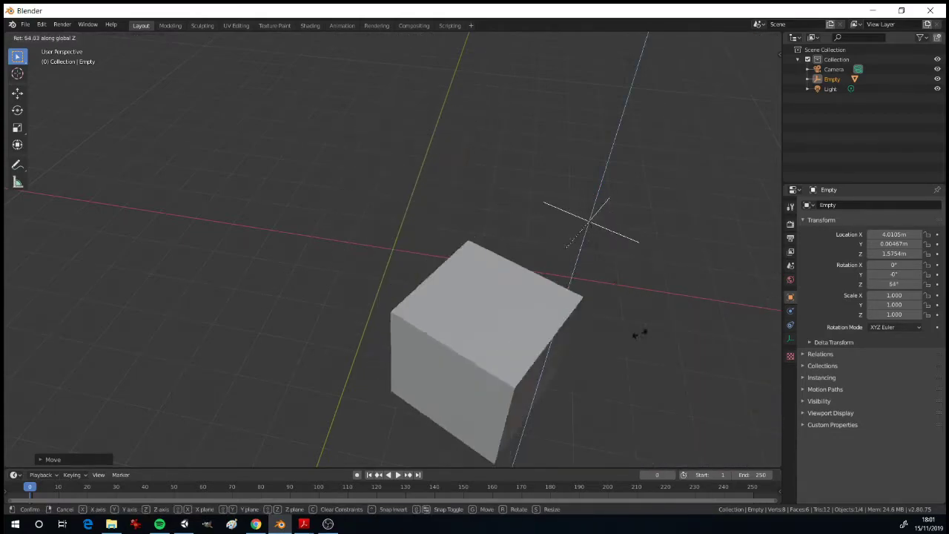
{"action": "key", "text": "Escape"}
- Move the empty along Z to a height of about 1.81 m
{"action": "middle_click_drag", "start_coordinate": [468, 332], "coordinate": [548, 290]}
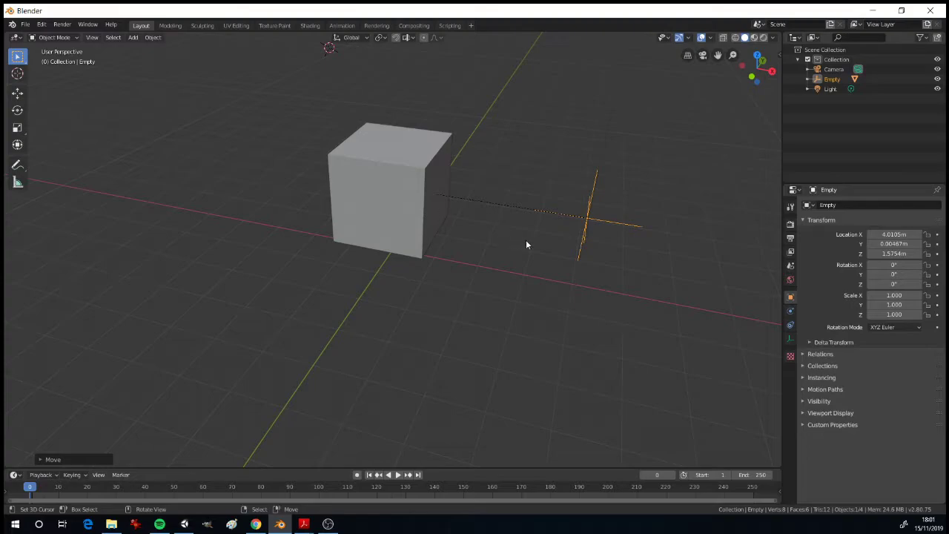
{"action": "key", "text": "g"}
{"action": "key", "text": "z"}
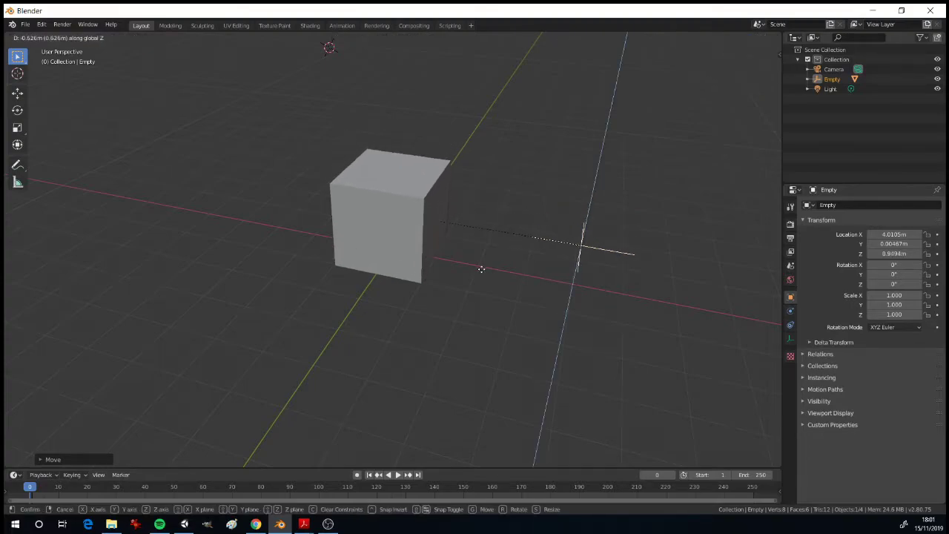
{"action": "left_click", "coordinate": [552, 241]}
- Try to rotate the empty about the global Z axis at its new height
{"action": "key", "text": "r"}
{"action": "key", "text": "z"}
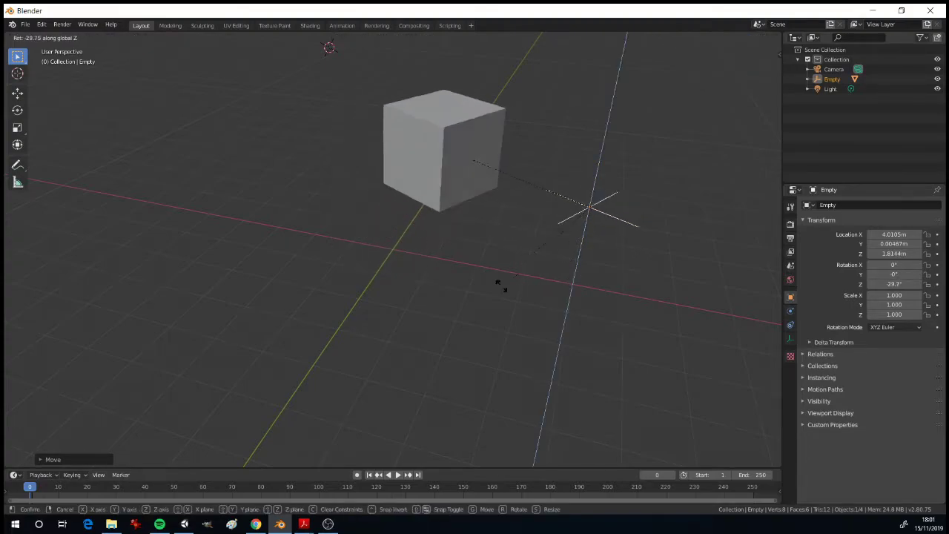
{"action": "key", "text": "Escape"}
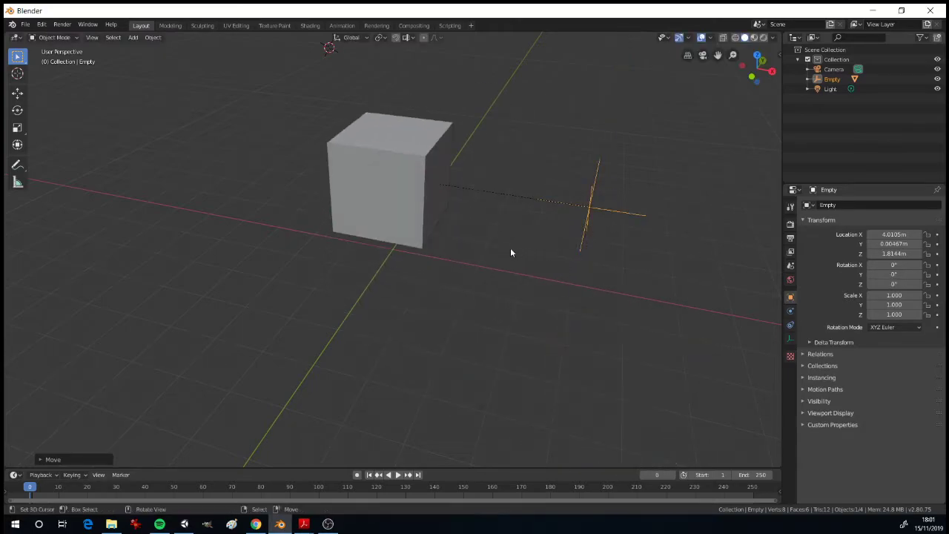
- Select the cube and move it along X to about 3.87 m, over the empty
{"action": "right_click", "coordinate": [591, 207]}
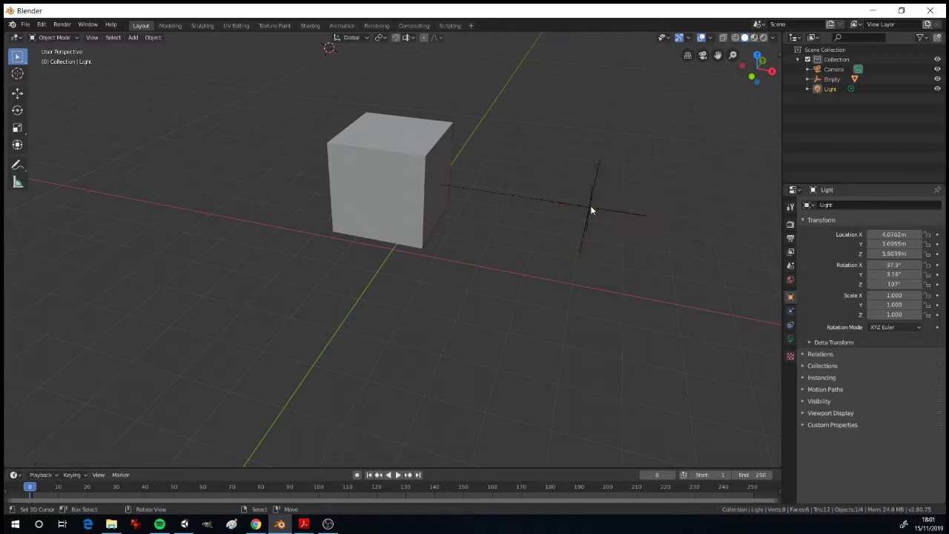
{"action": "right_click", "coordinate": [589, 206]}
{"action": "right_click", "coordinate": [424, 206]}
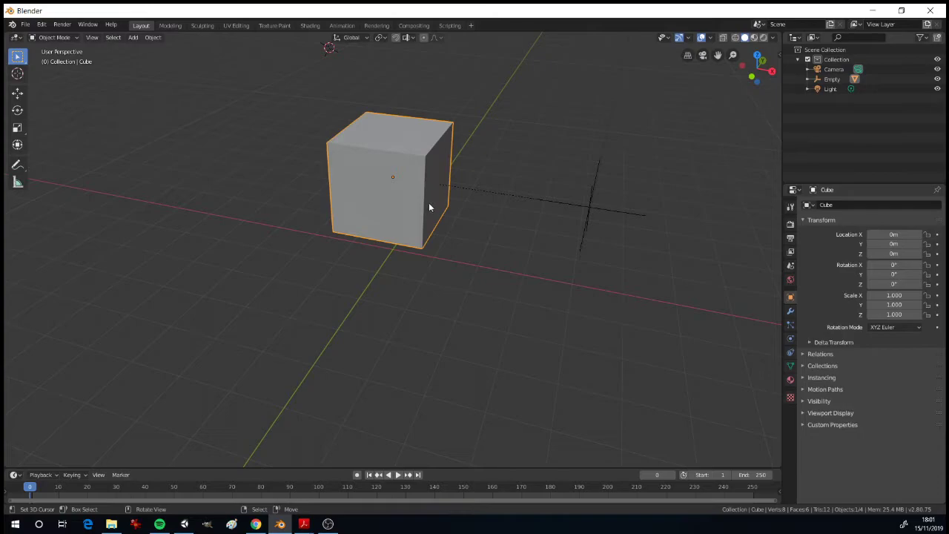
{"action": "key", "text": "g"}
{"action": "key", "text": "x"}
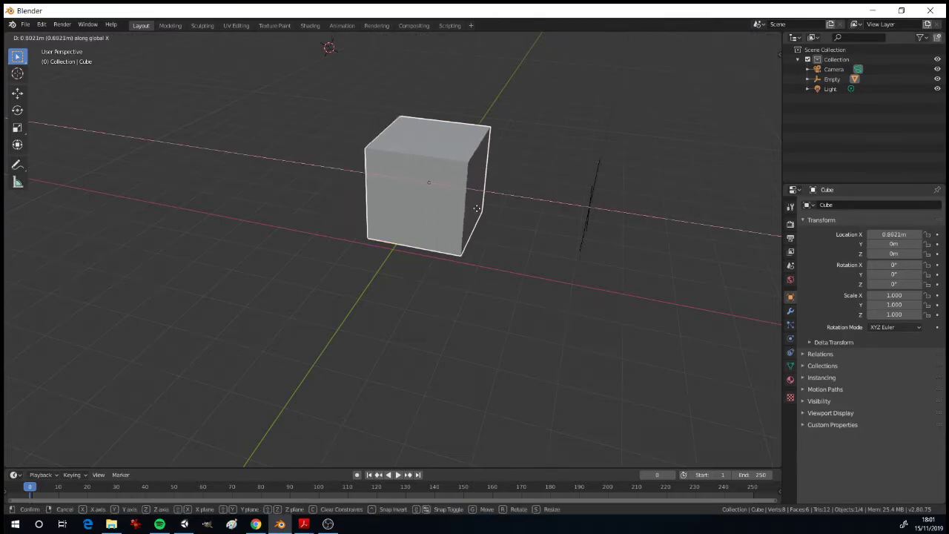
{"action": "left_click", "coordinate": [629, 196]}
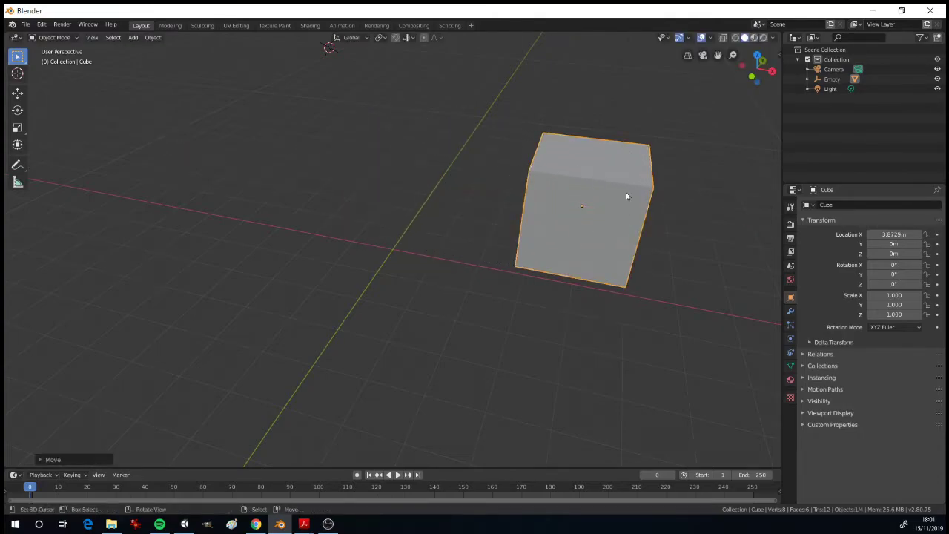
- Turn on X-ray and shift the cube along X to about 4.01 m in the top view, centring it on the empty
{"action": "left_click", "coordinate": [723, 38]}
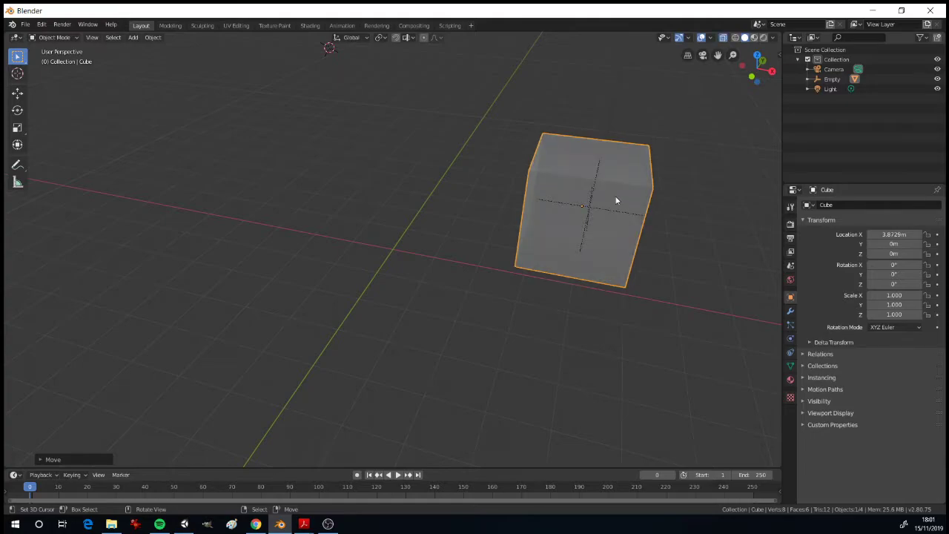
{"action": "left_click", "coordinate": [757, 56]}
{"action": "scroll", "coordinate": [653, 238], "scroll_direction": "up", "scroll_amount": 4}
{"action": "middle_click_drag", "start_coordinate": [650, 242], "coordinate": [422, 247], "text": "shift"}
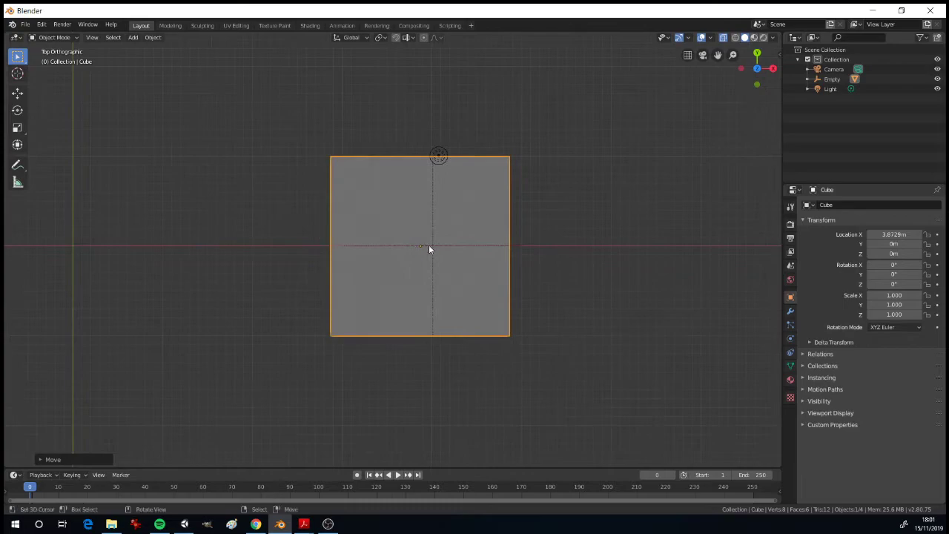
{"action": "key", "text": "g"}
{"action": "key", "text": "x"}
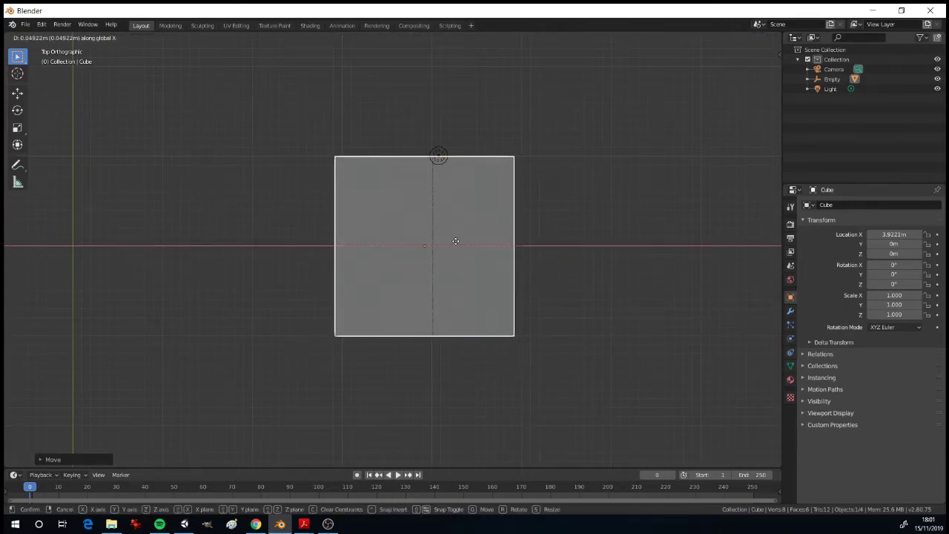
{"action": "left_click", "coordinate": [498, 261]}
{"action": "middle_click_drag", "start_coordinate": [498, 262], "coordinate": [433, 212]}
{"action": "scroll", "coordinate": [490, 195], "scroll_direction": "down", "scroll_amount": 4}
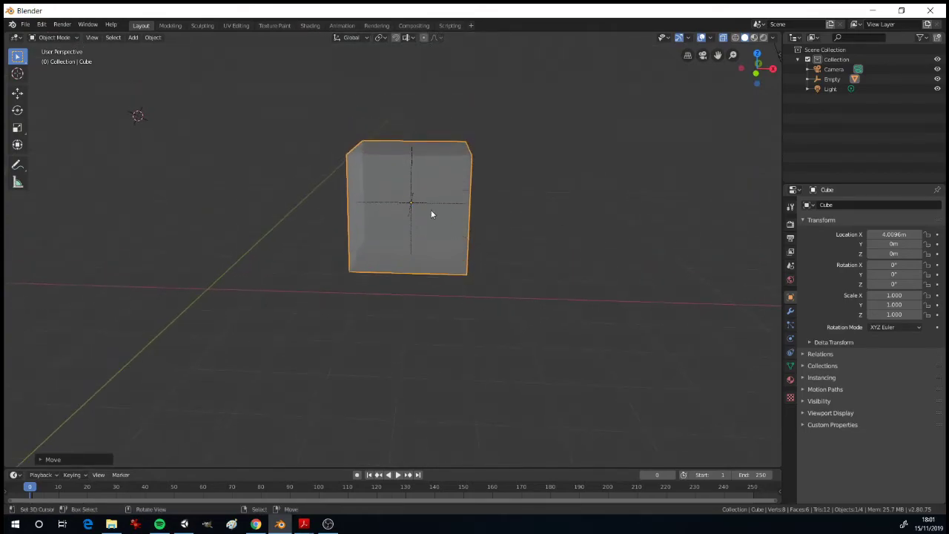
- Select the empty inside the cube and try rotating it about the global Z axis
{"action": "left_click", "coordinate": [431, 209]}
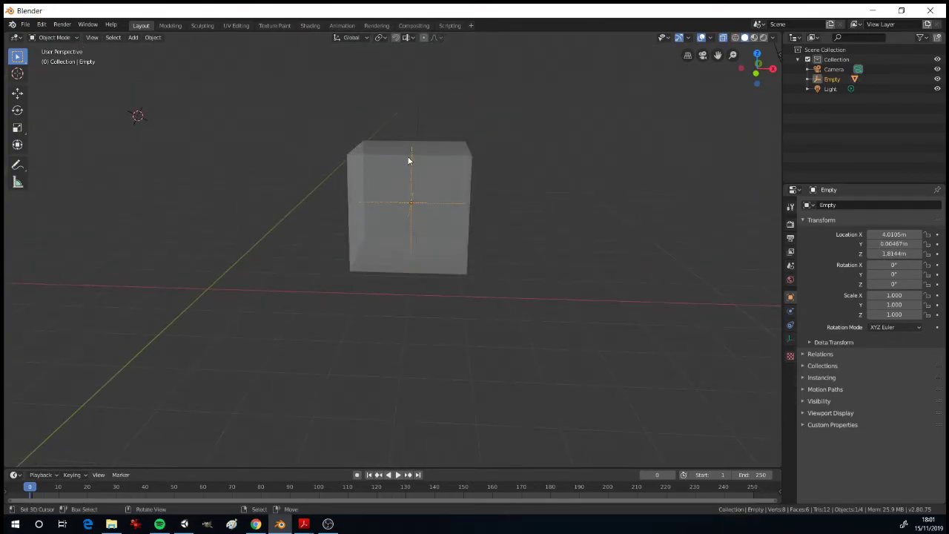
{"action": "key", "text": "r"}
{"action": "key", "text": "z"}
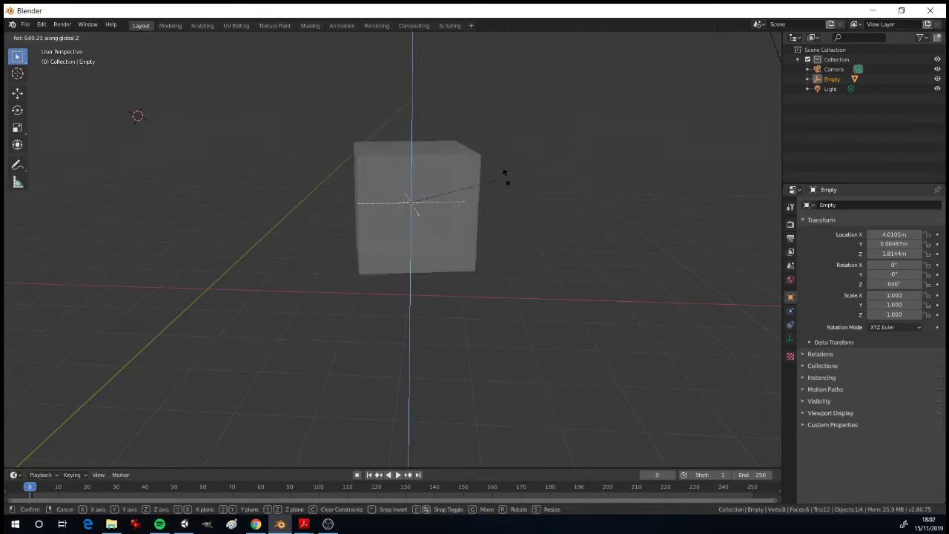
{"action": "key", "text": "Escape"}
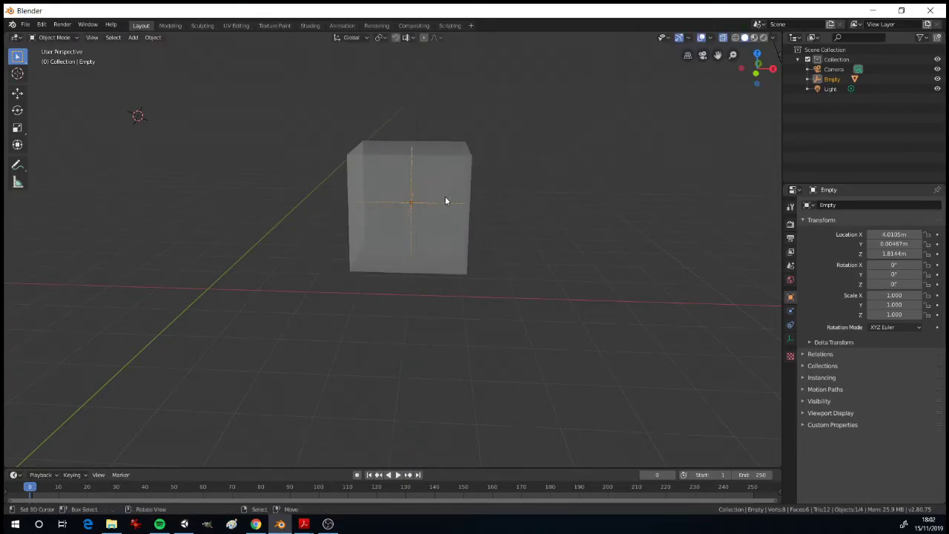
- Select the cube and clear its parent so it is detached from the empty
{"action": "left_click", "coordinate": [402, 158]}
{"action": "left_click", "coordinate": [152, 37]}
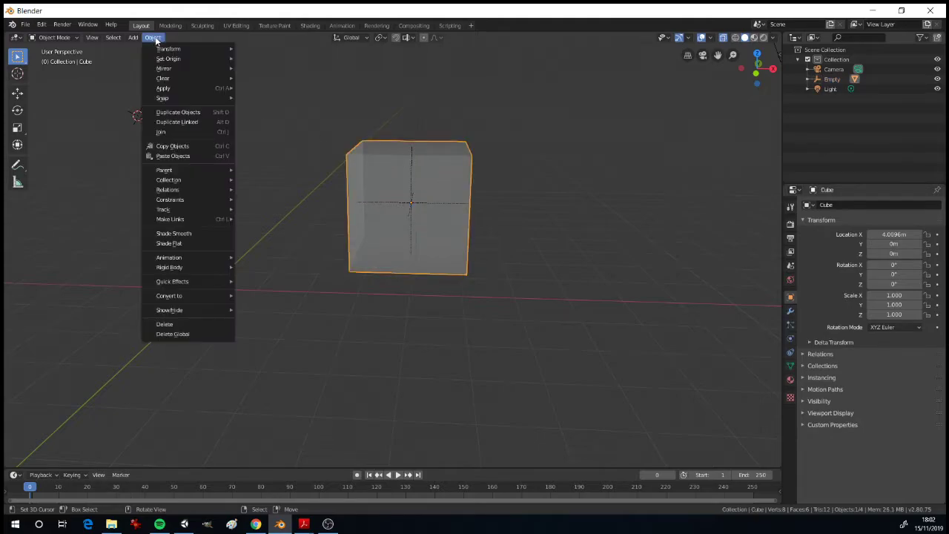
{"action": "mouse_move", "coordinate": [175, 172]}
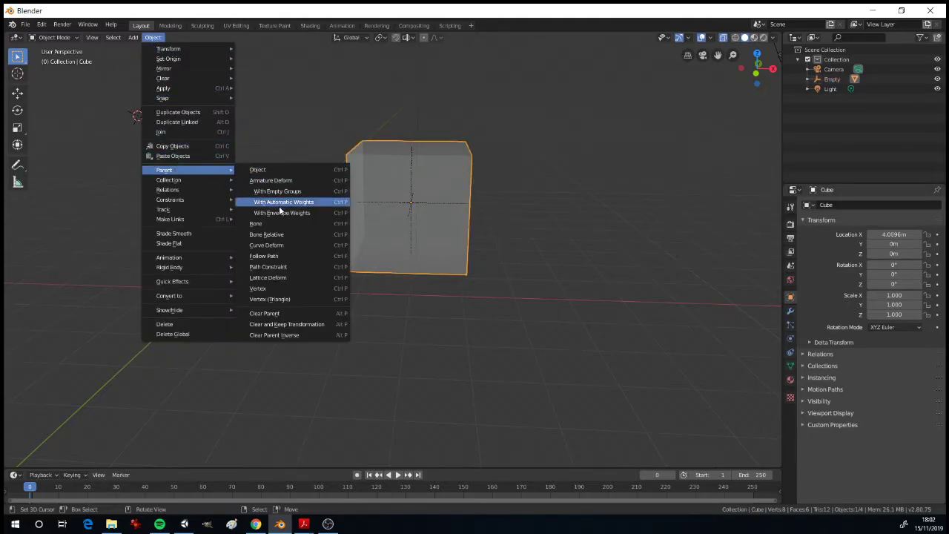
{"action": "left_click", "coordinate": [276, 314]}
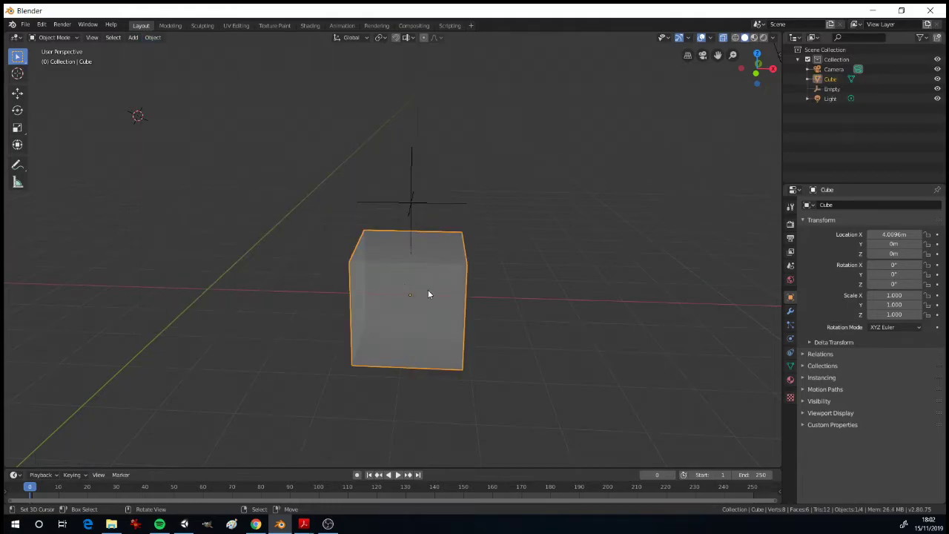
- Move the cube along X to about -0.28 m, away from the empty, and turn off X-ray
{"action": "key", "text": "g"}
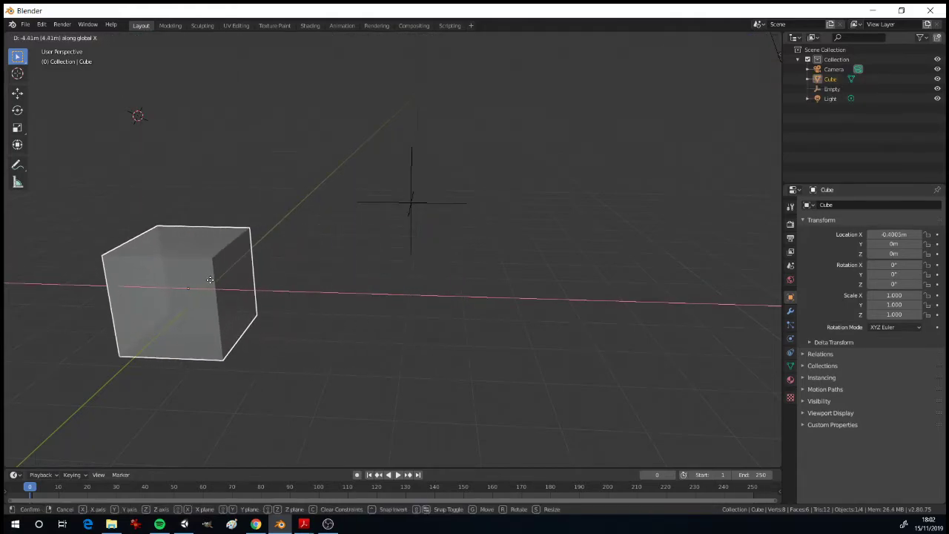
{"action": "left_click", "coordinate": [217, 284]}
{"action": "middle_click_drag", "start_coordinate": [723, 37], "coordinate": [400, 232]}
- In Edit Mode, extrude the cube's top face upward twice to form a tall column of three segments
{"action": "key", "text": "Tab"}
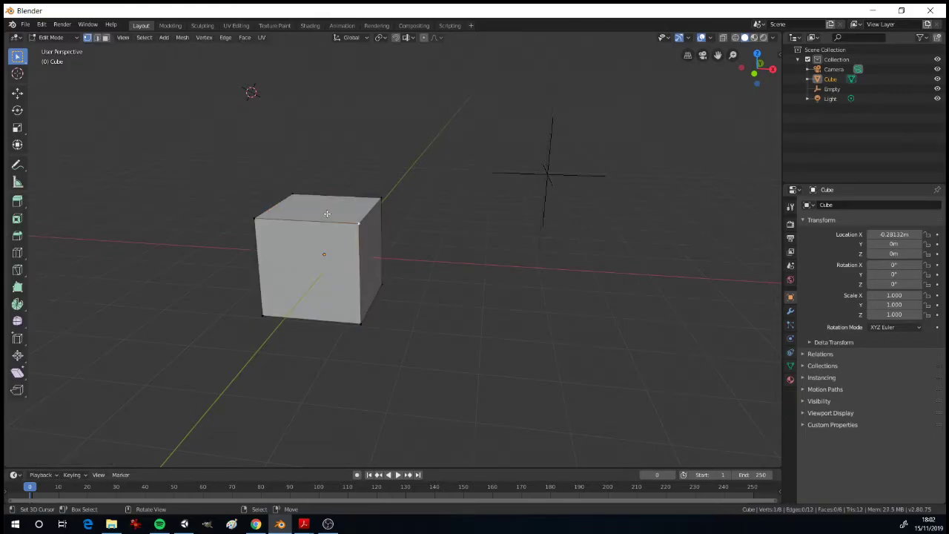
{"action": "left_click", "coordinate": [106, 38]}
{"action": "left_click", "coordinate": [343, 208]}
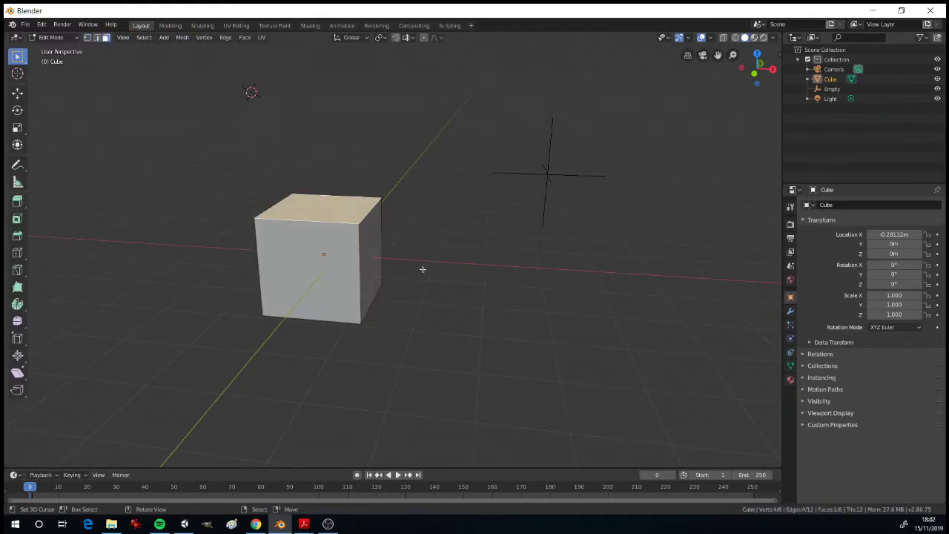
{"action": "key", "text": "e"}
{"action": "left_click", "coordinate": [436, 152]}
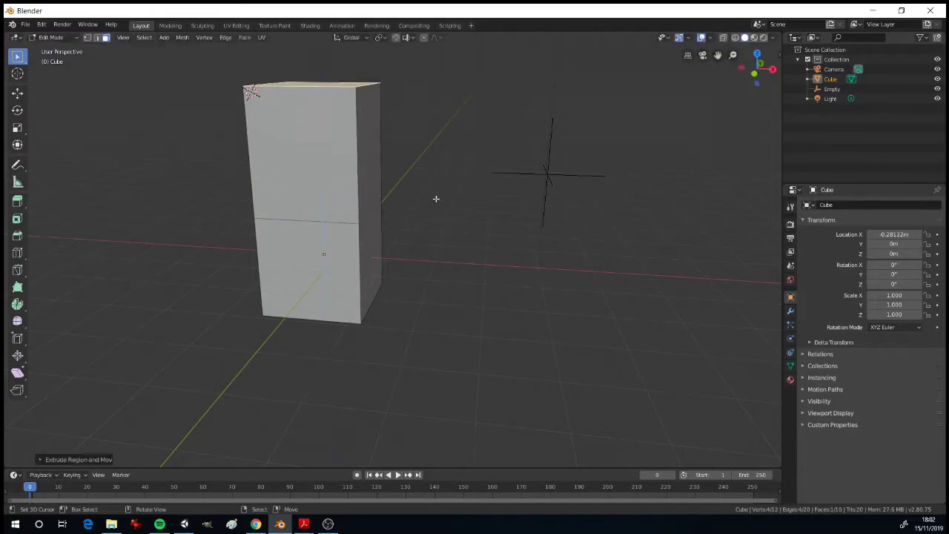
{"action": "middle_click_drag", "start_coordinate": [436, 186], "coordinate": [434, 233]}
{"action": "key", "text": "e"}
{"action": "left_click", "coordinate": [435, 185]}
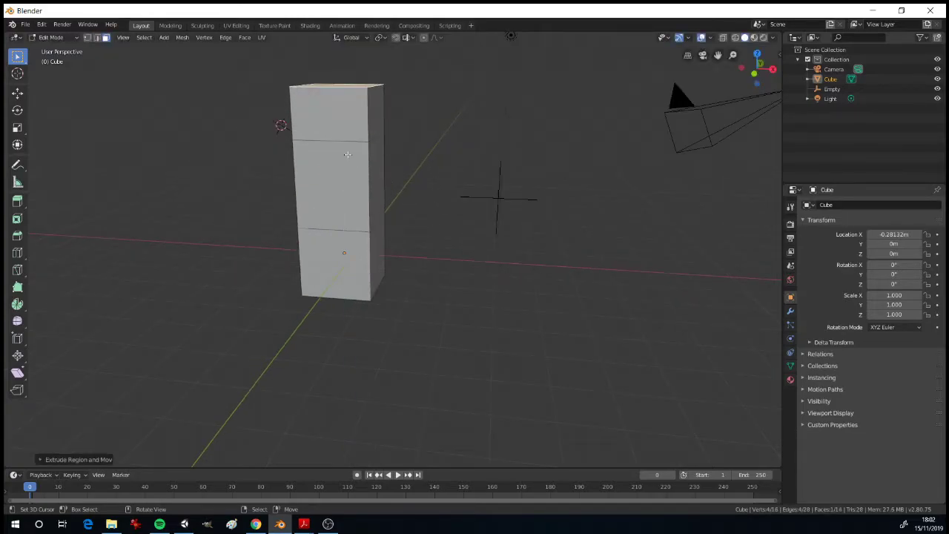
- Scale the column's lower and upper intermediate edge loops slightly inward, one after the other
{"action": "left_click", "coordinate": [96, 38]}
{"action": "left_click", "coordinate": [334, 232], "text": "alt"}
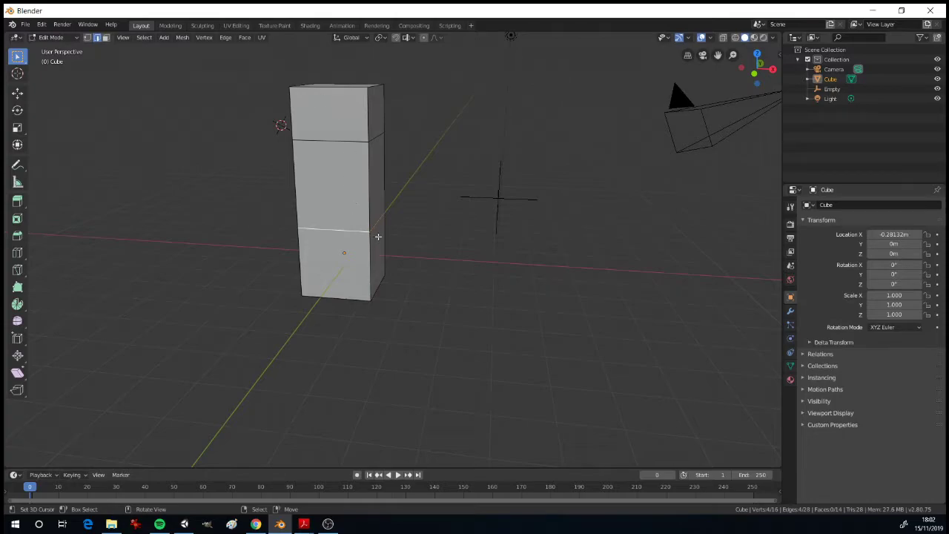
{"action": "key", "text": "s"}
{"action": "left_click", "coordinate": [404, 203]}
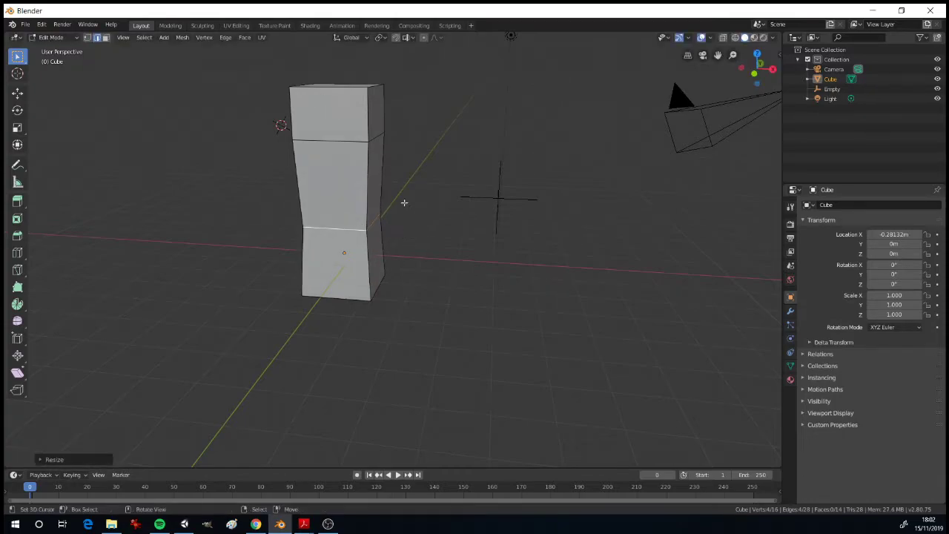
{"action": "left_click", "coordinate": [353, 139], "text": "alt"}
{"action": "key", "text": "s"}
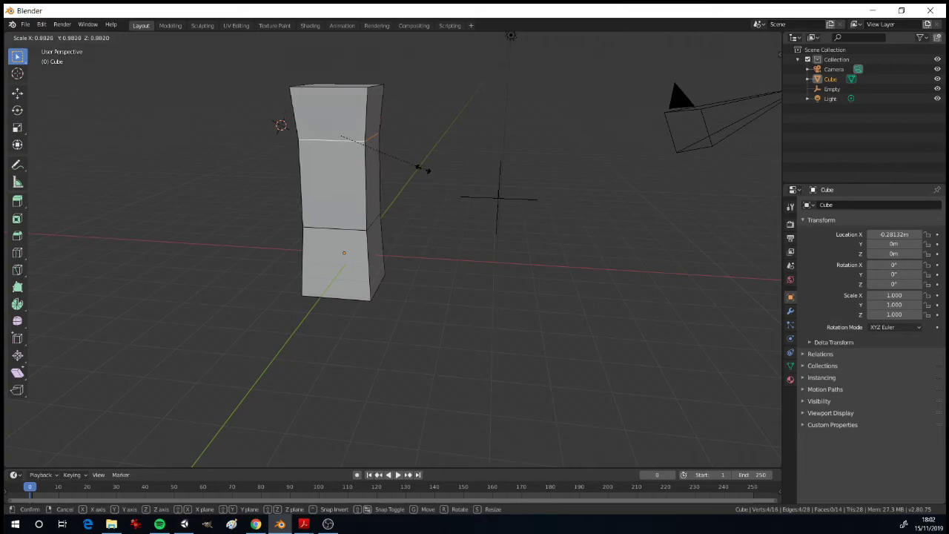
{"action": "left_click", "coordinate": [419, 167]}
- Select edges of the column's top face and scale them inward to taper the top segment
{"action": "left_click", "coordinate": [341, 92], "text": "alt"}
{"action": "middle_click_drag", "start_coordinate": [407, 97], "coordinate": [384, 133]}
{"action": "left_click", "coordinate": [377, 101], "text": "shift"}
{"action": "key", "text": "s"}
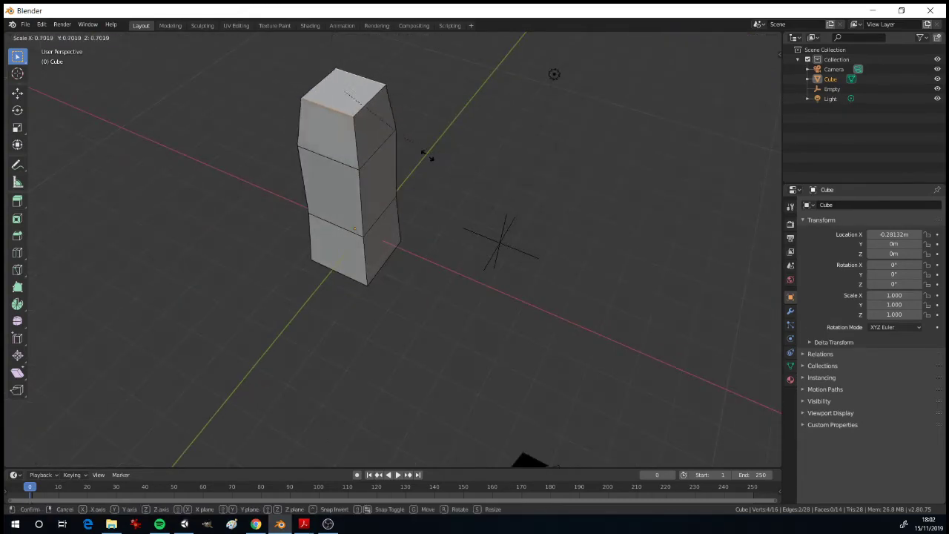
{"action": "left_click", "coordinate": [402, 144]}
{"action": "middle_click_drag", "start_coordinate": [403, 144], "coordinate": [434, 104]}
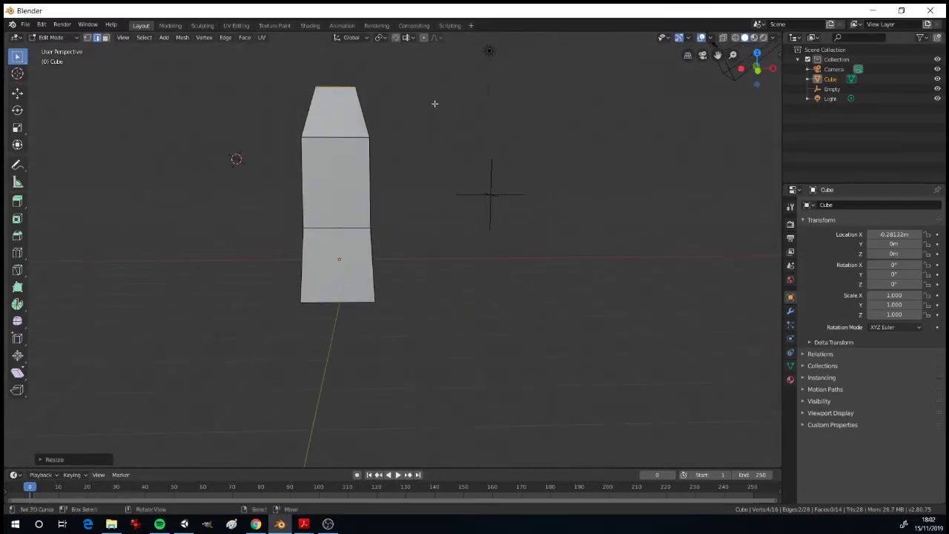
- Return to Object Mode and move the empty in front view to about X 3.81 m, Z 1.03 m
{"action": "key", "text": "KP_1"}
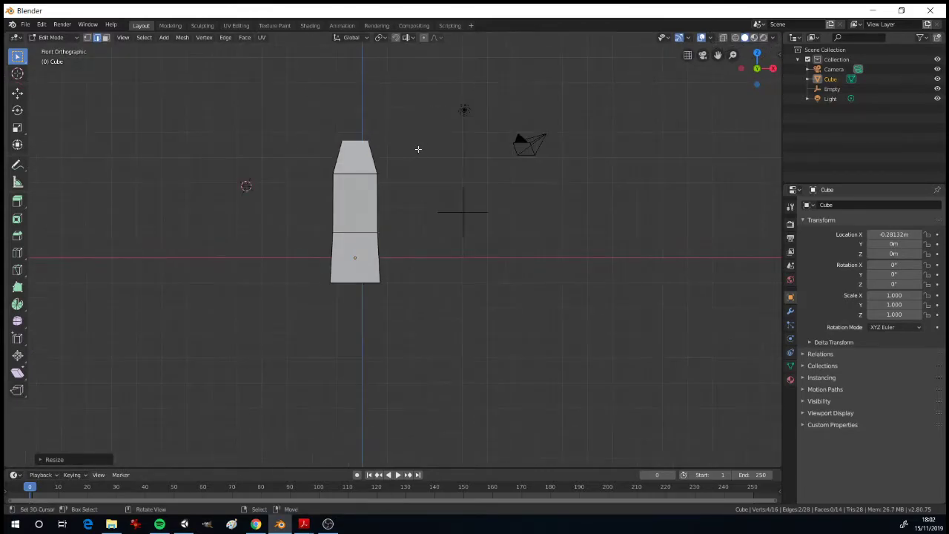
{"action": "key", "text": "Tab"}
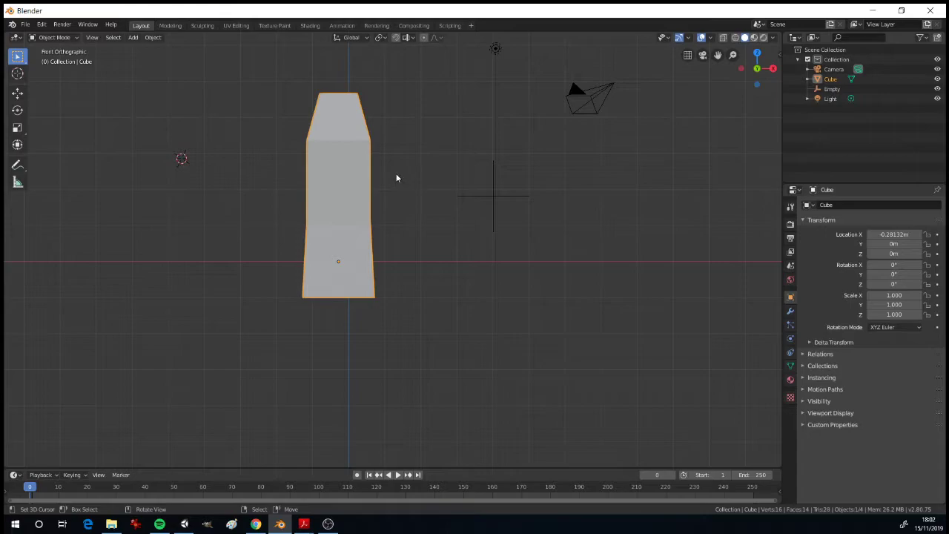
{"action": "left_click", "coordinate": [493, 201]}
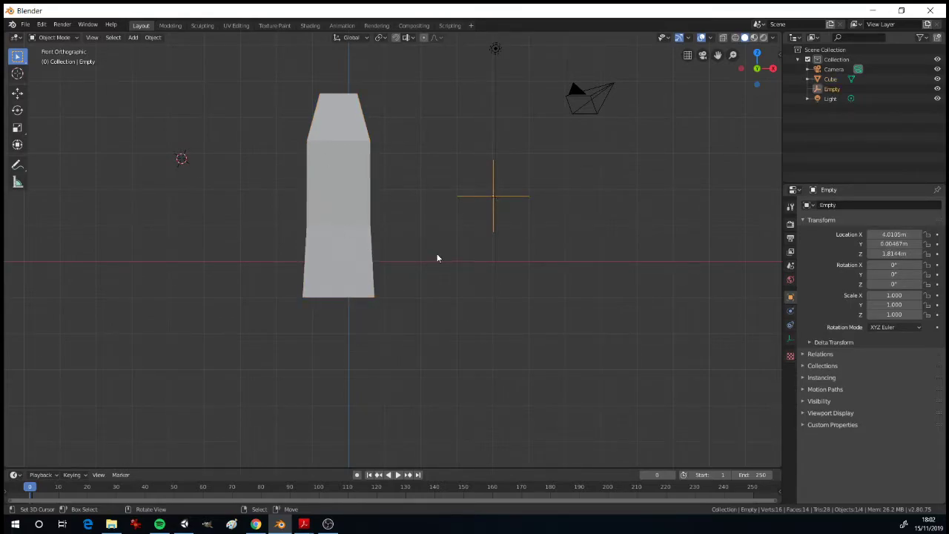
{"action": "key", "text": "g"}
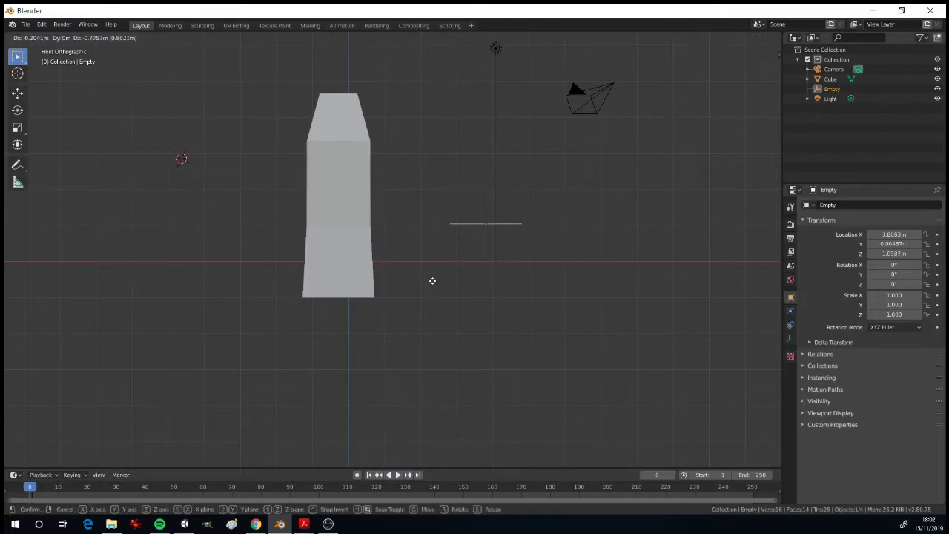
{"action": "left_click", "coordinate": [434, 285]}
- Create a vertex group named codo on the column and assign its lower intermediate edge loop to it
{"action": "left_click", "coordinate": [354, 236]}
{"action": "middle_click_drag", "start_coordinate": [353, 235], "coordinate": [400, 267]}
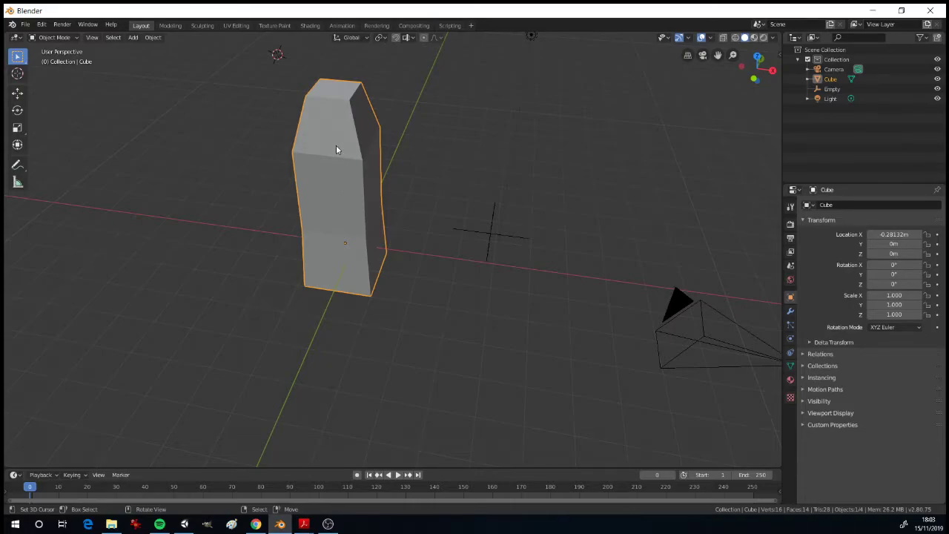
{"action": "mouse_move", "coordinate": [379, 166]}
{"action": "middle_mouse_down"}
{"action": "mouse_move", "coordinate": [413, 159]}
{"action": "mouse_move", "coordinate": [396, 146]}
{"action": "mouse_move", "coordinate": [384, 153]}
{"action": "middle_mouse_up"}
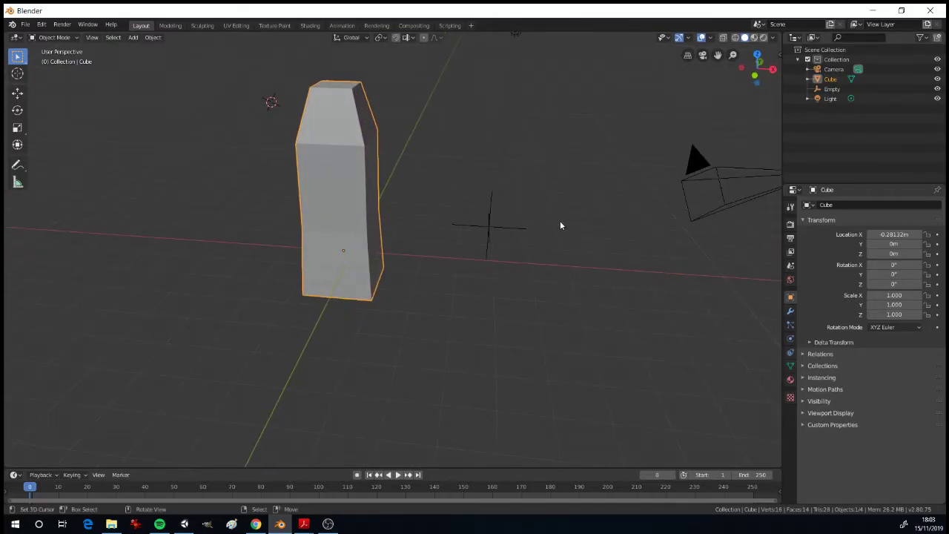
{"action": "key", "text": "Tab"}
{"action": "left_click", "coordinate": [365, 232], "text": "alt"}
{"action": "middle_click_drag", "start_coordinate": [366, 232], "coordinate": [632, 193]}
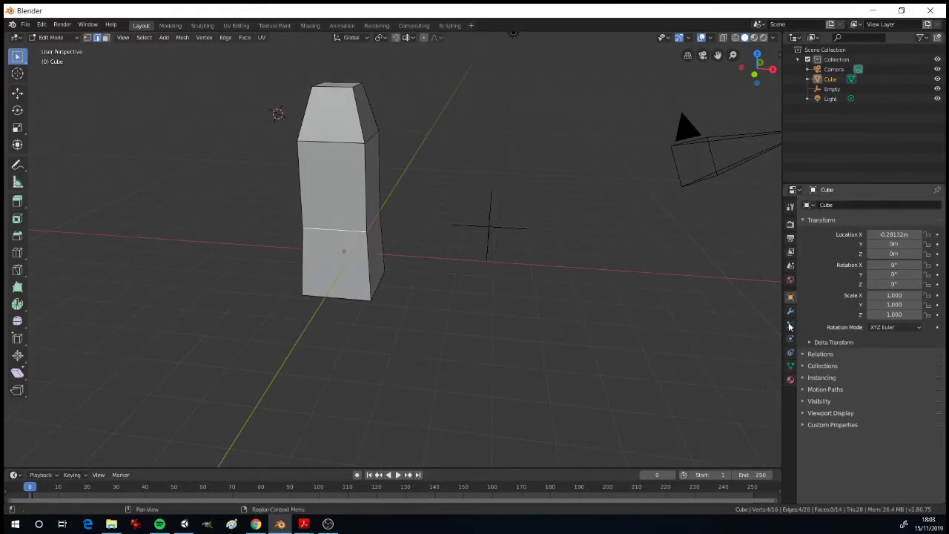
{"action": "left_click", "coordinate": [790, 366]}
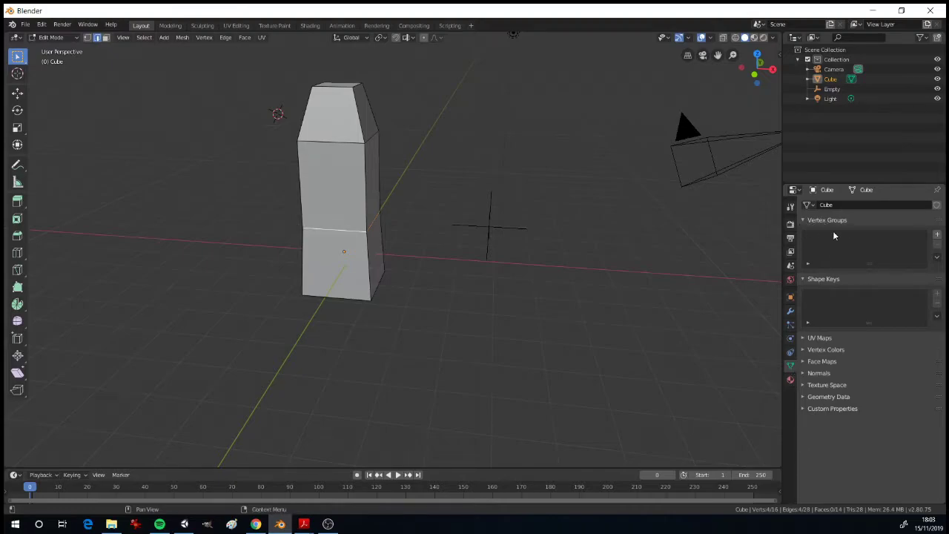
{"action": "left_click", "coordinate": [937, 234]}
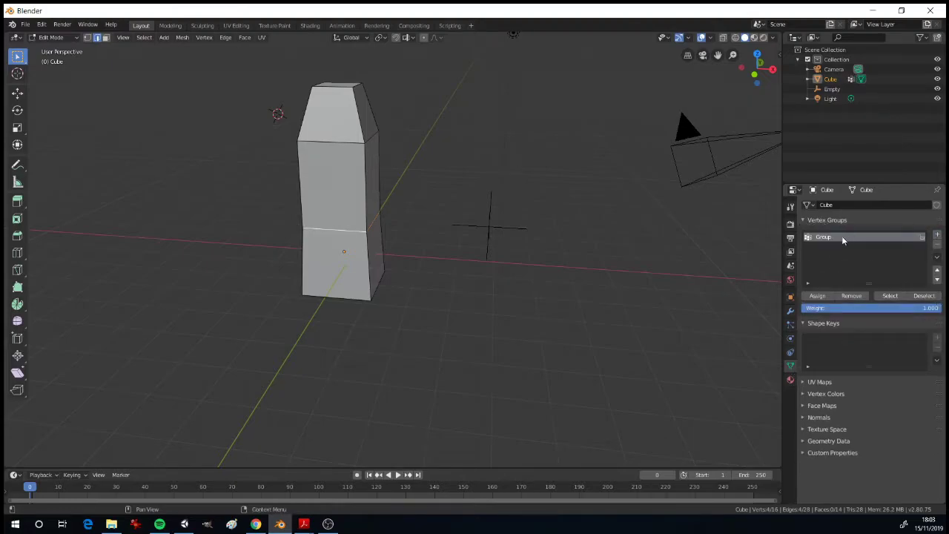
{"action": "type", "text": "corpo"}
{"action": "left_click", "coordinate": [822, 298]}
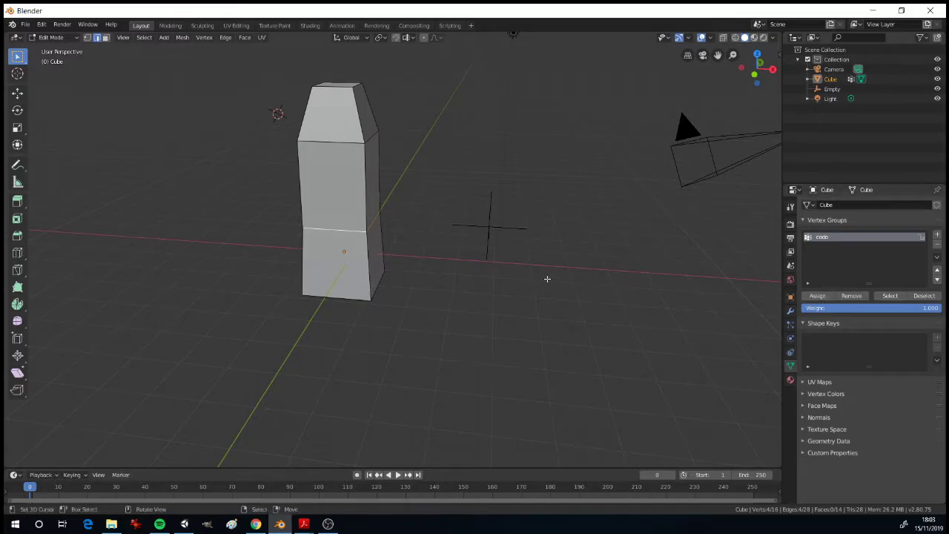
- Clear the selection and check the codo vertex group by selecting its vertices
{"action": "left_click", "coordinate": [498, 261]}
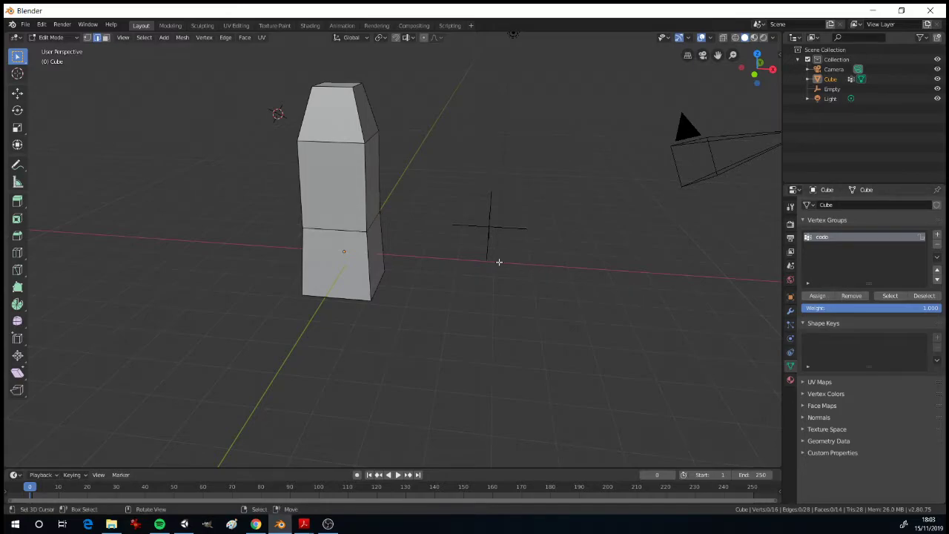
{"action": "left_click", "coordinate": [889, 296]}
{"action": "mouse_move", "coordinate": [534, 275]}
{"action": "middle_mouse_down"}
{"action": "mouse_move", "coordinate": [731, 265]}
{"action": "mouse_move", "coordinate": [504, 282]}
{"action": "mouse_move", "coordinate": [533, 278]}
{"action": "middle_mouse_up"}
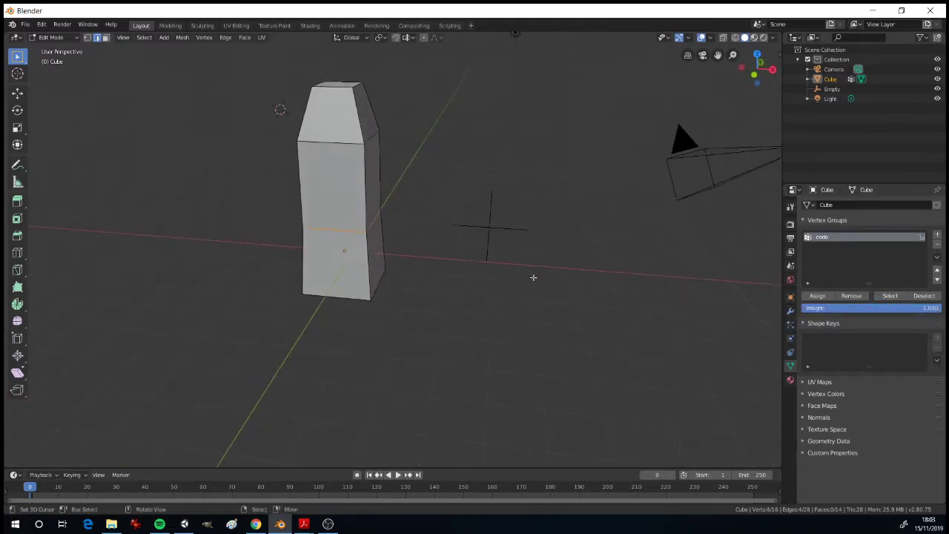
- Return to Object Mode and add a Hook modifier to the column
{"action": "key", "text": "Tab"}
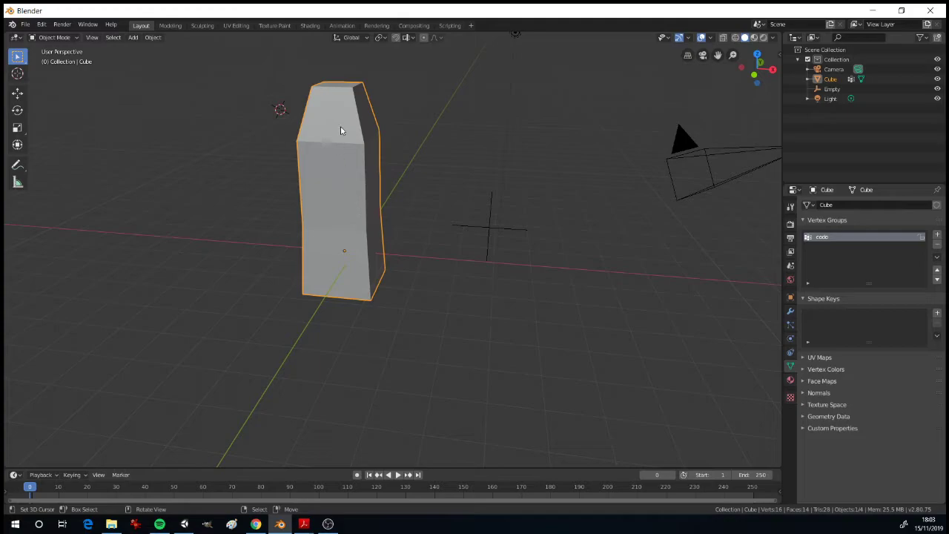
{"action": "left_click", "coordinate": [791, 311]}
{"action": "left_click", "coordinate": [848, 205]}
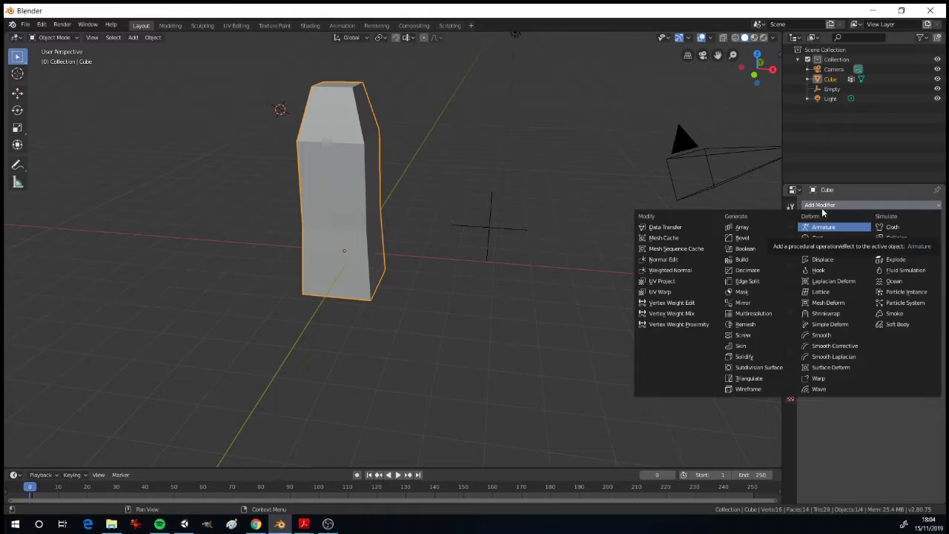
{"action": "left_click", "coordinate": [818, 270]}
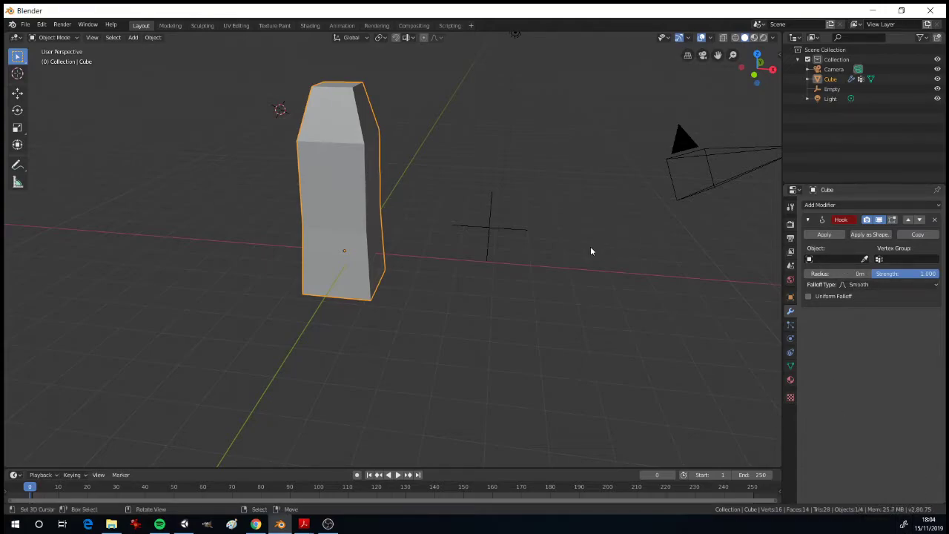
- Set the Hook modifier's object to Empty and its vertex group to codo
{"action": "left_click", "coordinate": [864, 258]}
{"action": "left_click", "coordinate": [489, 225]}
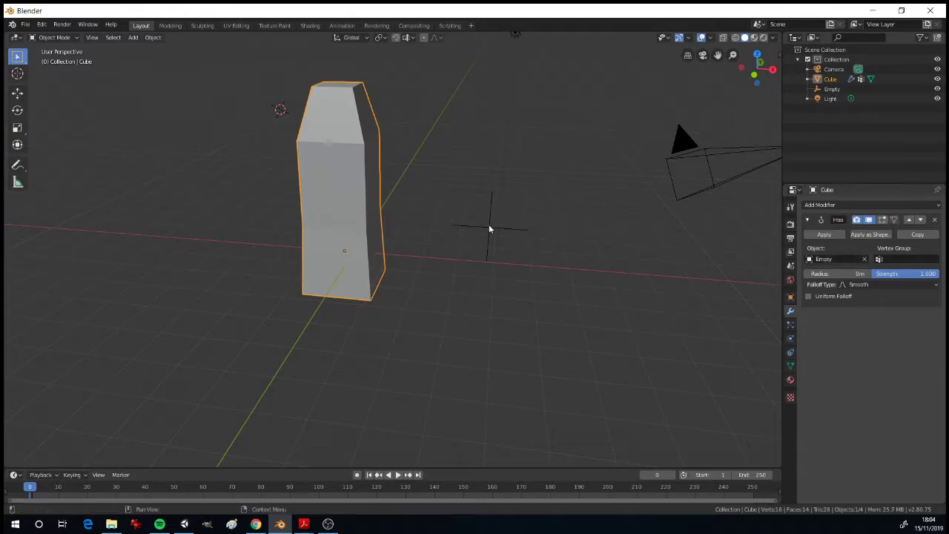
{"action": "left_click", "coordinate": [888, 259]}
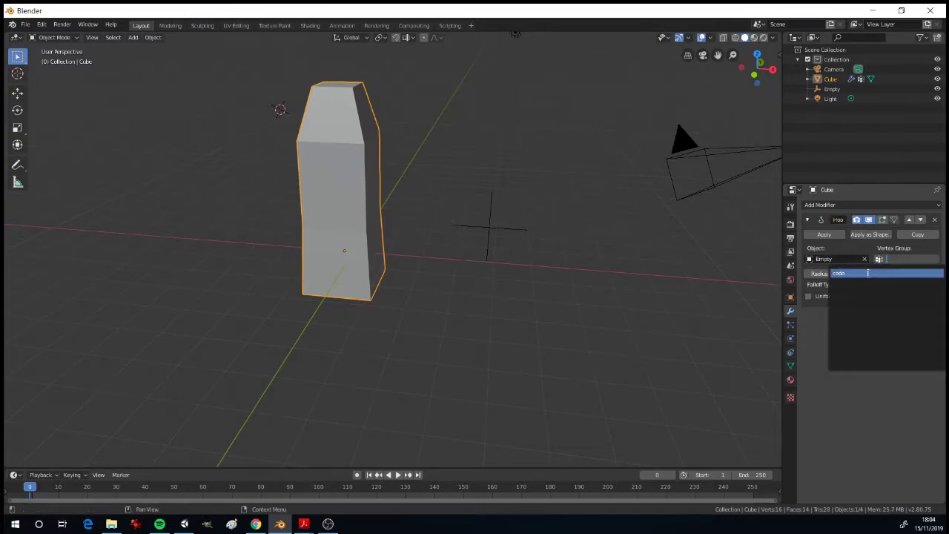
{"action": "left_click", "coordinate": [871, 271]}
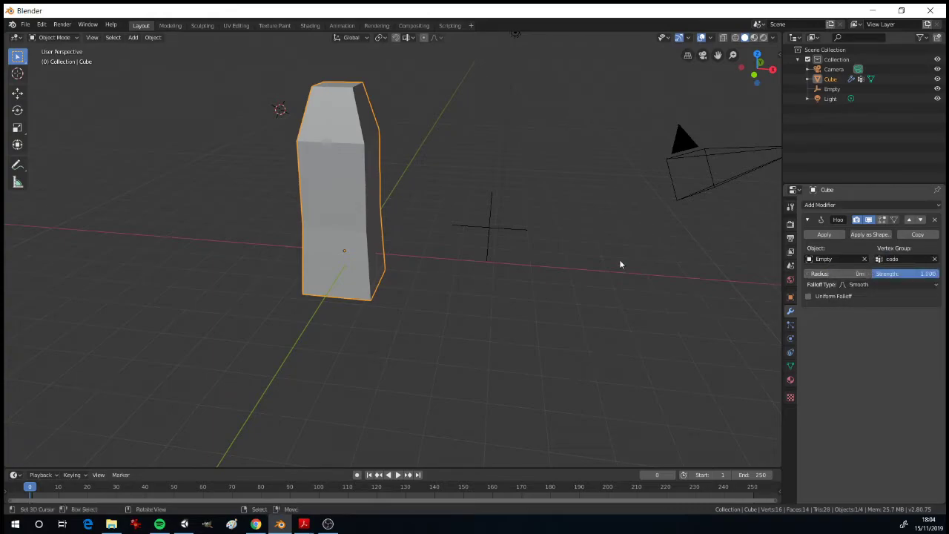
- Select the empty and try moving it along the global X axis to test the hook
{"action": "left_click", "coordinate": [490, 225]}
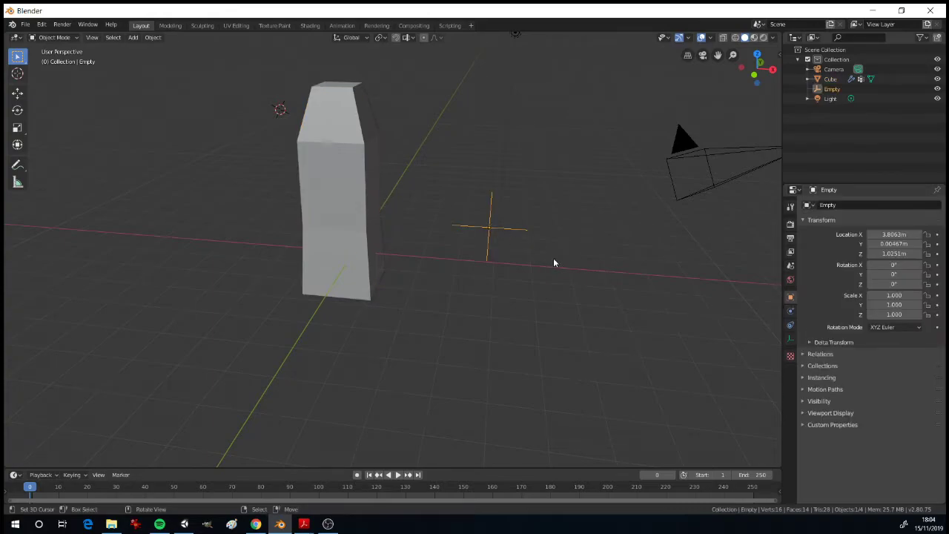
{"action": "key", "text": "g"}
{"action": "key", "text": "x"}
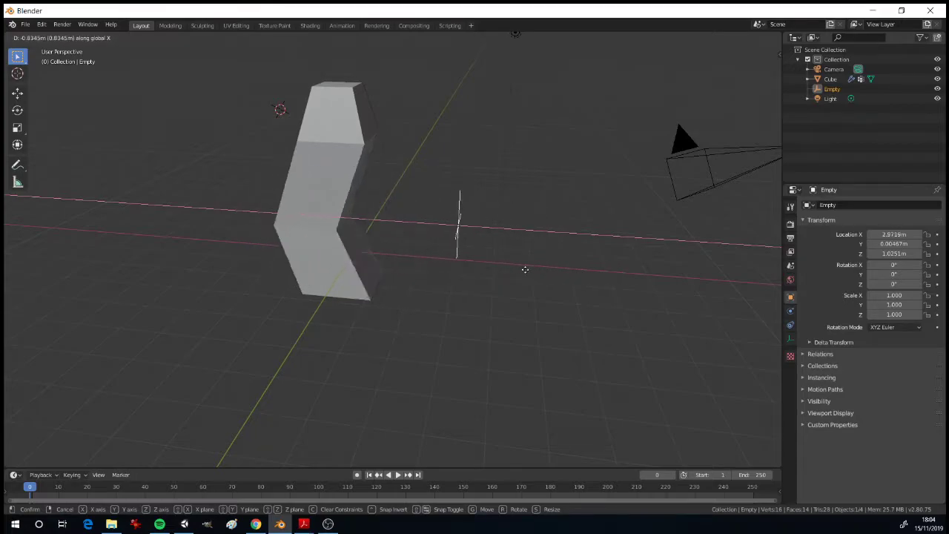
{"action": "left_click", "coordinate": [547, 277]}
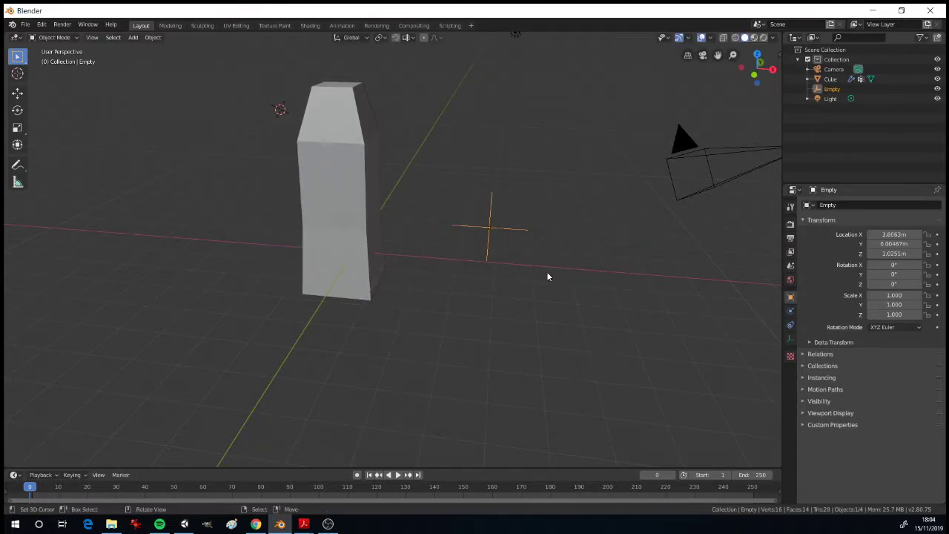
- Try rotating the empty about the global Z axis to test the hook's deformation of the column
{"action": "key", "text": "r"}
{"action": "key", "text": "z"}
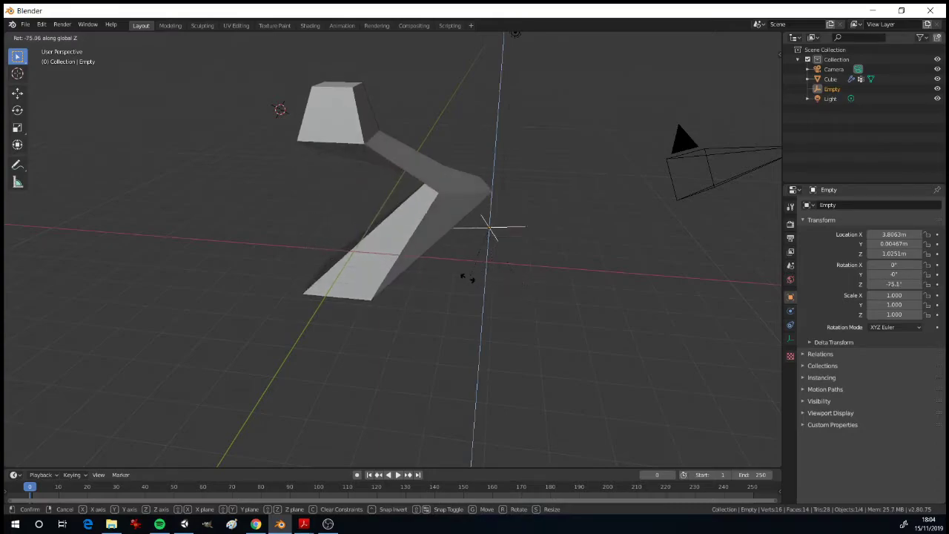
{"action": "key", "text": "Escape"}
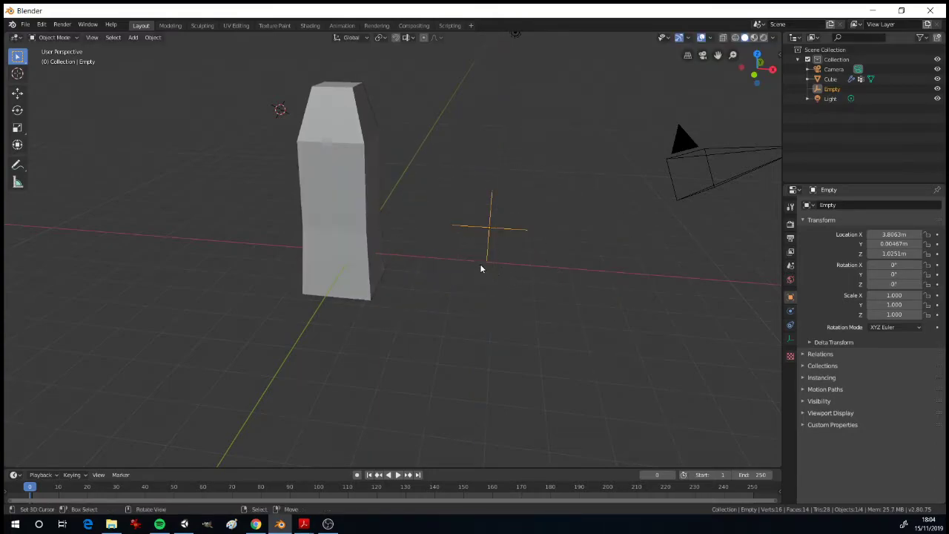
- Turn on X-ray and try moving the column along the global Z and X axes to line it up with the empty
{"action": "left_click", "coordinate": [360, 231]}
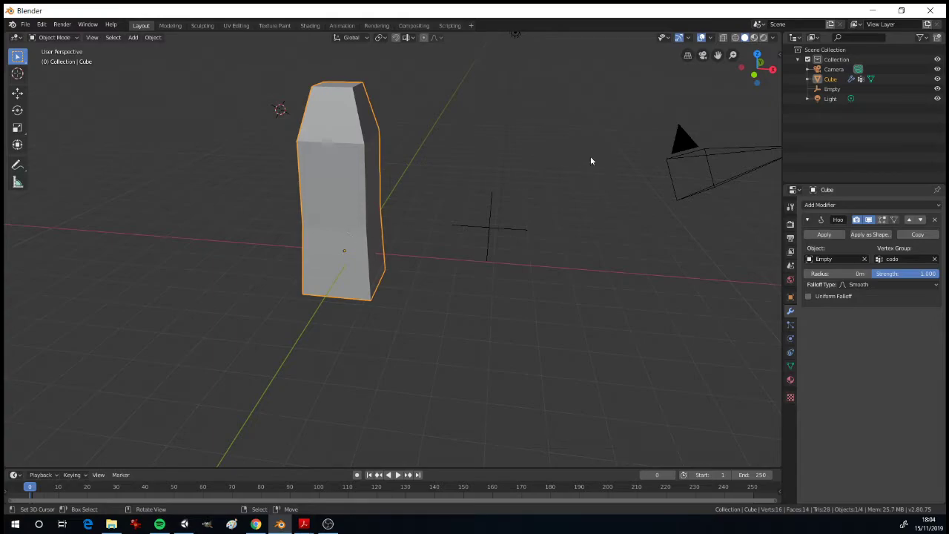
{"action": "left_click", "coordinate": [723, 37]}
{"action": "left_click", "coordinate": [757, 55]}
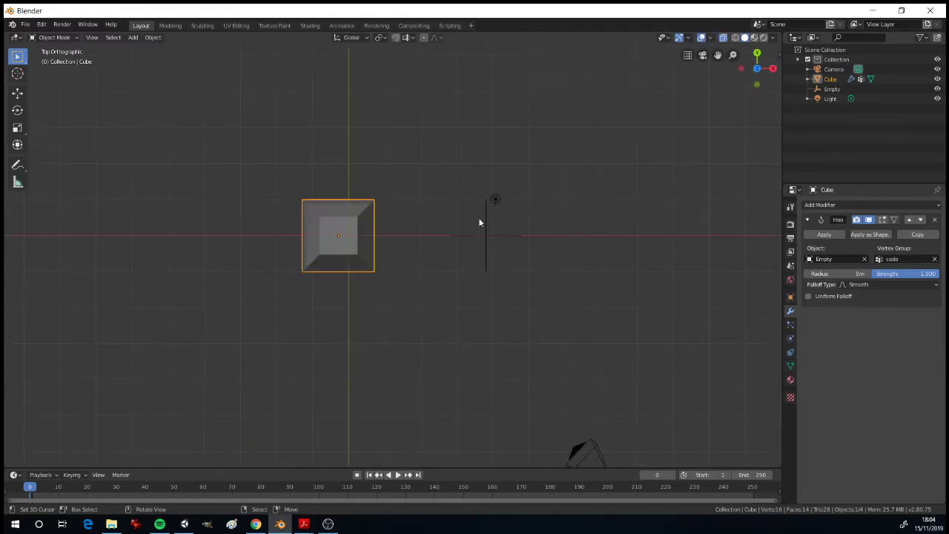
{"action": "key", "text": "g"}
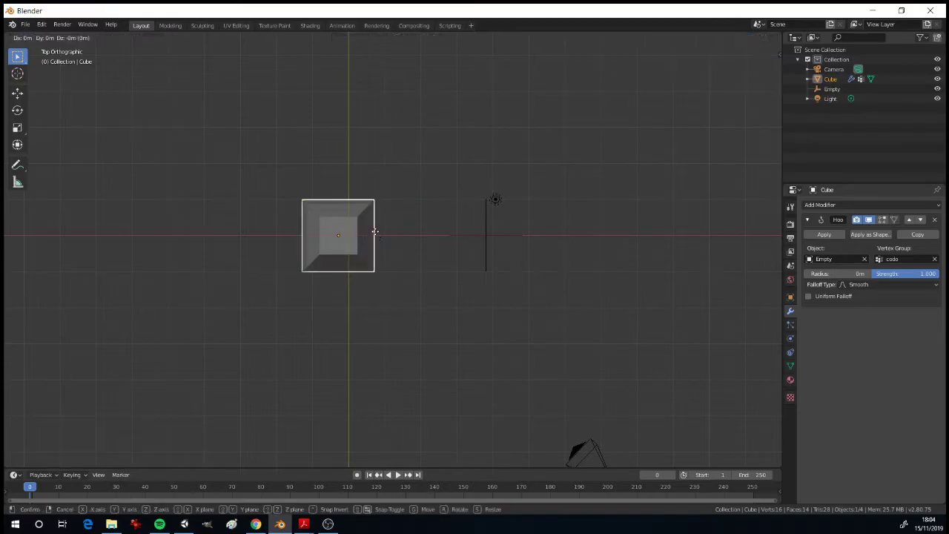
{"action": "key", "text": "z"}
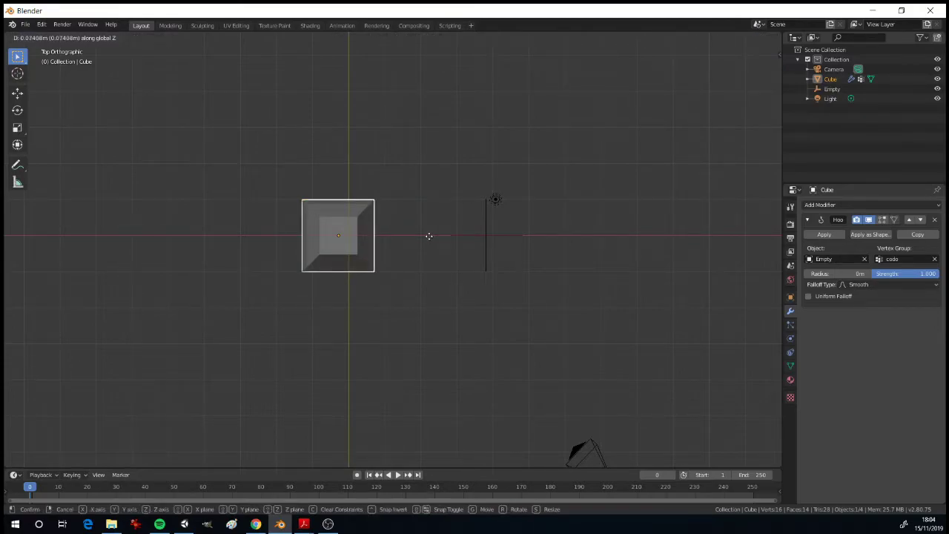
{"action": "right_click", "coordinate": [429, 235]}
{"action": "key", "text": "g"}
{"action": "key", "text": "x"}
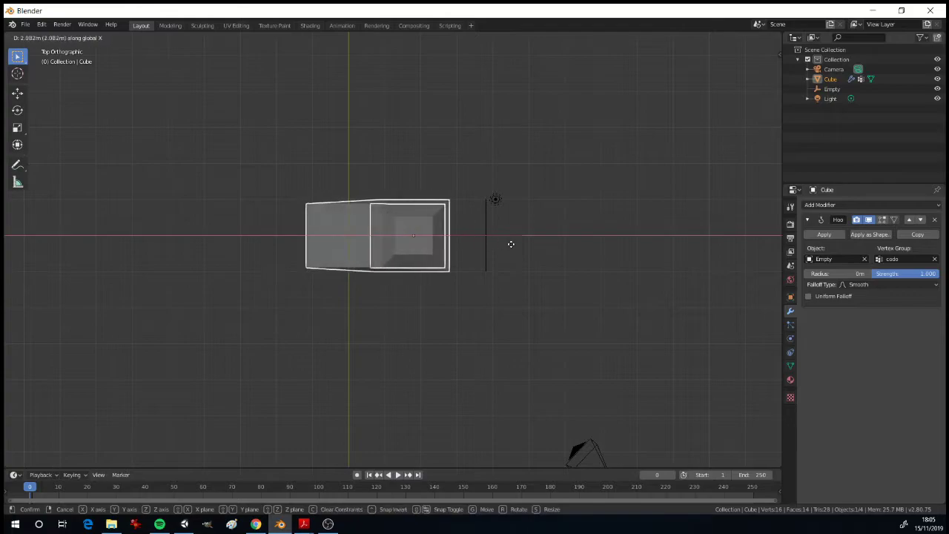
{"action": "right_click", "coordinate": [468, 245]}
{"action": "middle_click_drag", "start_coordinate": [460, 244], "coordinate": [535, 215]}
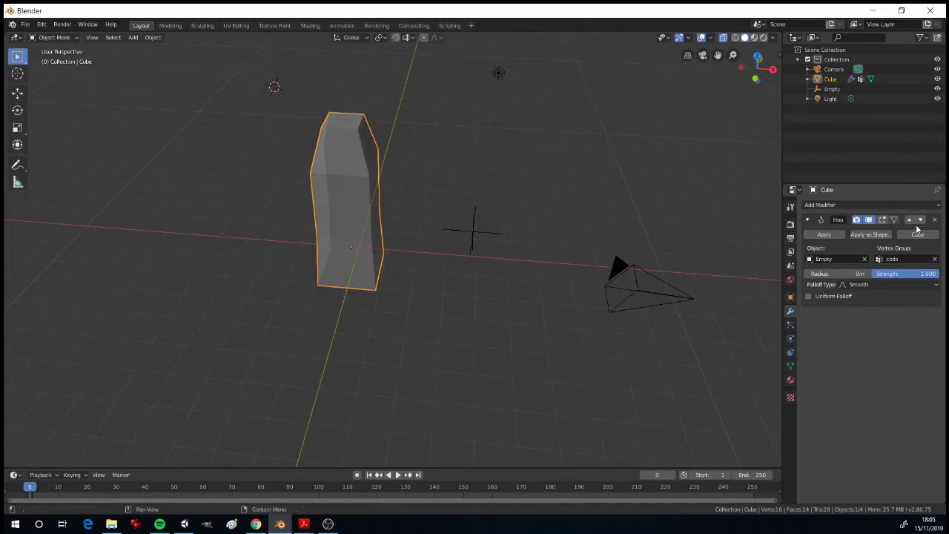
- Remove the column's Hook modifier and move the empty along global X to about -0.28 m, inside the column
{"action": "left_click", "coordinate": [935, 220]}
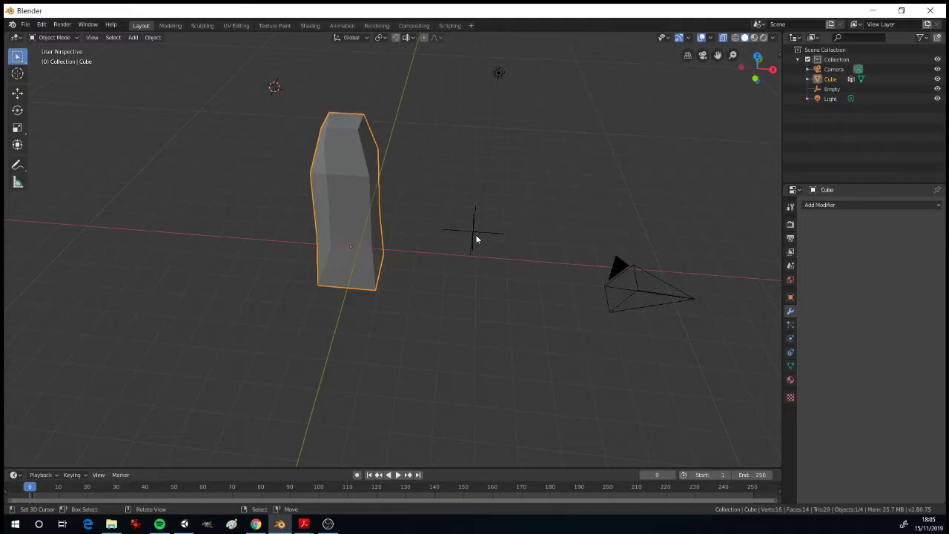
{"action": "left_click", "coordinate": [476, 236]}
{"action": "left_click", "coordinate": [476, 234]}
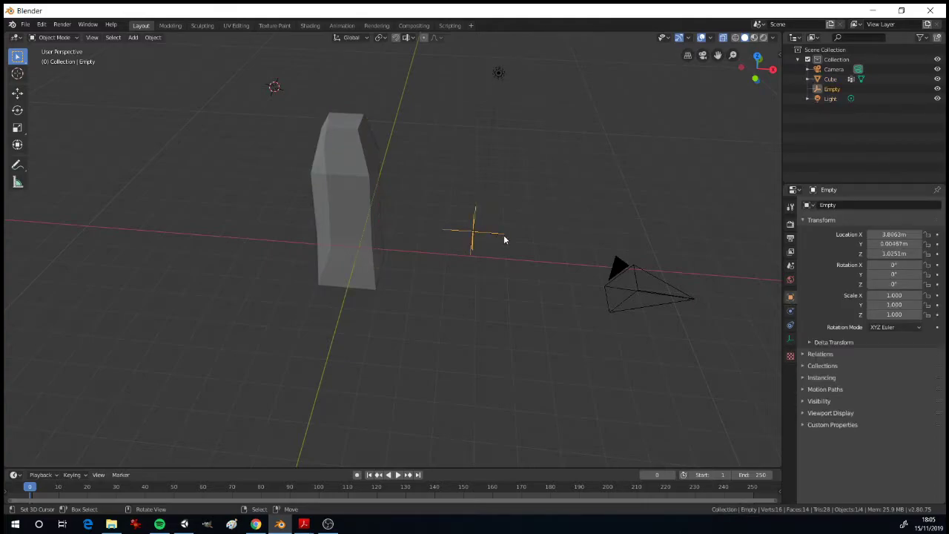
{"action": "left_click", "coordinate": [755, 79]}
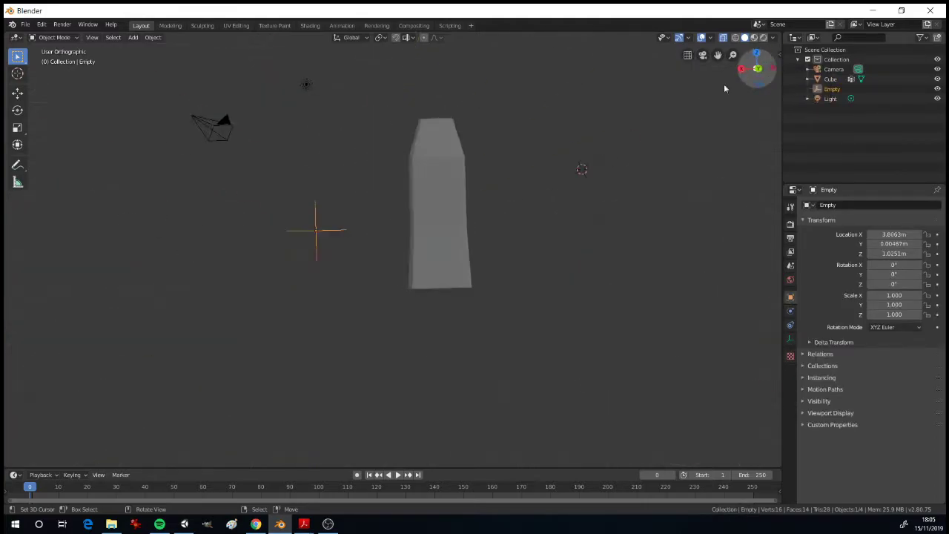
{"action": "key", "text": "KP_7"}
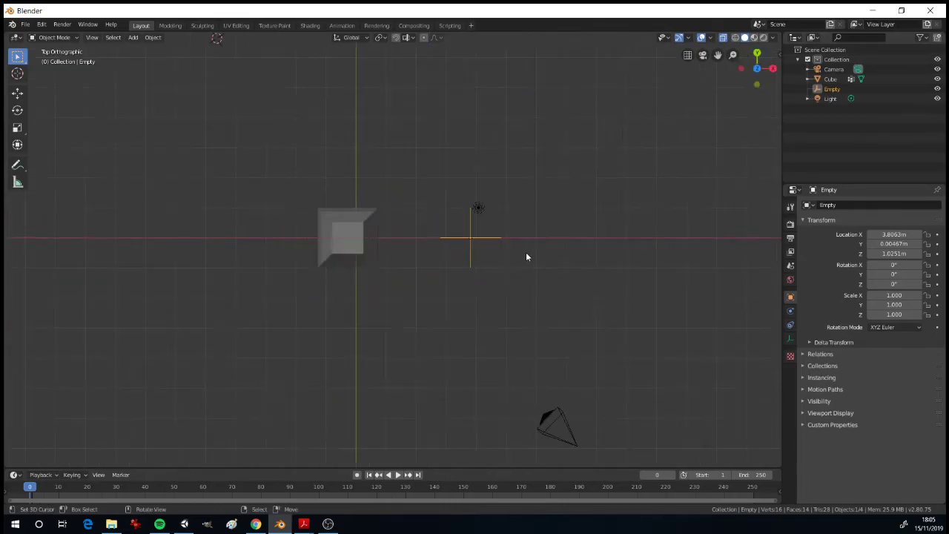
{"action": "key", "text": "g"}
{"action": "key", "text": "x"}
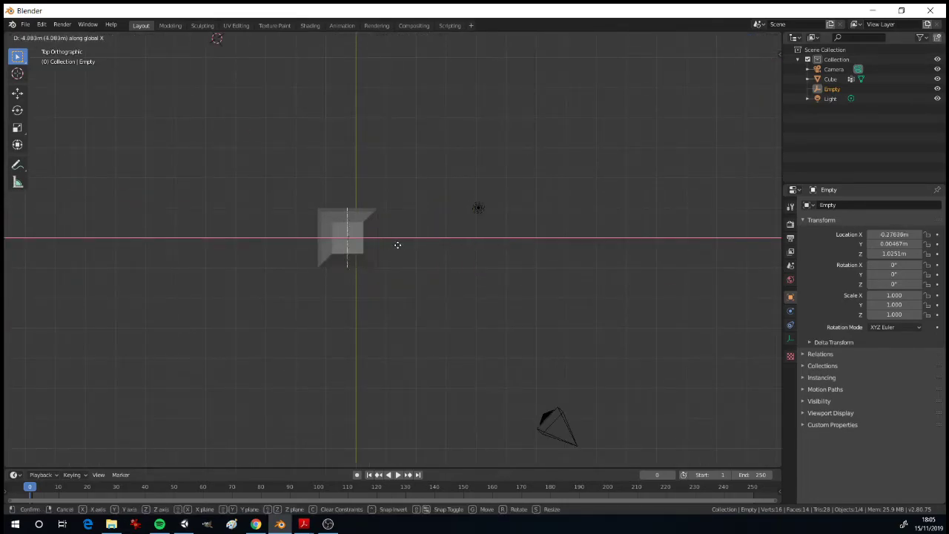
{"action": "left_click", "coordinate": [398, 245]}
{"action": "middle_click_drag", "start_coordinate": [397, 245], "coordinate": [416, 218]}
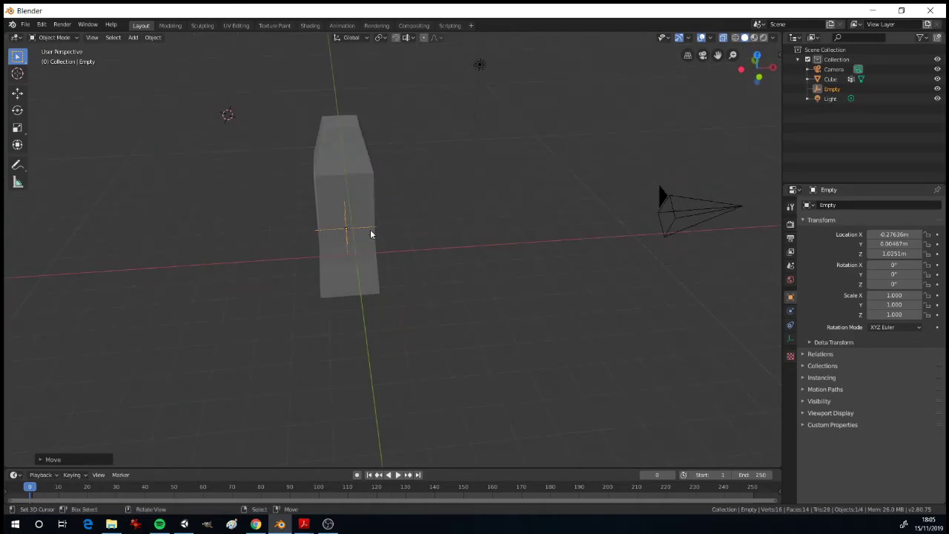
- Add a Hook modifier to the column with Empty as its object and codo as its vertex group
{"action": "left_click", "coordinate": [367, 204]}
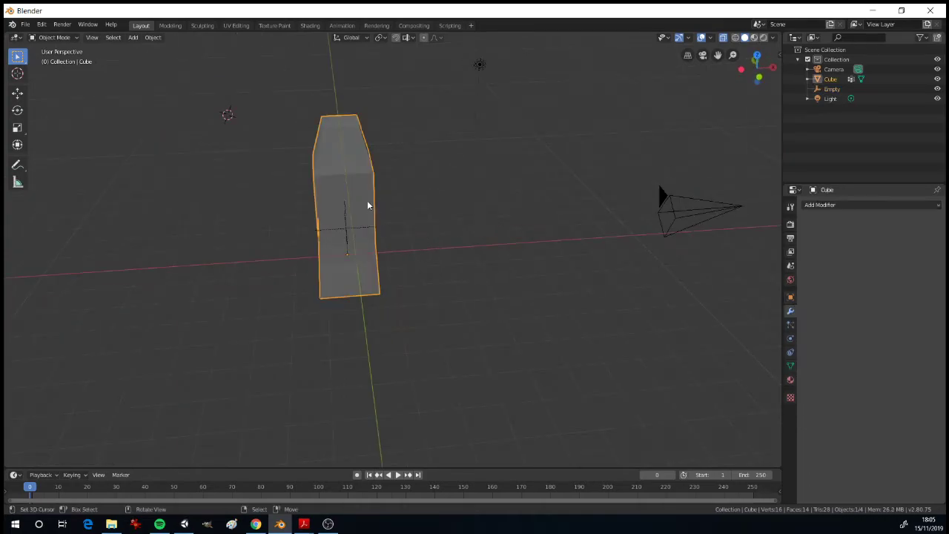
{"action": "left_click", "coordinate": [829, 204]}
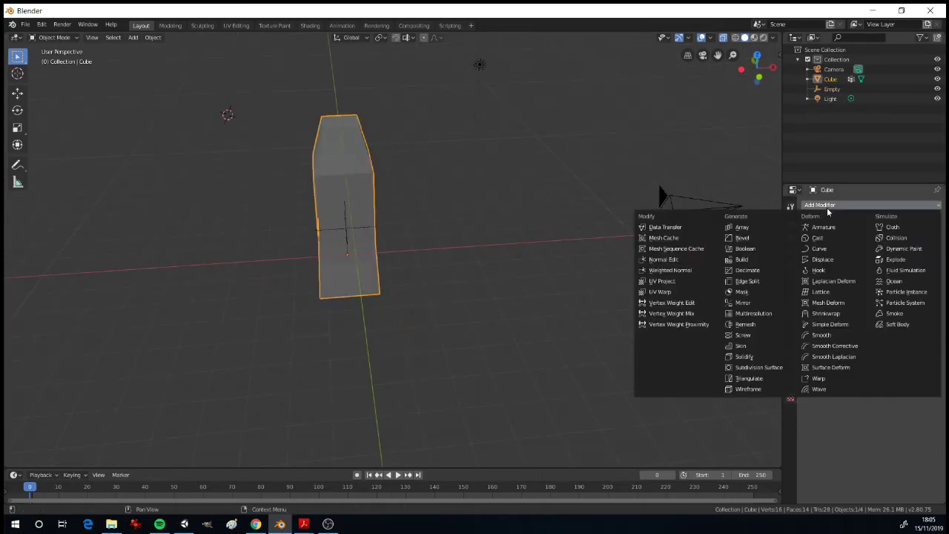
{"action": "left_click", "coordinate": [826, 270]}
{"action": "left_click", "coordinate": [838, 259]}
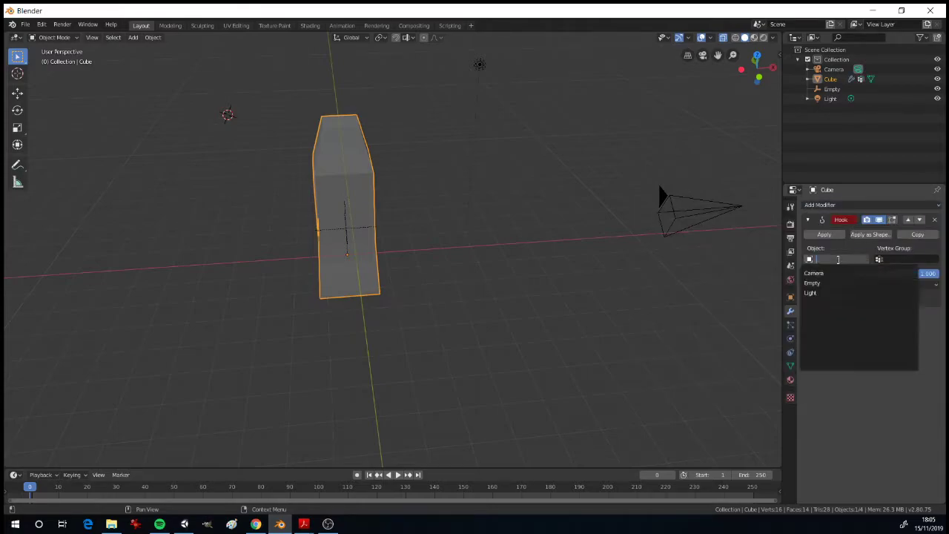
{"action": "left_click", "coordinate": [875, 284]}
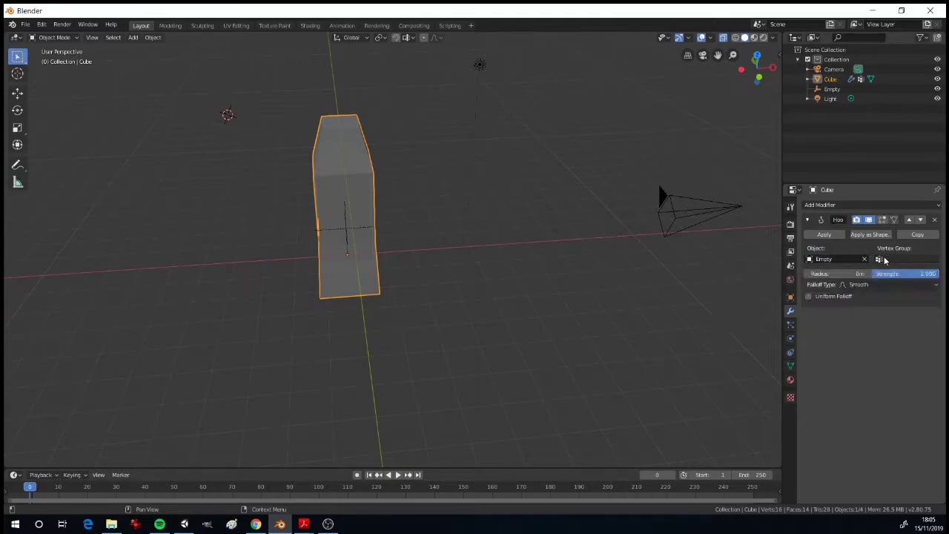
{"action": "left_click", "coordinate": [883, 259]}
{"action": "left_click", "coordinate": [878, 274]}
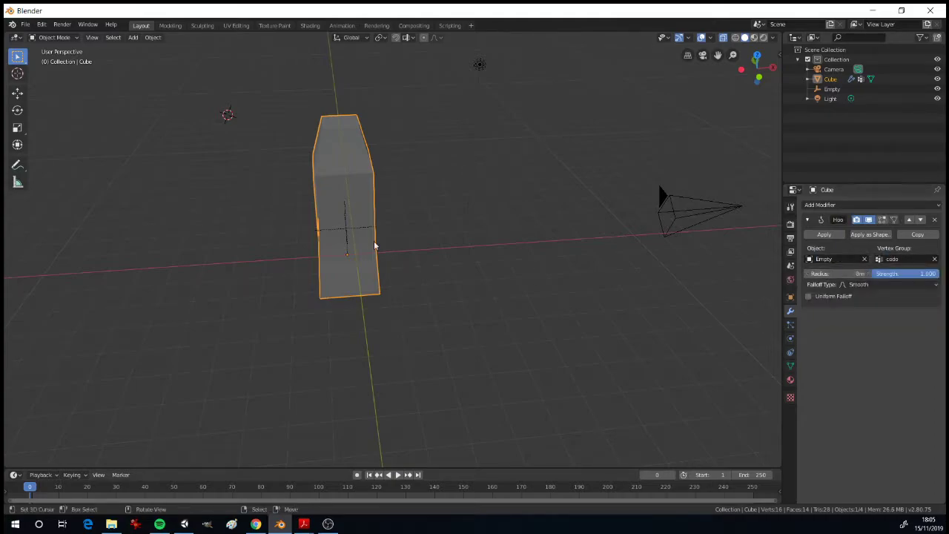
- Select the empty, turn off X-ray, and try moving it along the global X axis to test the new hook
{"action": "left_click", "coordinate": [345, 229]}
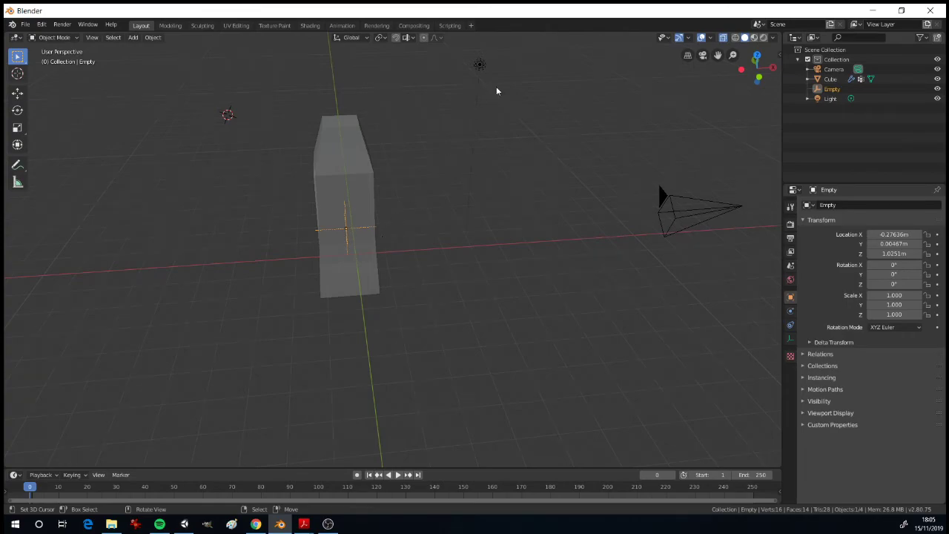
{"action": "left_click", "coordinate": [723, 37]}
{"action": "middle_click_drag", "start_coordinate": [500, 211], "coordinate": [476, 204]}
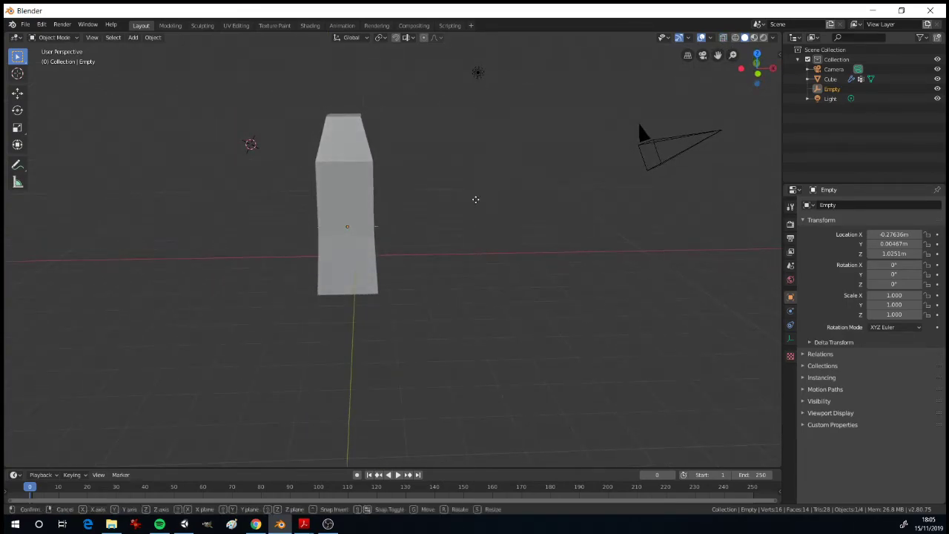
{"action": "key", "text": "g"}
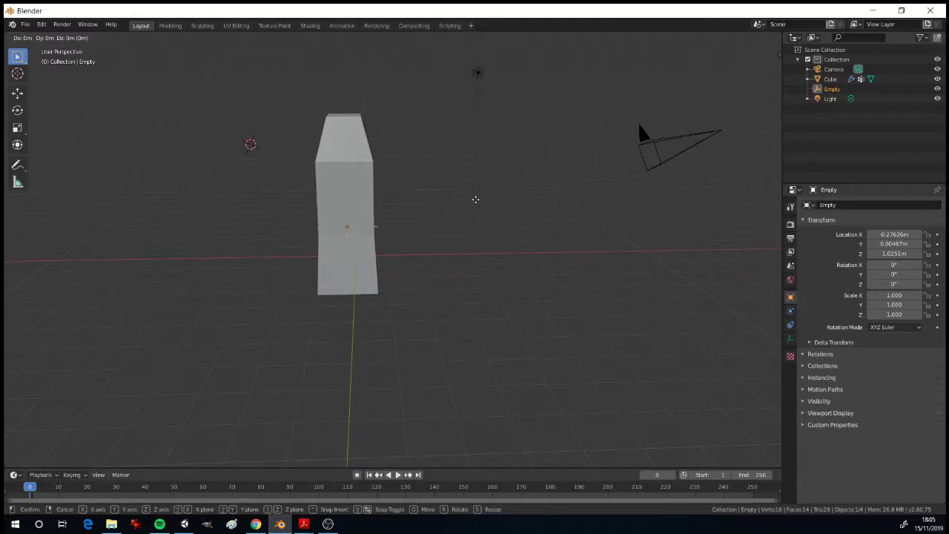
{"action": "key", "text": "x"}
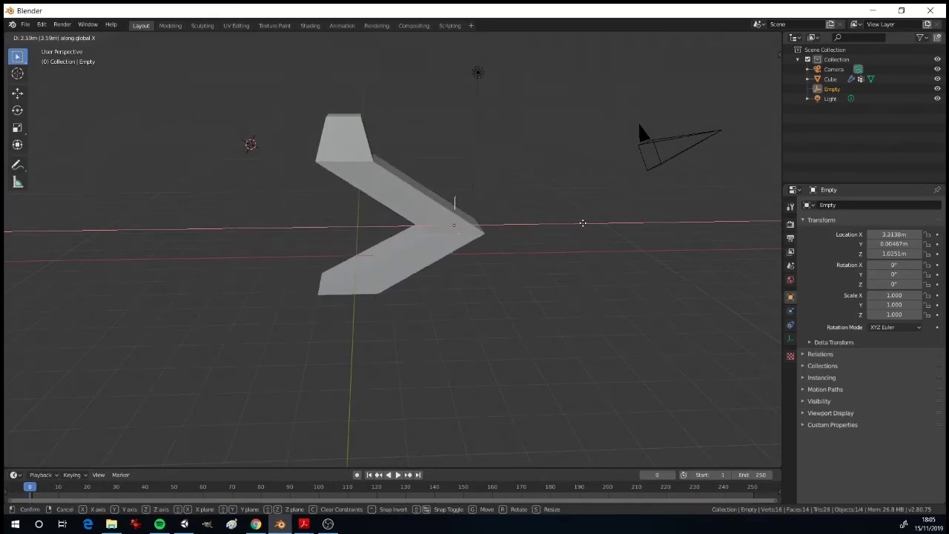
{"action": "left_click", "coordinate": [483, 229]}
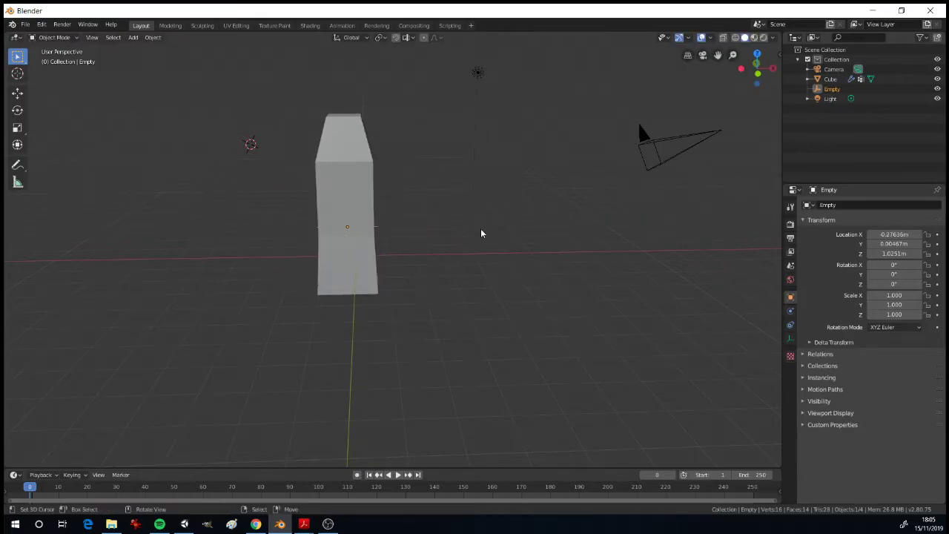
- Try scaling the empty and rotating it about the global Z axis to test the hooked vertices
{"action": "key", "text": "s"}
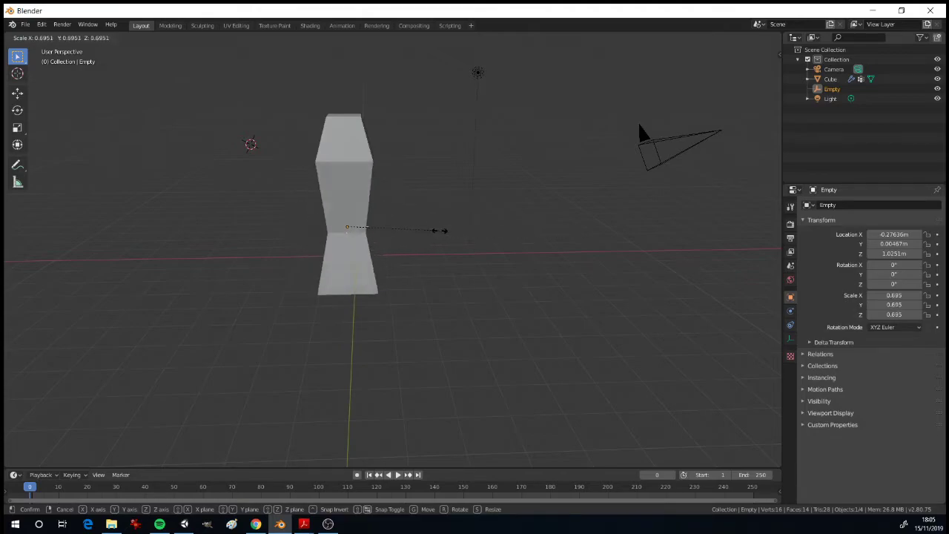
{"action": "key", "text": "r"}
{"action": "key", "text": "z"}
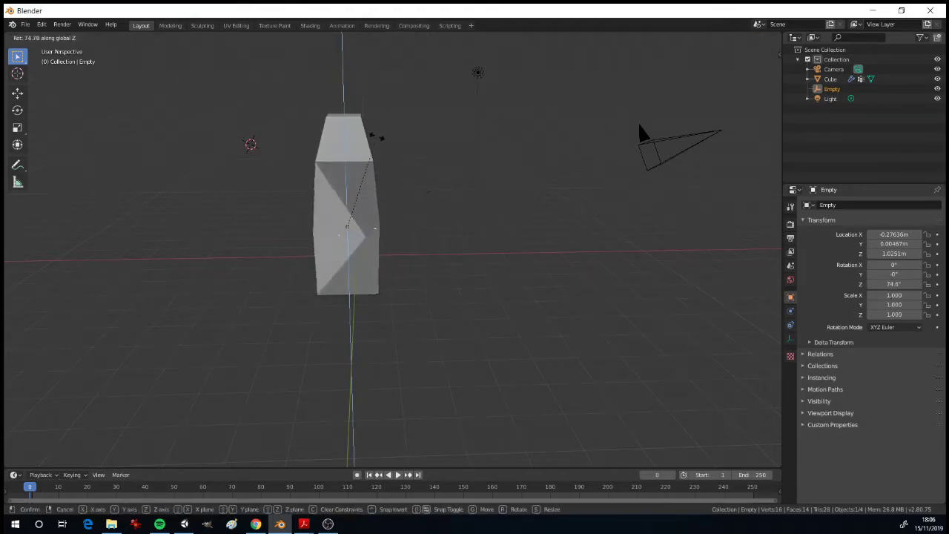
{"action": "key", "text": "Escape"}
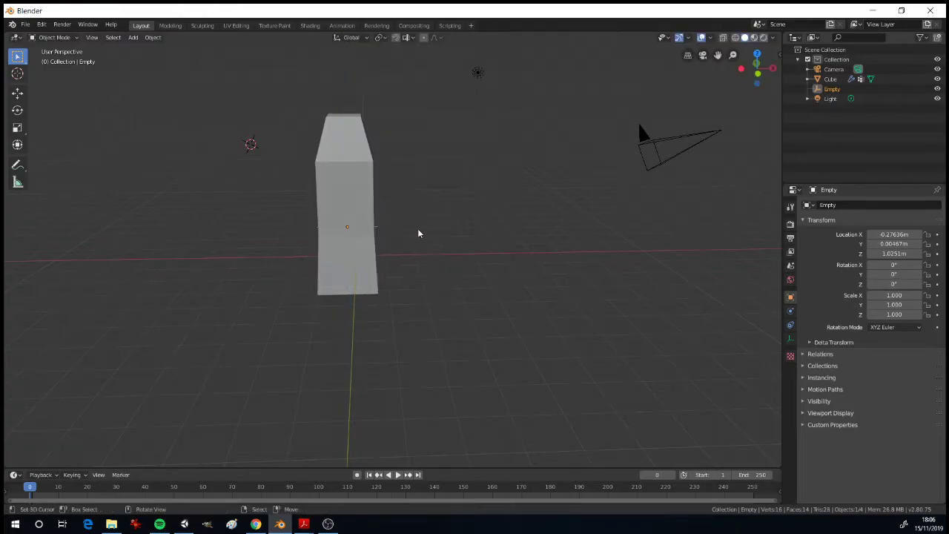
- Rename the empty as pivote_codo
{"action": "mouse_move", "coordinate": [414, 234]}
{"action": "middle_mouse_down"}
{"action": "mouse_move", "coordinate": [367, 248]}
{"action": "mouse_move", "coordinate": [413, 255]}
{"action": "mouse_move", "coordinate": [407, 248]}
{"action": "middle_mouse_up"}
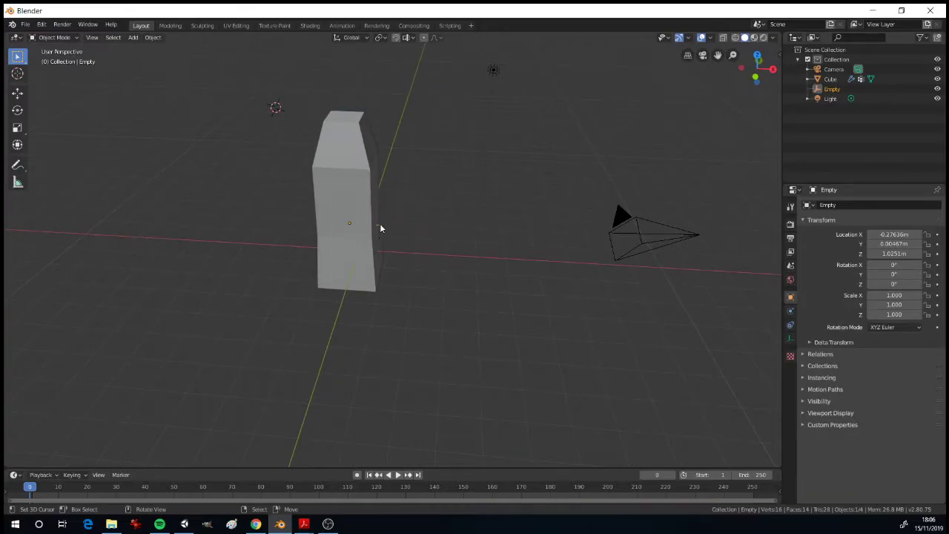
{"action": "left_click", "coordinate": [841, 205]}
{"action": "type", "text": "a"}
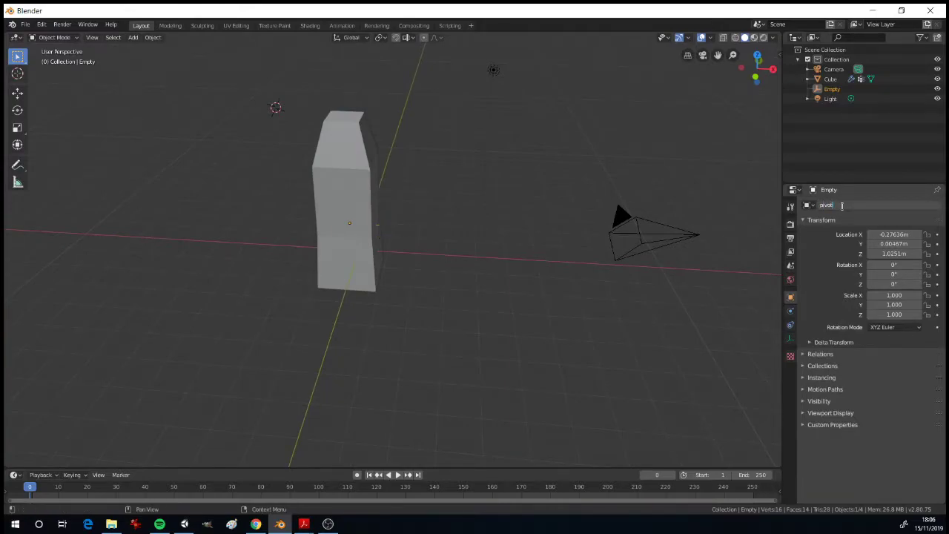
{"action": "type", "text": "ivote_codo"}
{"action": "key", "text": "Return"}
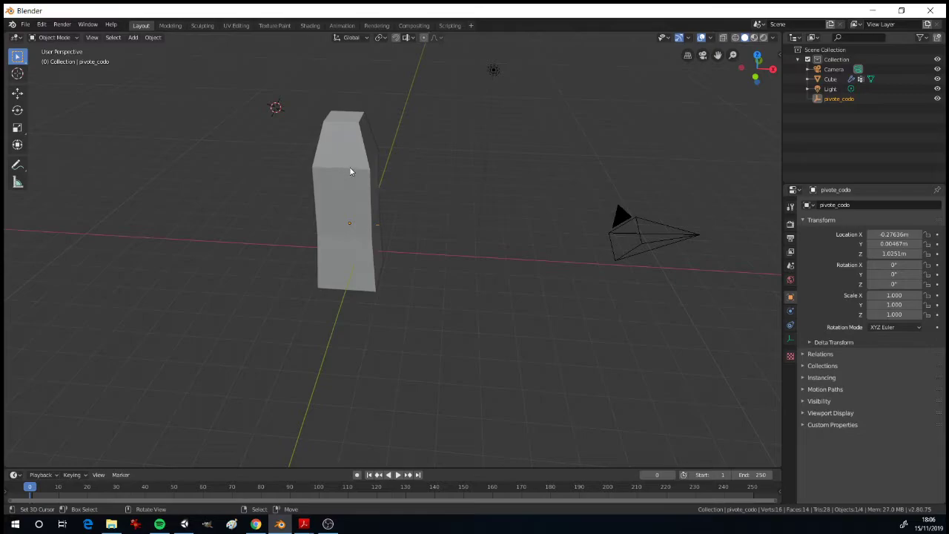
- Add a second Plain Axes empty at the 3D cursor
{"action": "middle_click_drag", "start_coordinate": [357, 288], "coordinate": [352, 267]}
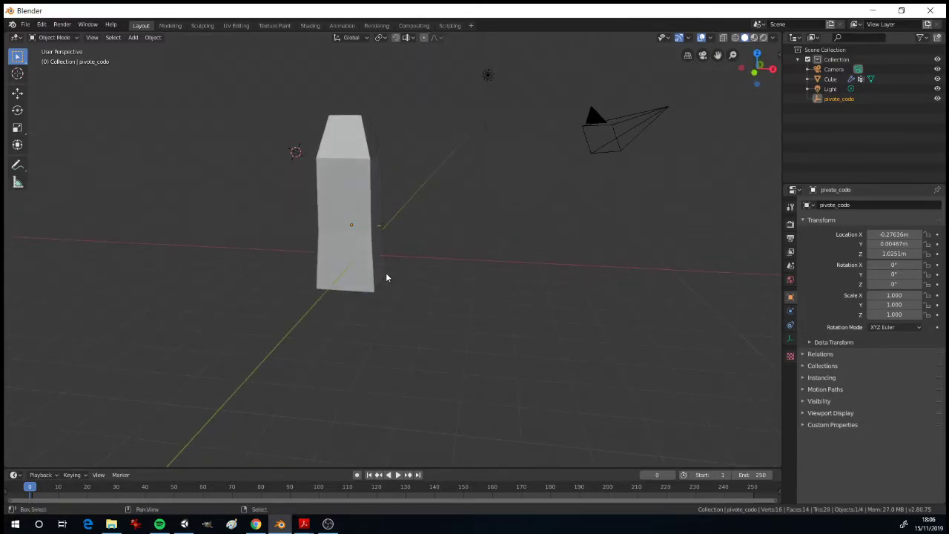
{"action": "key", "text": "shift+a"}
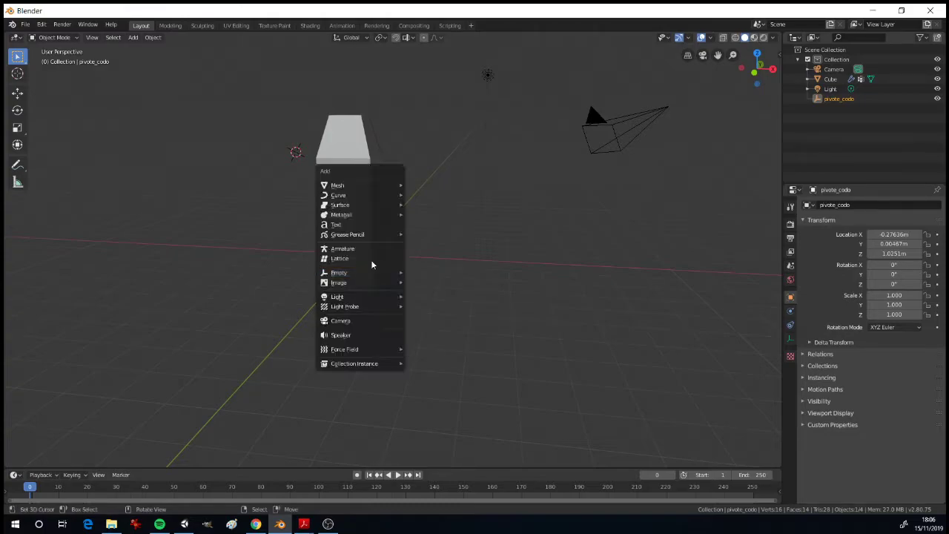
{"action": "mouse_move", "coordinate": [349, 272]}
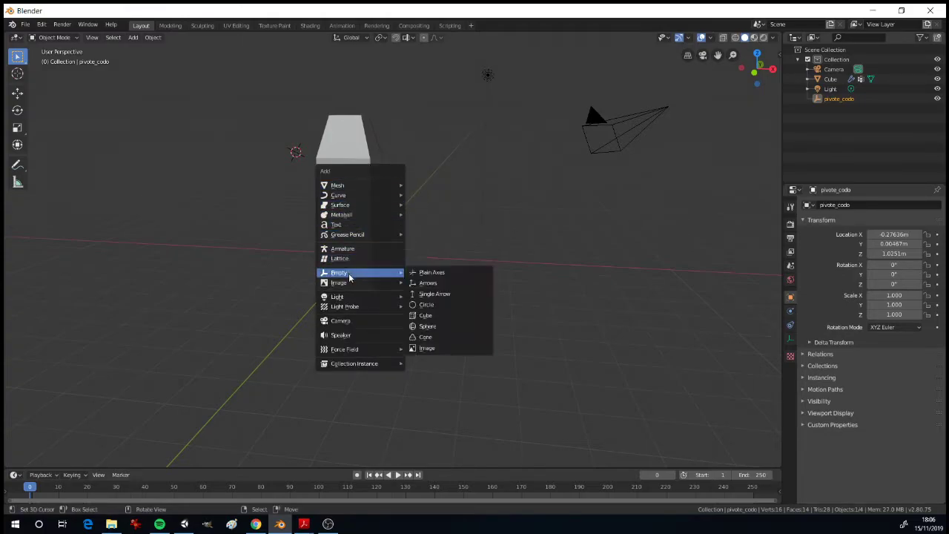
{"action": "left_click", "coordinate": [440, 273]}
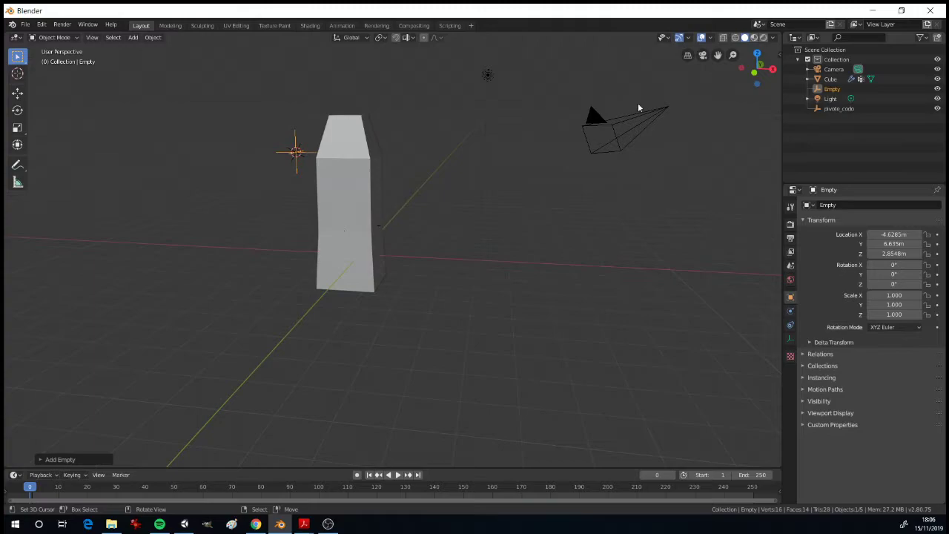
{"action": "left_click", "coordinate": [757, 54]}
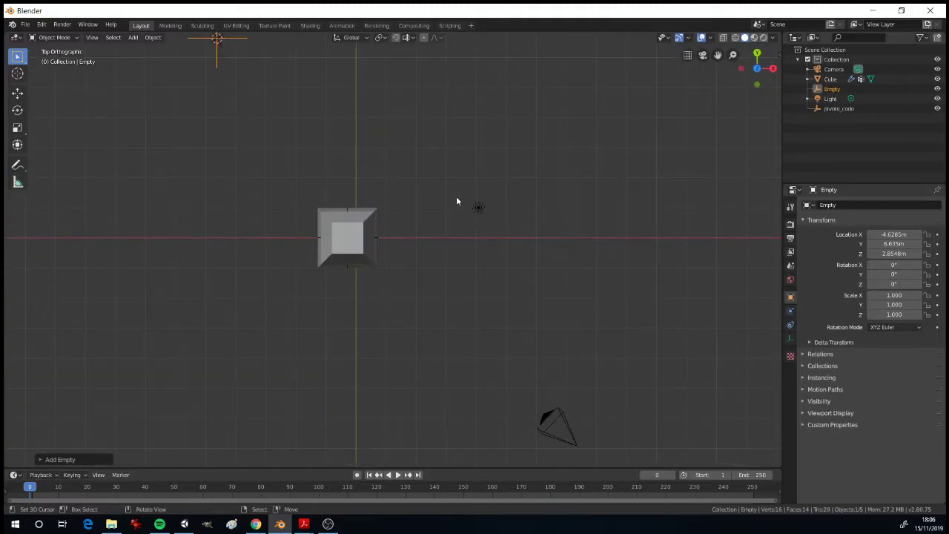
- Centre the new empty on the column and lower it along Z to the base, at about X -0.28, Y -0.01, Z -0.98 m
{"action": "key", "text": "g"}
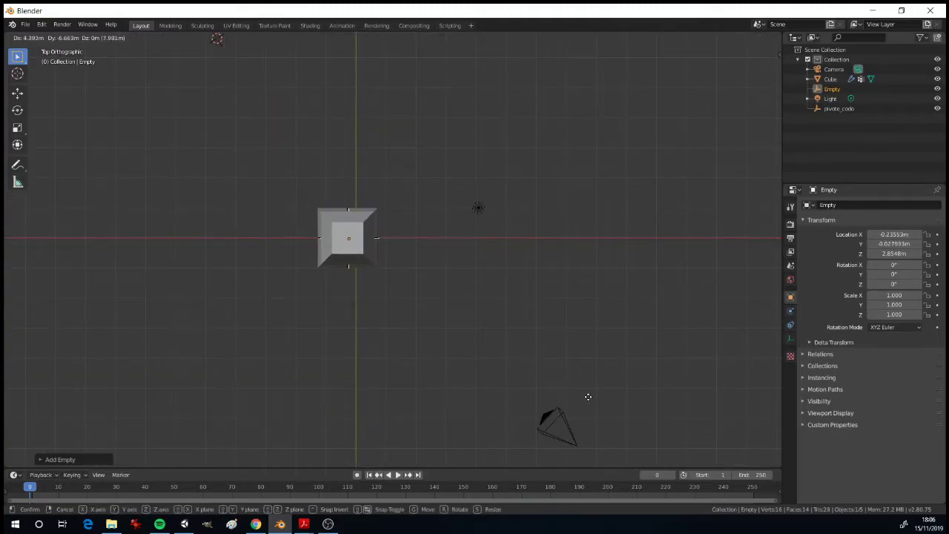
{"action": "left_click", "coordinate": [587, 399]}
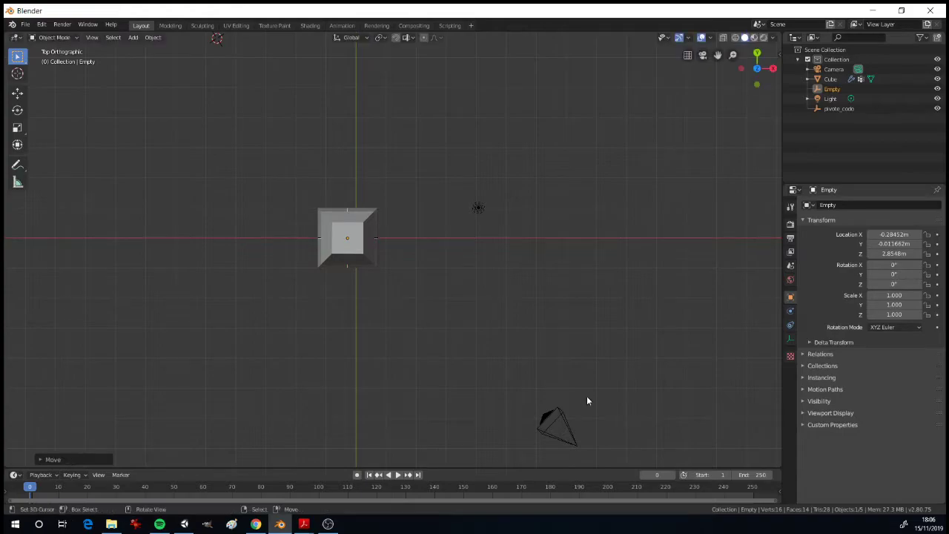
{"action": "left_click", "coordinate": [757, 84]}
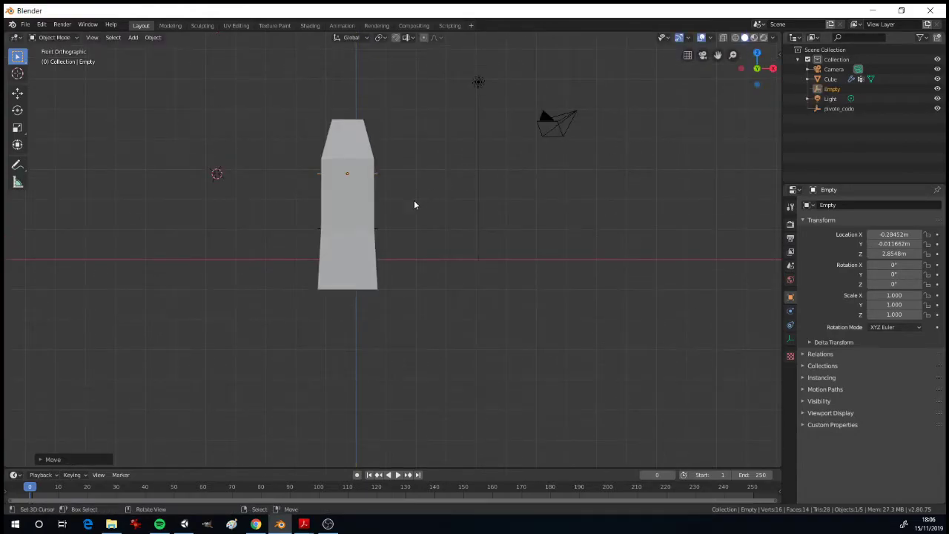
{"action": "key", "text": "g"}
{"action": "key", "text": "z"}
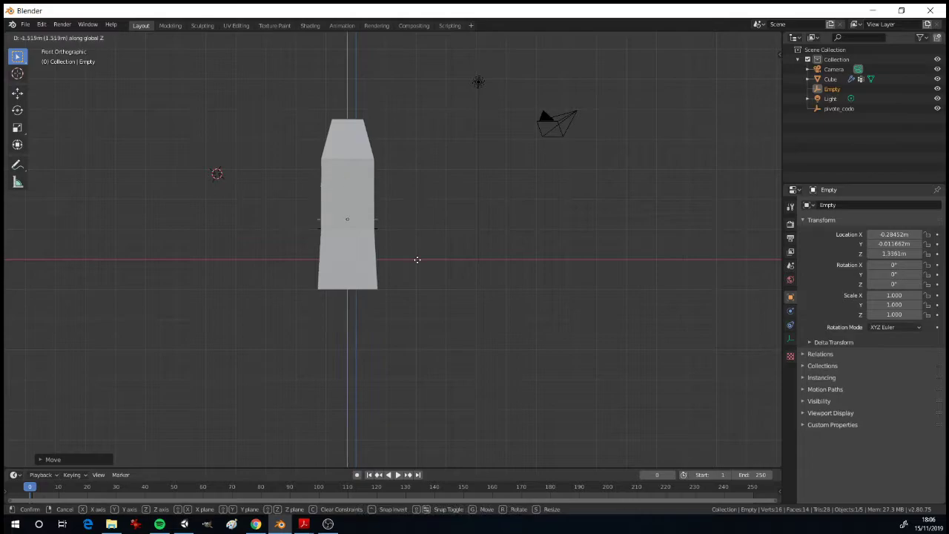
{"action": "left_click", "coordinate": [424, 319]}
- Turn on X-ray and rename the empty at the column's base as pivote_brazo
{"action": "middle_click_drag", "start_coordinate": [526, 162], "coordinate": [483, 185]}
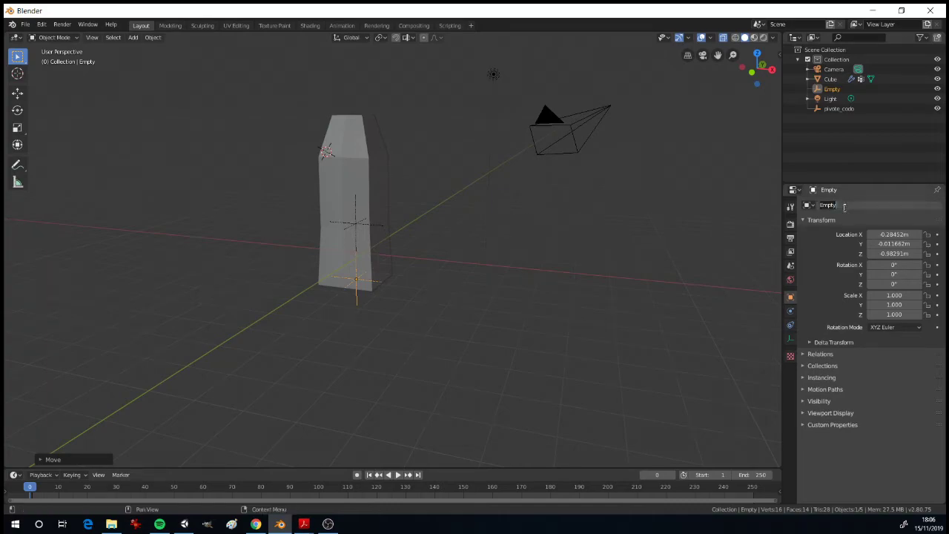
{"action": "type", "text": "pivote_brazo"}
{"action": "key", "text": "Return"}
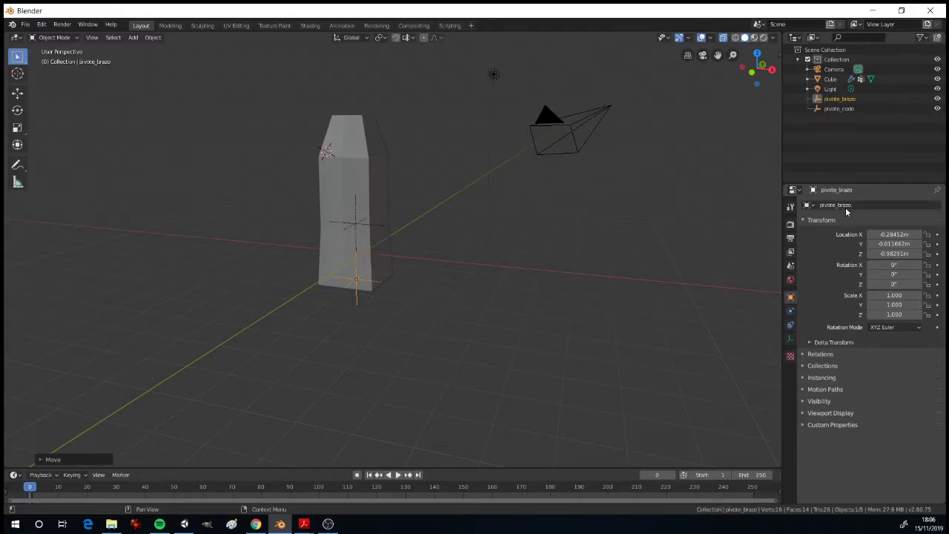
- Create a vertex group named hombro on the column and assign the four edges of its bottom loop to it
{"action": "left_click", "coordinate": [352, 171]}
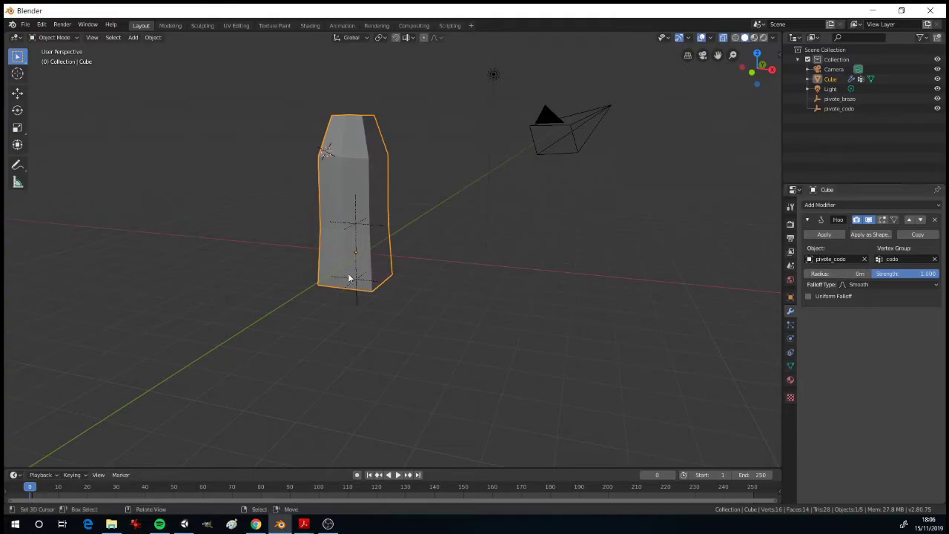
{"action": "key", "text": "Tab"}
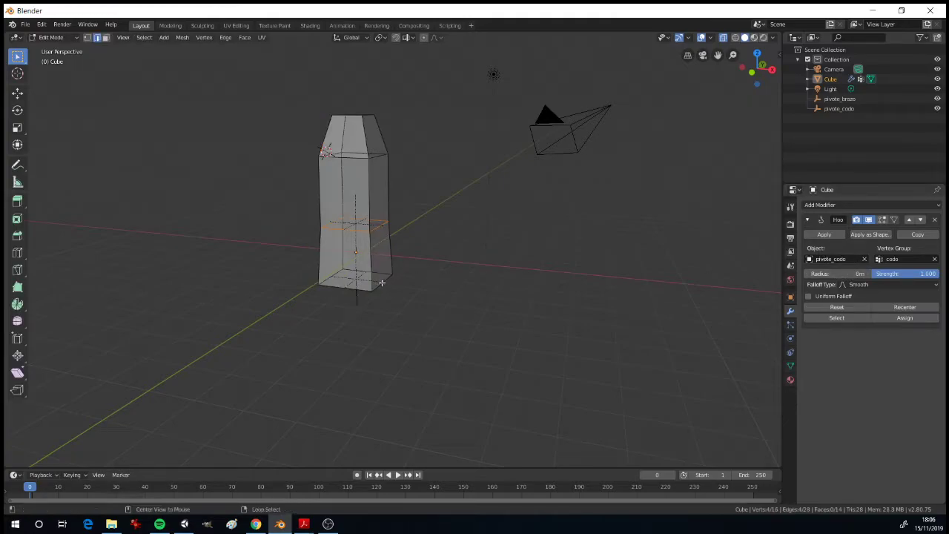
{"action": "left_click", "coordinate": [354, 272], "text": "alt"}
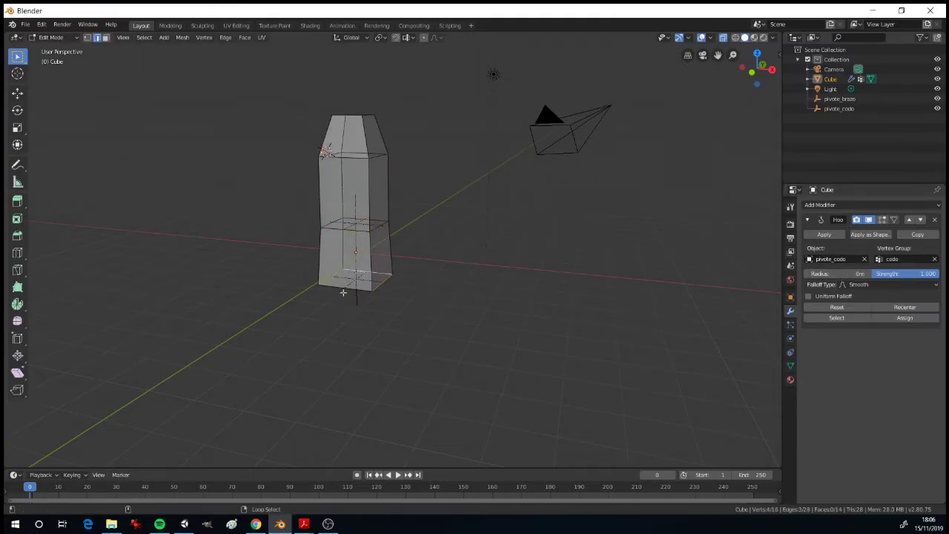
{"action": "left_click", "coordinate": [340, 288], "text": "alt"}
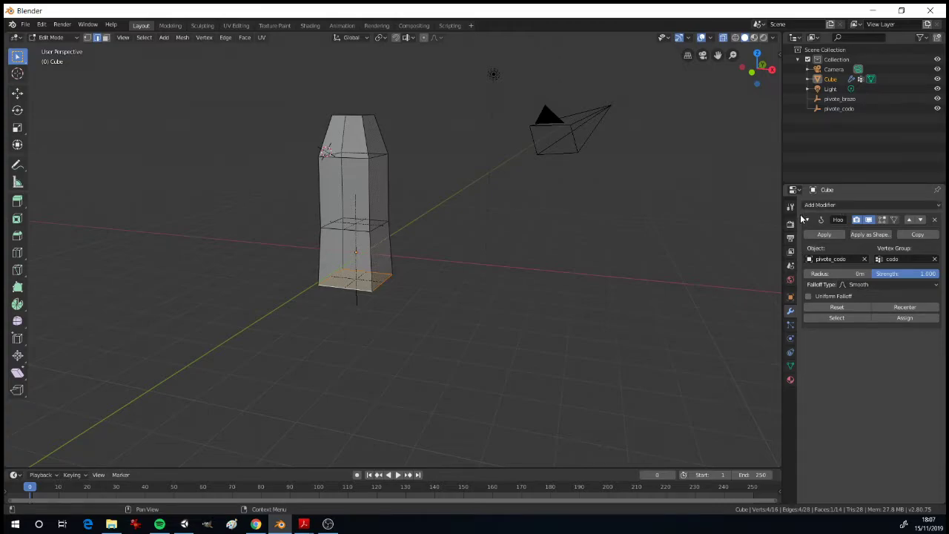
{"action": "left_click", "coordinate": [791, 366]}
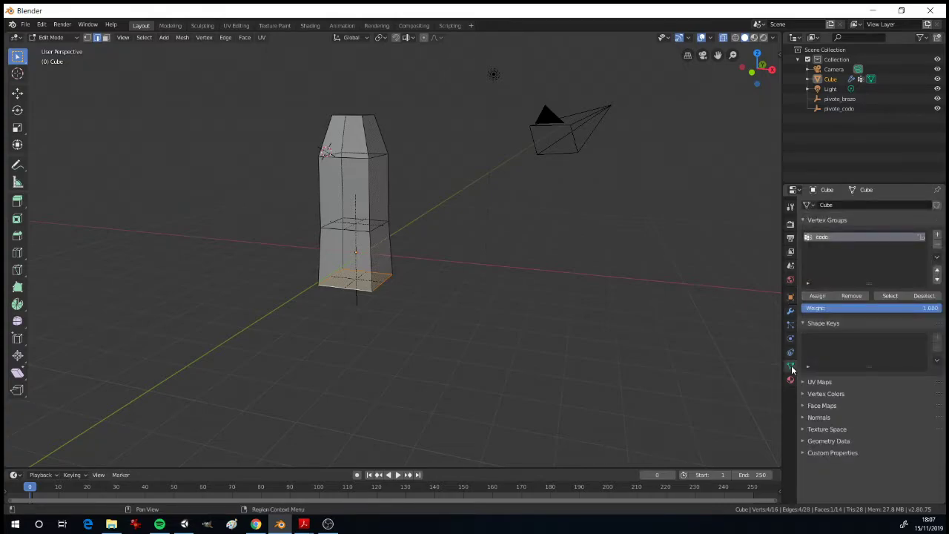
{"action": "left_click", "coordinate": [938, 234]}
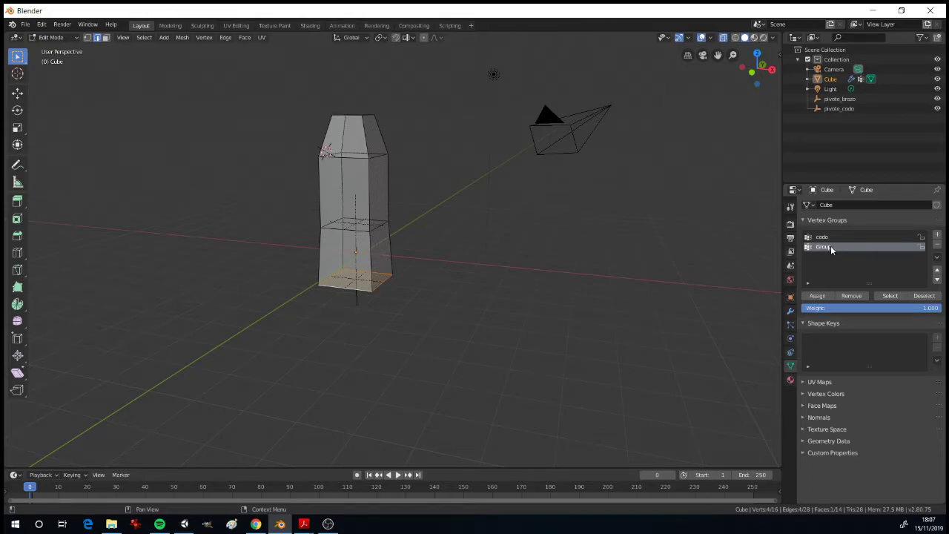
{"action": "type", "text": "hombro"}
{"action": "key", "text": "Return"}
{"action": "left_click", "coordinate": [821, 296]}
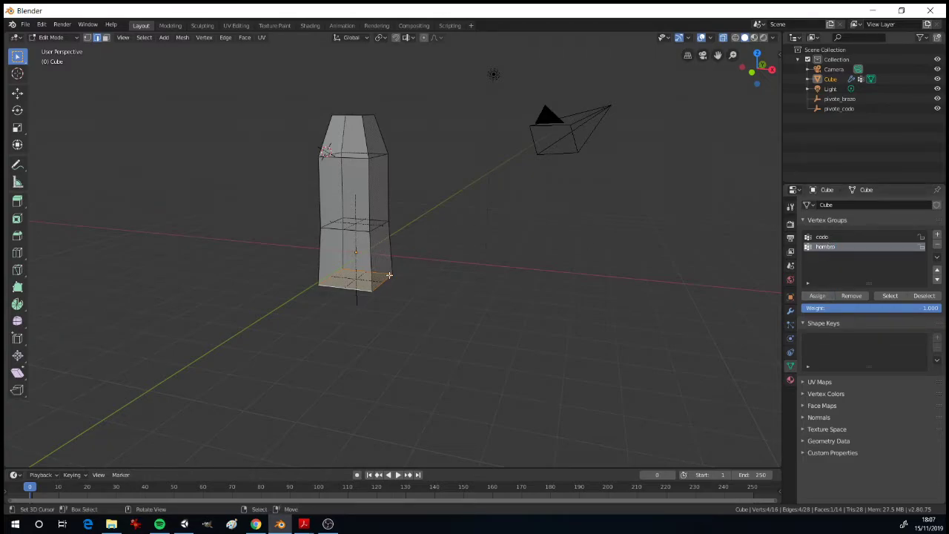
{"action": "key", "text": "Tab"}
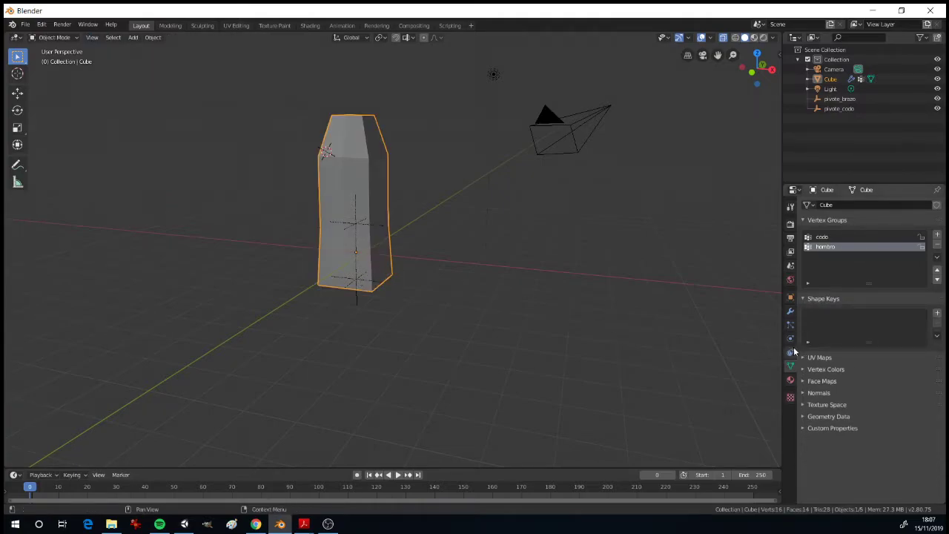
- Rename the column's existing Hook modifier as gancho_codo, widen the properties area and collapse the modifier
{"action": "left_click", "coordinate": [791, 312]}
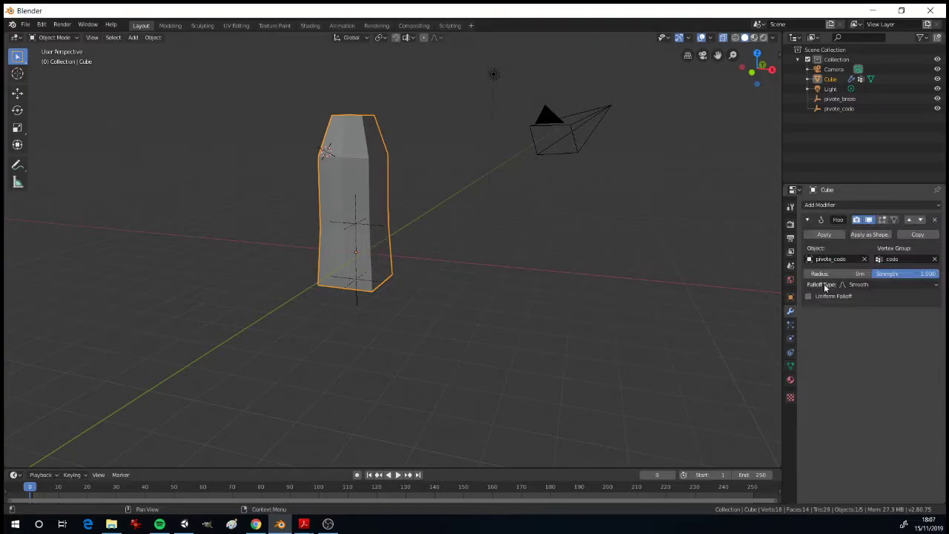
{"action": "left_click", "coordinate": [840, 220]}
{"action": "type", "text": "g"}
{"action": "type", "text": "archo_co"}
{"action": "type", "text": "do"}
{"action": "key", "text": "Return"}
{"action": "left_click_drag", "start_coordinate": [784, 254], "coordinate": [636, 271]}
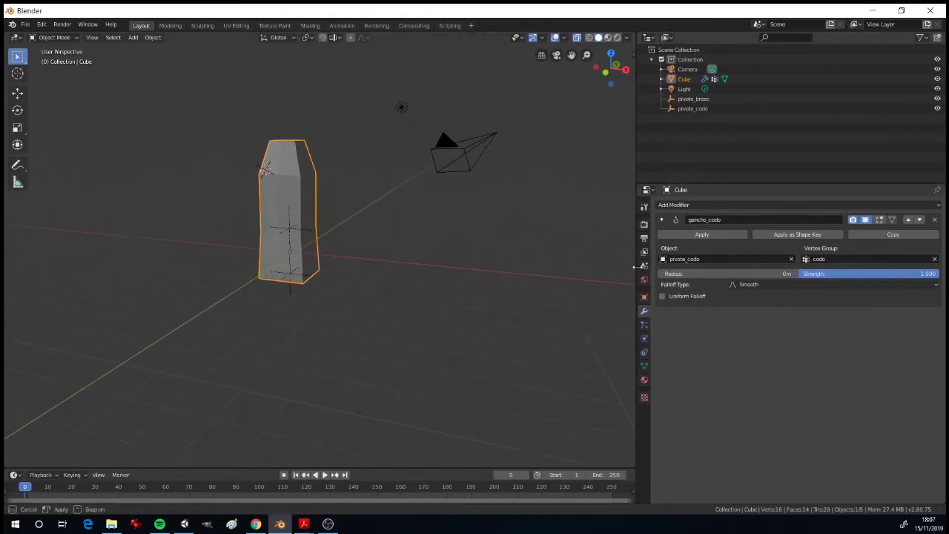
{"action": "left_click", "coordinate": [661, 220]}
- Add a second Hook modifier to the column and name it gancho_hombro
{"action": "left_click", "coordinate": [687, 205]}
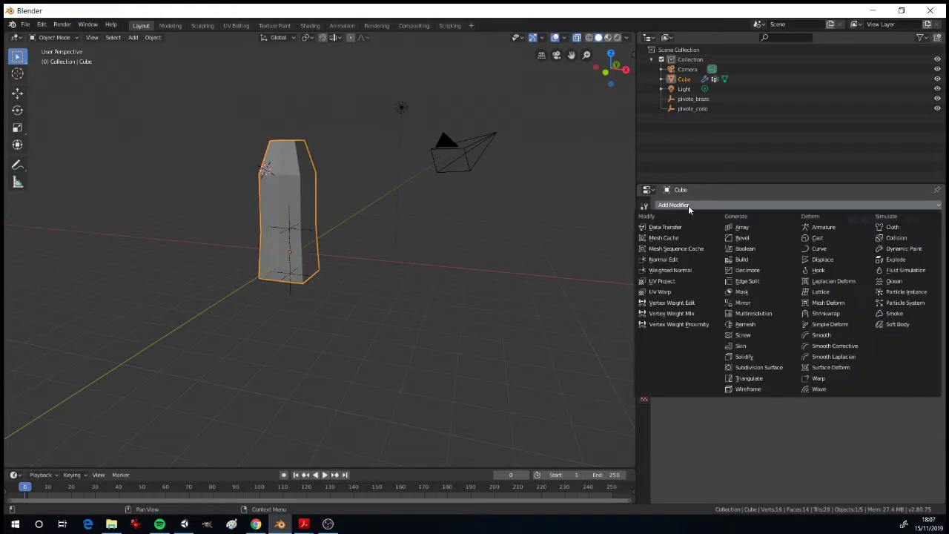
{"action": "left_click", "coordinate": [819, 270]}
{"action": "double_click", "coordinate": [729, 221]}
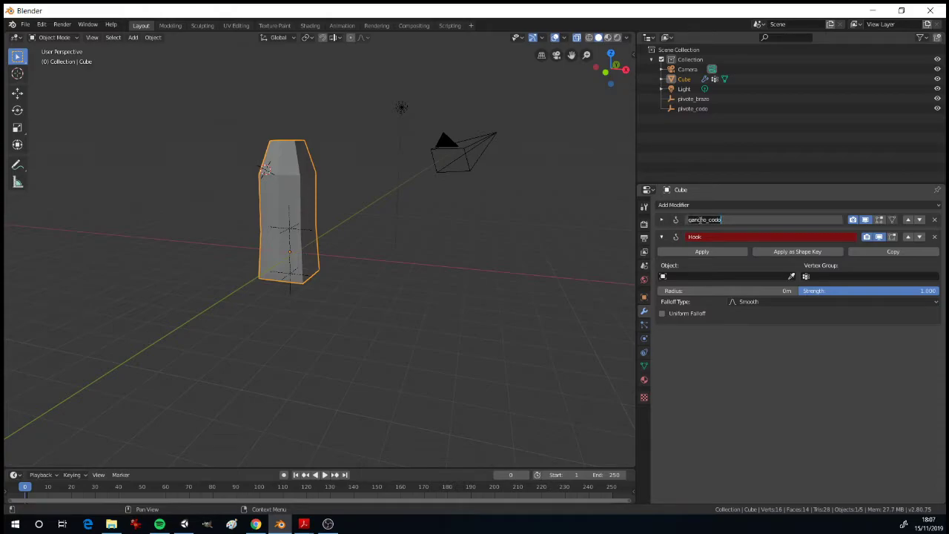
{"action": "key", "text": "Return"}
{"action": "double_click", "coordinate": [712, 236]}
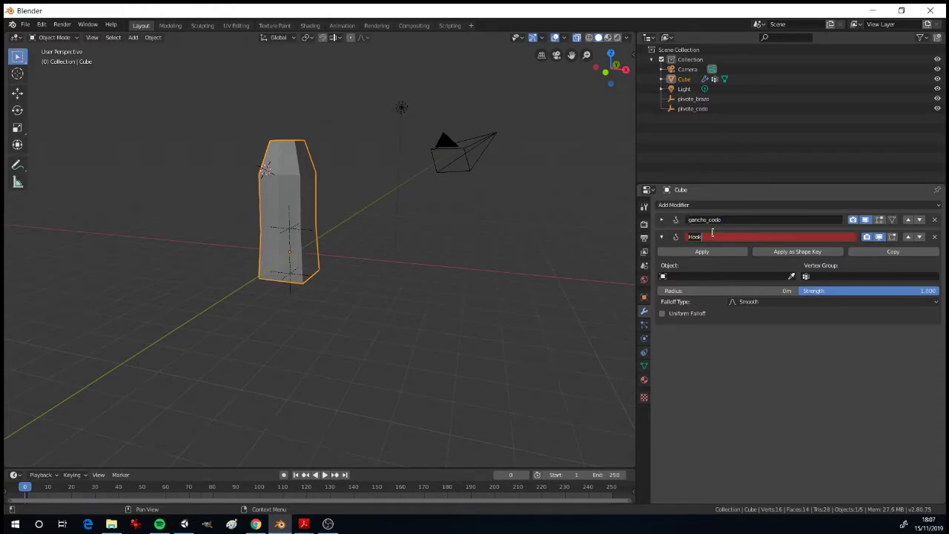
{"action": "type", "text": "gancho_hombro"}
{"action": "key", "text": "Return"}
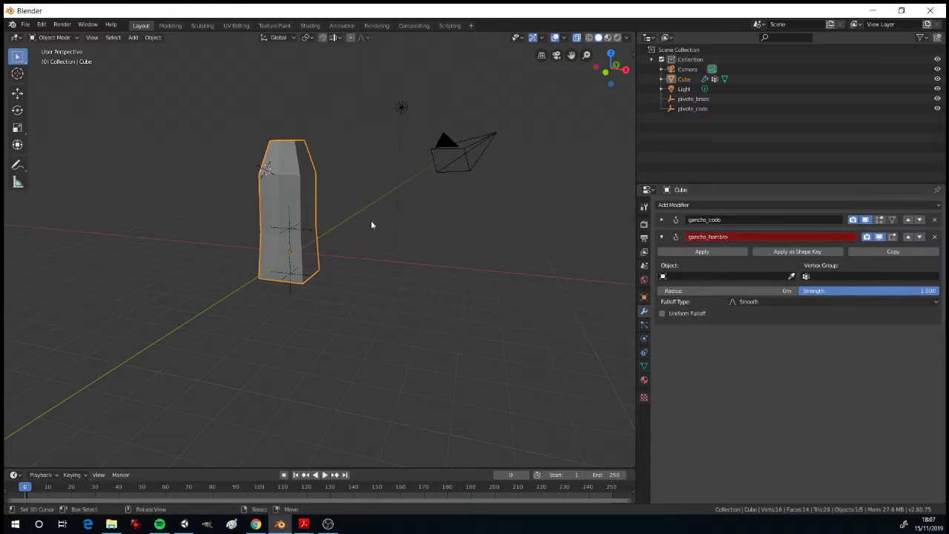
- Set gancho_hombro's object to pivote_brazo and its vertex group to hombro
{"action": "left_click", "coordinate": [686, 277]}
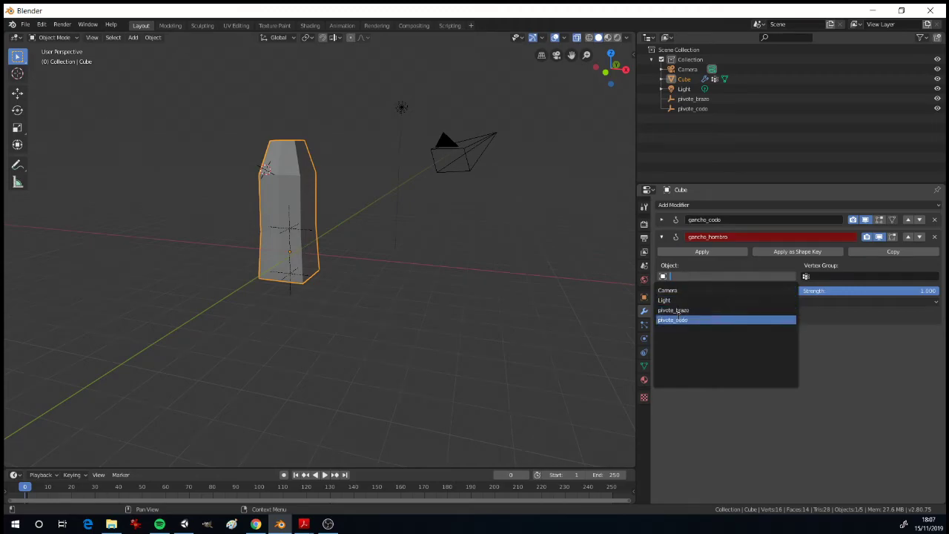
{"action": "left_click", "coordinate": [684, 310]}
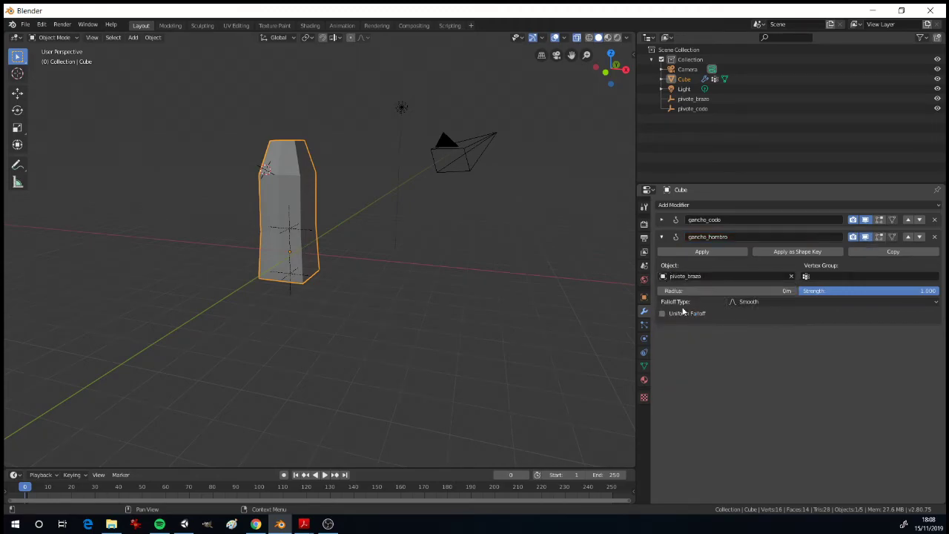
{"action": "left_click", "coordinate": [816, 279]}
{"action": "left_click", "coordinate": [813, 299]}
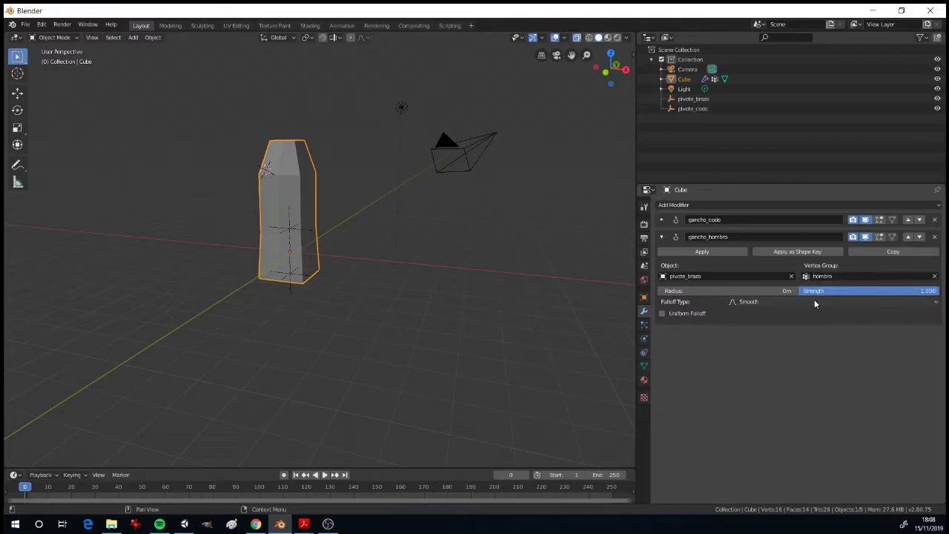
- Try moving pivote_brazo along the global X axis, and try moving pivote_codo, to test both hooks in front view
{"action": "left_click", "coordinate": [297, 274]}
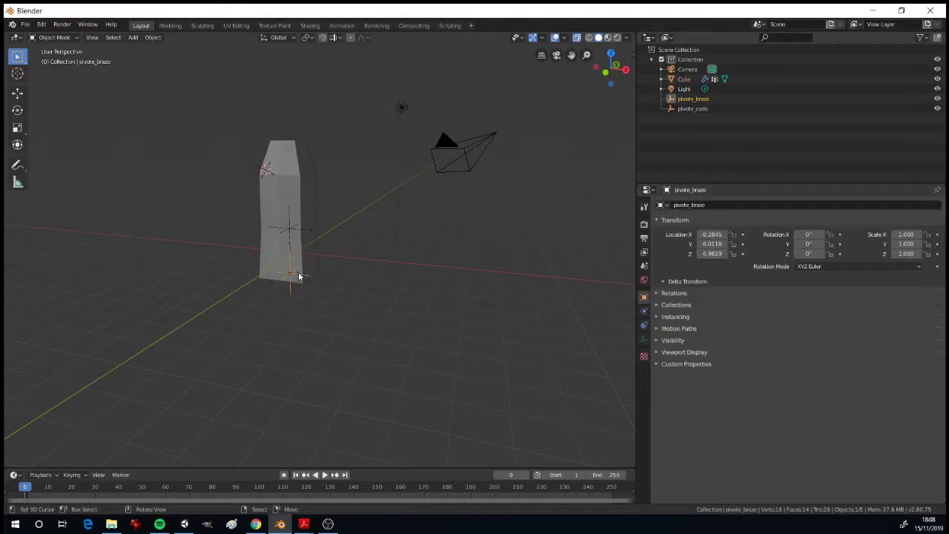
{"action": "key", "text": "KP_1"}
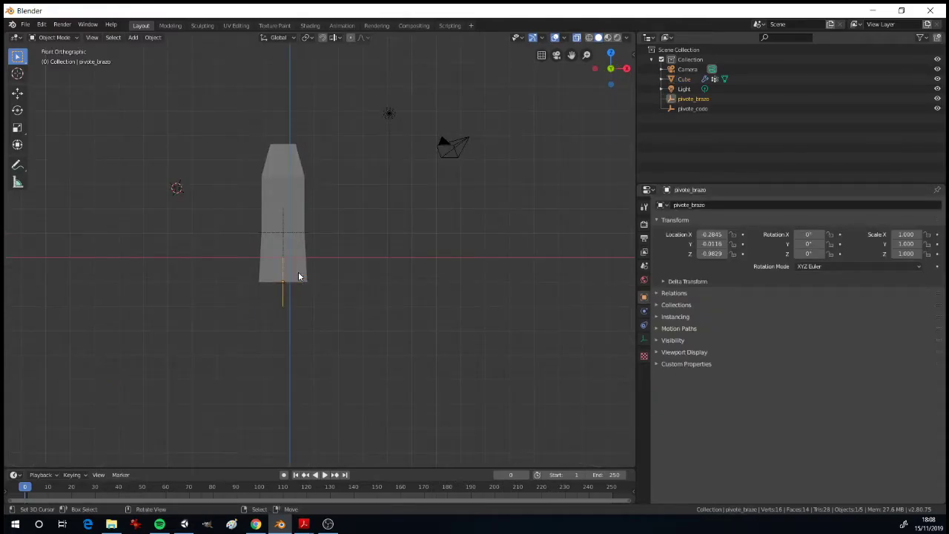
{"action": "key", "text": "g"}
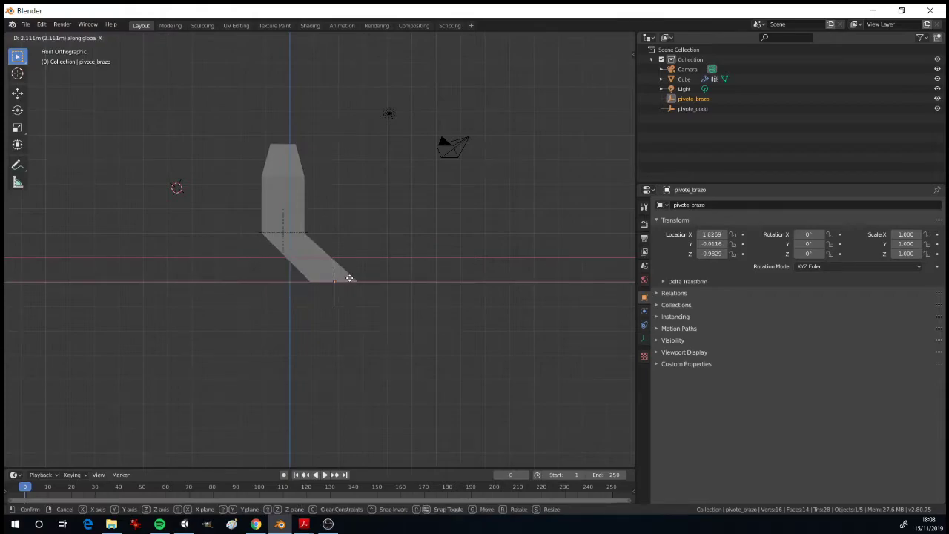
{"action": "right_click", "coordinate": [294, 281]}
{"action": "left_click", "coordinate": [284, 236]}
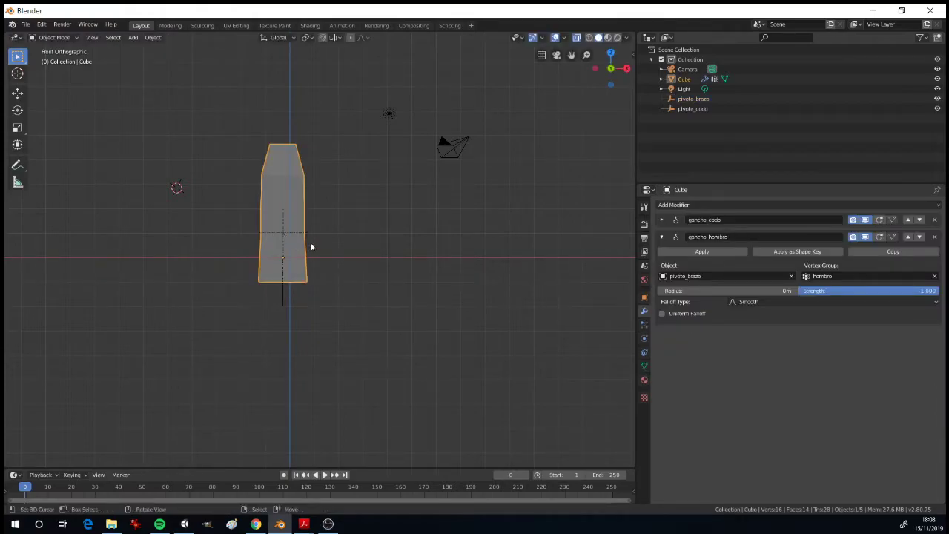
{"action": "left_click", "coordinate": [293, 236]}
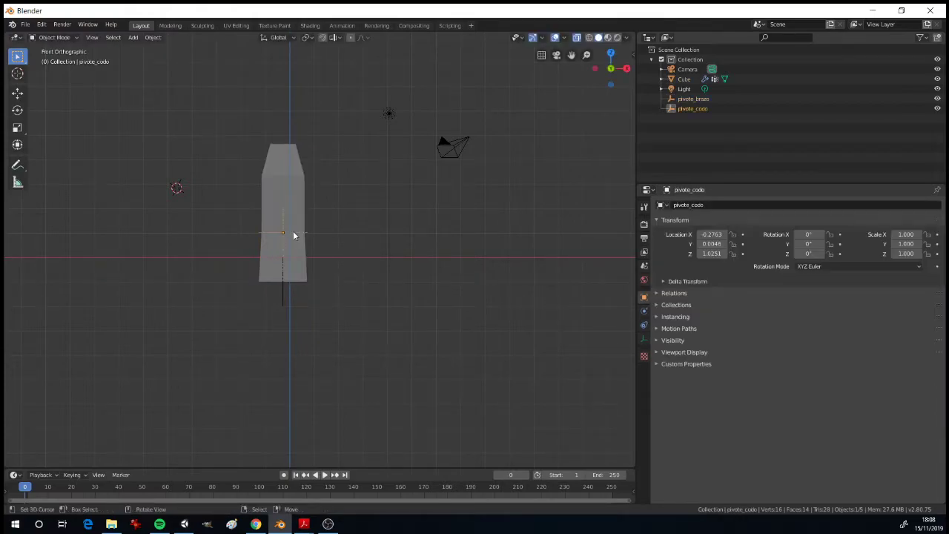
{"action": "key", "text": "g"}
{"action": "right_click", "coordinate": [339, 278]}
- Create a vertex group named mano and assign the edge loop just below the column's tapered tip to it
{"action": "mouse_move", "coordinate": [290, 188]}
{"action": "middle_mouse_down"}
{"action": "mouse_move", "coordinate": [297, 206]}
{"action": "mouse_move", "coordinate": [292, 189]}
{"action": "middle_mouse_up"}
{"action": "left_click", "coordinate": [292, 188]}
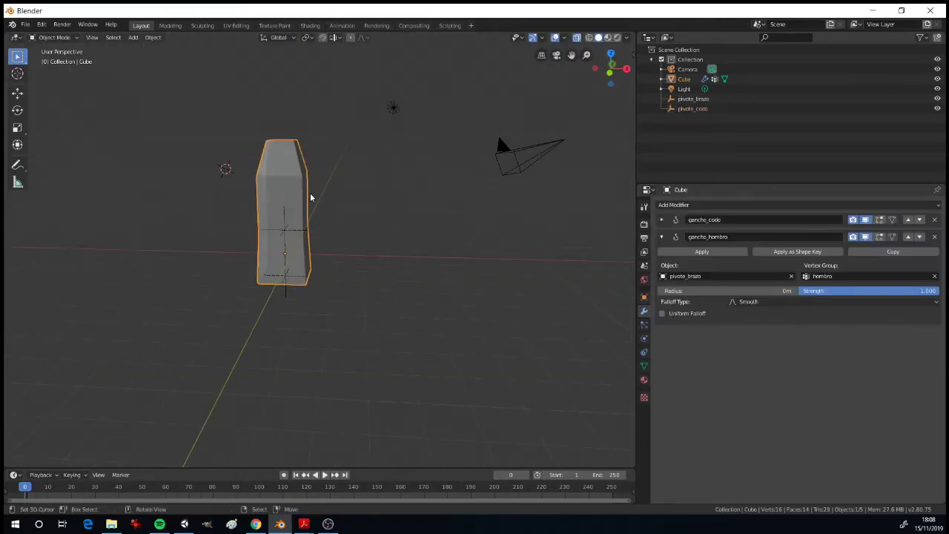
{"action": "key", "text": "Tab"}
{"action": "left_click", "coordinate": [282, 175], "text": "alt"}
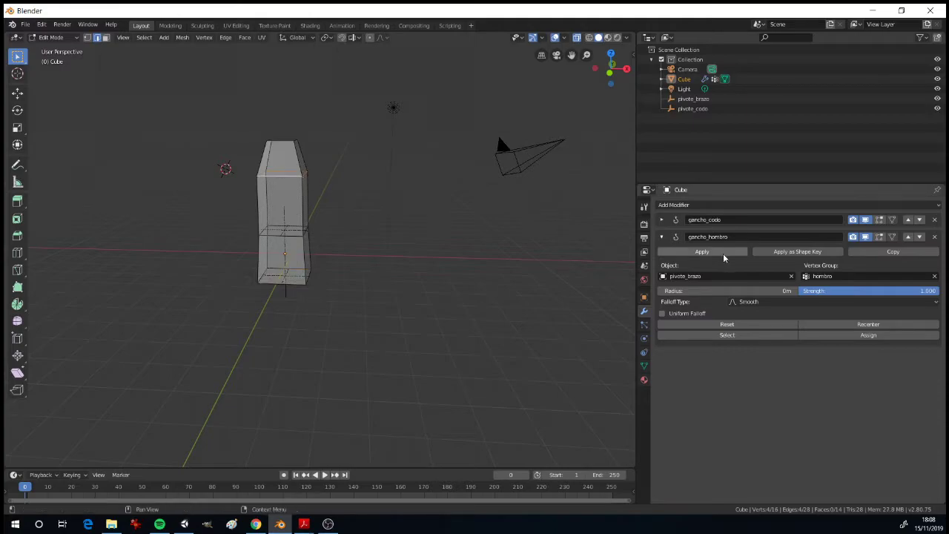
{"action": "left_click", "coordinate": [663, 237]}
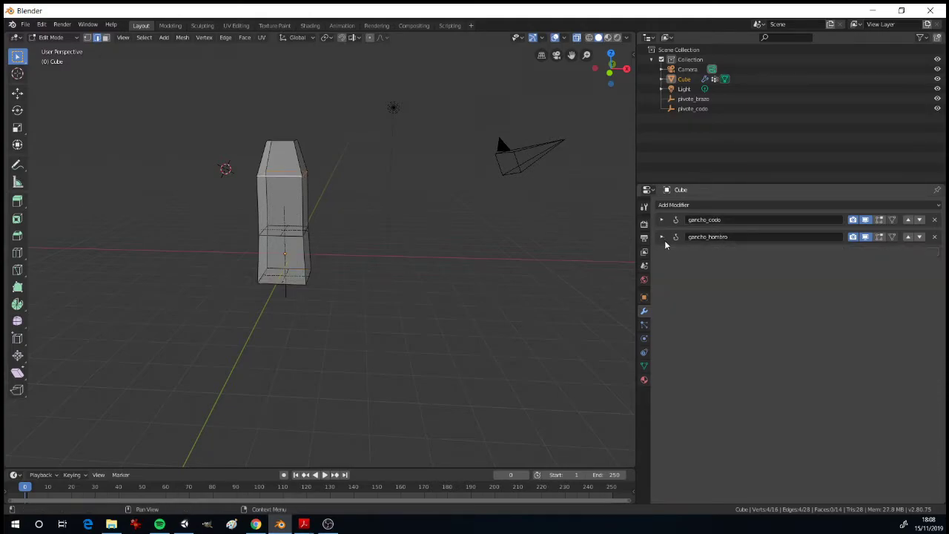
{"action": "left_click", "coordinate": [644, 366]}
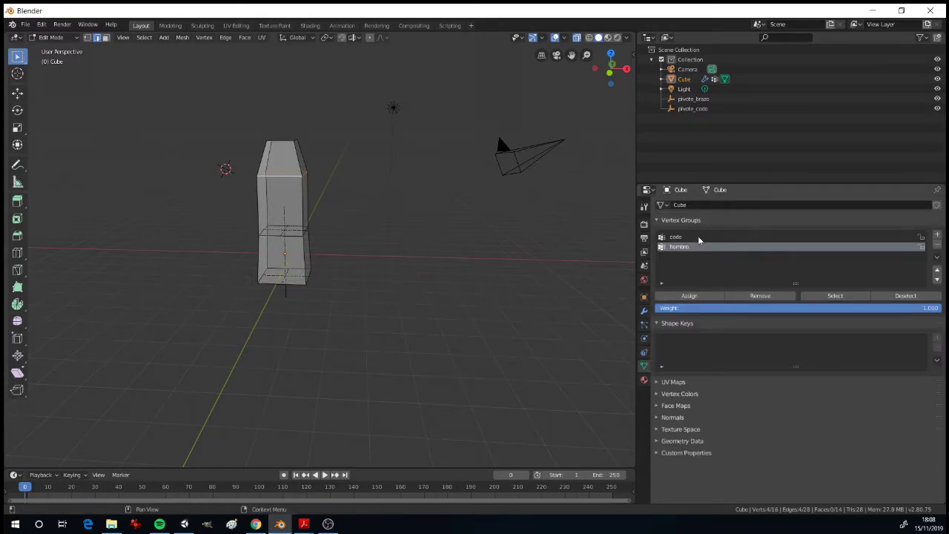
{"action": "left_click", "coordinate": [699, 204]}
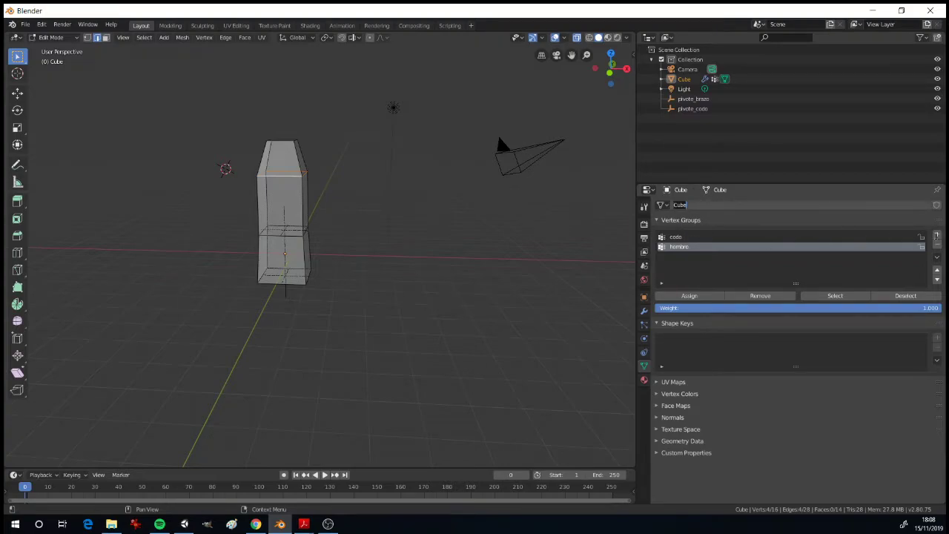
{"action": "left_click", "coordinate": [938, 235]}
{"action": "left_click", "coordinate": [938, 235]}
{"action": "double_click", "coordinate": [711, 256]}
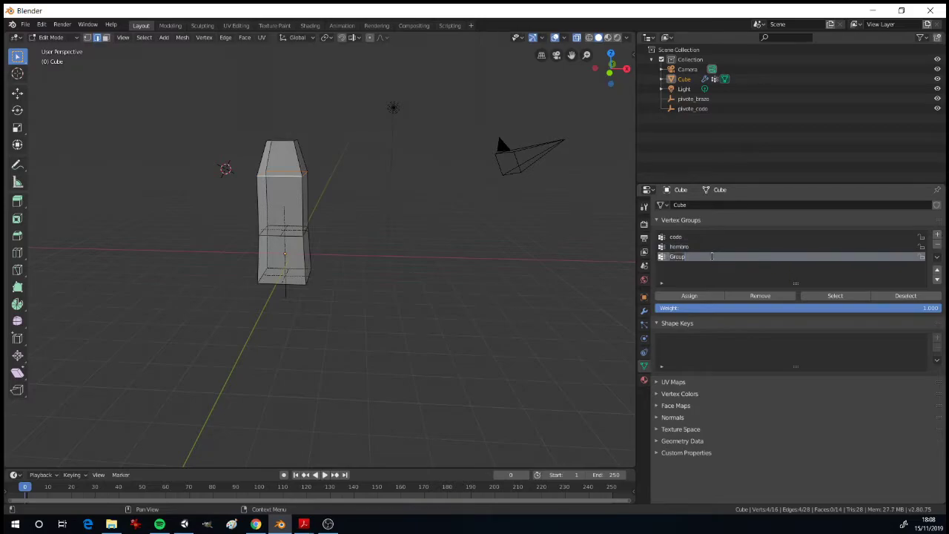
{"action": "type", "text": "mano"}
{"action": "left_click", "coordinate": [700, 296]}
{"action": "key", "text": "Tab"}
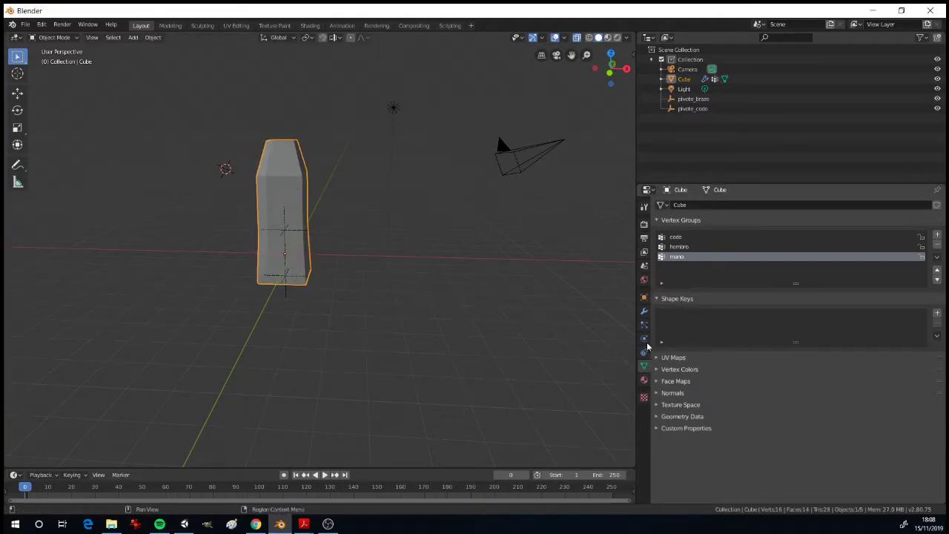
- Add a third Hook modifier to the column and name it gancho_mano
{"action": "left_click", "coordinate": [644, 310]}
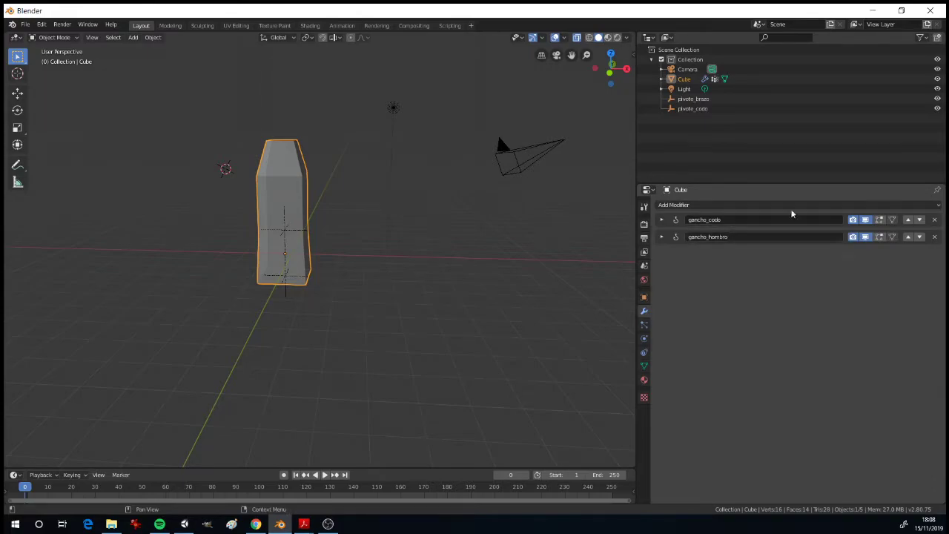
{"action": "left_click", "coordinate": [681, 207]}
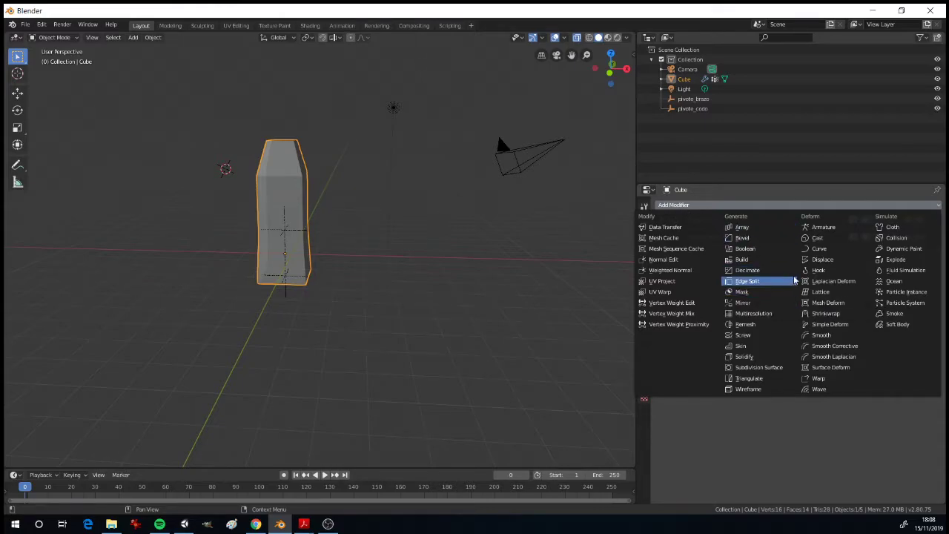
{"action": "left_click", "coordinate": [817, 270]}
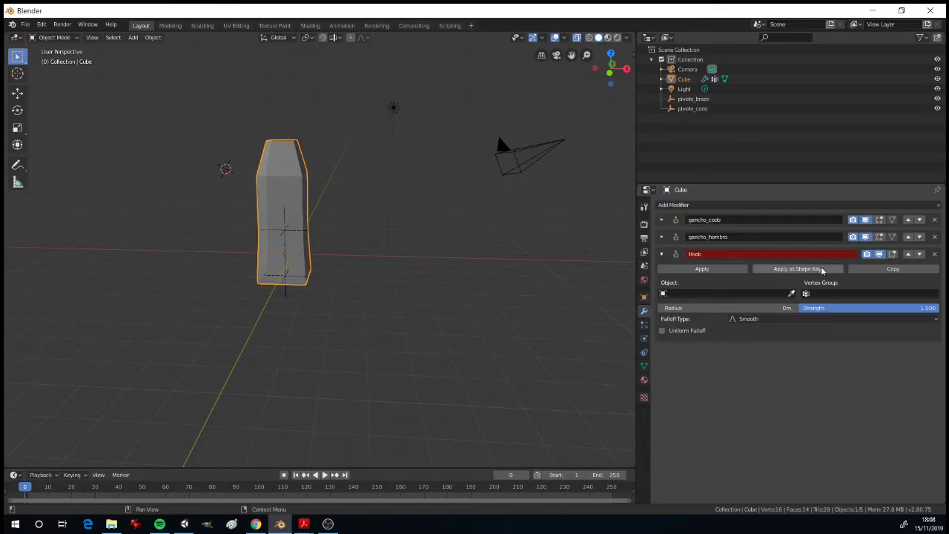
{"action": "double_click", "coordinate": [718, 254]}
{"action": "type", "text": "gan"}
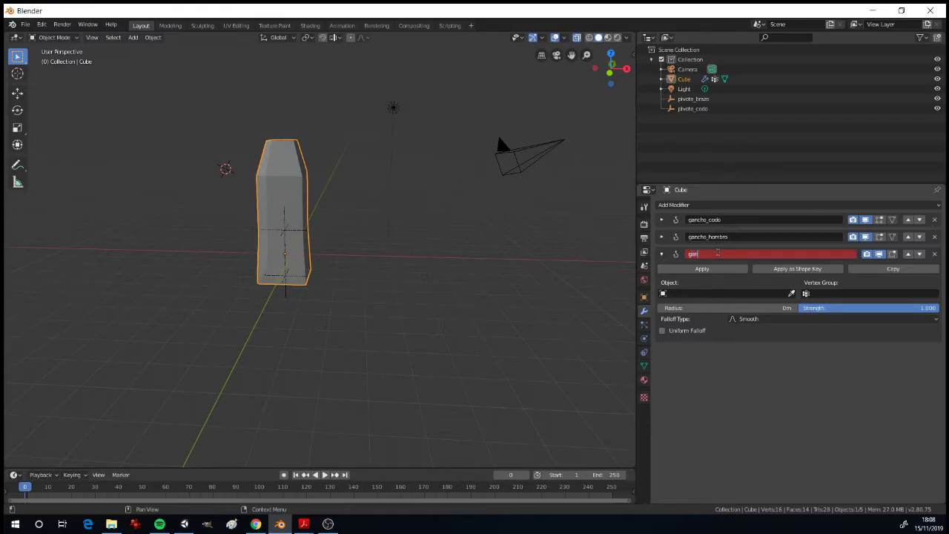
{"action": "type", "text": "cho_mano"}
{"action": "key", "text": "Return"}
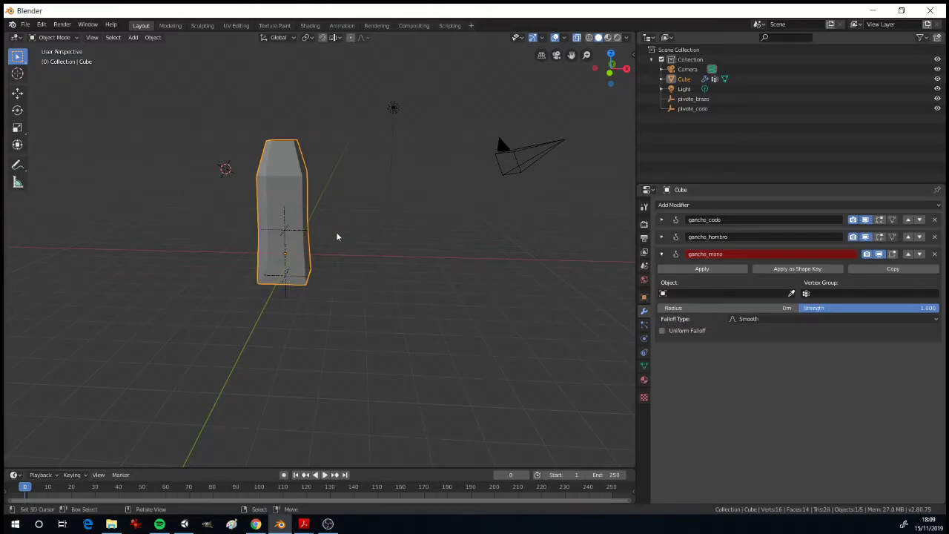
- Add a Plain Axes empty and, in top view, move it onto the column's centre
{"action": "key", "text": "KP_1"}
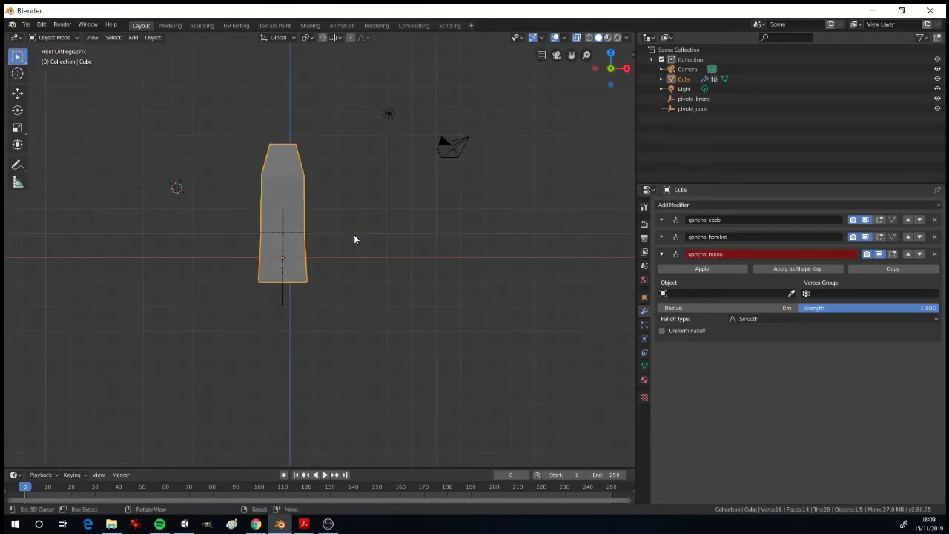
{"action": "key", "text": "shift+a"}
{"action": "mouse_move", "coordinate": [355, 237]}
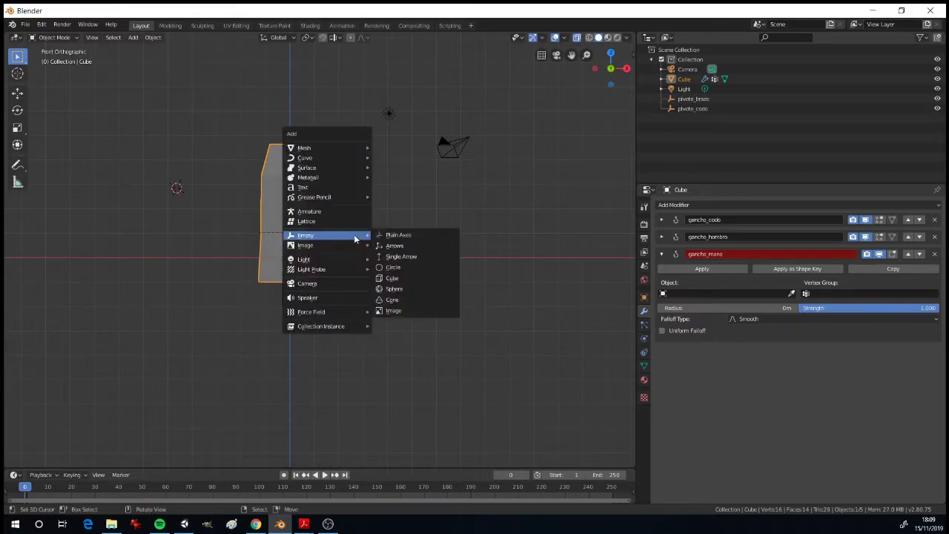
{"action": "left_click", "coordinate": [418, 235]}
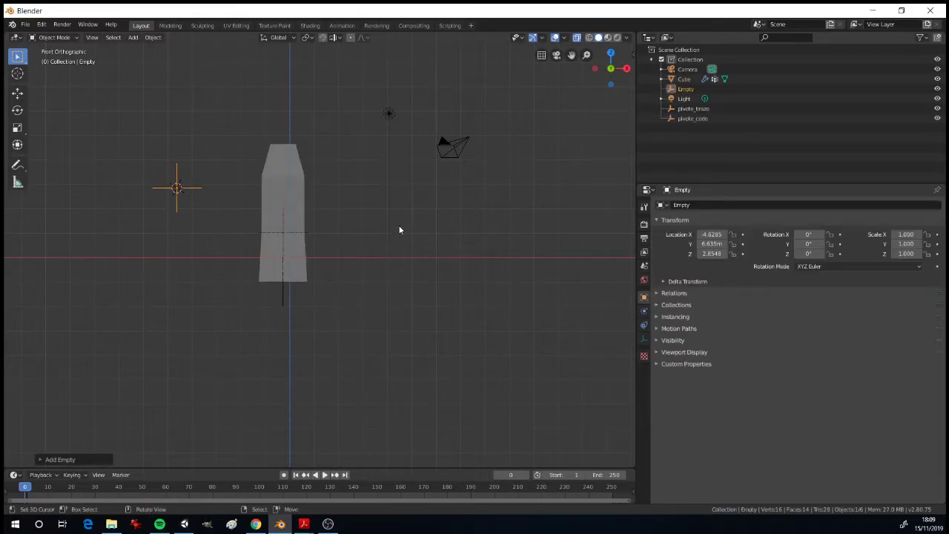
{"action": "left_click", "coordinate": [610, 54]}
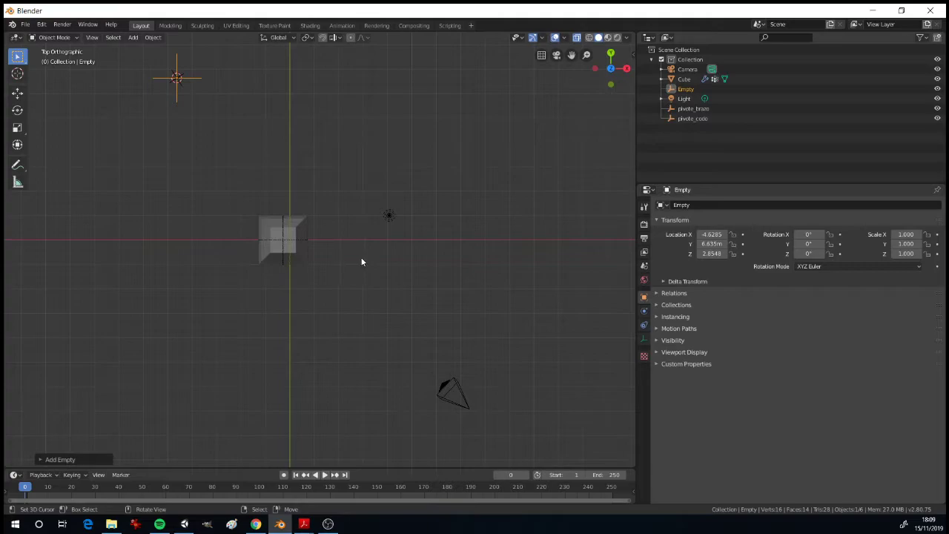
{"action": "key", "text": "g"}
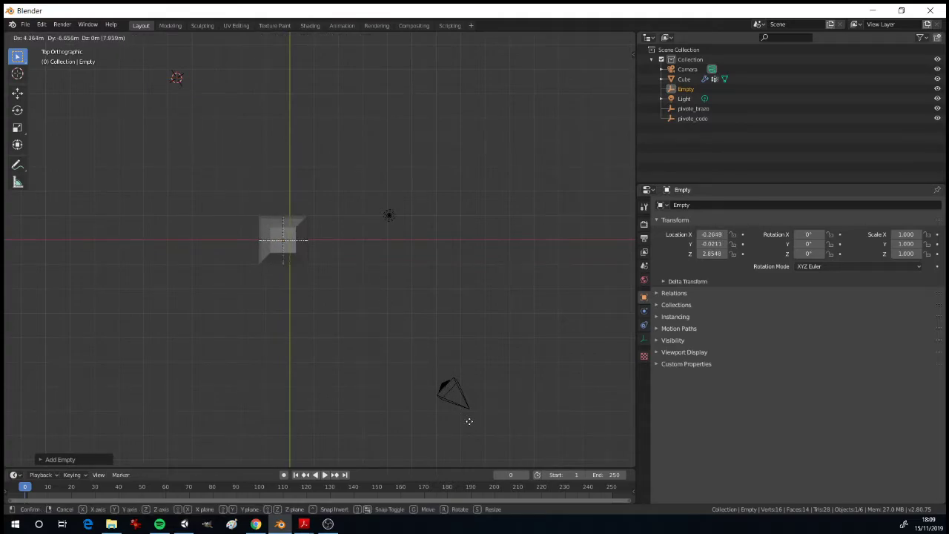
{"action": "left_click", "coordinate": [469, 421]}
- In front view, raise the new empty along global Z to the edge loop just below the column's tapered tip, at about Z 3.38 m
{"action": "left_click", "coordinate": [616, 86]}
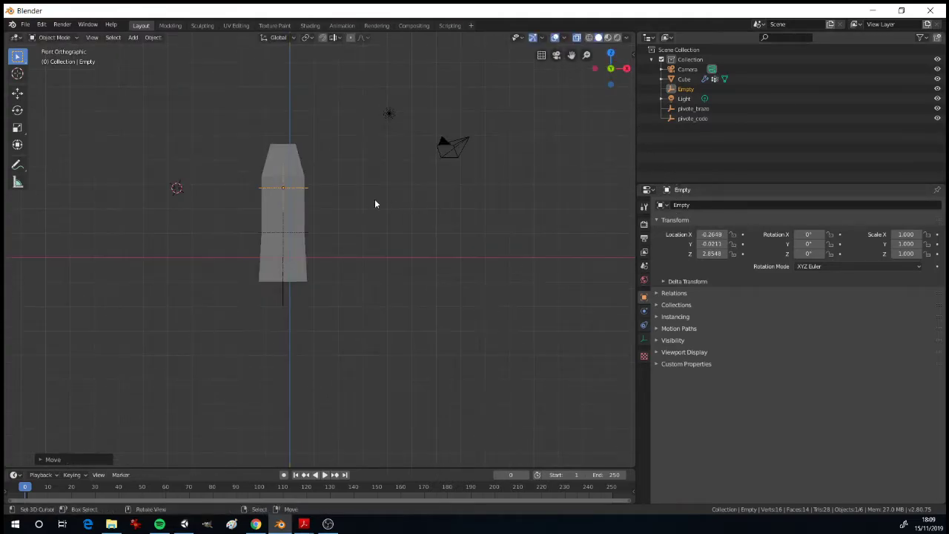
{"action": "key", "text": "g"}
{"action": "key", "text": "z"}
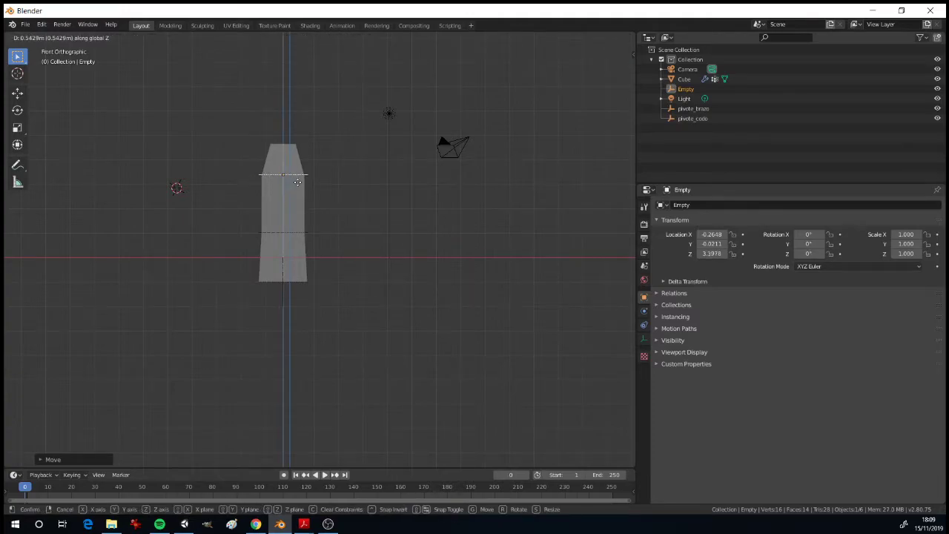
{"action": "left_click", "coordinate": [298, 187]}
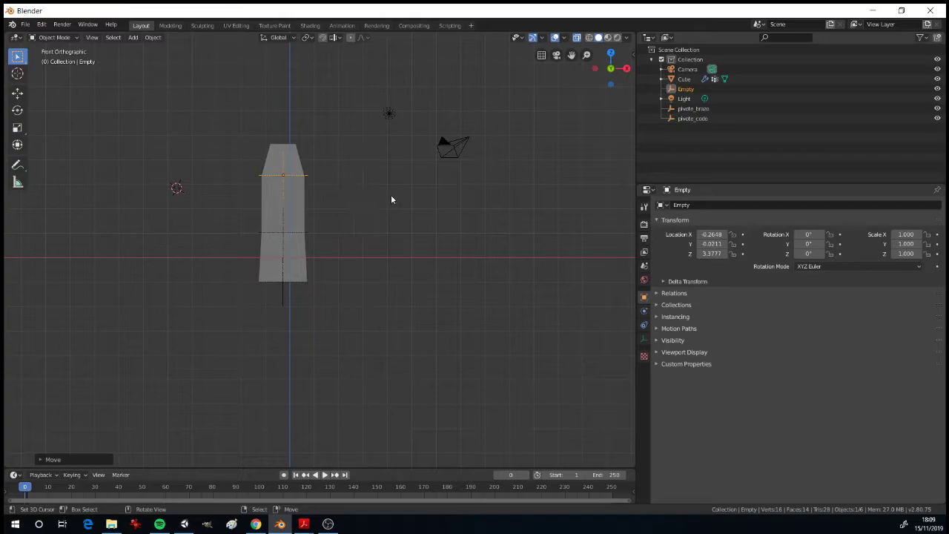
- Rename the new empty to pivote_mano
{"action": "left_click", "coordinate": [731, 206]}
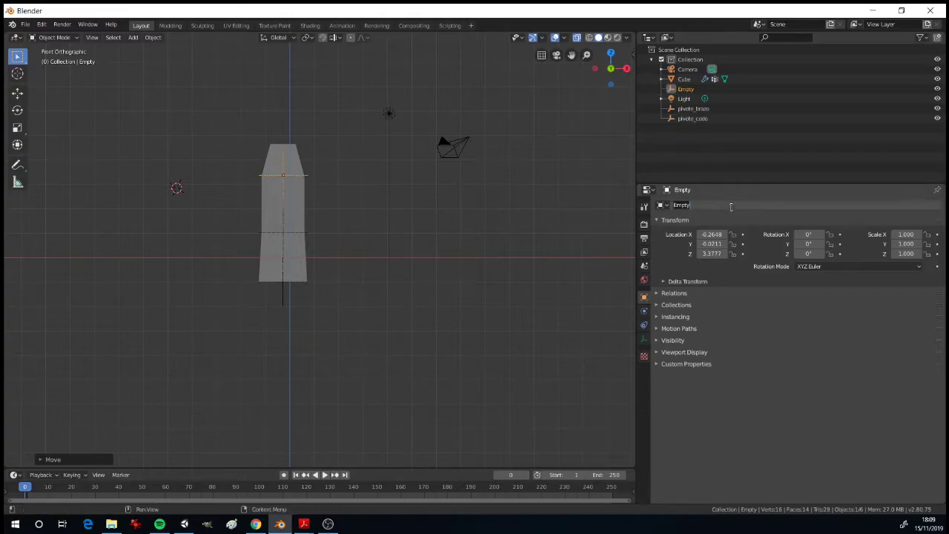
{"action": "type", "text": "cen"}
{"action": "type", "text": "cho"}
{"action": "type", "text": "_m"}
{"action": "key", "text": "BackSpace"}
{"action": "key", "text": "BackSpace"}
{"action": "key", "text": "BackSpace"}
{"action": "key", "text": "BackSpace"}
{"action": "key", "text": "BackSpace"}
{"action": "key", "text": "BackSpace"}
{"action": "key", "text": "BackSpace"}
{"action": "key", "text": "BackSpace"}
{"action": "type", "text": "pivote_man"}
{"action": "key", "text": "Return"}
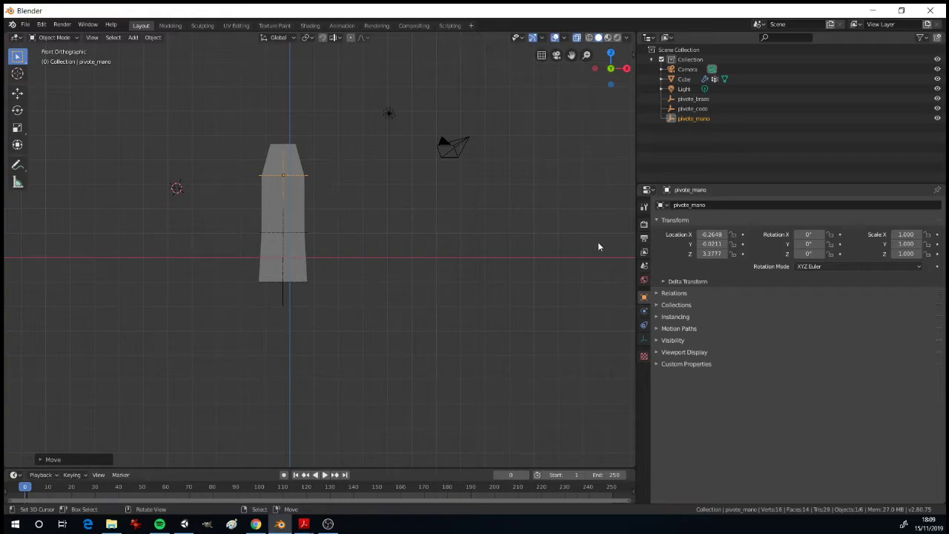
- Set the column's gancho_mano modifier to use pivote_mano as its object and mano as its vertex group
{"action": "left_click", "coordinate": [644, 340]}
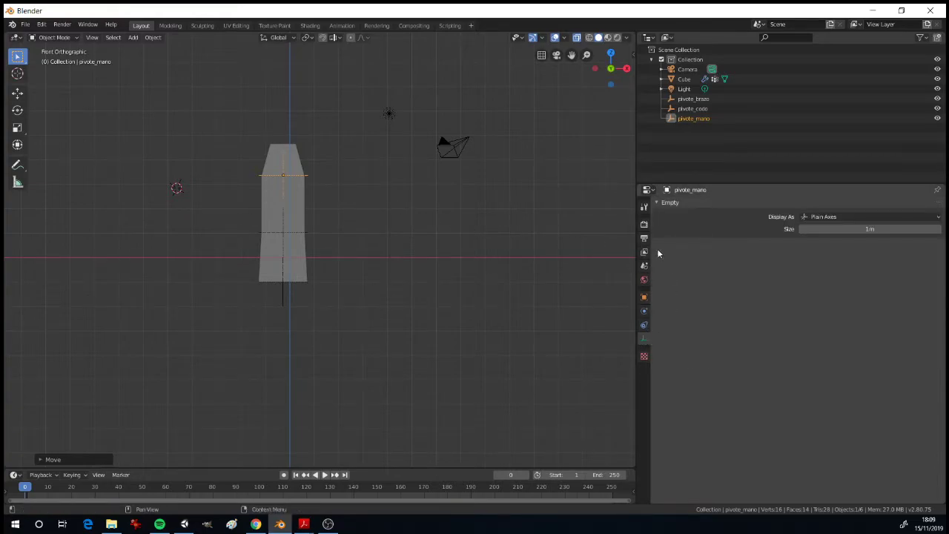
{"action": "left_click", "coordinate": [293, 213]}
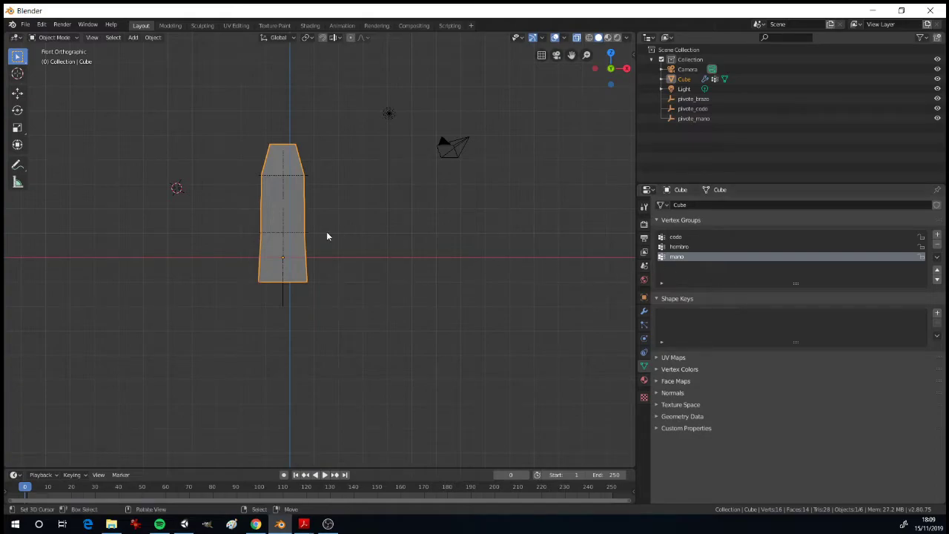
{"action": "key", "text": "Tab"}
{"action": "left_click", "coordinate": [689, 296]}
{"action": "key", "text": "Tab"}
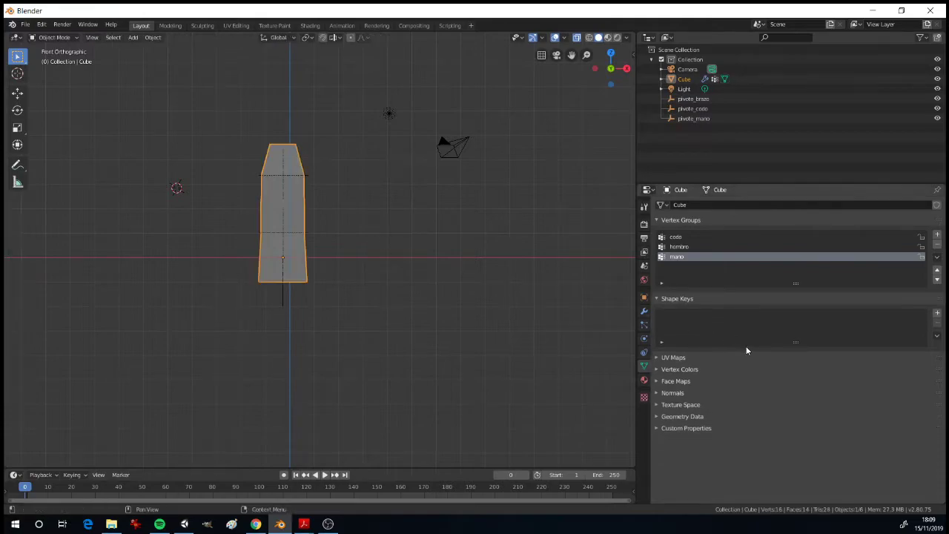
{"action": "left_click", "coordinate": [644, 310]}
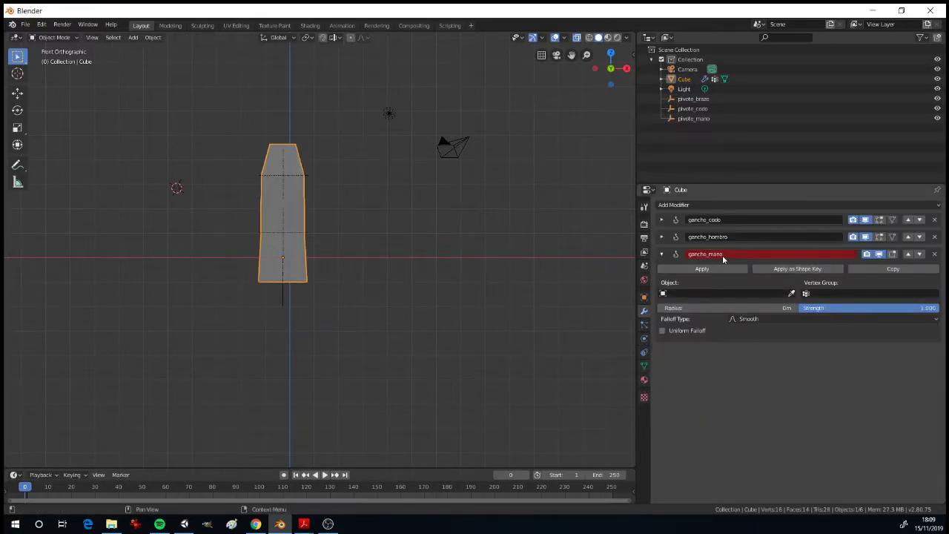
{"action": "left_click", "coordinate": [680, 293]}
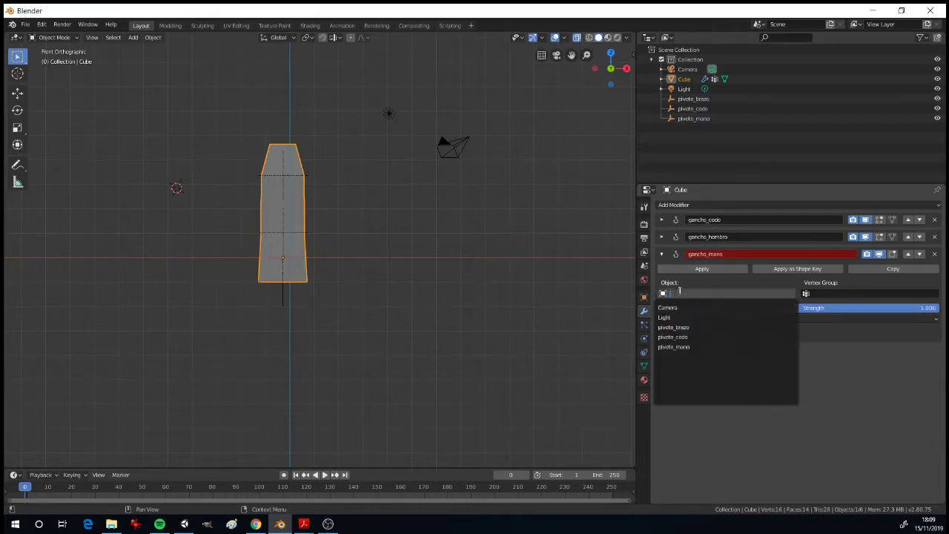
{"action": "left_click", "coordinate": [684, 347]}
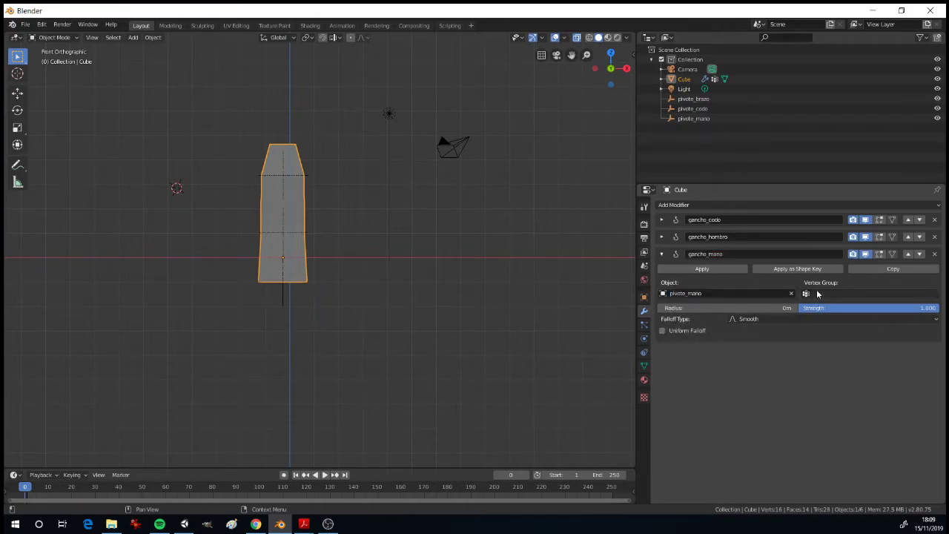
{"action": "left_click", "coordinate": [815, 294]}
{"action": "left_click", "coordinate": [809, 327]}
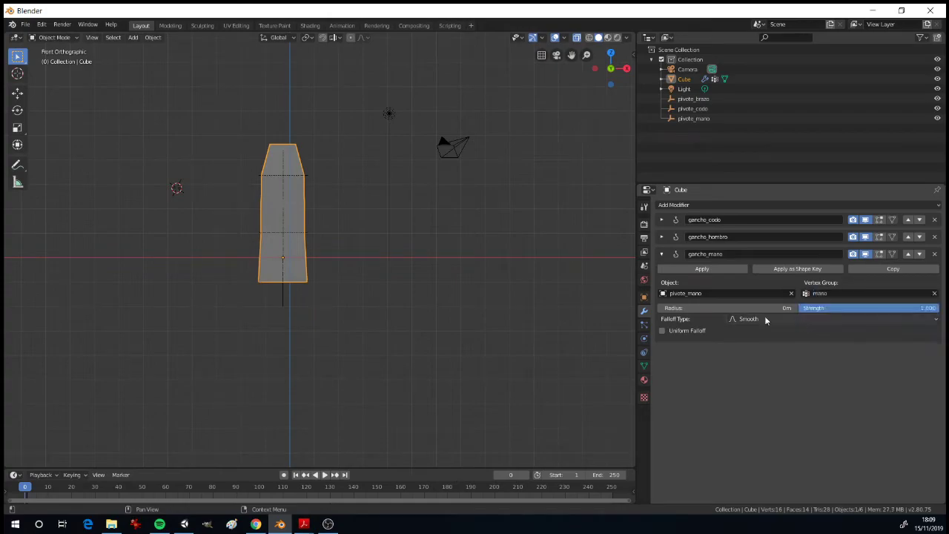
- Try rotating pivote_brazo, and try moving pivote_codo along the global X axis, to test their hooks
{"action": "left_click", "coordinate": [289, 290]}
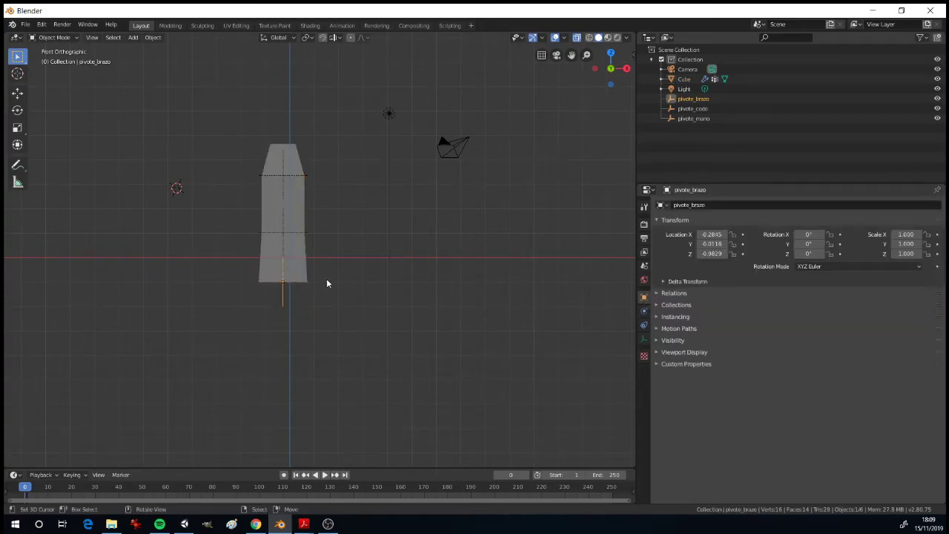
{"action": "key", "text": "r"}
{"action": "key", "text": "Escape"}
{"action": "left_click", "coordinate": [292, 237]}
{"action": "left_click", "coordinate": [297, 237]}
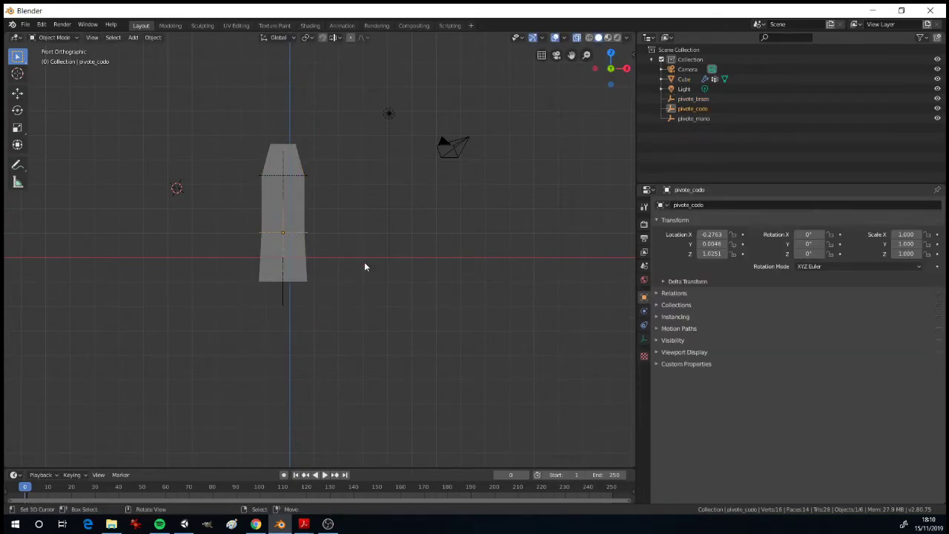
{"action": "key", "text": "g"}
{"action": "key", "text": "x"}
{"action": "key", "text": "Escape"}
- Try moving pivote_mano and pivote_brazo separately along the global X axis in front view to test their hooks
{"action": "left_click", "coordinate": [296, 178]}
{"action": "key", "text": "g"}
{"action": "key", "text": "x"}
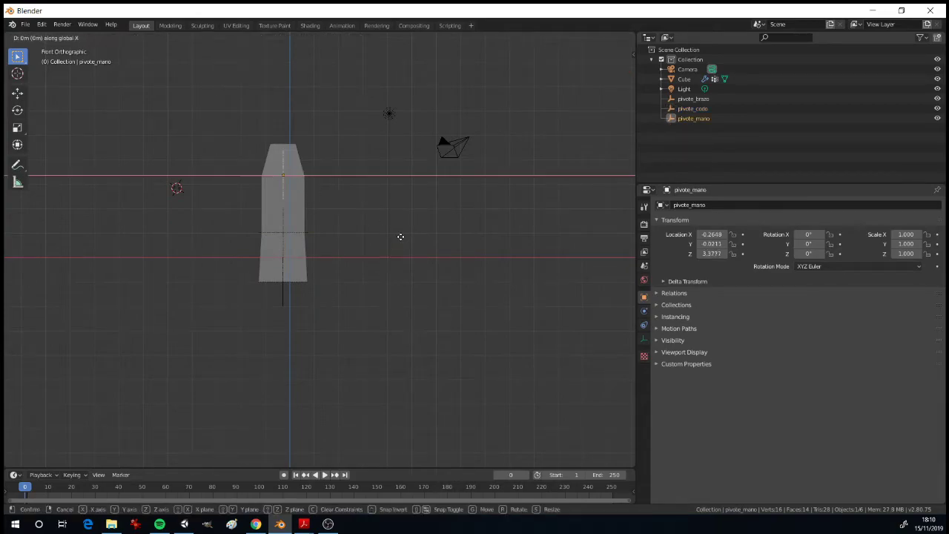
{"action": "key", "text": "Escape"}
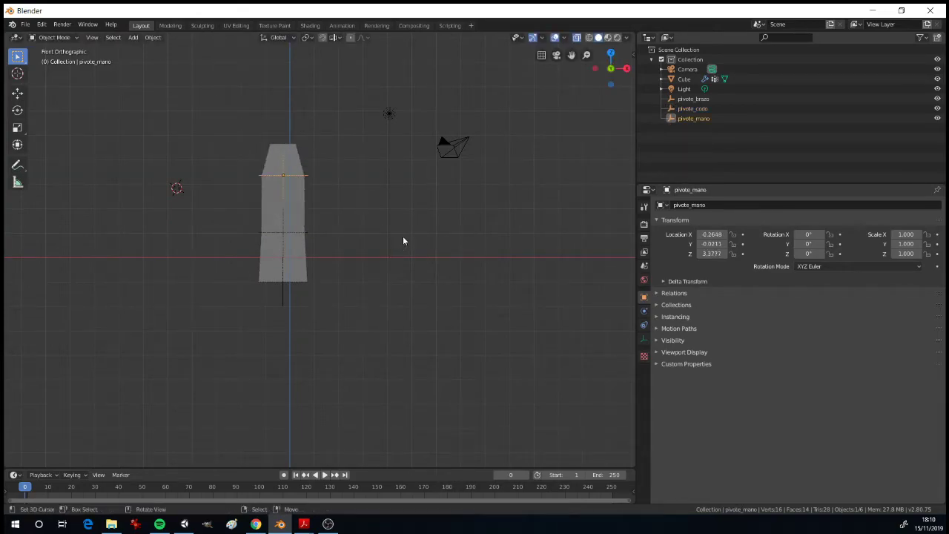
{"action": "middle_click_drag", "start_coordinate": [405, 235], "coordinate": [408, 255]}
{"action": "key", "text": "KP_1"}
{"action": "left_click", "coordinate": [283, 295]}
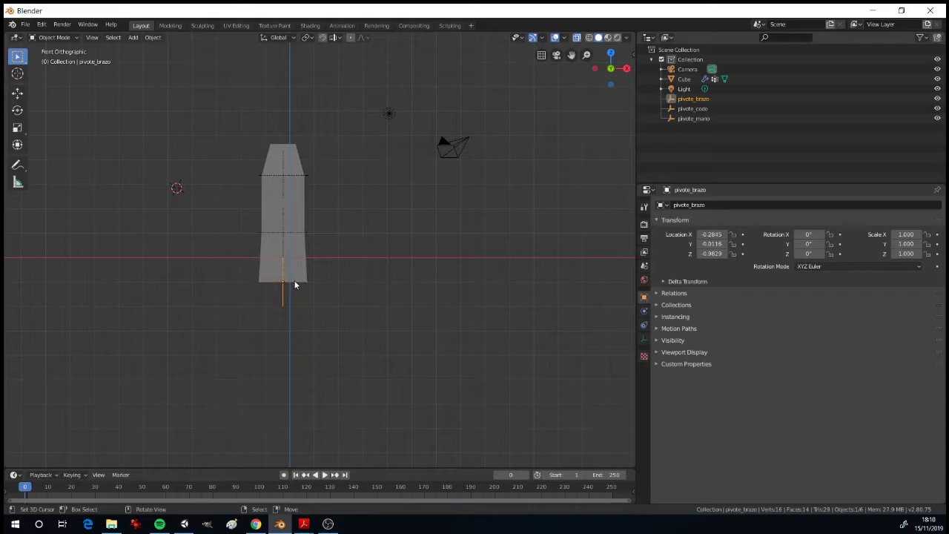
{"action": "key", "text": "g"}
{"action": "key", "text": "x"}
{"action": "key", "text": "Escape"}
- Parent the pivote_codo empty to pivote_brazo with the Object parent type
{"action": "middle_click_drag", "start_coordinate": [302, 184], "coordinate": [352, 250]}
{"action": "scroll", "coordinate": [348, 257], "scroll_direction": "up", "scroll_amount": 2}
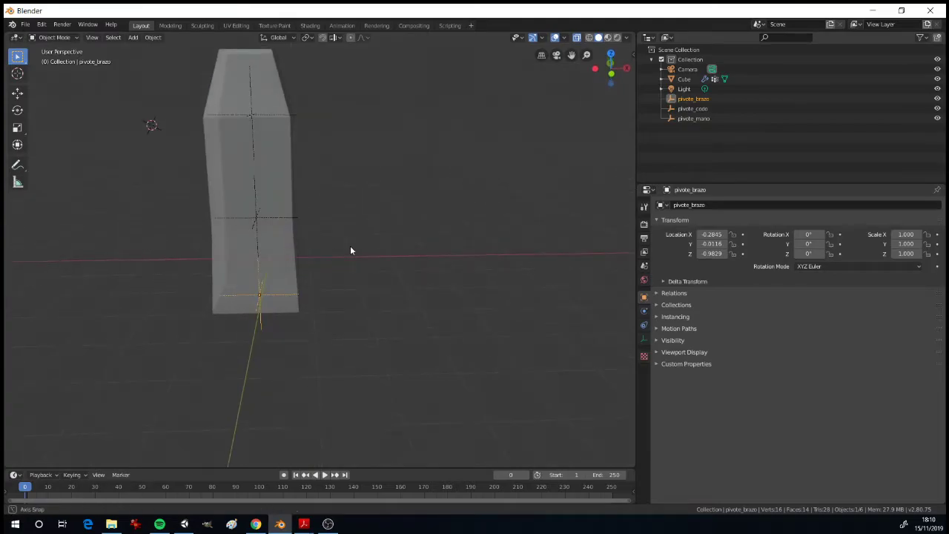
{"action": "left_click", "coordinate": [277, 218]}
{"action": "left_click", "coordinate": [267, 220]}
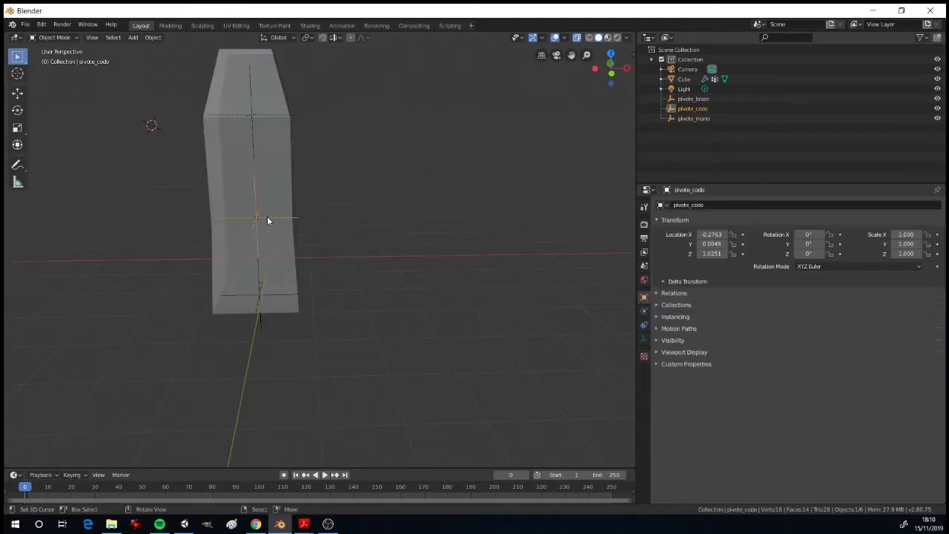
{"action": "left_click", "coordinate": [250, 295], "text": "shift"}
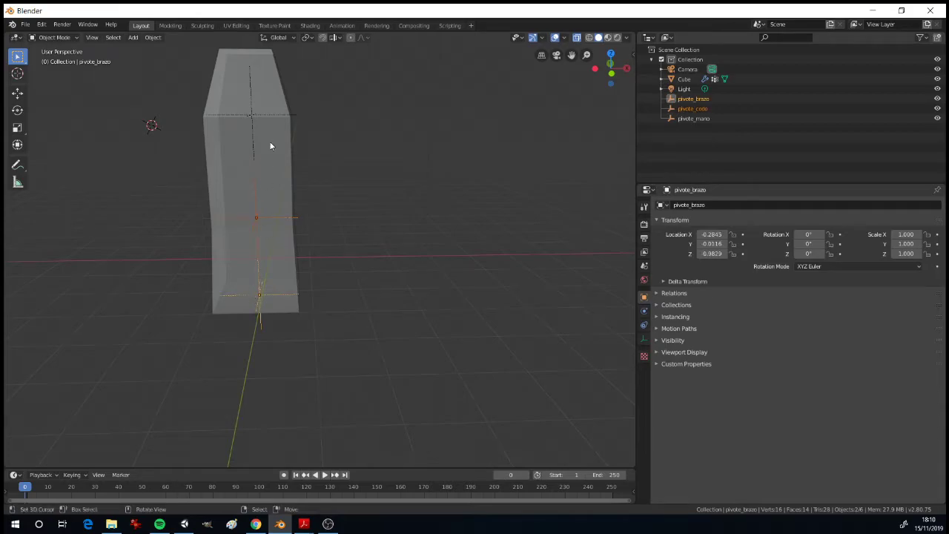
{"action": "left_click", "coordinate": [153, 37]}
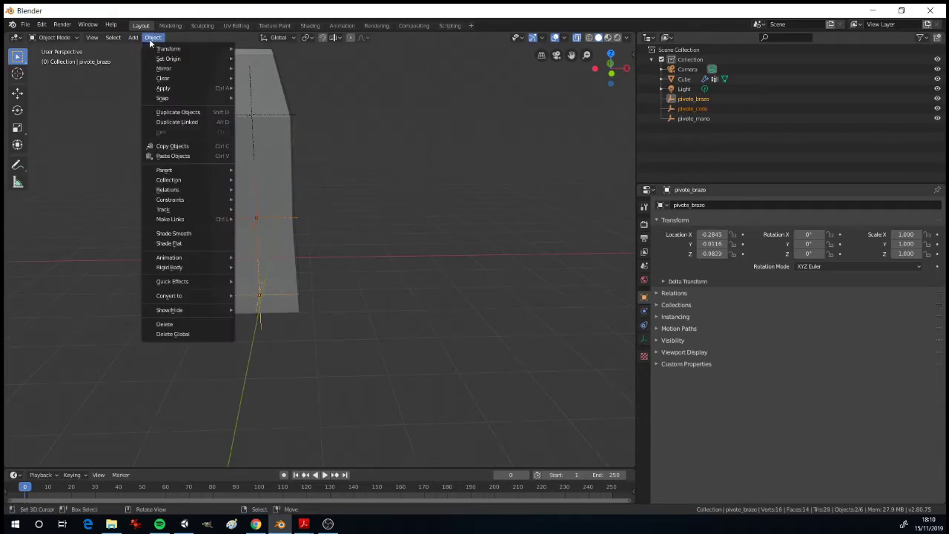
{"action": "mouse_move", "coordinate": [177, 190]}
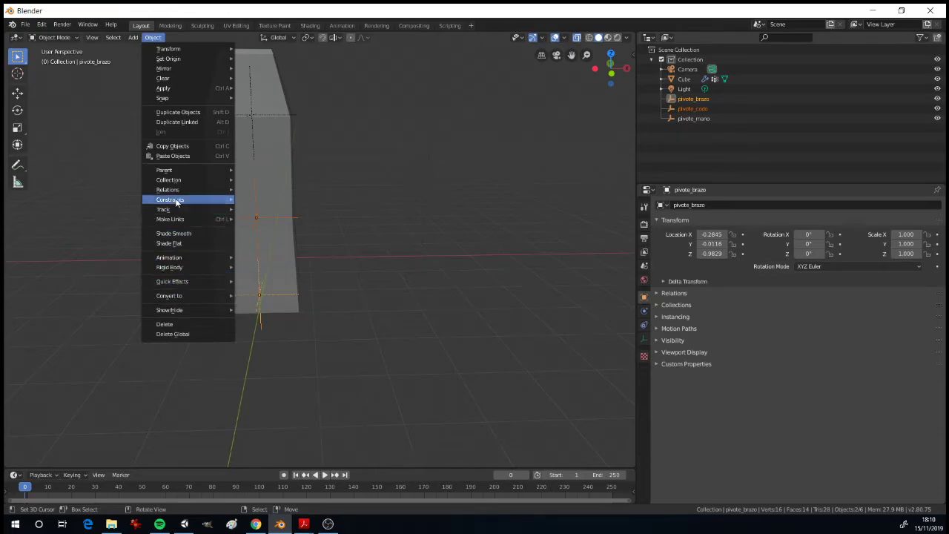
{"action": "mouse_move", "coordinate": [175, 171]}
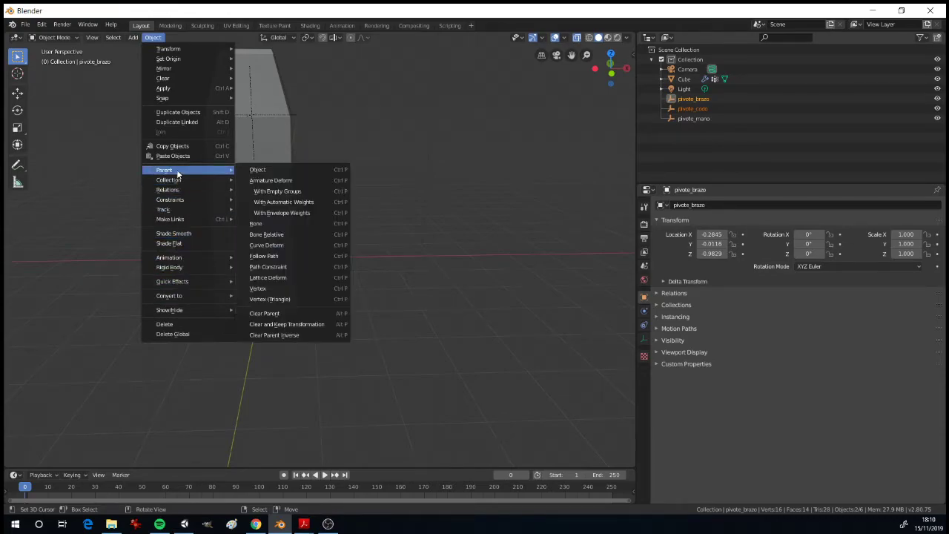
{"action": "left_click", "coordinate": [267, 175]}
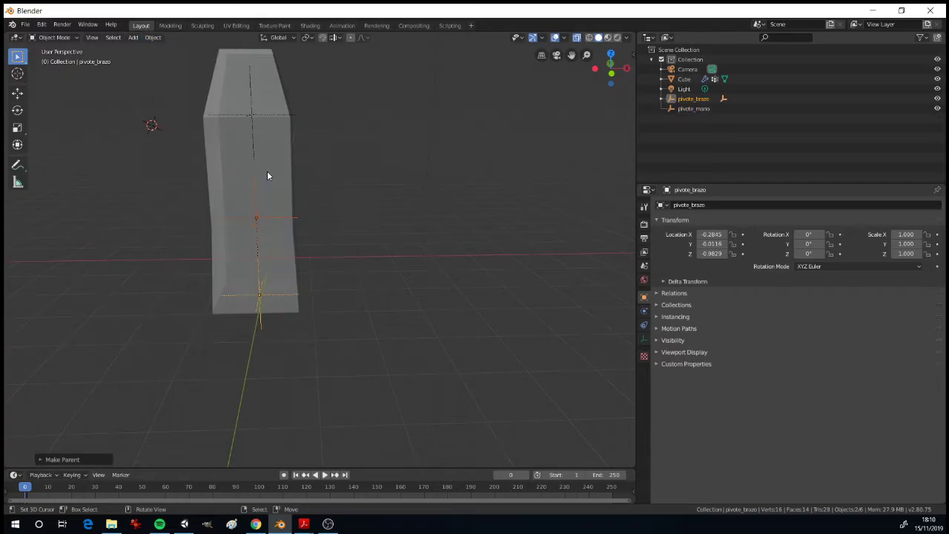
- Parent the pivote_mano empty to pivote_codo with the Object parent type
{"action": "left_click", "coordinate": [264, 117]}
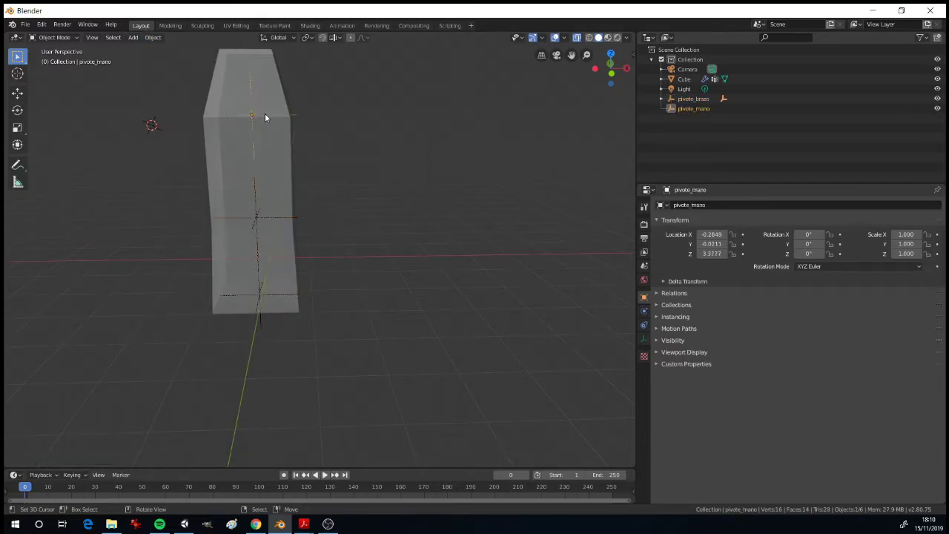
{"action": "left_click", "coordinate": [265, 217], "text": "shift"}
{"action": "key", "text": "ctrl+z"}
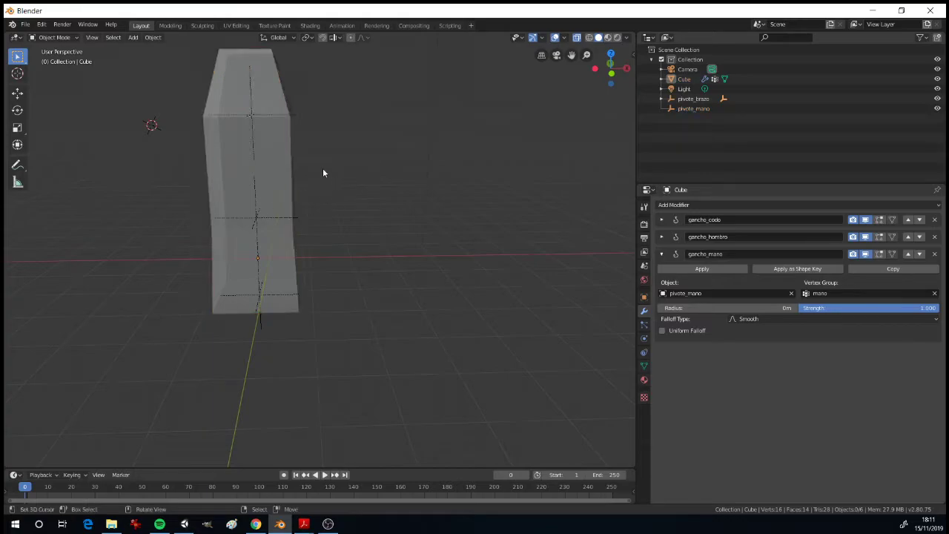
{"action": "left_click", "coordinate": [299, 220], "text": "shift"}
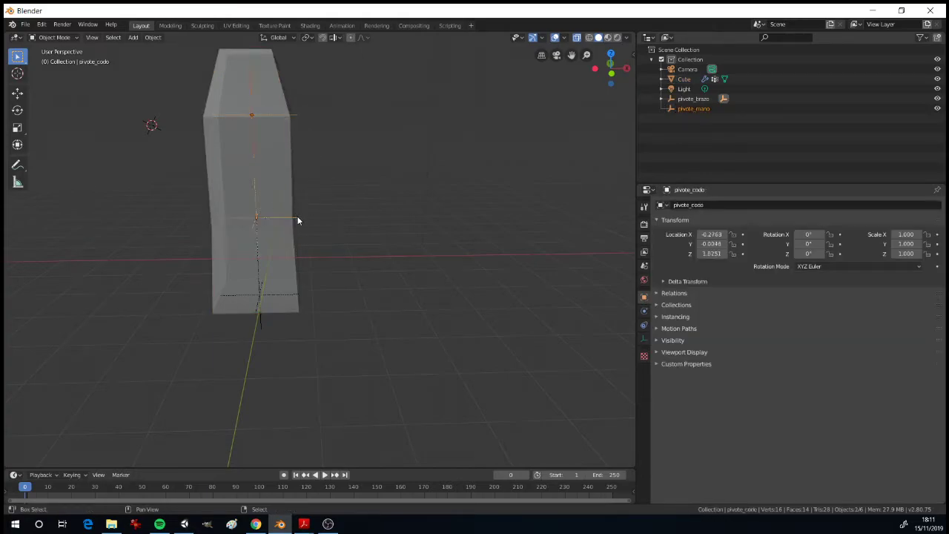
{"action": "left_click", "coordinate": [152, 37]}
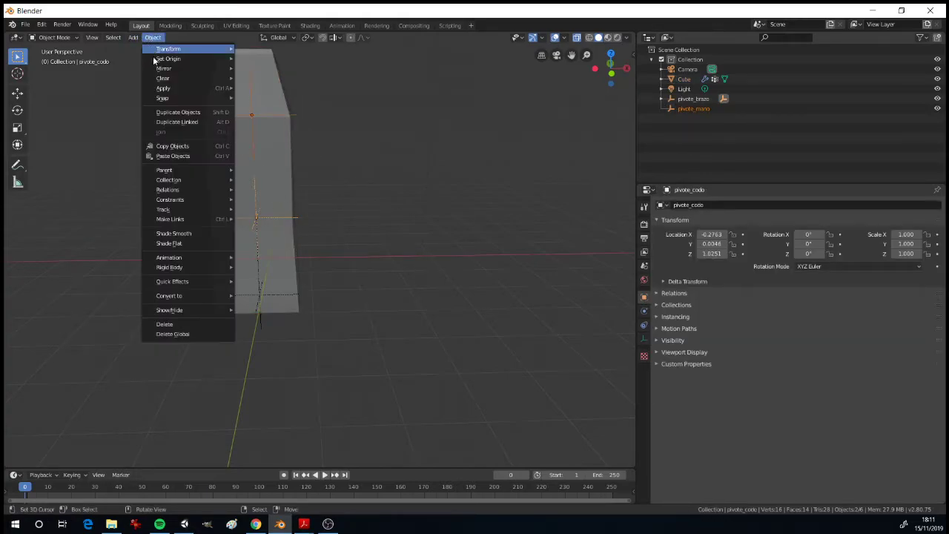
{"action": "mouse_move", "coordinate": [181, 170]}
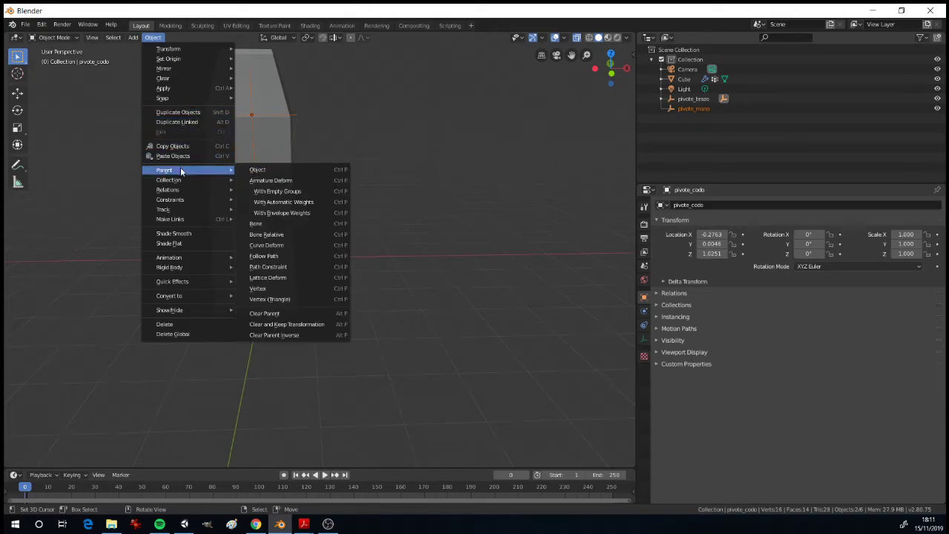
{"action": "left_click", "coordinate": [283, 172]}
- Try moving pivote_brazo along the global X axis in front view to test the parented chain
{"action": "left_click", "coordinate": [261, 295]}
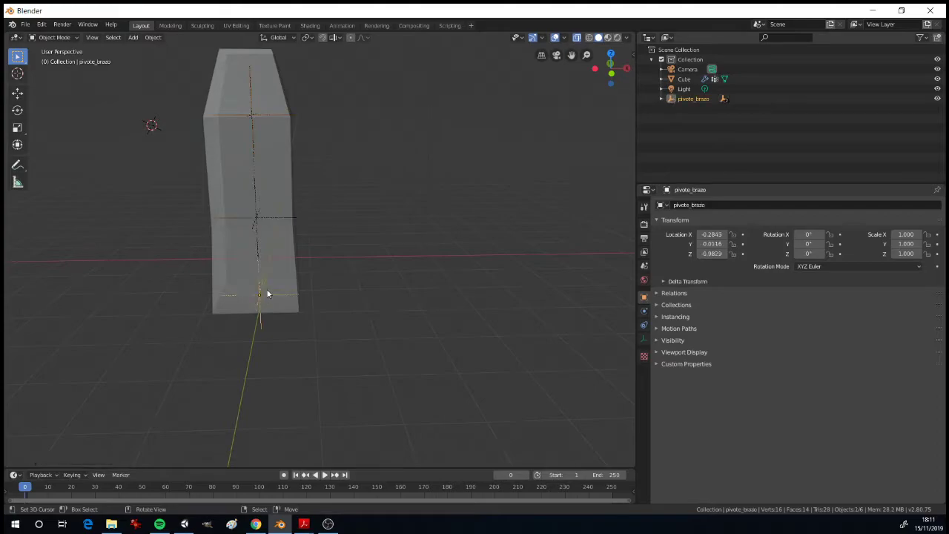
{"action": "key", "text": "KP_1"}
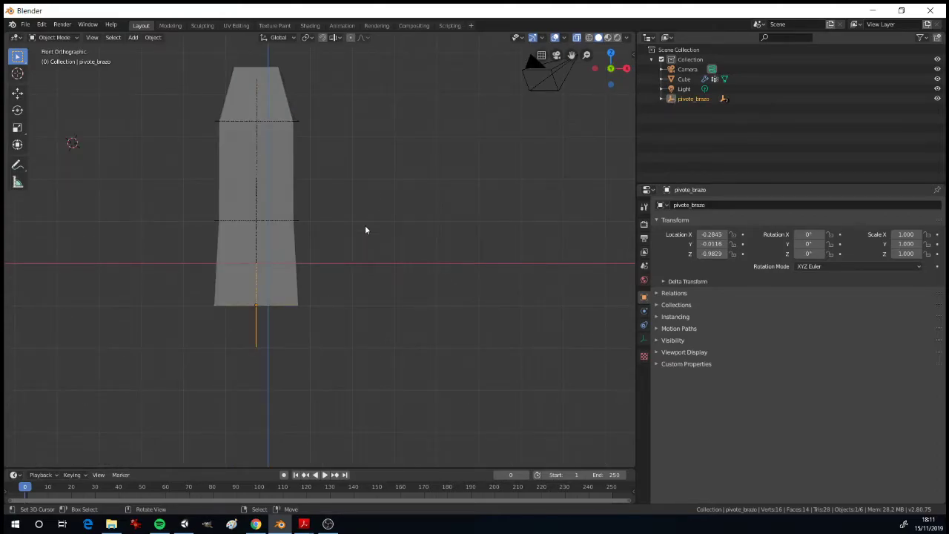
{"action": "key", "text": "g"}
{"action": "key", "text": "x"}
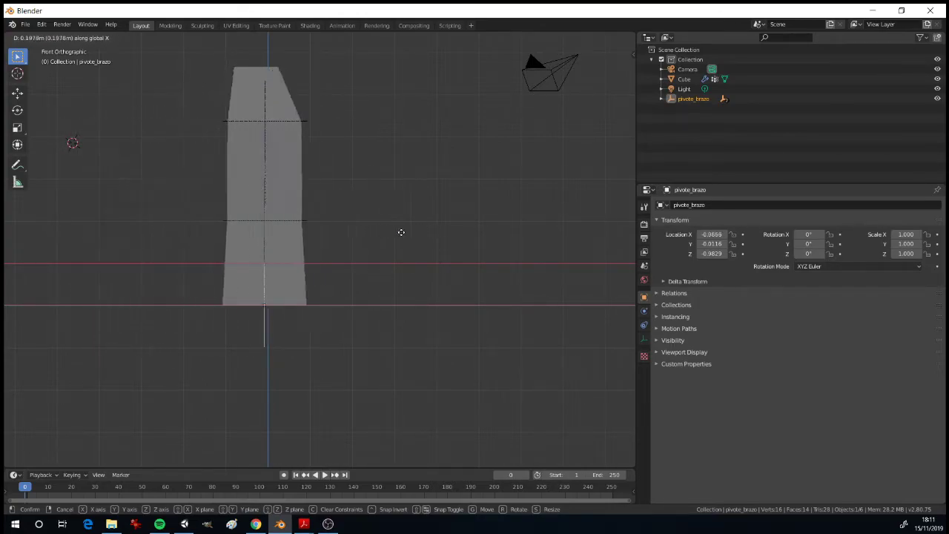
{"action": "left_click", "coordinate": [406, 241]}
- Assign the column's top end face to the mano vertex group in Edit Mode, and return to Object Mode in front view
{"action": "middle_click_drag", "start_coordinate": [363, 214], "coordinate": [254, 135]}
{"action": "left_click", "coordinate": [297, 139]}
{"action": "key", "text": "Tab"}
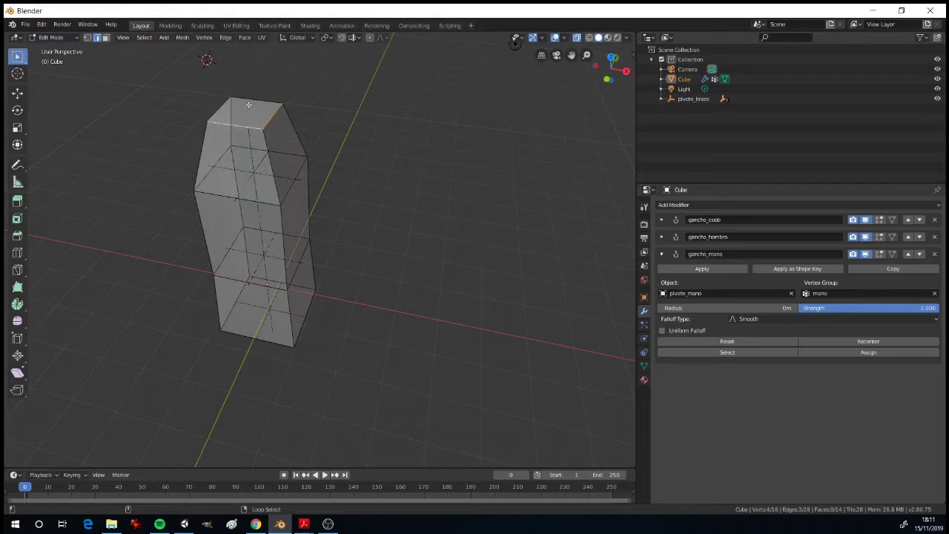
{"action": "left_click", "coordinate": [256, 104]}
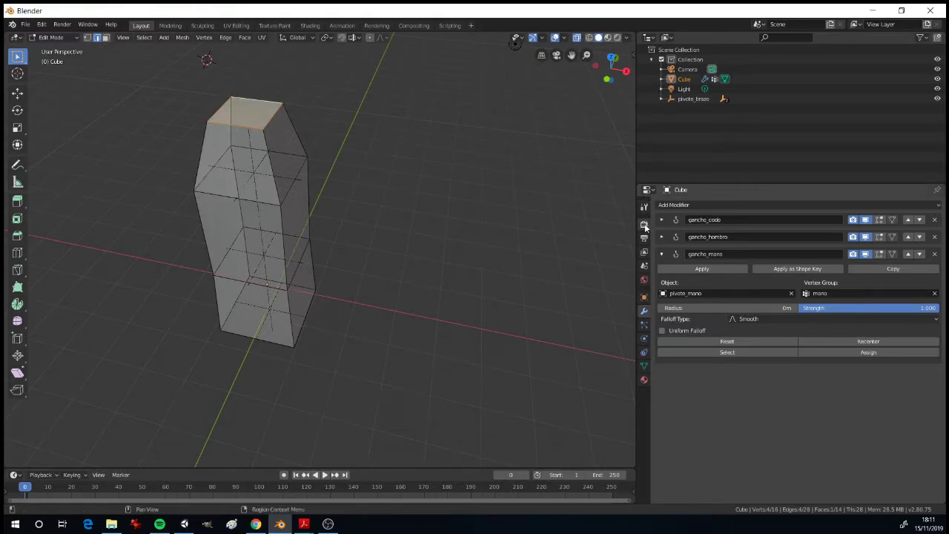
{"action": "left_click", "coordinate": [644, 365]}
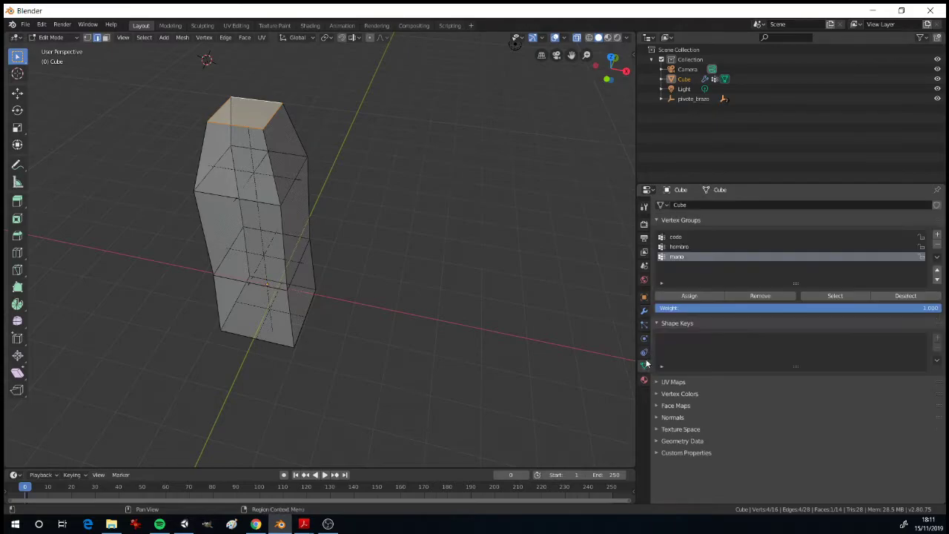
{"action": "left_click", "coordinate": [694, 295]}
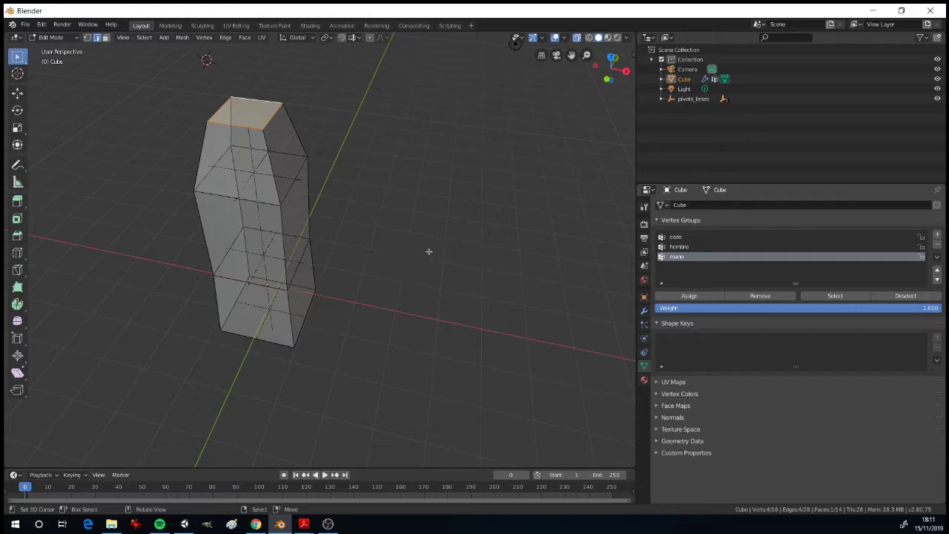
{"action": "key", "text": "KP_1"}
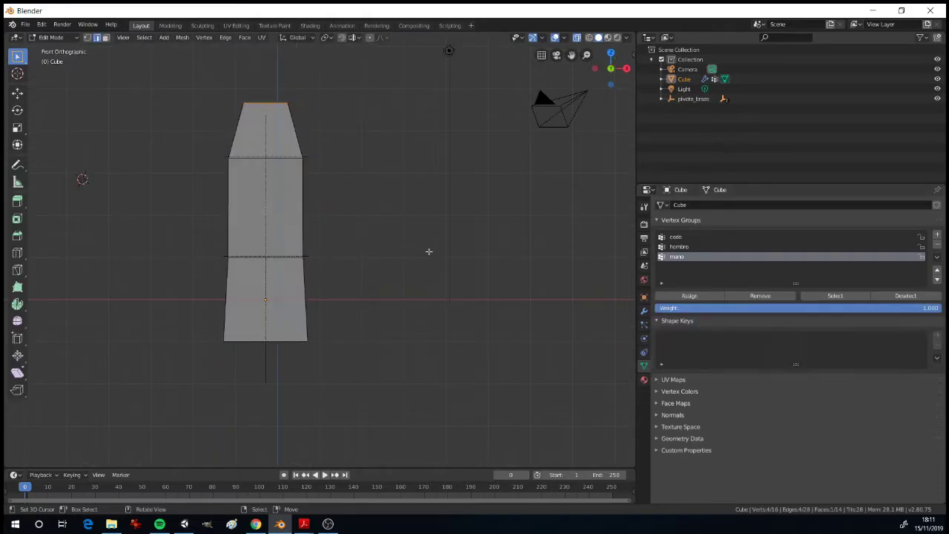
{"action": "key", "text": "Tab"}
- Try moving and rotating pivote_brazo in front view to test its control over the whole column
{"action": "left_click", "coordinate": [264, 351]}
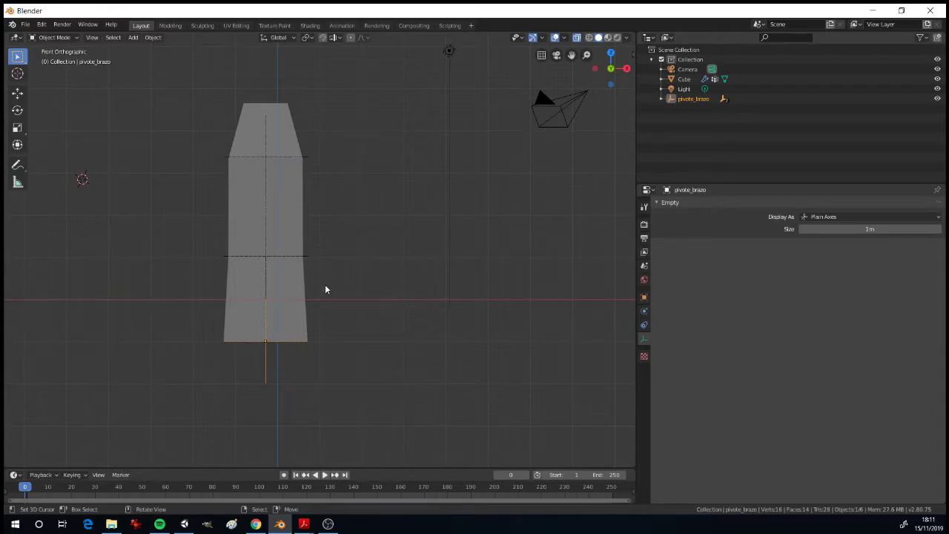
{"action": "key", "text": "g"}
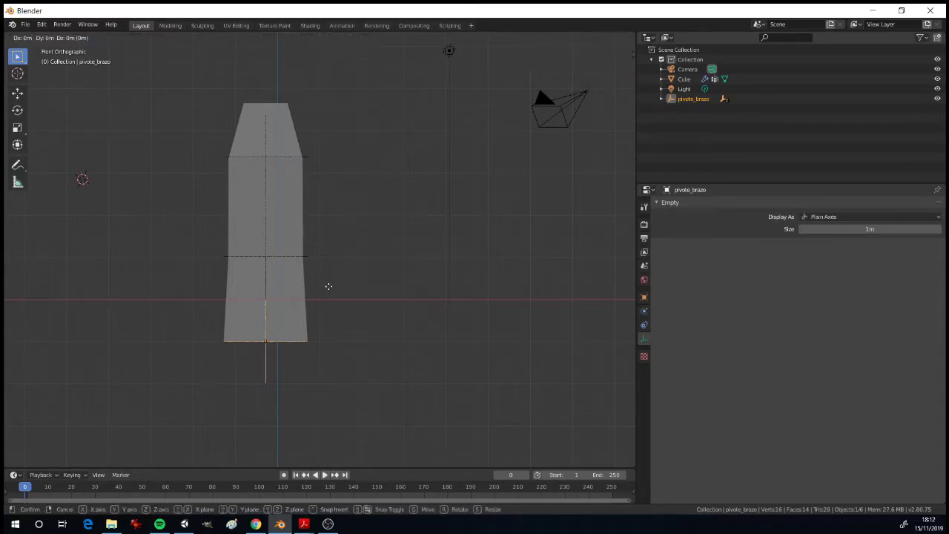
{"action": "right_click", "coordinate": [356, 294]}
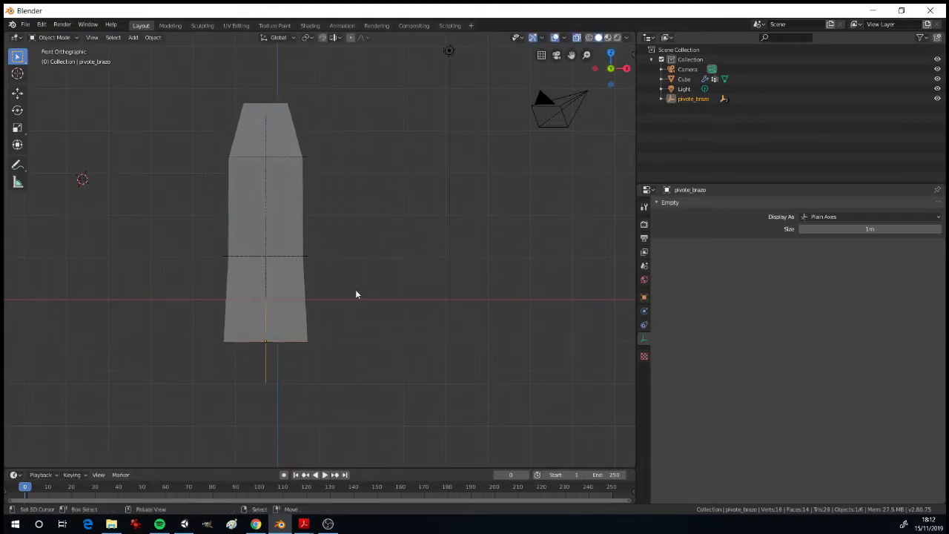
{"action": "key", "text": "g"}
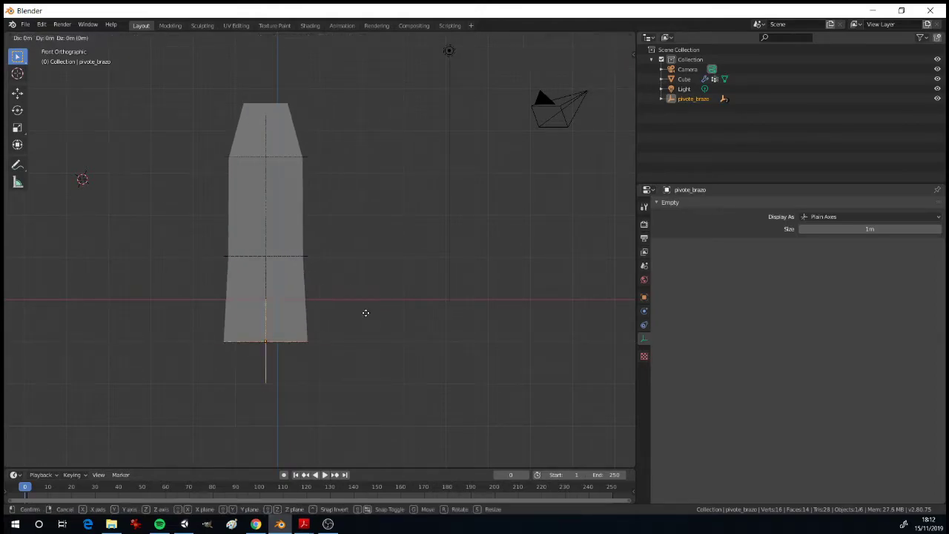
{"action": "right_click", "coordinate": [367, 312]}
{"action": "key", "text": "r"}
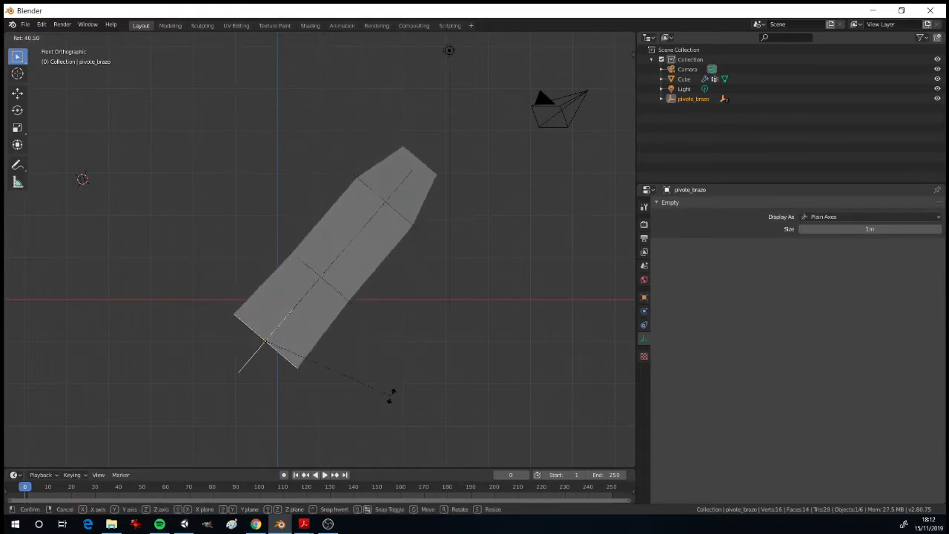
{"action": "right_click", "coordinate": [375, 316]}
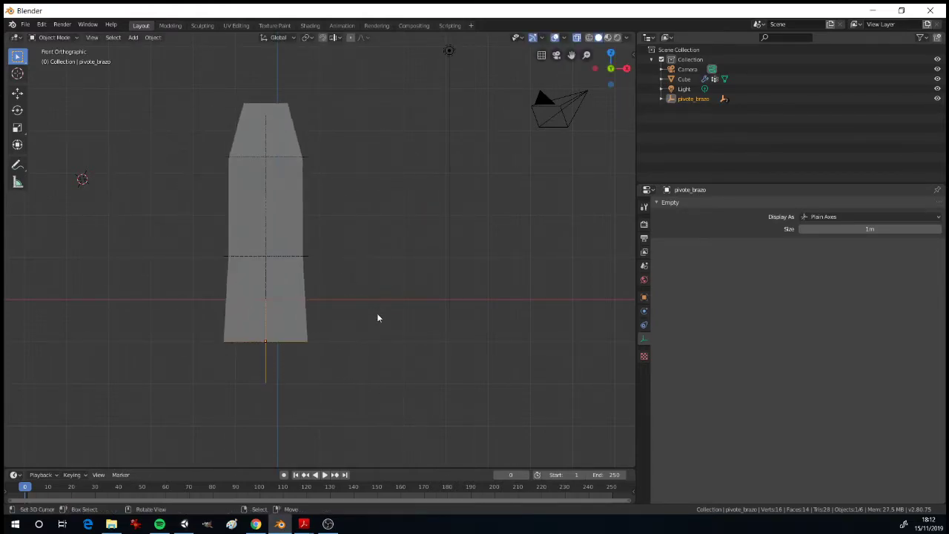
- Try moving pivote_codo along the global X axis and rotating it to test the elbow bend
{"action": "left_click", "coordinate": [275, 259]}
{"action": "left_click", "coordinate": [268, 257]}
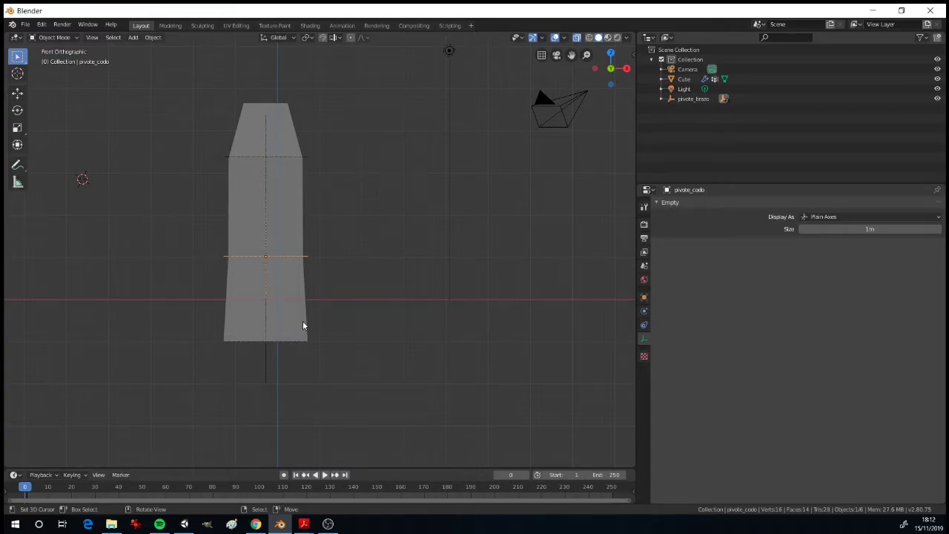
{"action": "key", "text": "g"}
{"action": "key", "text": "x"}
{"action": "right_click", "coordinate": [327, 321]}
{"action": "key", "text": "r"}
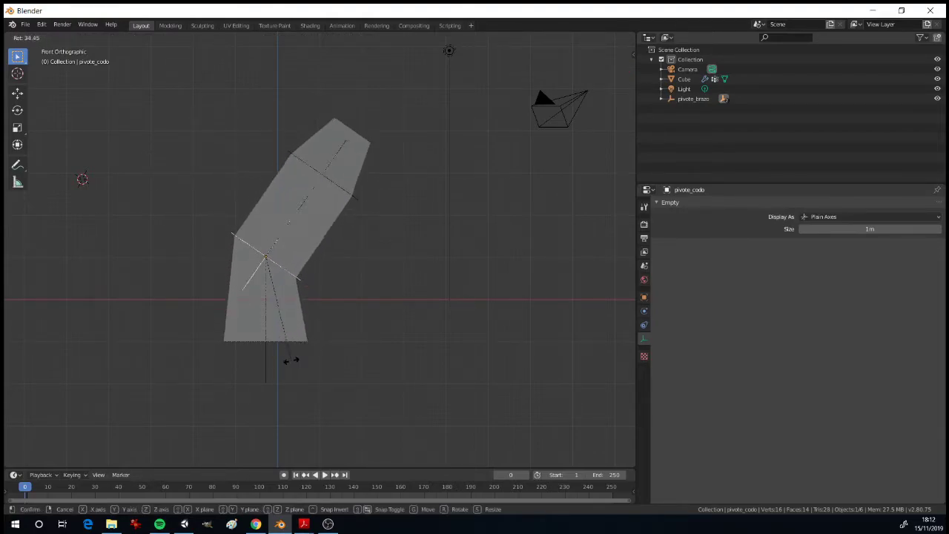
{"action": "right_click", "coordinate": [291, 361]}
- Try moving and rotating pivote_mano to test its control over the column's top section
{"action": "left_click", "coordinate": [281, 161]}
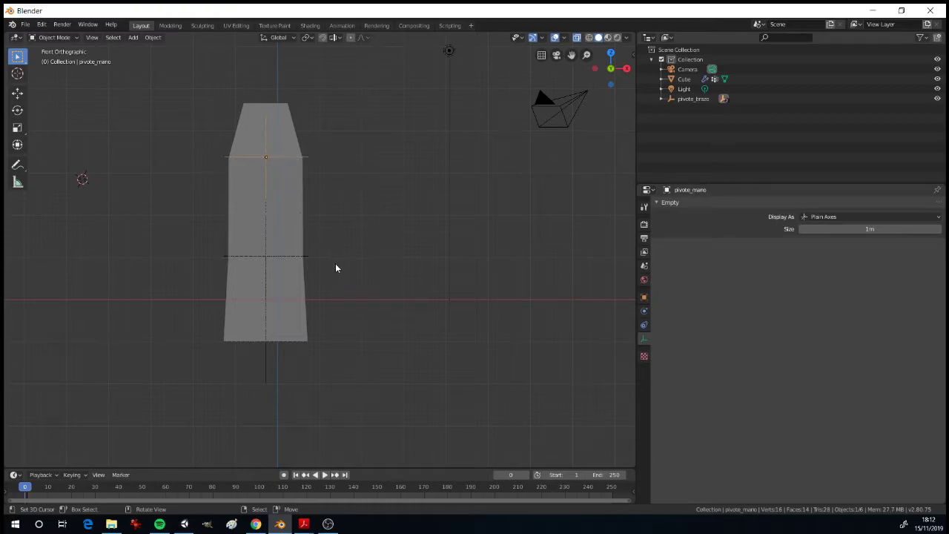
{"action": "key", "text": "g"}
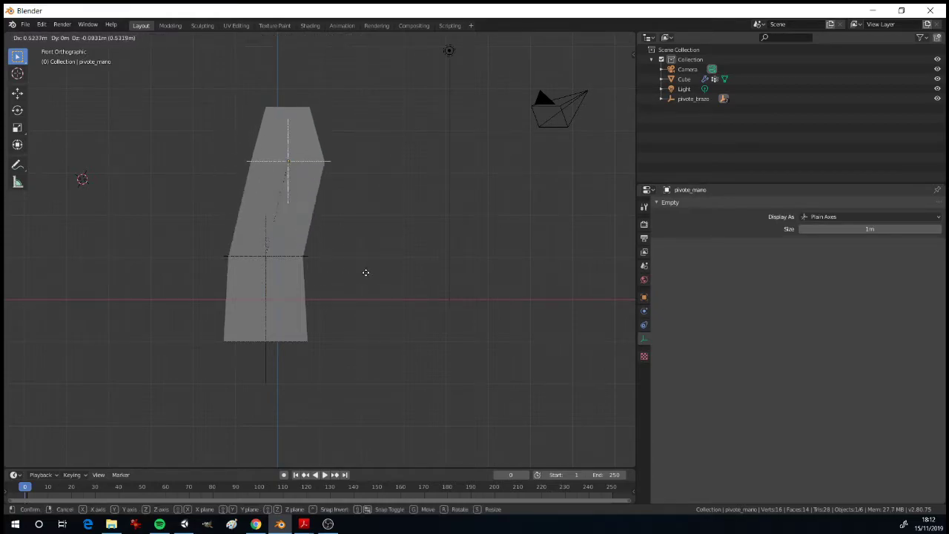
{"action": "right_click", "coordinate": [364, 266]}
{"action": "key", "text": "r"}
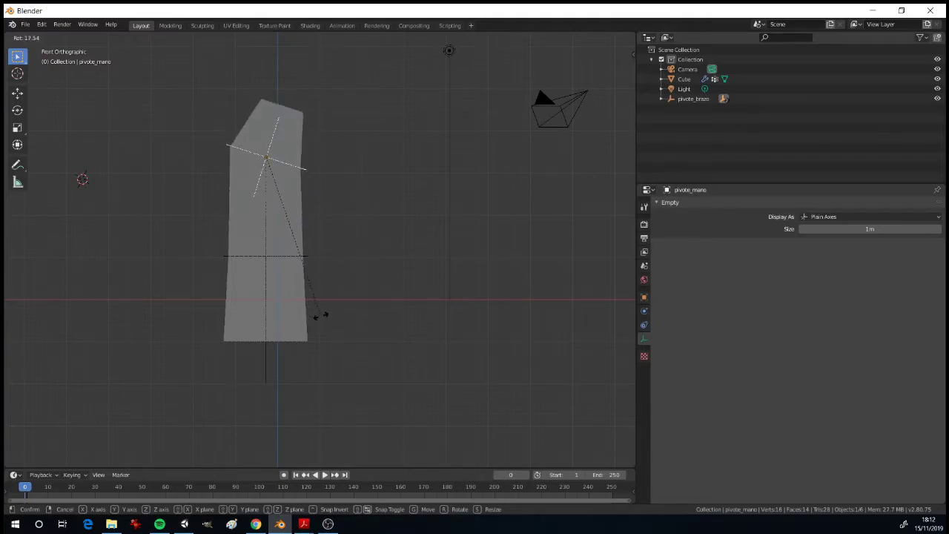
{"action": "right_click", "coordinate": [334, 296]}
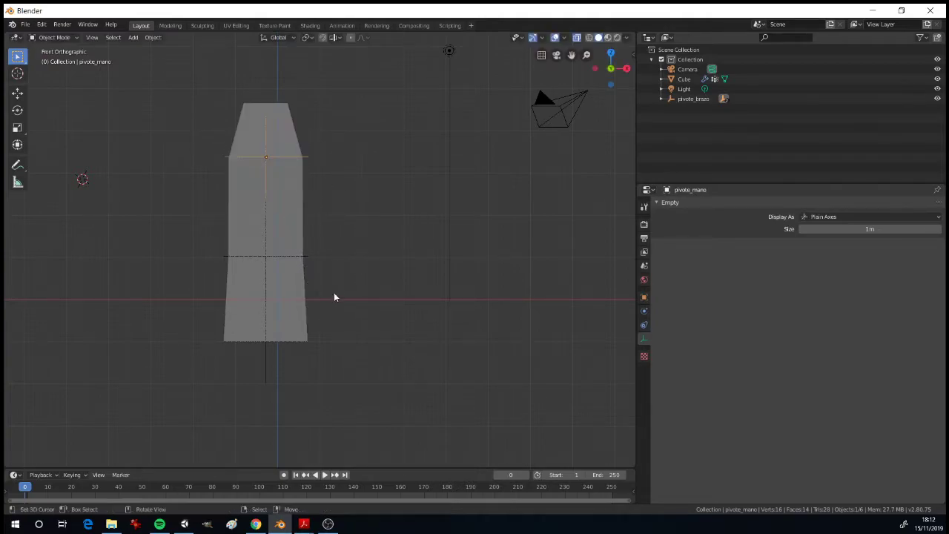
- Try rotating pivote_brazo, pivote_codo and pivote_mano one after another to compare their effect on the column
{"action": "left_click", "coordinate": [281, 340]}
{"action": "left_click", "coordinate": [269, 350]}
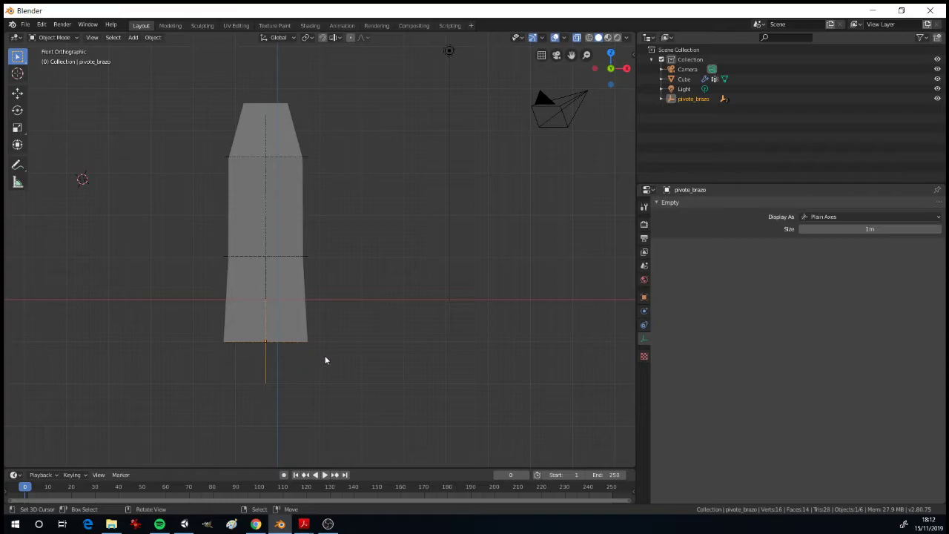
{"action": "key", "text": "r"}
{"action": "right_click", "coordinate": [332, 381]}
{"action": "left_click", "coordinate": [289, 255]}
{"action": "left_click", "coordinate": [288, 254]}
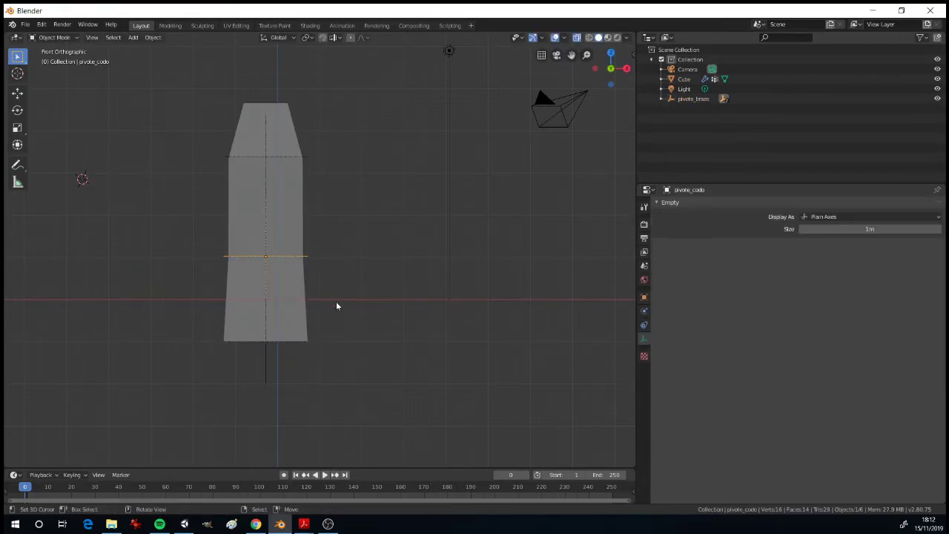
{"action": "key", "text": "r"}
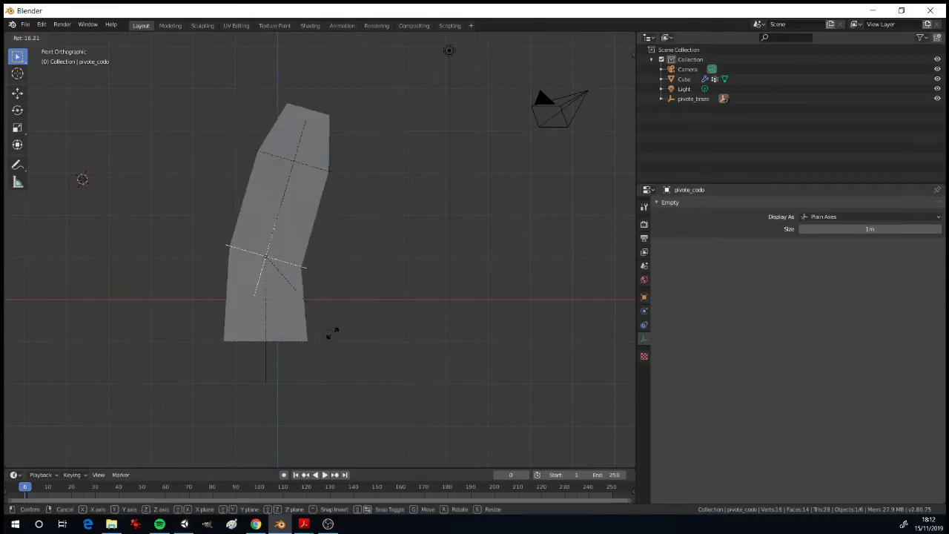
{"action": "key", "text": "Escape"}
{"action": "left_click", "coordinate": [286, 153]}
{"action": "left_click", "coordinate": [286, 157]}
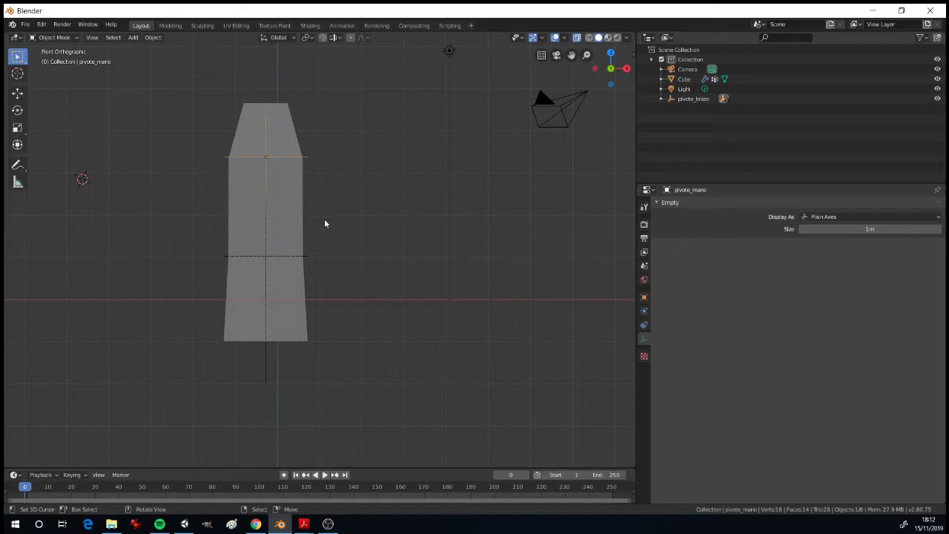
{"action": "key", "text": "r"}
{"action": "key", "text": "Escape"}
- Try rotating pivote_codo again in a closer front view to examine how the mesh deforms at the elbow
{"action": "middle_click_drag", "start_coordinate": [381, 269], "coordinate": [268, 153]}
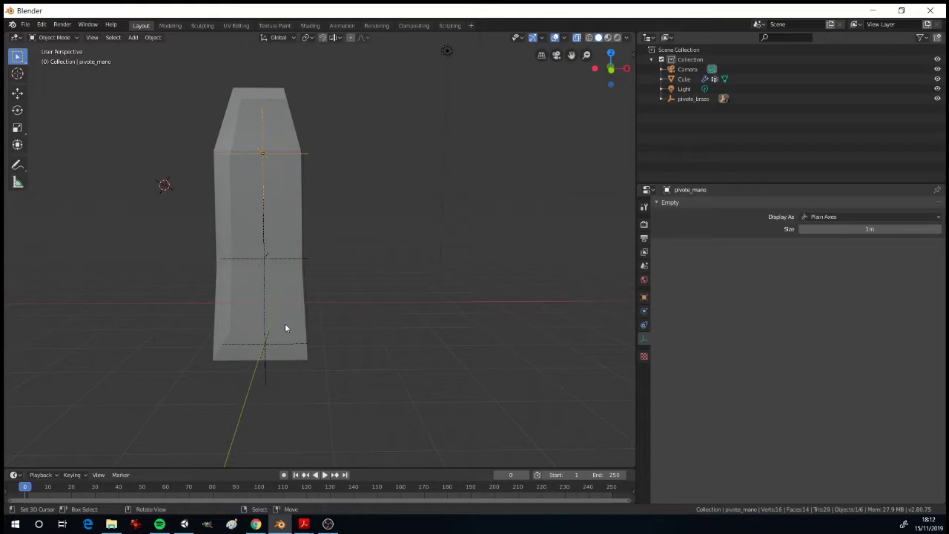
{"action": "key", "text": "KP_3"}
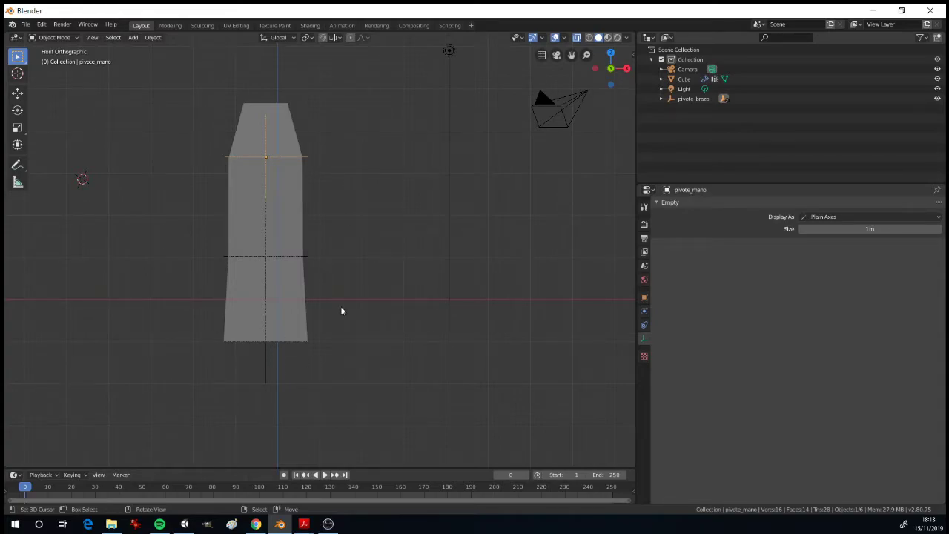
{"action": "scroll", "coordinate": [340, 310], "scroll_direction": "up", "scroll_amount": 3}
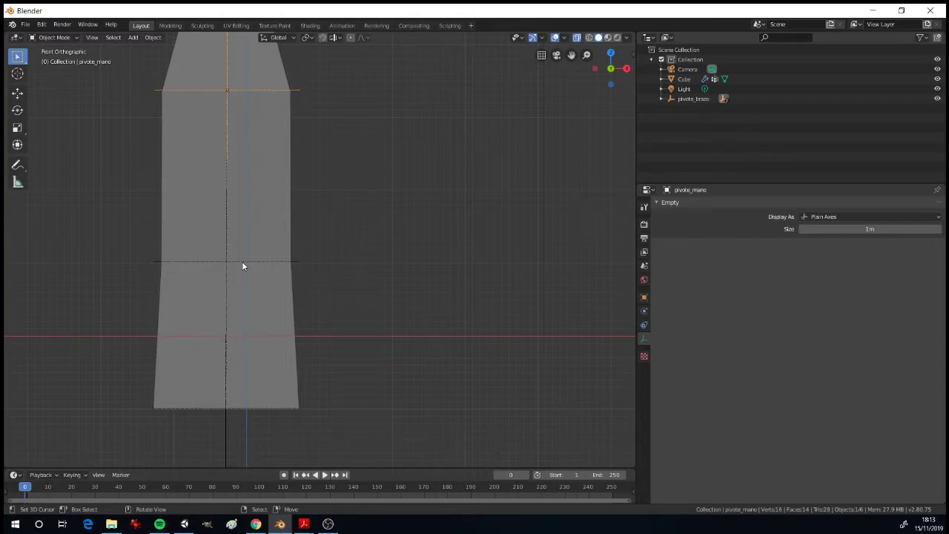
{"action": "left_click", "coordinate": [242, 261]}
{"action": "left_click", "coordinate": [243, 261]}
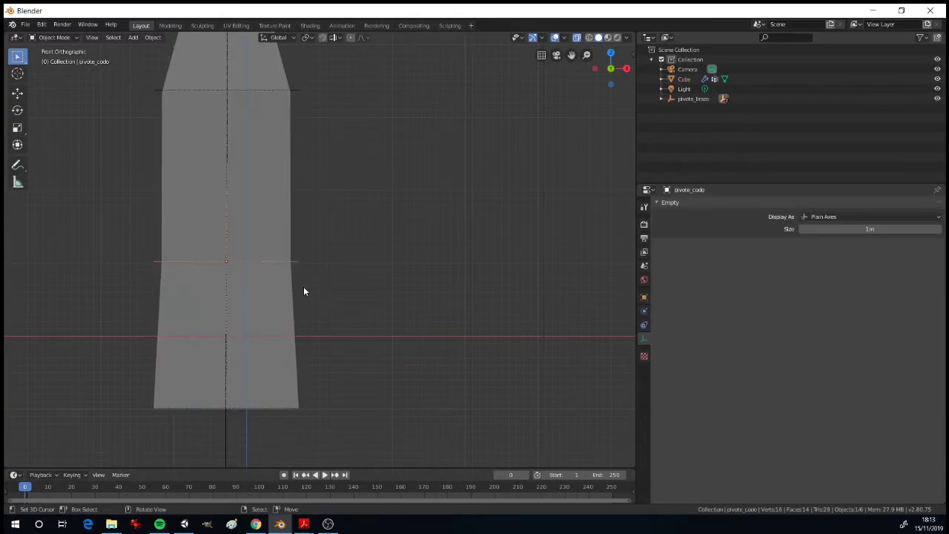
{"action": "key", "text": "r"}
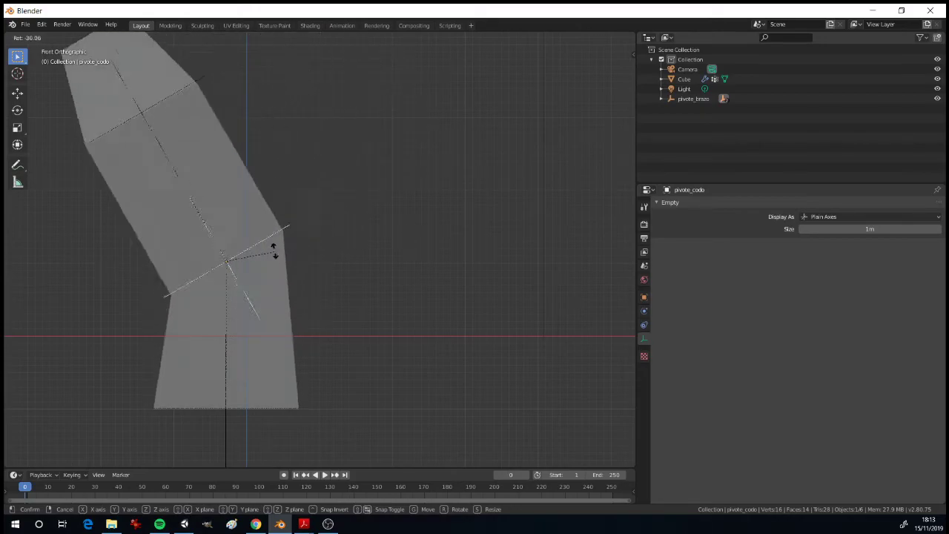
{"action": "right_click", "coordinate": [274, 270]}
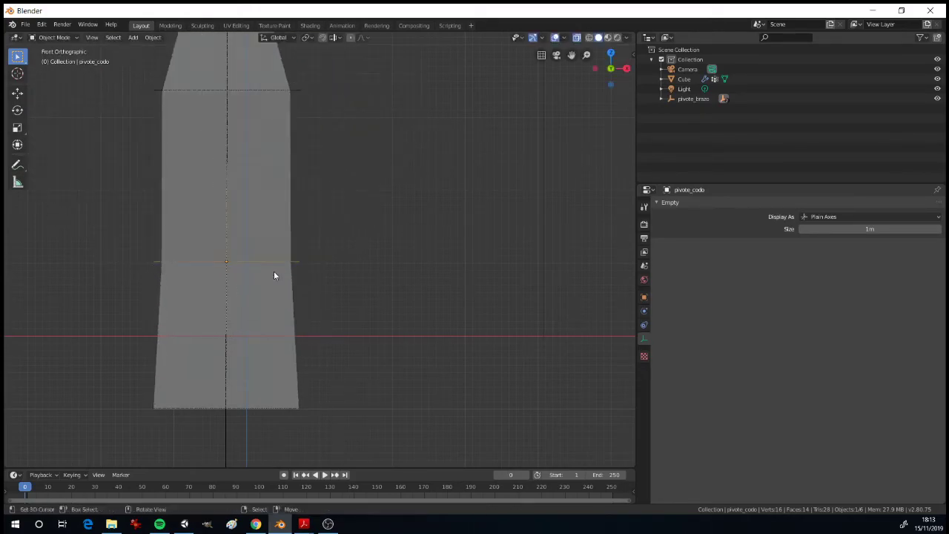
- Remove the gancho_codo, gancho_hombro and gancho_mano hook modifiers from the column mesh
{"action": "scroll", "coordinate": [276, 243], "scroll_direction": "down", "scroll_amount": 2}
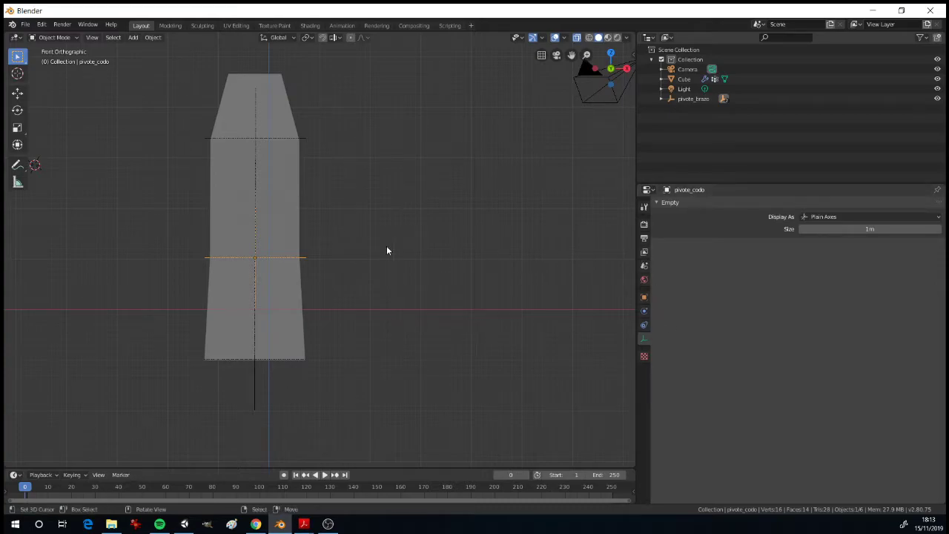
{"action": "left_click", "coordinate": [252, 289]}
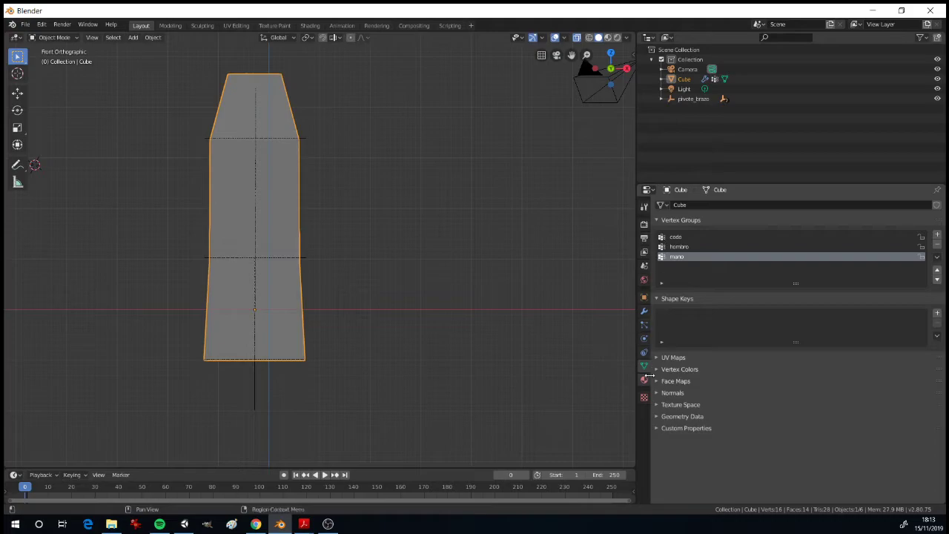
{"action": "left_click", "coordinate": [645, 315]}
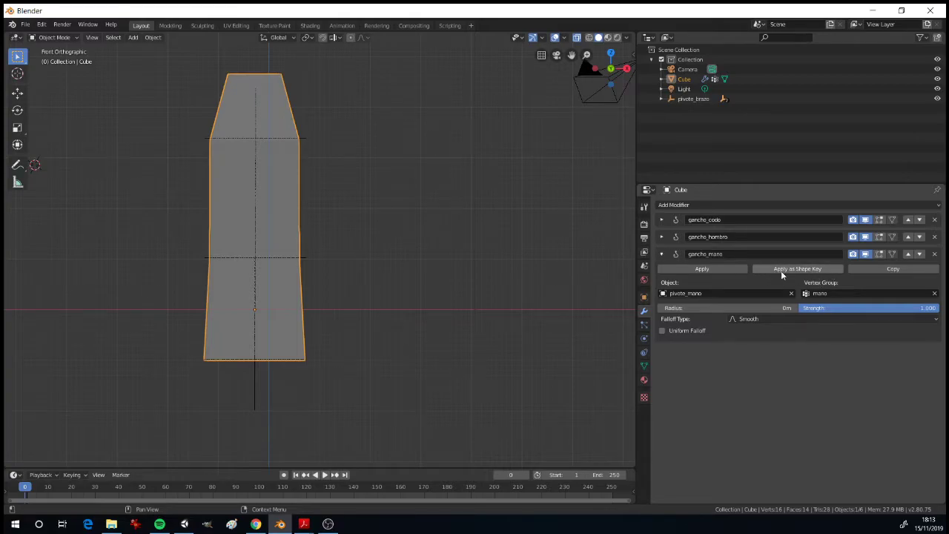
{"action": "left_click", "coordinate": [662, 255]}
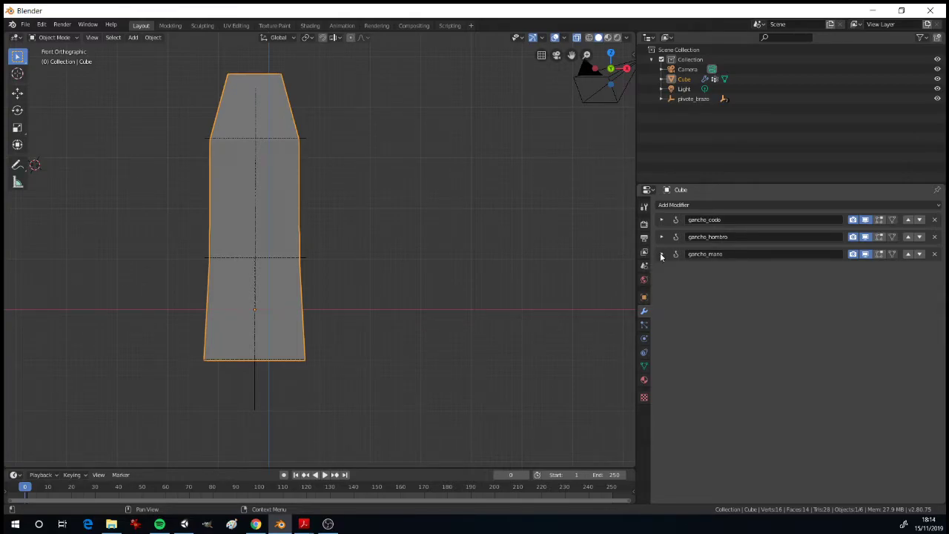
{"action": "middle_click_drag", "start_coordinate": [445, 310], "coordinate": [222, 173]}
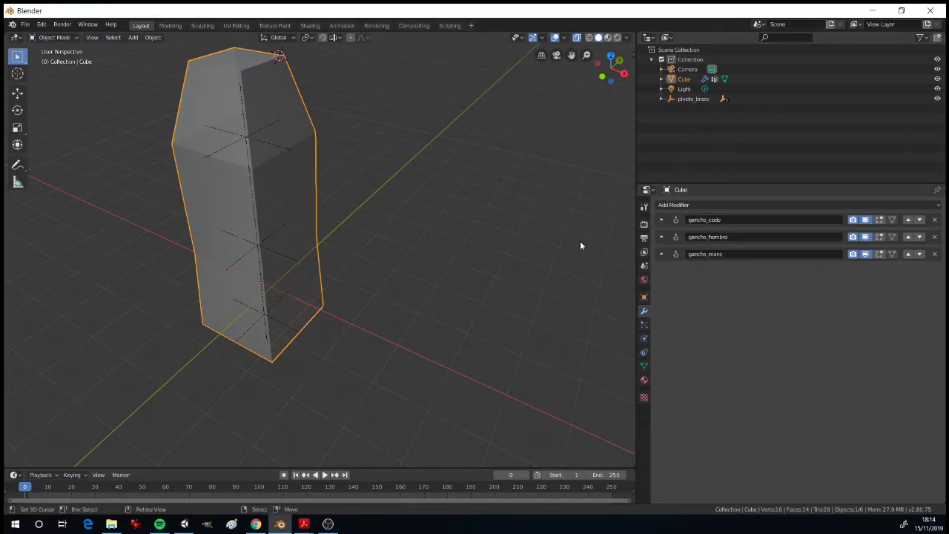
{"action": "left_click", "coordinate": [934, 221]}
{"action": "left_click", "coordinate": [934, 220]}
{"action": "left_click", "coordinate": [934, 220]}
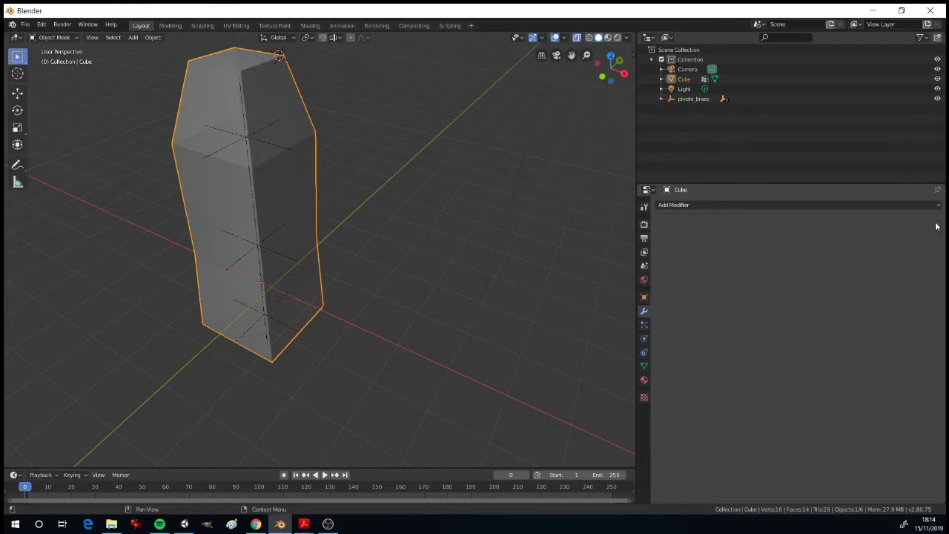
- Delete the vertex groups codo, hombro and mano from the column mesh
{"action": "left_click", "coordinate": [644, 366]}
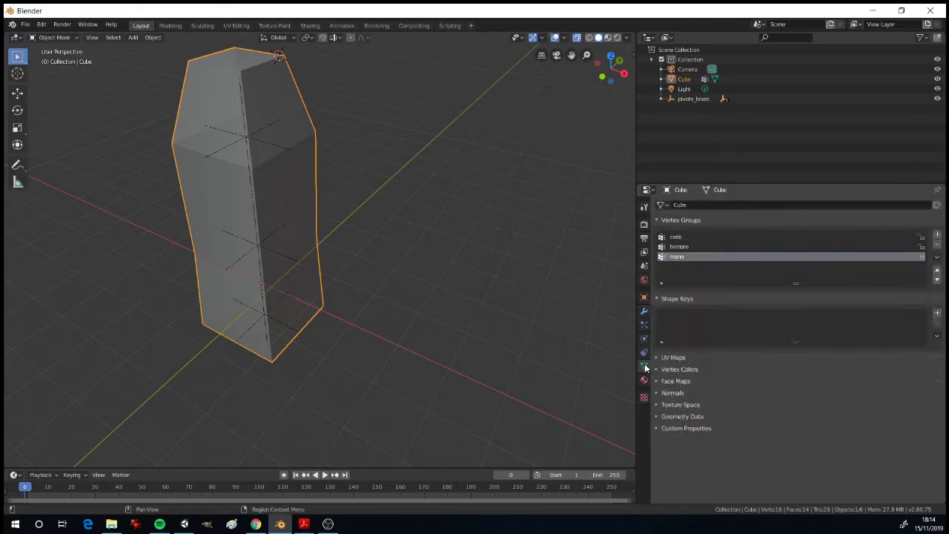
{"action": "left_click", "coordinate": [937, 242]}
{"action": "left_click", "coordinate": [936, 242]}
{"action": "left_click", "coordinate": [937, 242]}
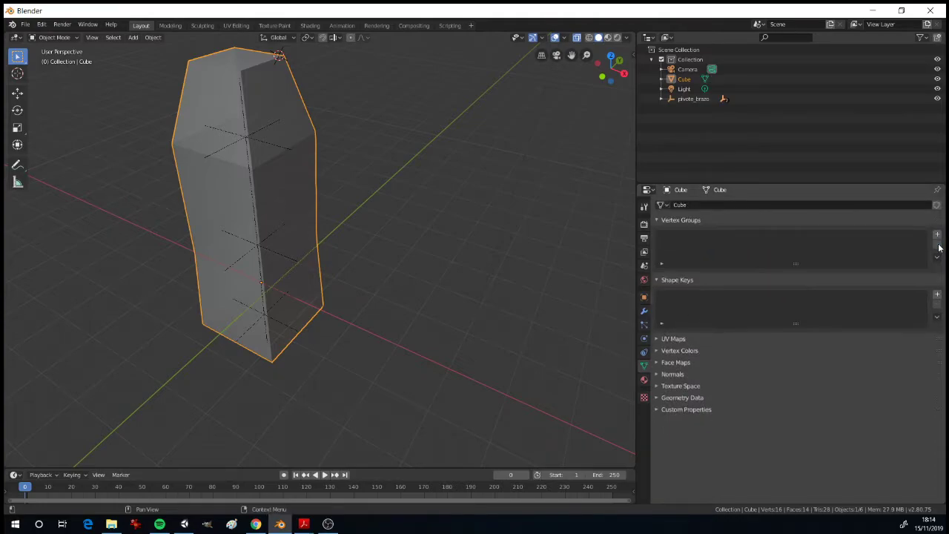
- Delete the three empties pivote_codo, pivote_brazo and pivote_mano, keeping the column mesh
{"action": "left_click", "coordinate": [289, 259]}
{"action": "key", "text": "Delete"}
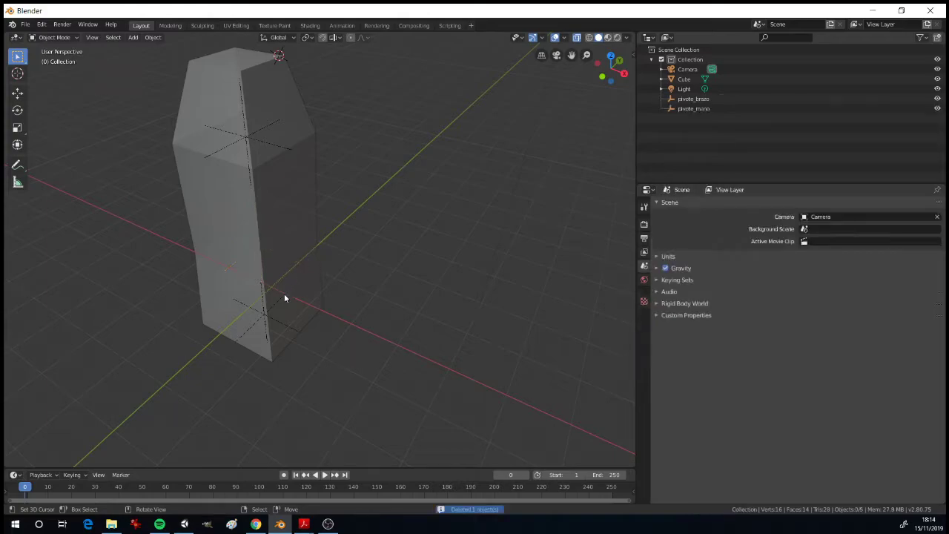
{"action": "left_click", "coordinate": [281, 320]}
{"action": "left_click", "coordinate": [281, 322]}
{"action": "key", "text": "Delete"}
{"action": "left_click", "coordinate": [267, 142]}
{"action": "left_click", "coordinate": [268, 143]}
{"action": "key", "text": "Delete"}
- Place the 3D cursor away from the column and add an armature there in front view
{"action": "right_click", "coordinate": [424, 199], "text": "shift"}
{"action": "middle_click_drag", "start_coordinate": [345, 230], "coordinate": [371, 222]}
{"action": "key", "text": "KP_1"}
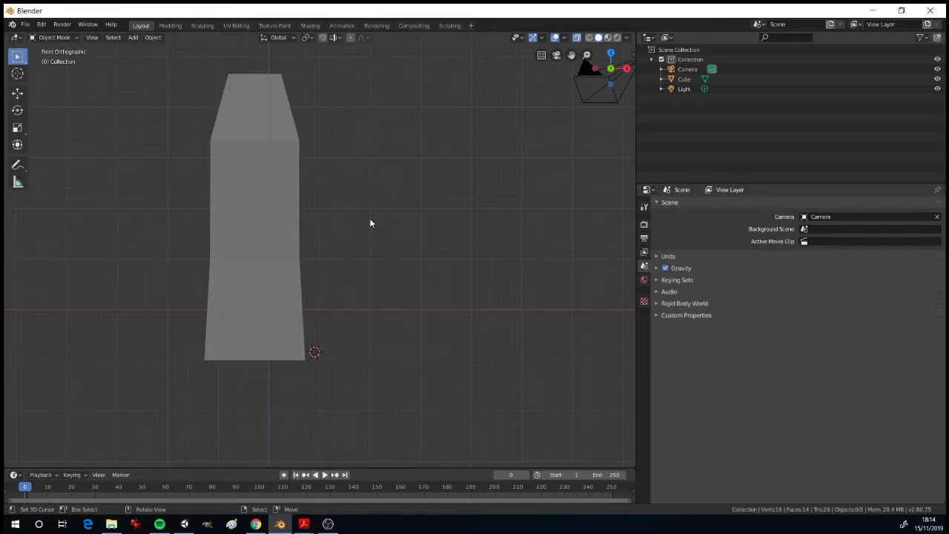
{"action": "key", "text": "shift"}
{"action": "key", "text": "shift+a"}
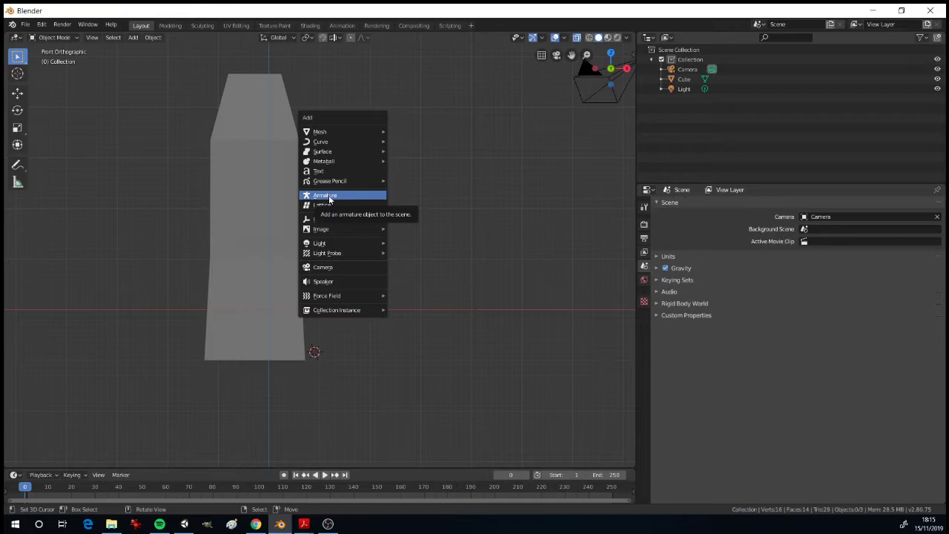
{"action": "left_click", "coordinate": [329, 196]}
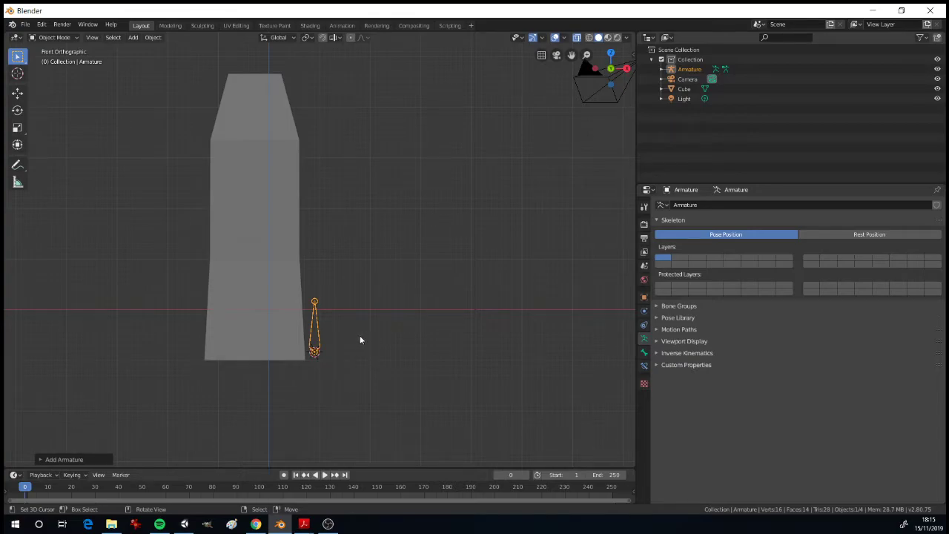
- Center the armature in the column's base by moving it about -1.173 m along global X and about -6.918 m along global Y
{"action": "key", "text": "g"}
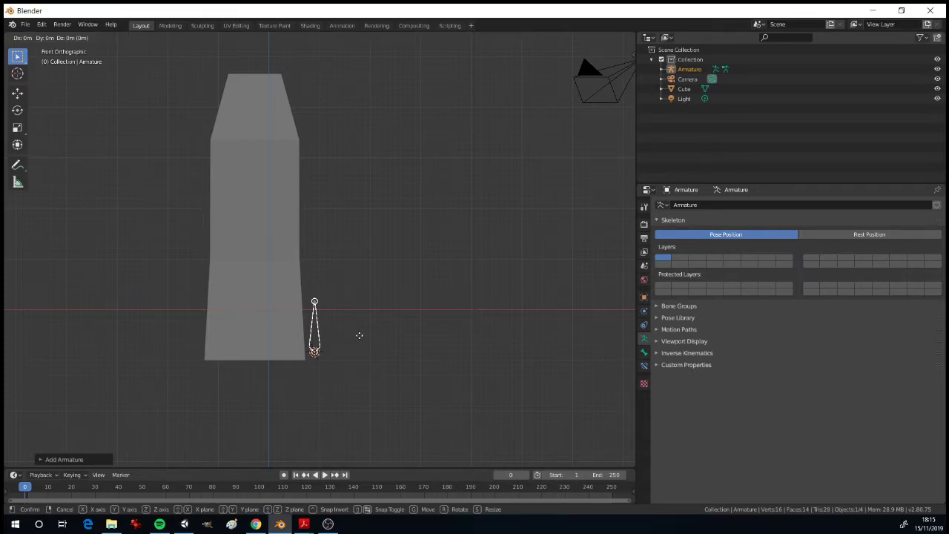
{"action": "key", "text": "x"}
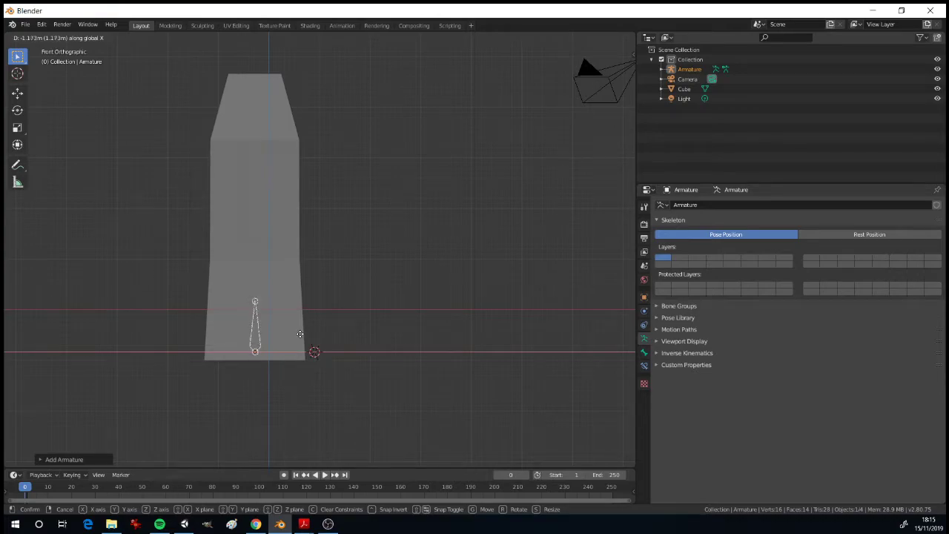
{"action": "left_click", "coordinate": [299, 333]}
{"action": "middle_click_drag", "start_coordinate": [328, 329], "coordinate": [328, 333]}
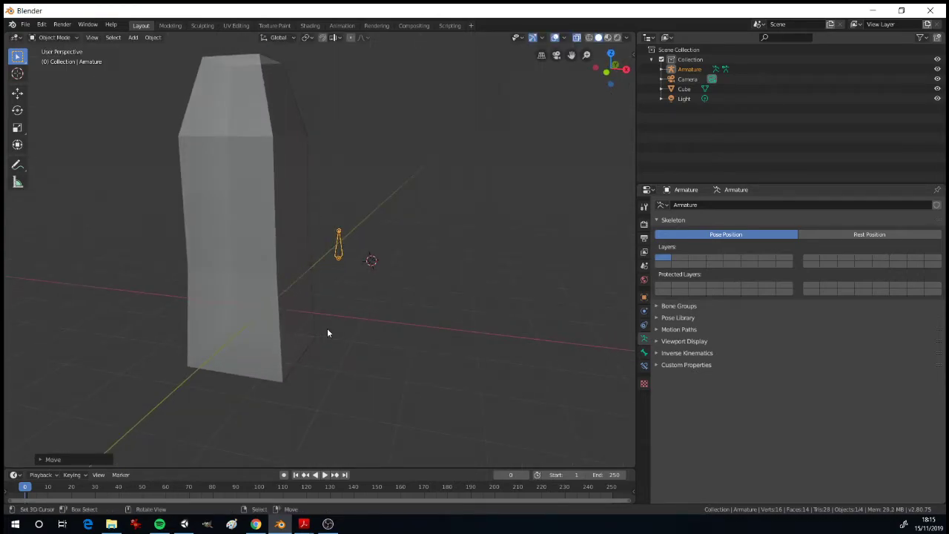
{"action": "key", "text": "KP_3"}
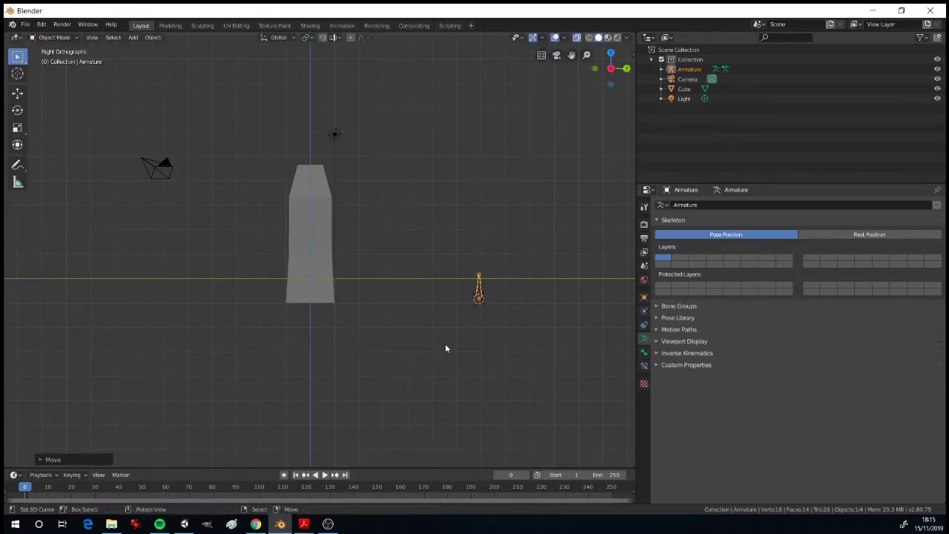
{"action": "key", "text": "g"}
{"action": "key", "text": "y"}
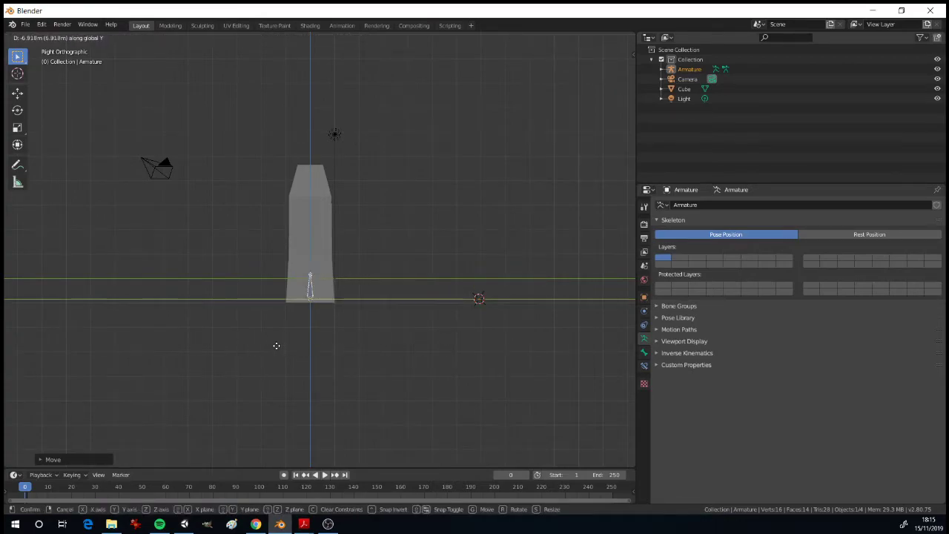
- Move the armature along the global Y axis until its bone sits in the middle of the mesh's depth
{"action": "left_click", "coordinate": [276, 345]}
{"action": "key", "text": "g"}
{"action": "key", "text": "y"}
{"action": "left_click", "coordinate": [322, 341]}
- Move the armature about 0.14 m along the global X axis to centre the bone within the mesh's width
{"action": "middle_click_drag", "start_coordinate": [322, 341], "coordinate": [426, 354]}
{"action": "key", "text": "KP_1"}
{"action": "scroll", "coordinate": [438, 334], "scroll_direction": "up", "scroll_amount": 4}
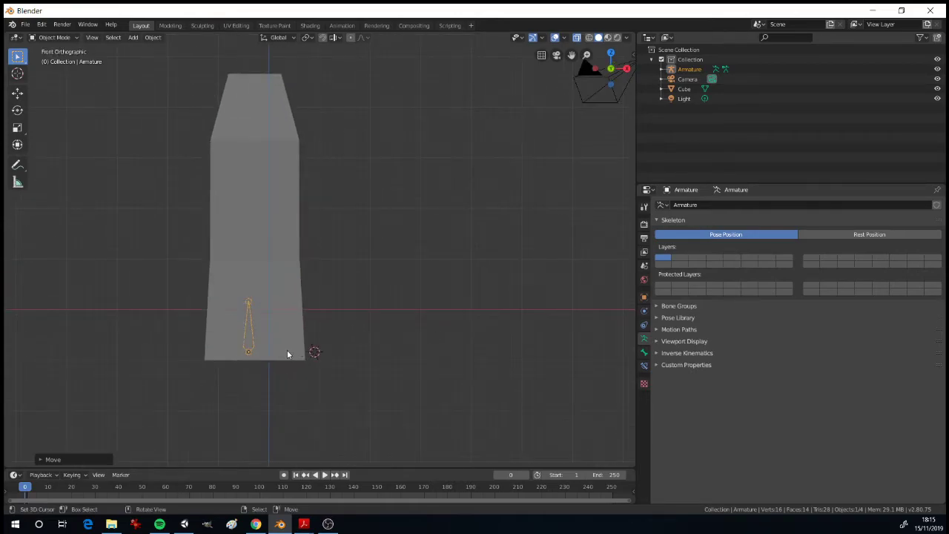
{"action": "key", "text": "g"}
{"action": "key", "text": "x"}
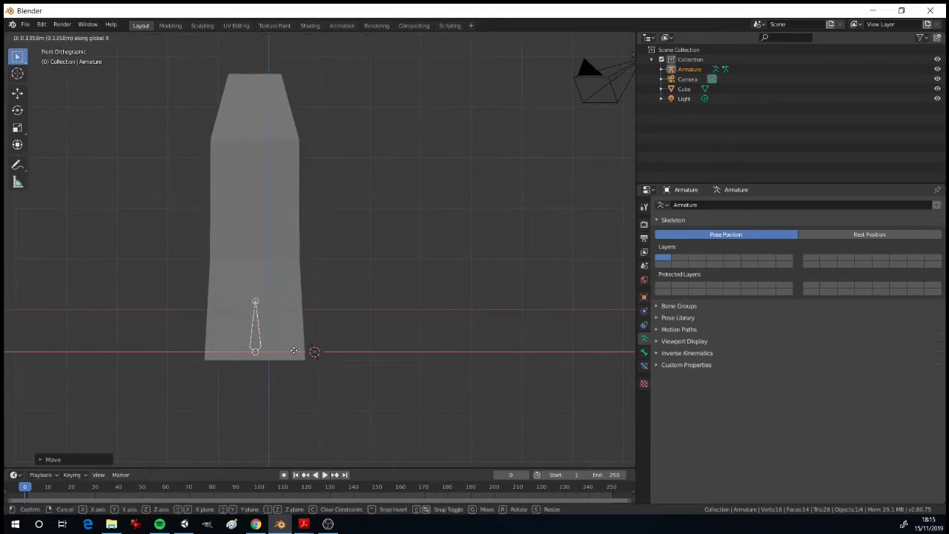
{"action": "left_click", "coordinate": [293, 350]}
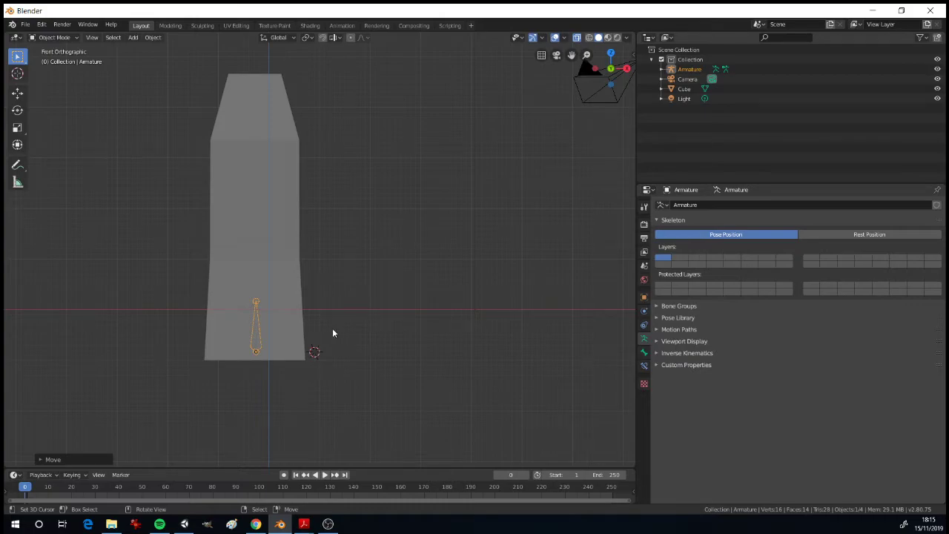
{"action": "mouse_move", "coordinate": [333, 333]}
{"action": "middle_mouse_down"}
{"action": "mouse_move", "coordinate": [276, 348]}
{"action": "mouse_move", "coordinate": [330, 336]}
{"action": "middle_mouse_up"}
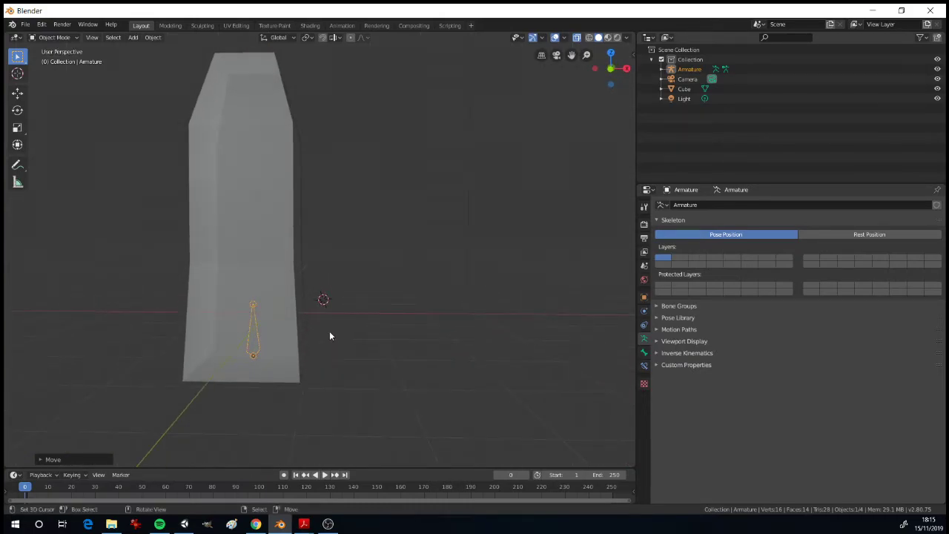
- In Edit Mode, raise the bone's tip along Z to about 1.82 m, level with the mesh's lower edge loop
{"action": "key", "text": "KP_1"}
{"action": "key", "text": "Tab"}
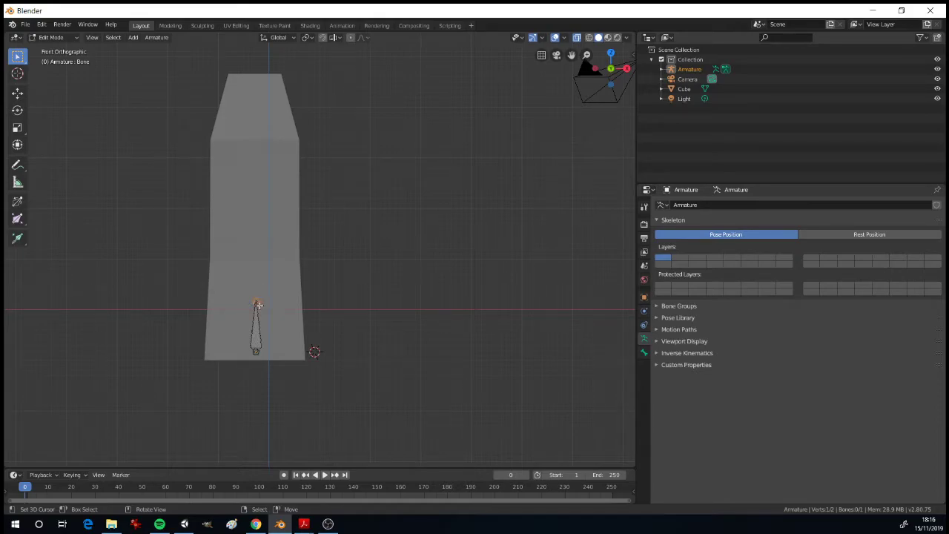
{"action": "key", "text": "g"}
{"action": "key", "text": "z"}
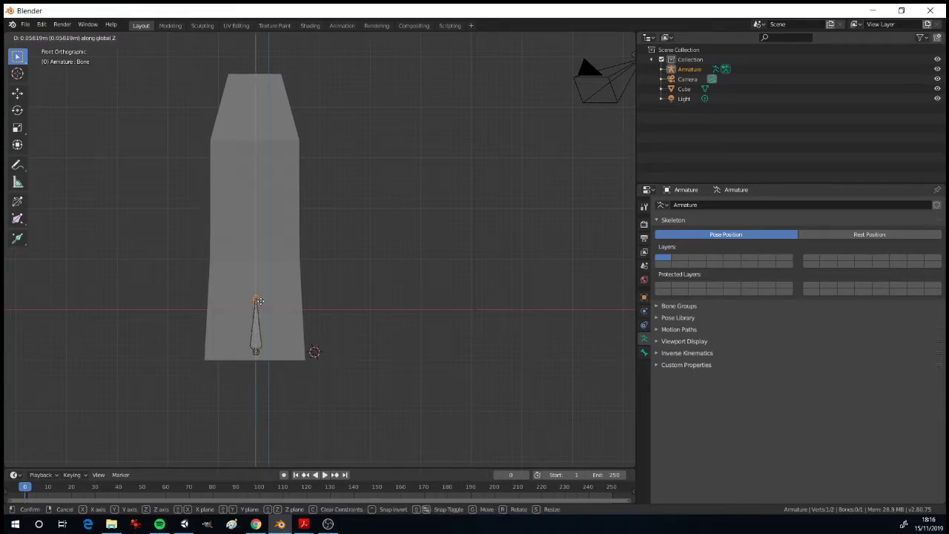
{"action": "left_click", "coordinate": [268, 263]}
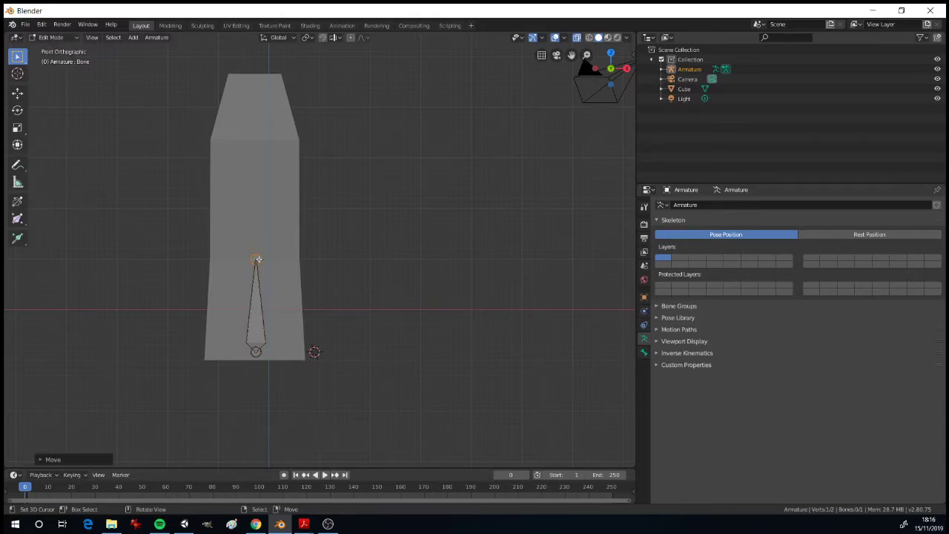
- Rename the bone at the base of the mesh to hombro
{"action": "left_click", "coordinate": [259, 310]}
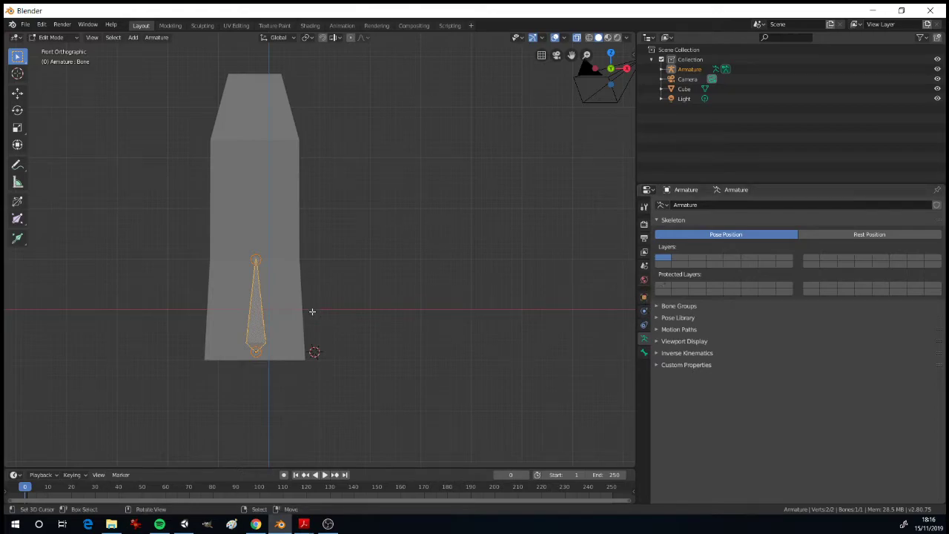
{"action": "left_click", "coordinate": [644, 353]}
{"action": "left_click", "coordinate": [700, 204]}
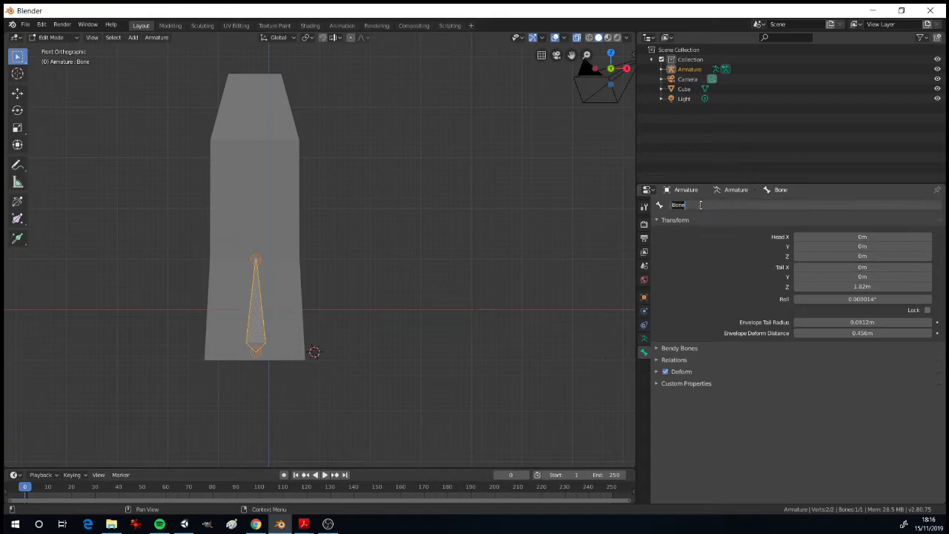
{"action": "type", "text": "ombro"}
{"action": "key", "text": "Return"}
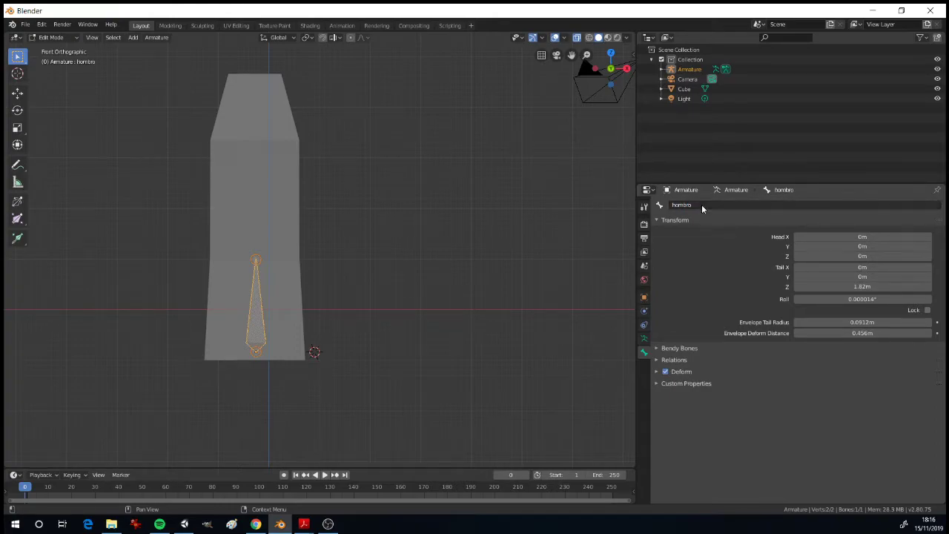
- Extrude a second bone from the hombro tip about 2.35 m along Z, up to the mesh's upper edge loop
{"action": "left_click", "coordinate": [335, 286]}
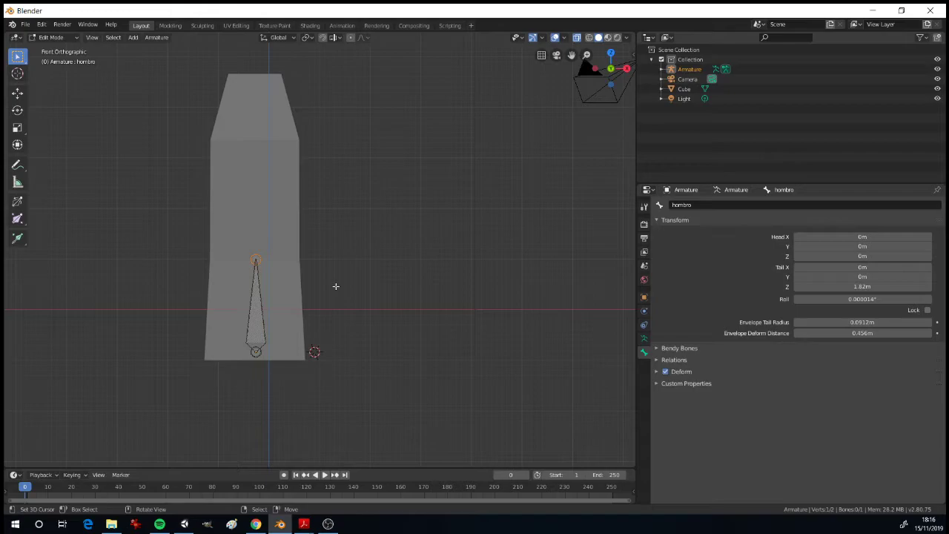
{"action": "key", "text": "e"}
{"action": "key", "text": "z"}
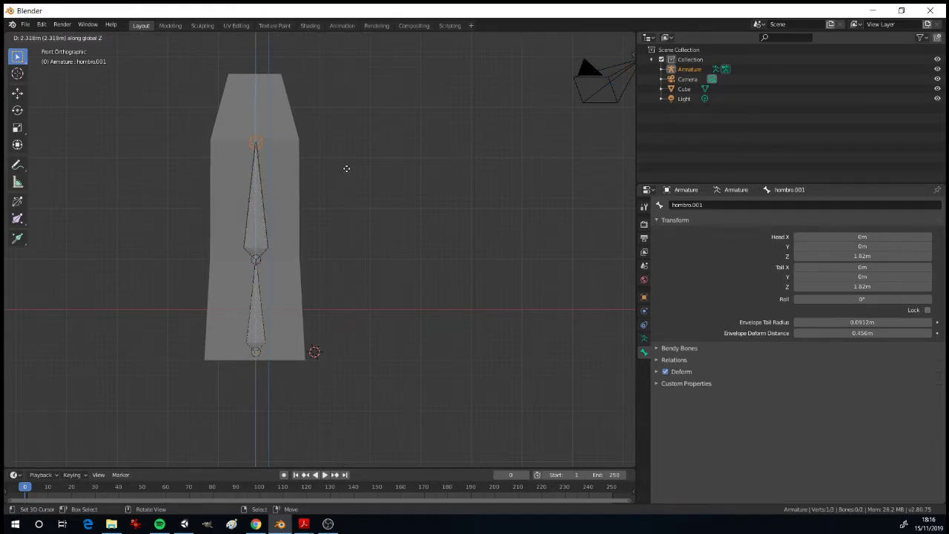
{"action": "left_click", "coordinate": [347, 168]}
- Rename the middle bone to codo
{"action": "left_click", "coordinate": [258, 216]}
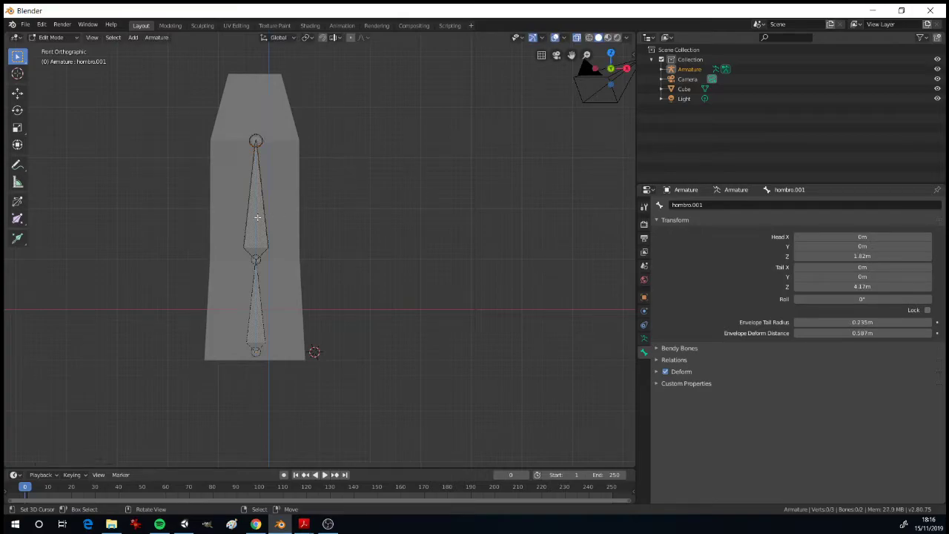
{"action": "left_click", "coordinate": [262, 219]}
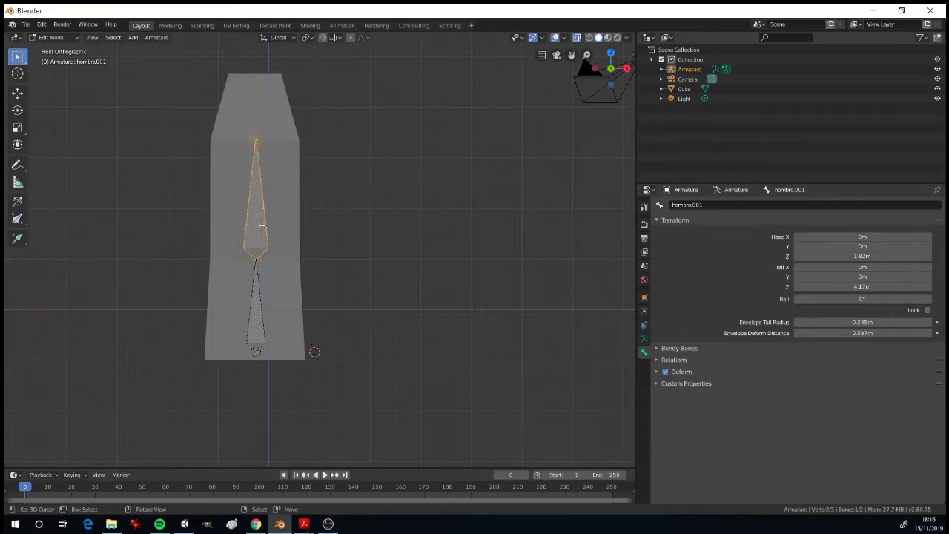
{"action": "left_click", "coordinate": [313, 255]}
{"action": "left_click", "coordinate": [266, 230]}
{"action": "left_click", "coordinate": [693, 204]}
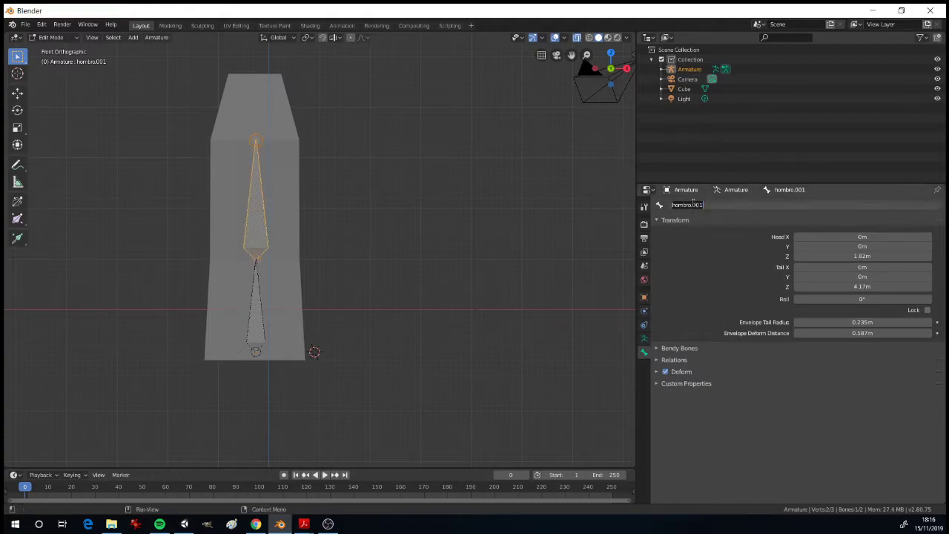
{"action": "type", "text": "codo"}
{"action": "key", "text": "Return"}
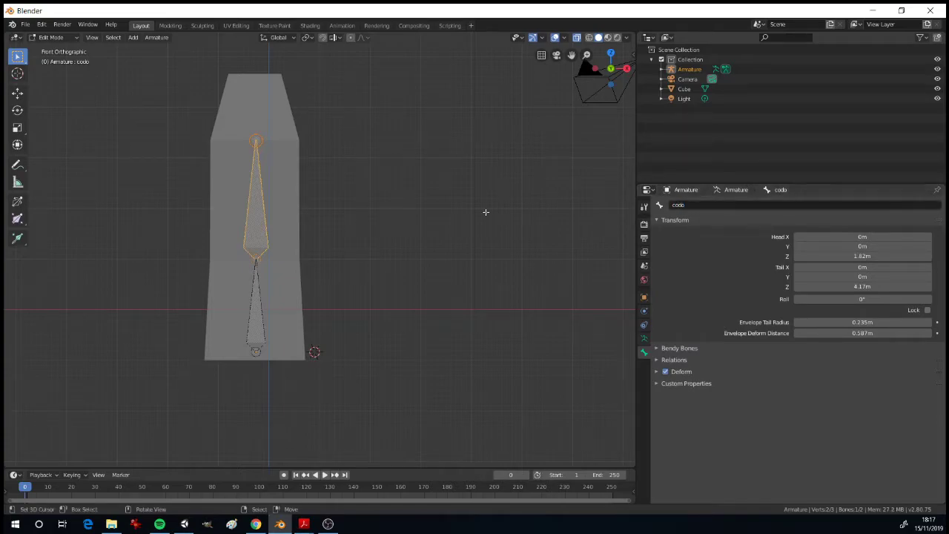
- Extrude a third bone from the codo tip about 1.29 m along Z, up to the mesh's top face
{"action": "left_click", "coordinate": [307, 155]}
{"action": "left_click", "coordinate": [259, 140]}
{"action": "key", "text": "e"}
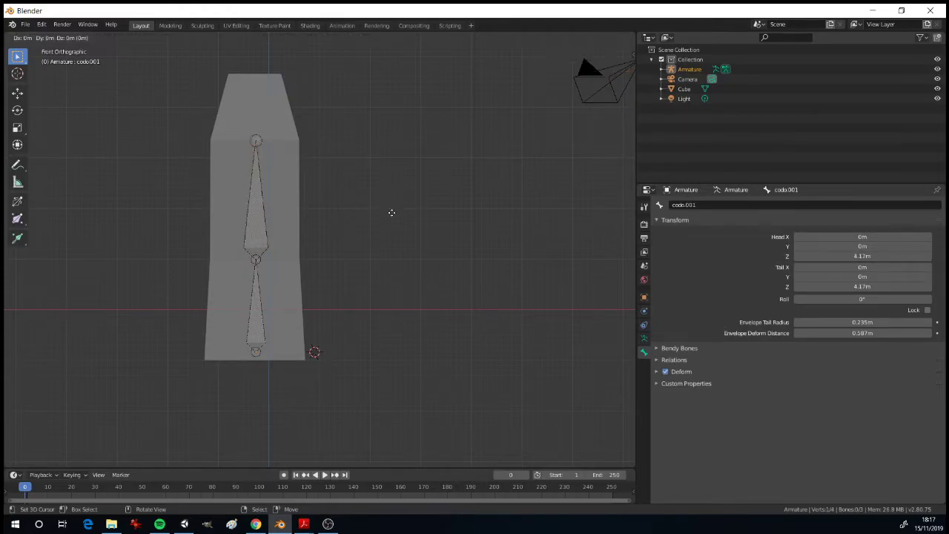
{"action": "key", "text": "z"}
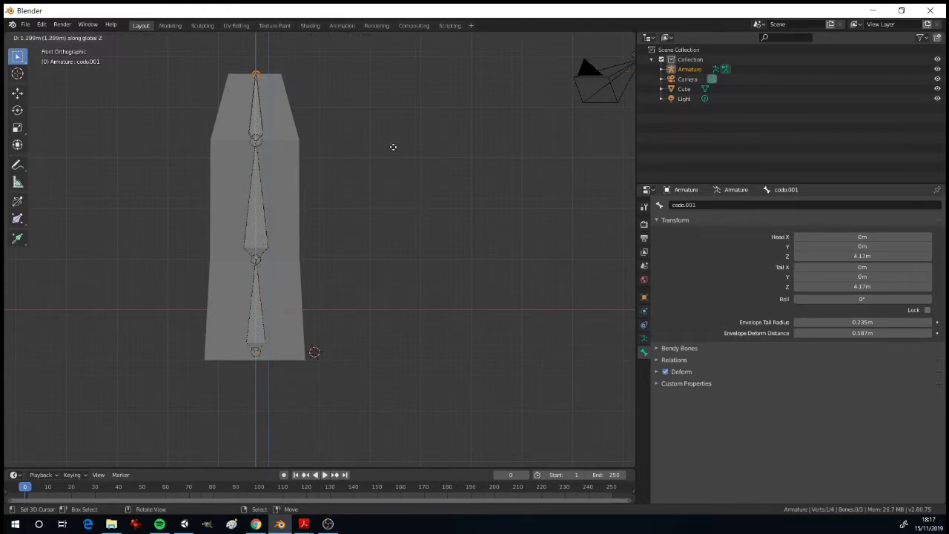
{"action": "left_click", "coordinate": [393, 147]}
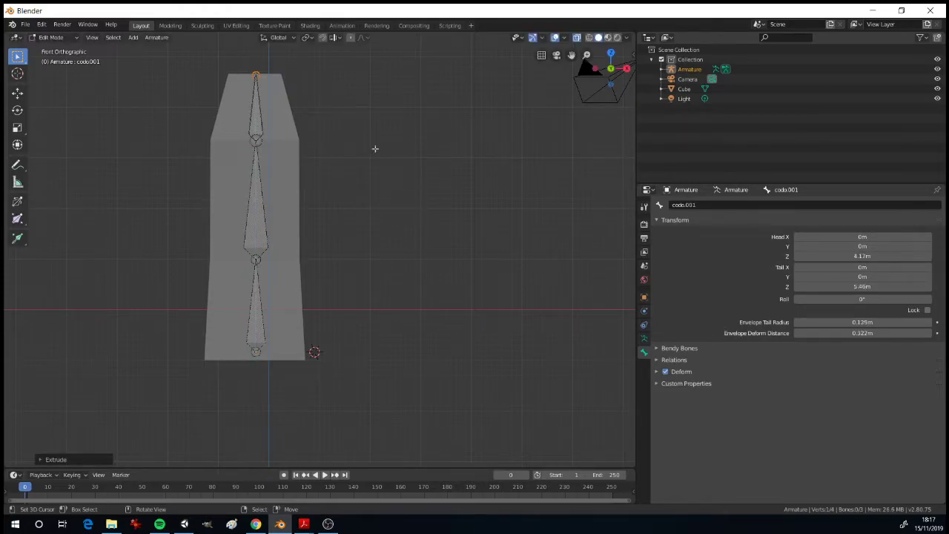
- Rename the uppermost bone to mano
{"action": "left_click", "coordinate": [258, 121]}
{"action": "double_click", "coordinate": [704, 205]}
{"action": "type", "text": "mano"}
{"action": "key", "text": "Return"}
{"action": "right_click", "coordinate": [522, 243], "text": "shift"}
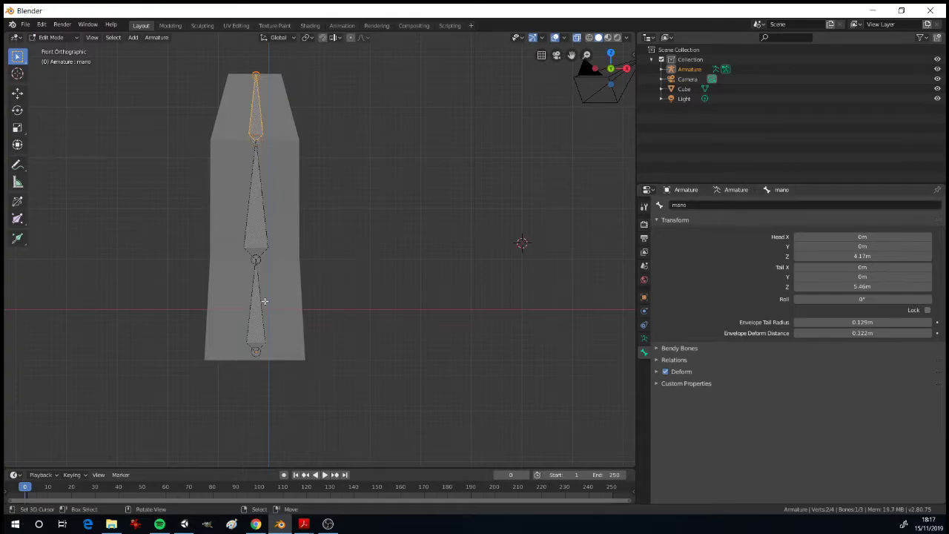
- Return to Object Mode and select the whole armature in front view
{"action": "middle_click_drag", "start_coordinate": [425, 227], "coordinate": [407, 235]}
{"action": "key", "text": "Tab"}
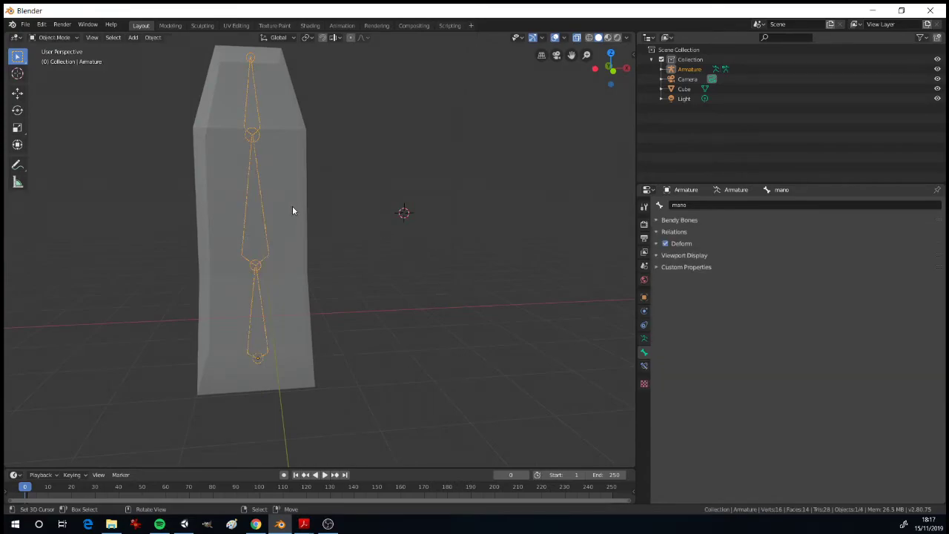
{"action": "left_click", "coordinate": [253, 209]}
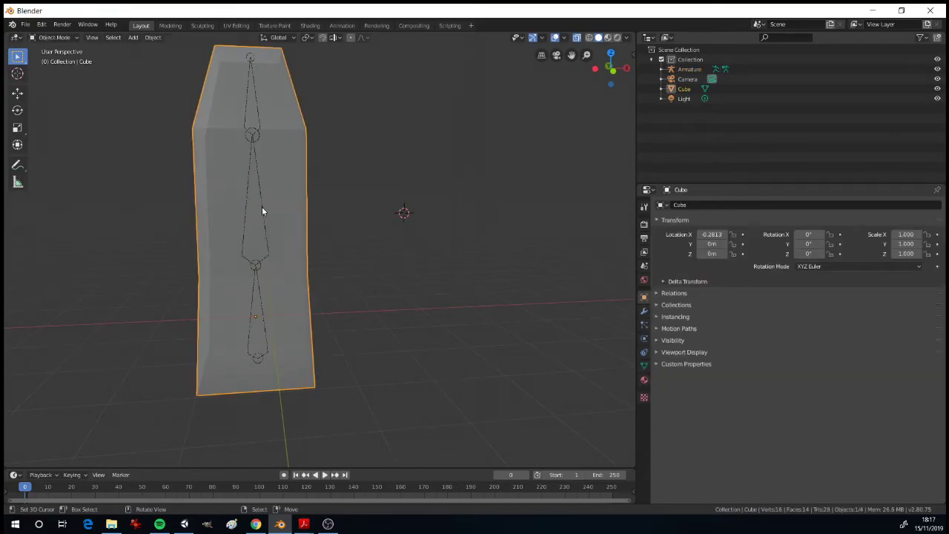
{"action": "left_click", "coordinate": [262, 212]}
{"action": "key", "text": "KP_1"}
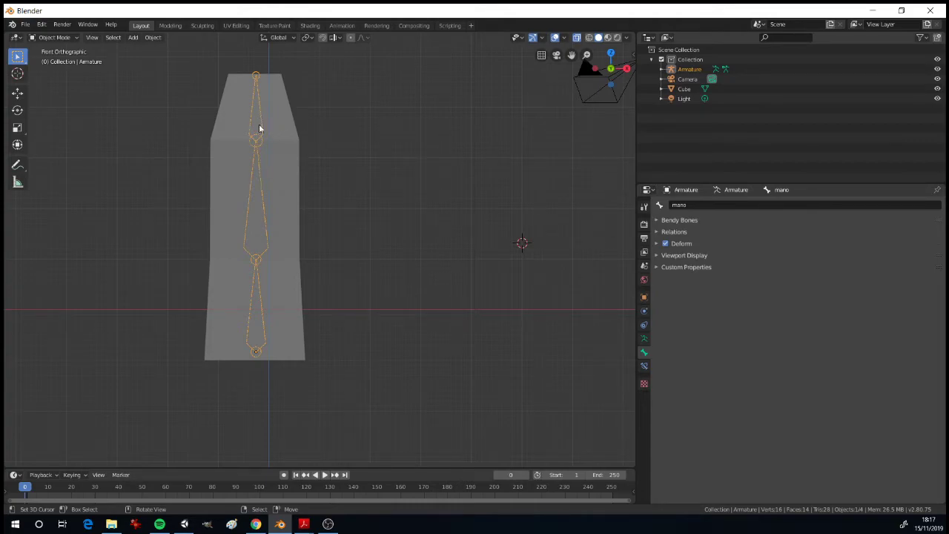
- Try rotating the hombro, codo and mano bones one by one in Pose Mode, cancelling each rotation, and return to Object Mode
{"action": "left_click", "coordinate": [61, 38]}
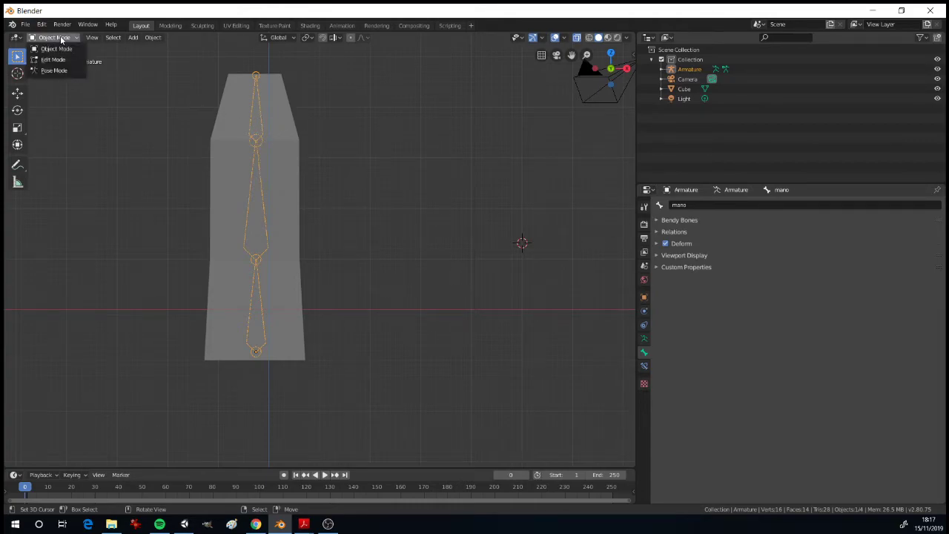
{"action": "left_click", "coordinate": [51, 70]}
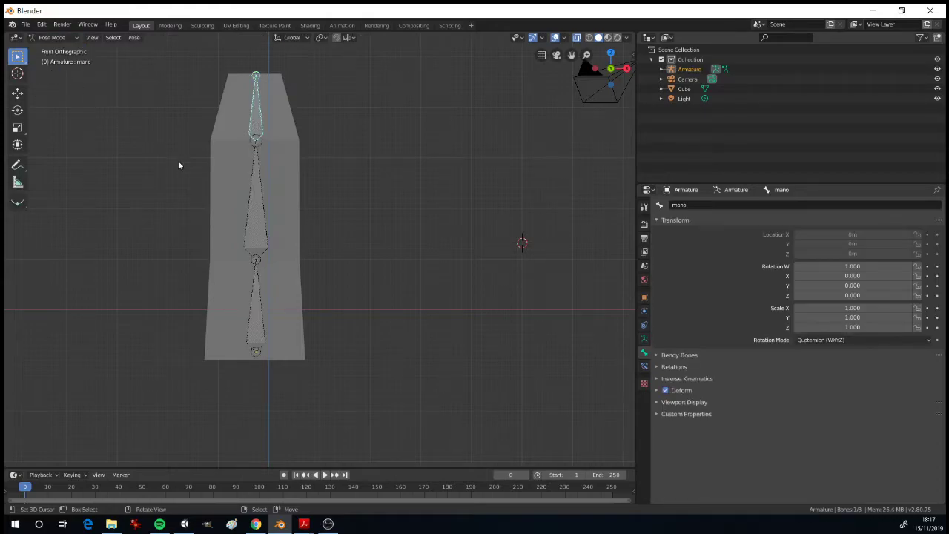
{"action": "left_click", "coordinate": [266, 216]}
{"action": "left_click", "coordinate": [280, 302]}
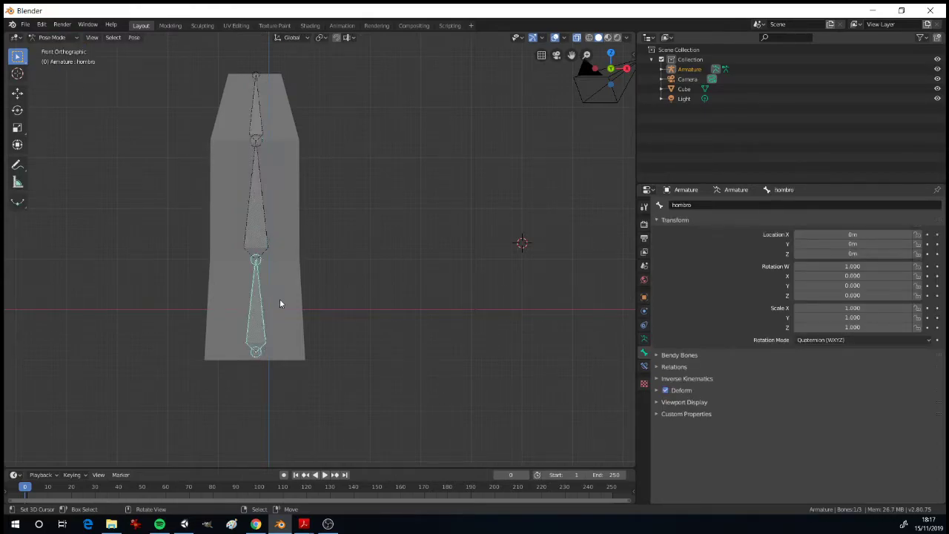
{"action": "key", "text": "r"}
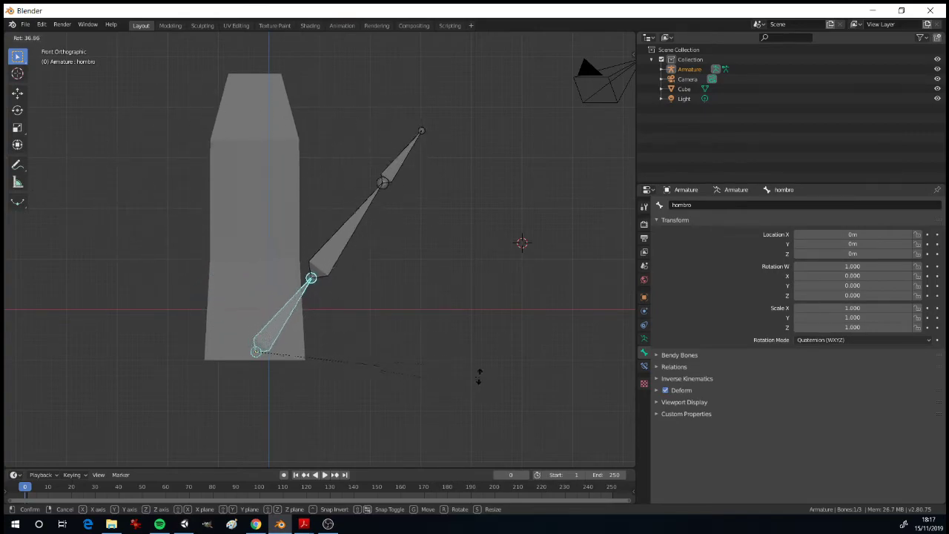
{"action": "right_click", "coordinate": [445, 338]}
{"action": "left_click", "coordinate": [249, 228]}
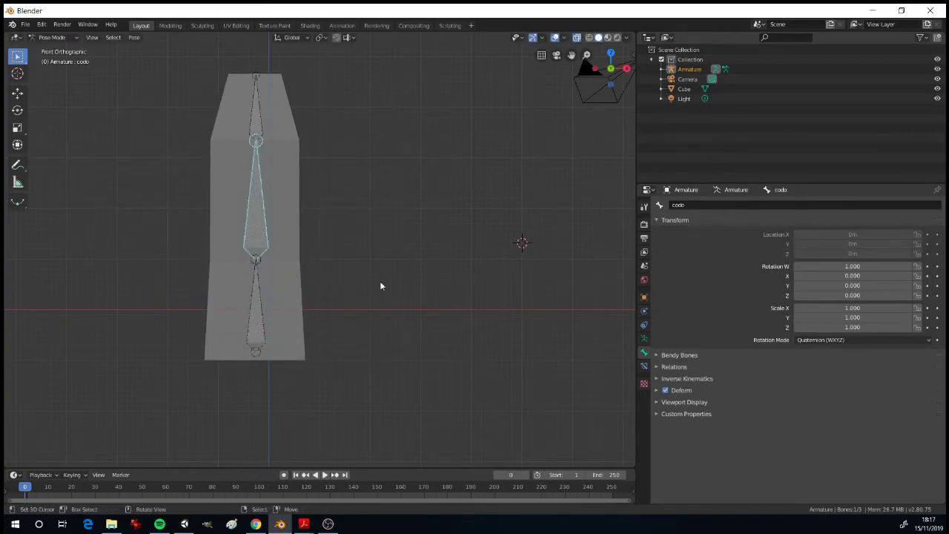
{"action": "key", "text": "r"}
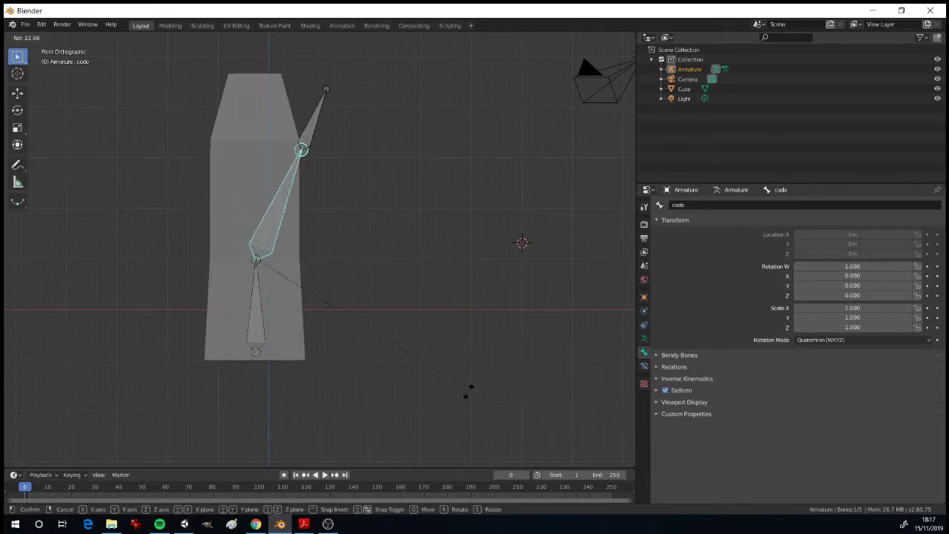
{"action": "right_click", "coordinate": [455, 350]}
{"action": "left_click", "coordinate": [265, 131]}
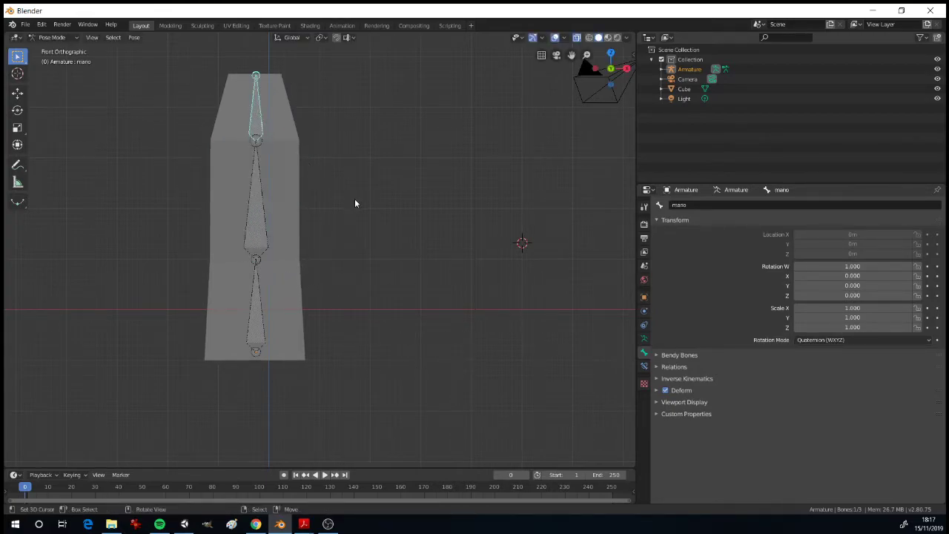
{"action": "key", "text": "r"}
{"action": "right_click", "coordinate": [393, 292]}
{"action": "left_click", "coordinate": [52, 37]}
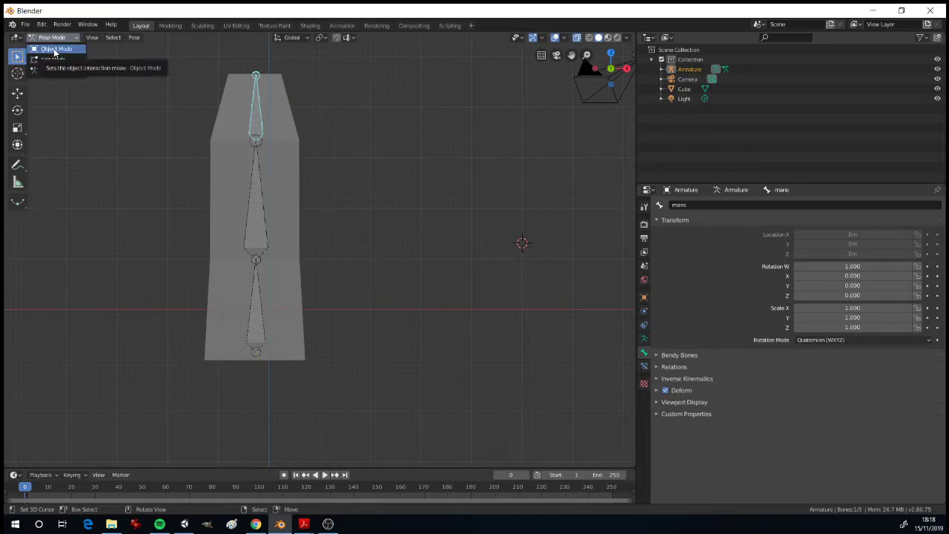
{"action": "left_click", "coordinate": [54, 49]}
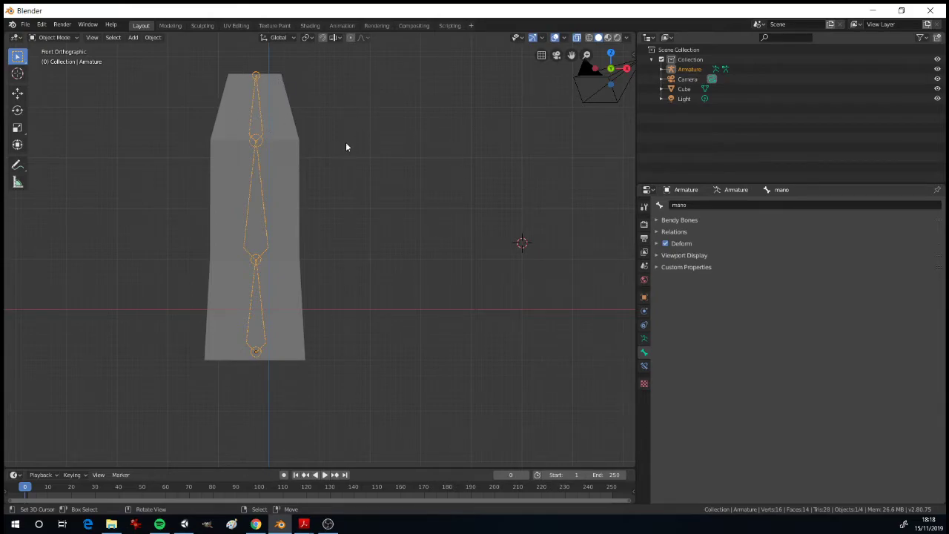
- Parent the arm mesh to the armature using Armature Deform With Empty Groups
{"action": "left_click", "coordinate": [299, 173]}
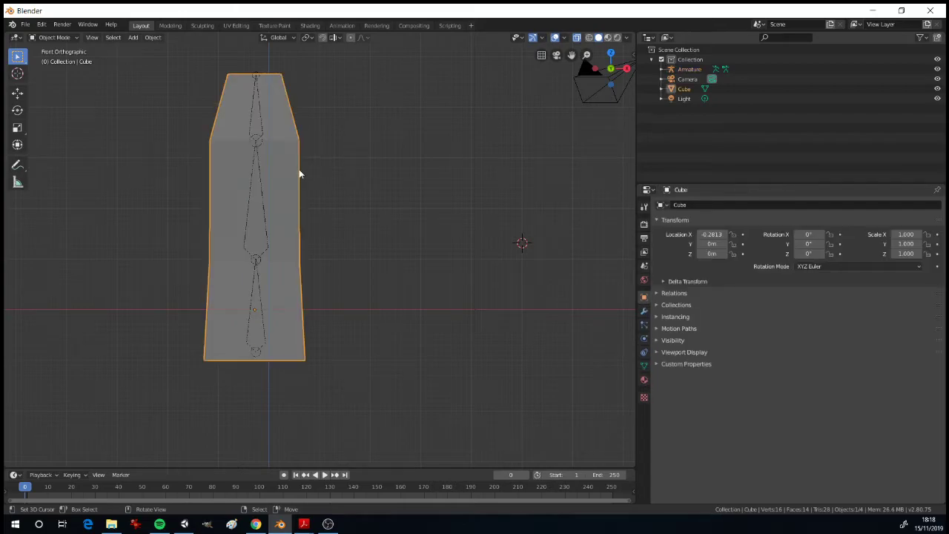
{"action": "left_click", "coordinate": [260, 184], "text": "shift"}
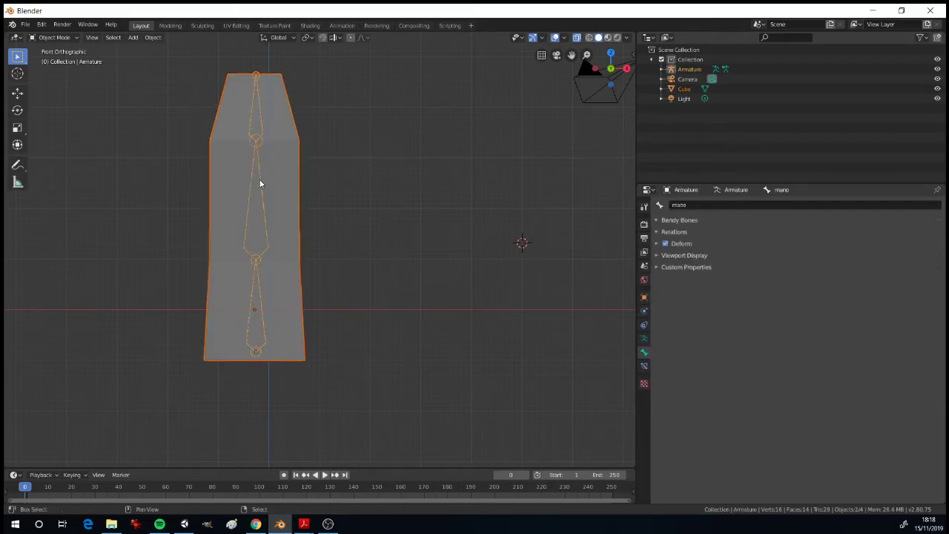
{"action": "left_click", "coordinate": [151, 38]}
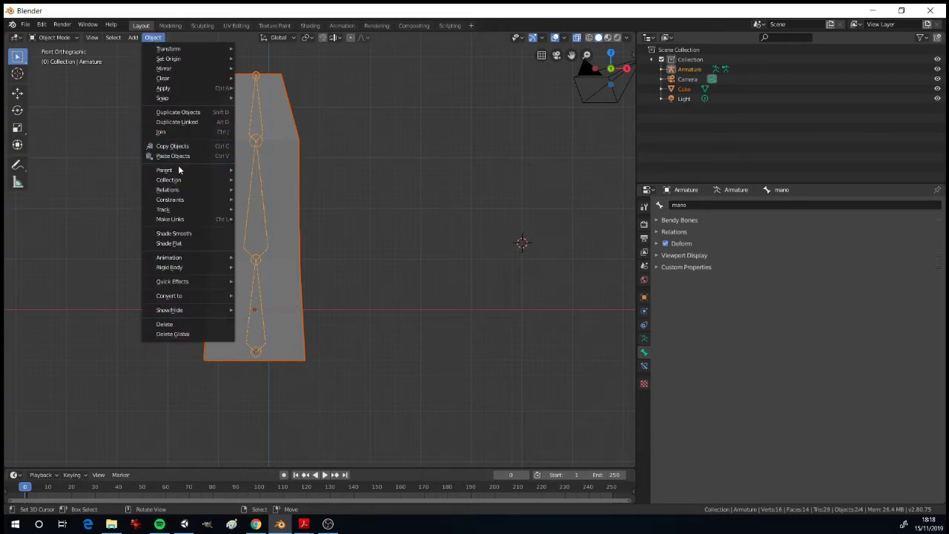
{"action": "mouse_move", "coordinate": [181, 171]}
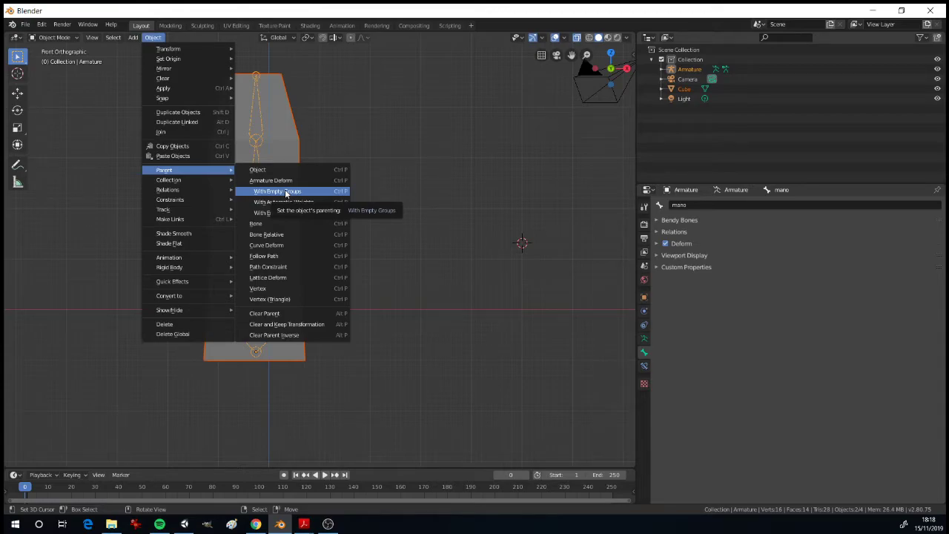
{"action": "left_click", "coordinate": [286, 192]}
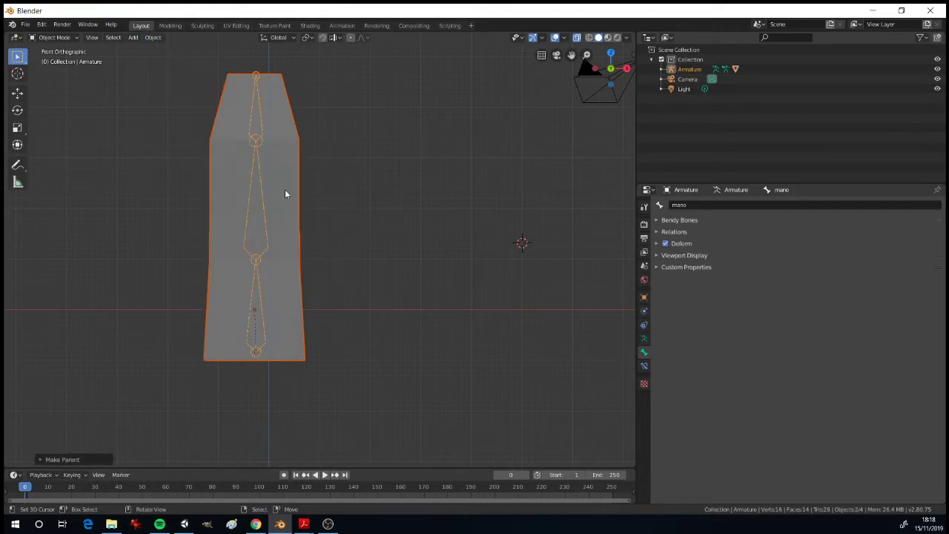
- Examine the mesh's hombro, codo and mano vertex groups in Edit Mode and check which vertices they contain
{"action": "left_click", "coordinate": [292, 215]}
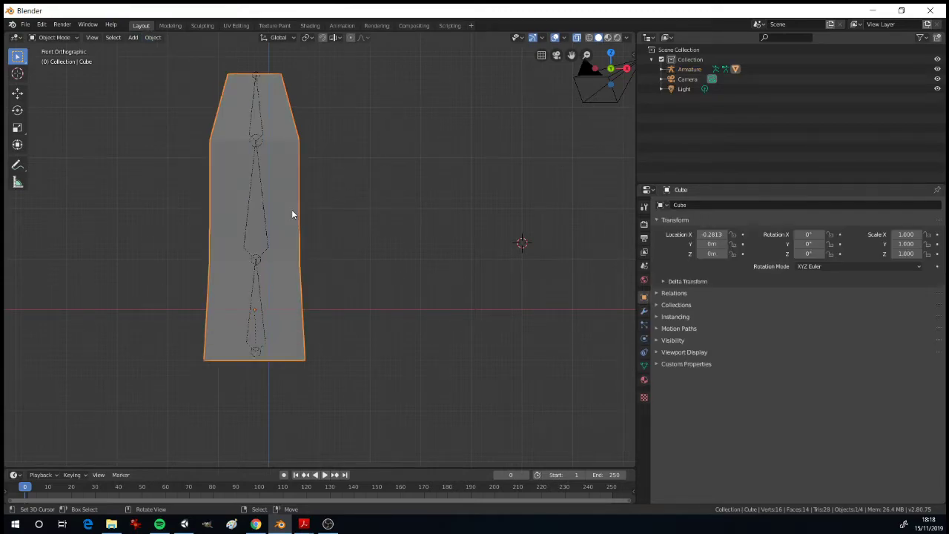
{"action": "left_click", "coordinate": [643, 365]}
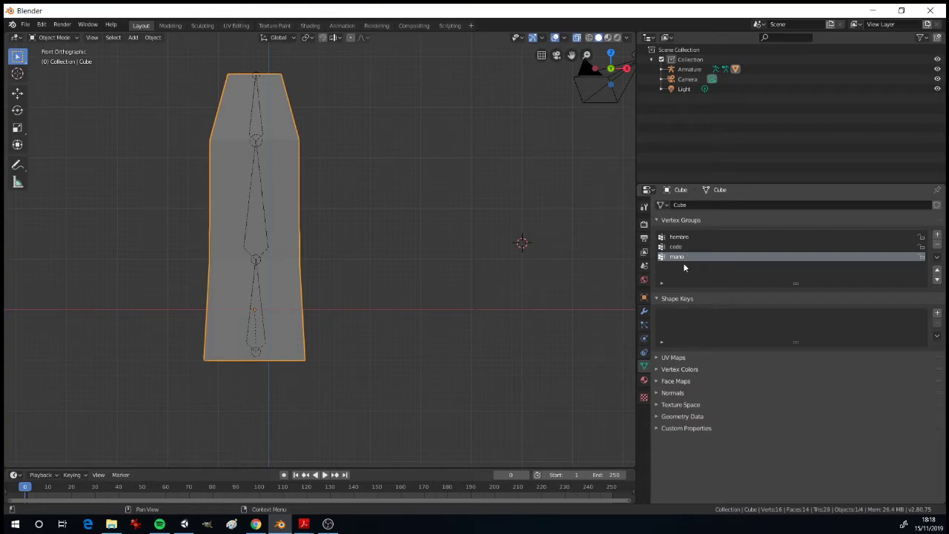
{"action": "left_click", "coordinate": [673, 237]}
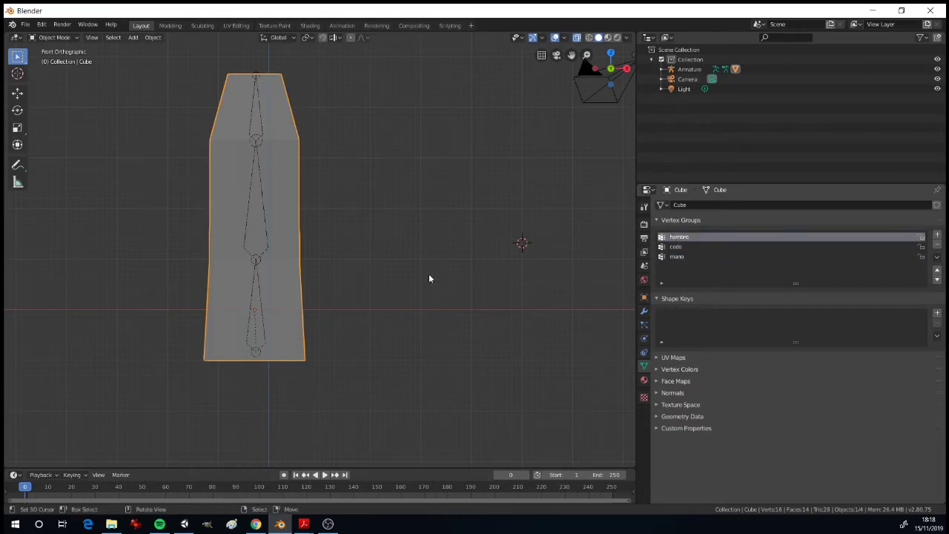
{"action": "key", "text": "Tab"}
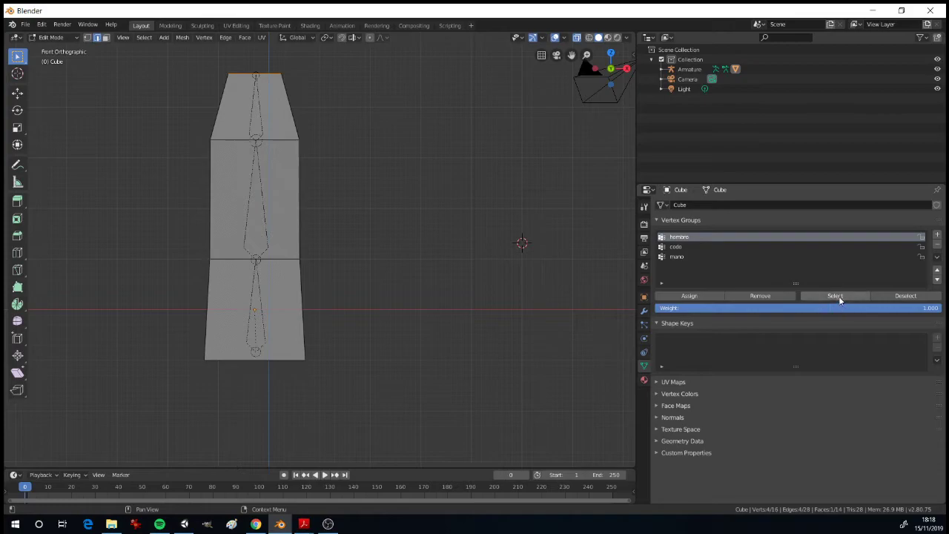
{"action": "left_click", "coordinate": [835, 295]}
{"action": "left_click", "coordinate": [676, 248]}
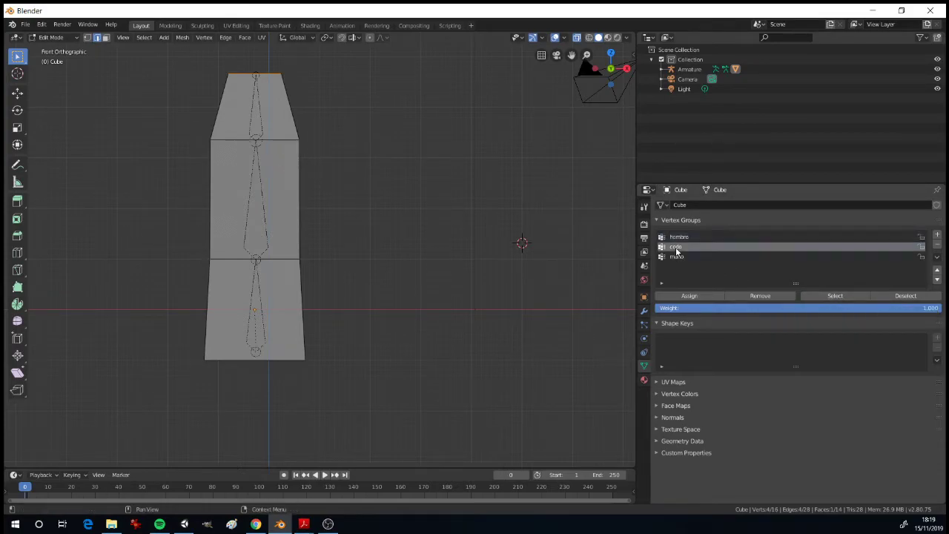
{"action": "left_click", "coordinate": [677, 257]}
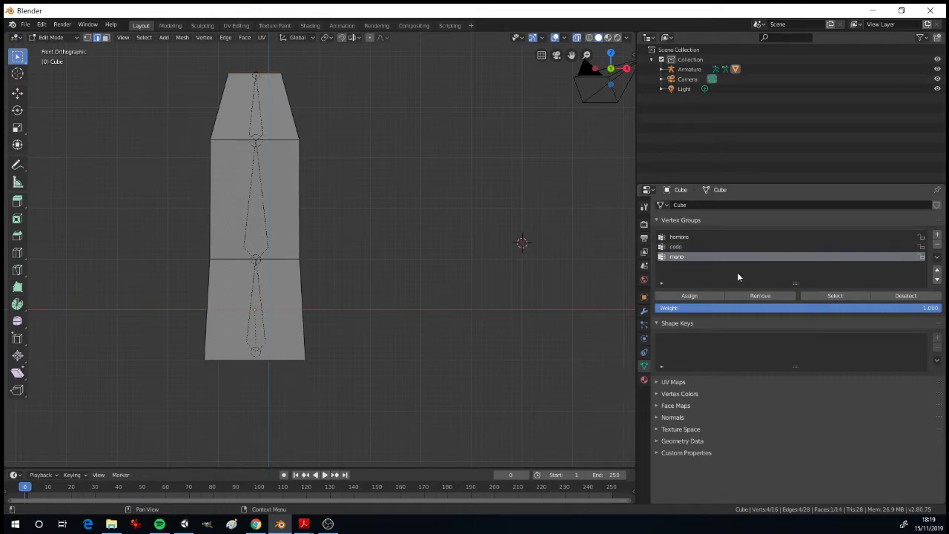
{"action": "right_click", "coordinate": [568, 247], "text": "shift"}
- Select the four edges of the mesh's bottom face and assign them to the hombro vertex group with weight 1.000
{"action": "left_click", "coordinate": [683, 237]}
{"action": "middle_click_drag", "start_coordinate": [383, 316], "coordinate": [284, 271]}
{"action": "left_click", "coordinate": [285, 275]}
{"action": "left_click", "coordinate": [269, 354], "text": "shift"}
{"action": "left_click", "coordinate": [308, 318], "text": "shift"}
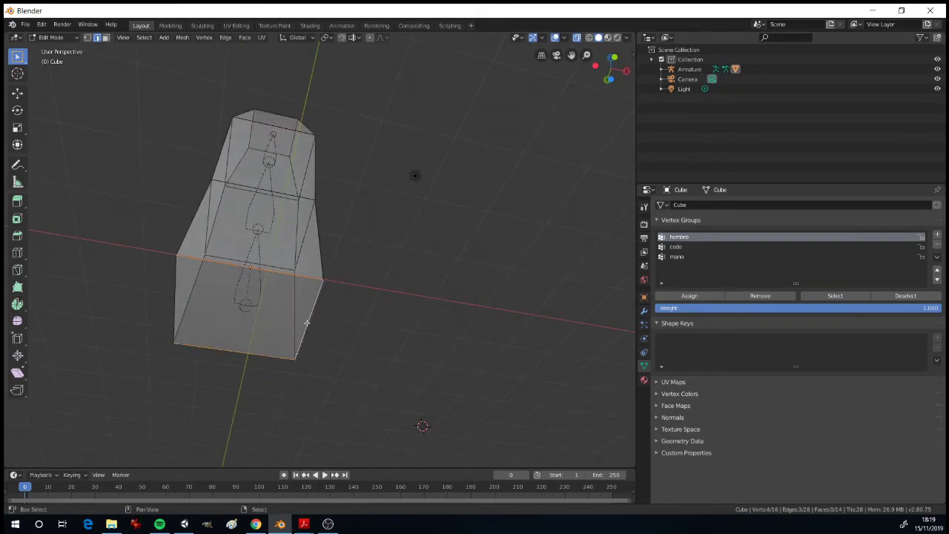
{"action": "left_click", "coordinate": [182, 312], "text": "shift"}
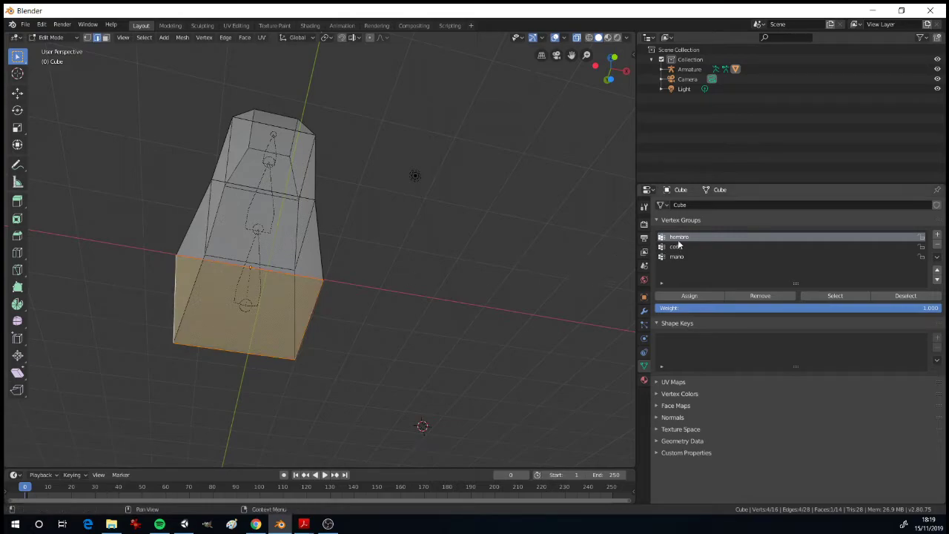
{"action": "left_click", "coordinate": [689, 296]}
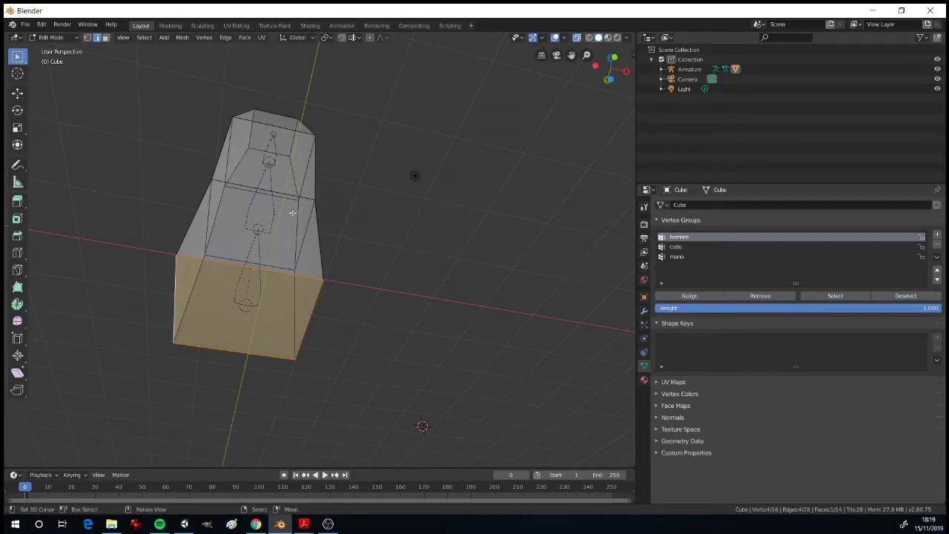
- Select the edge loop at the base of the codo bone and assign it to the codo vertex group
{"action": "middle_click_drag", "start_coordinate": [360, 205], "coordinate": [282, 241]}
{"action": "left_click", "coordinate": [284, 241], "text": "alt"}
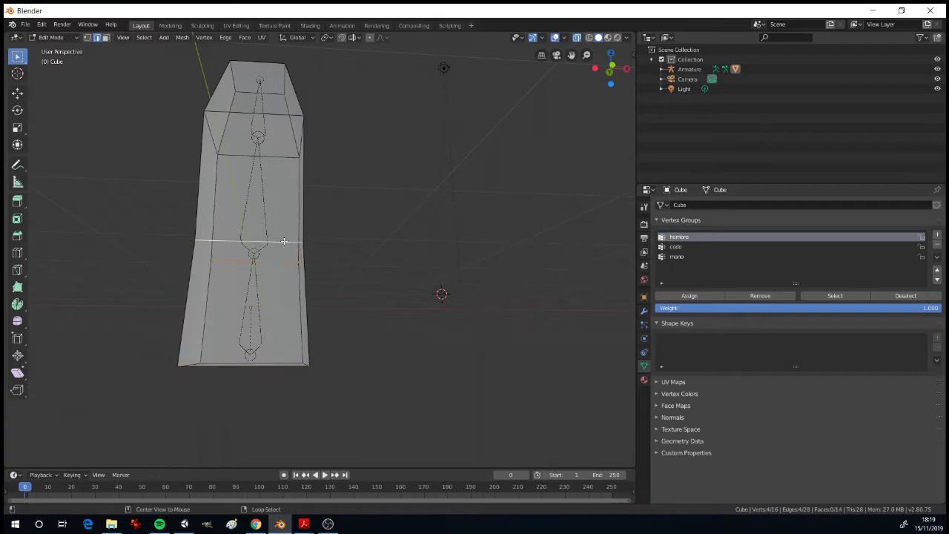
{"action": "left_click", "coordinate": [680, 246]}
- Assign all vertices of the tapered upper section to the mano vertex group with weight 1.000 and return to Object Mode
{"action": "middle_click_drag", "start_coordinate": [426, 159], "coordinate": [313, 131]}
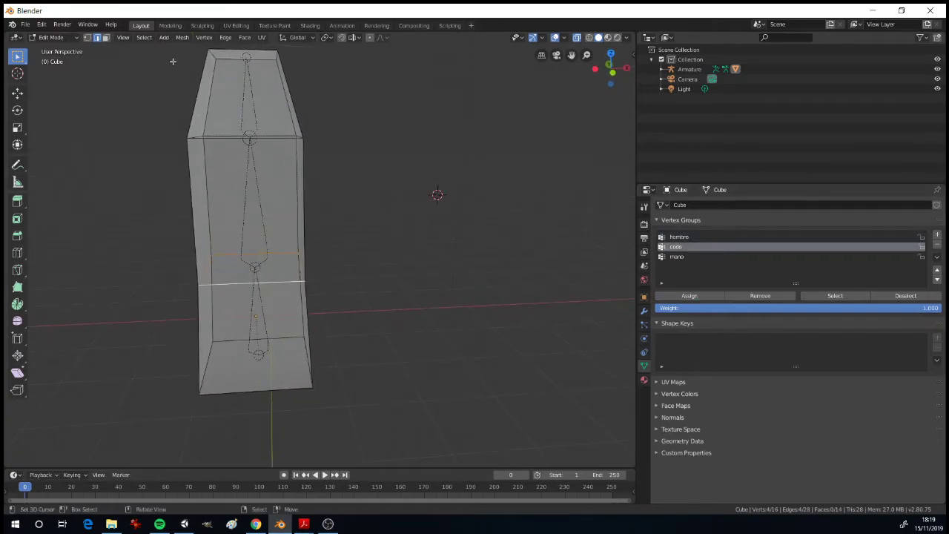
{"action": "scroll", "coordinate": [173, 62], "scroll_direction": "down", "scroll_amount": 2}
{"action": "left_click_drag", "start_coordinate": [173, 83], "coordinate": [365, 192]}
{"action": "left_click", "coordinate": [683, 257]}
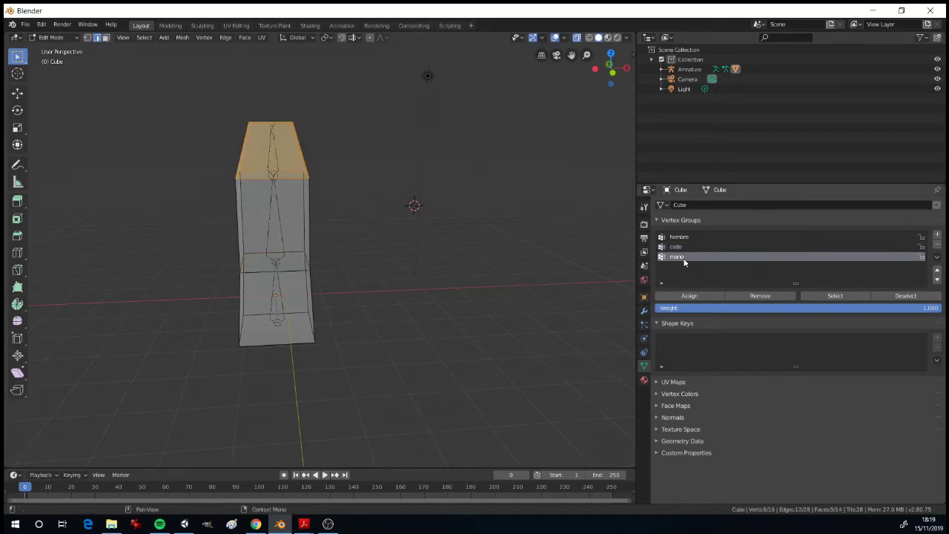
{"action": "left_click", "coordinate": [698, 294]}
{"action": "key", "text": "Tab"}
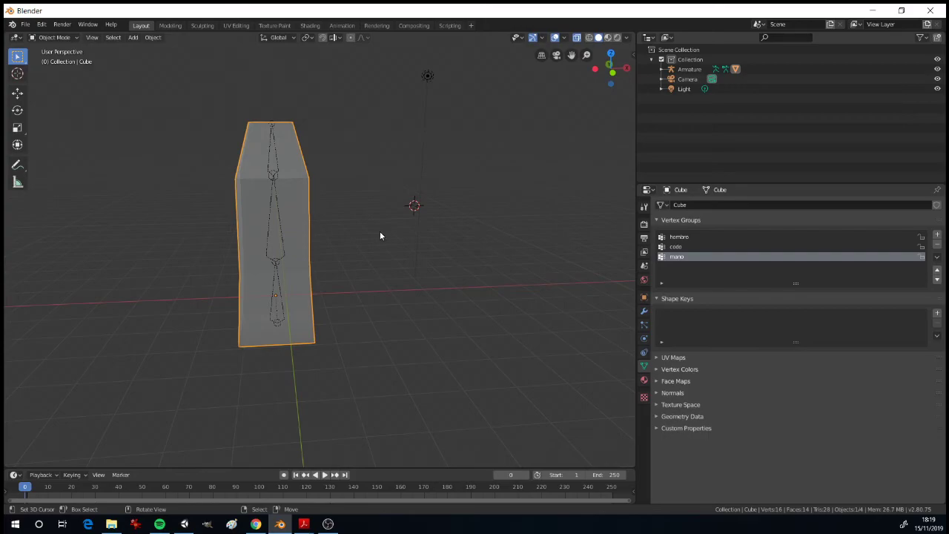
- Put the armature in Pose Mode in front view and try rotating the hombro bone, cancelling the rotation
{"action": "key", "text": "KP_1"}
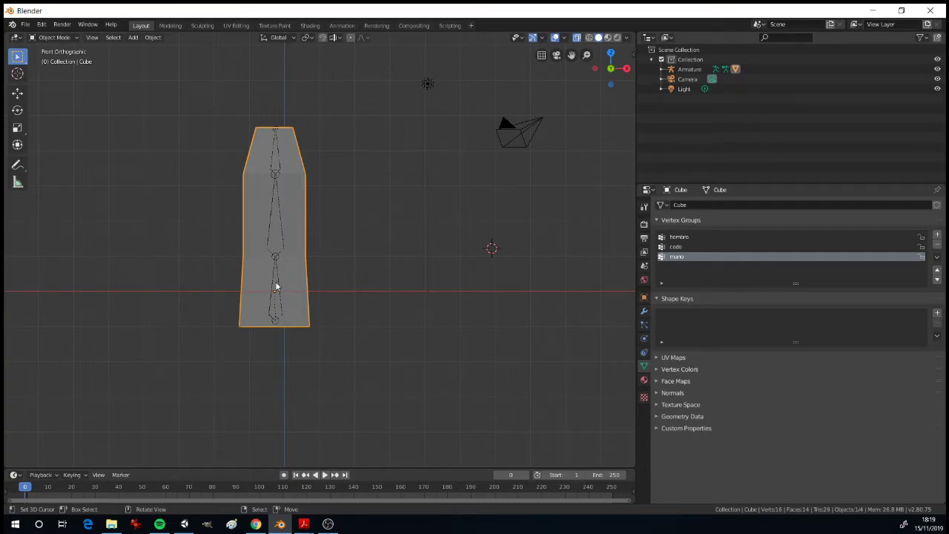
{"action": "left_click", "coordinate": [278, 254]}
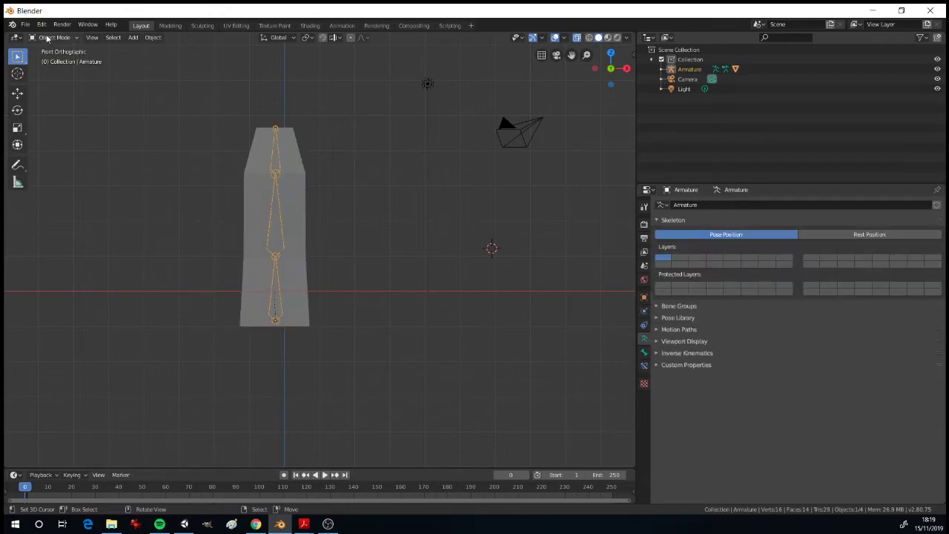
{"action": "left_click", "coordinate": [46, 37]}
{"action": "left_click", "coordinate": [46, 71]}
{"action": "left_click", "coordinate": [289, 291]}
{"action": "key", "text": "r"}
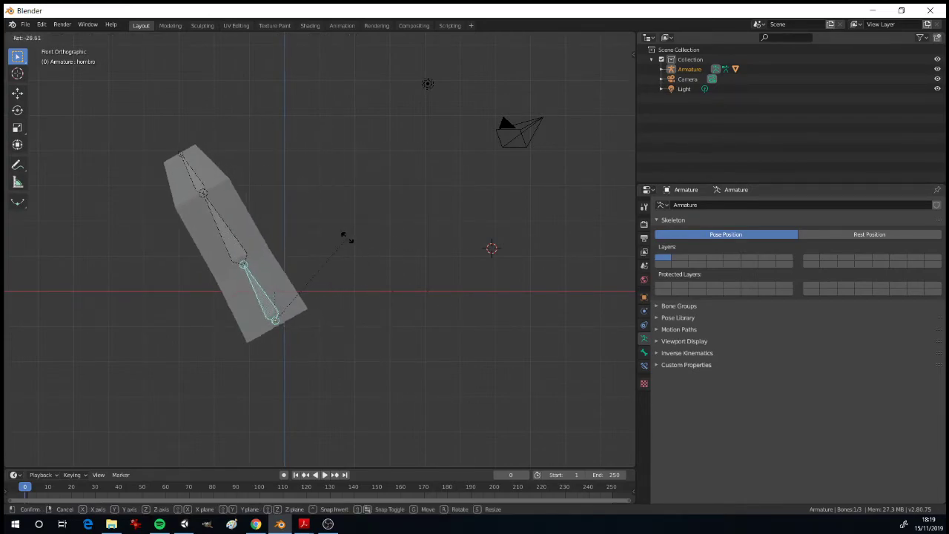
{"action": "right_click", "coordinate": [405, 282]}
- Try rotating the codo and mano bones one after the other, cancelling each rotation, and deselect the bones
{"action": "left_click", "coordinate": [278, 231]}
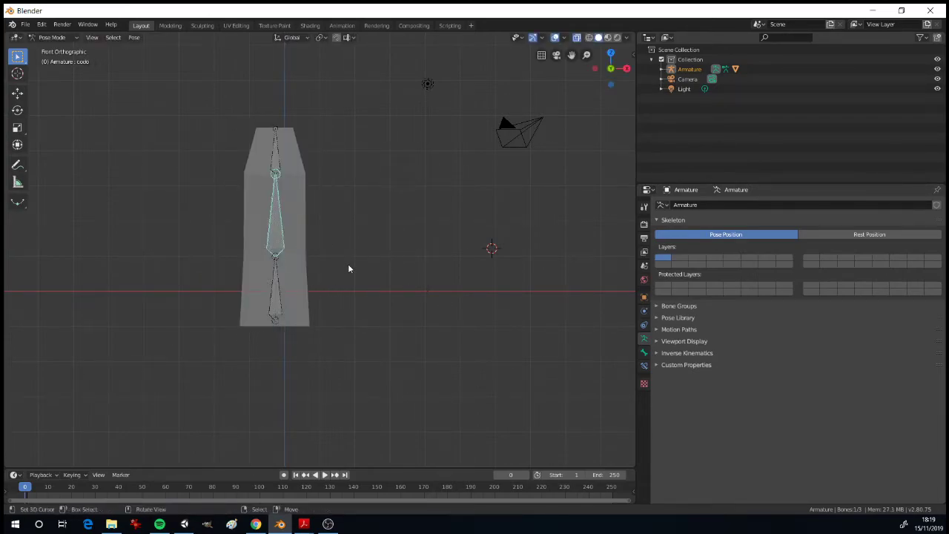
{"action": "key", "text": "r"}
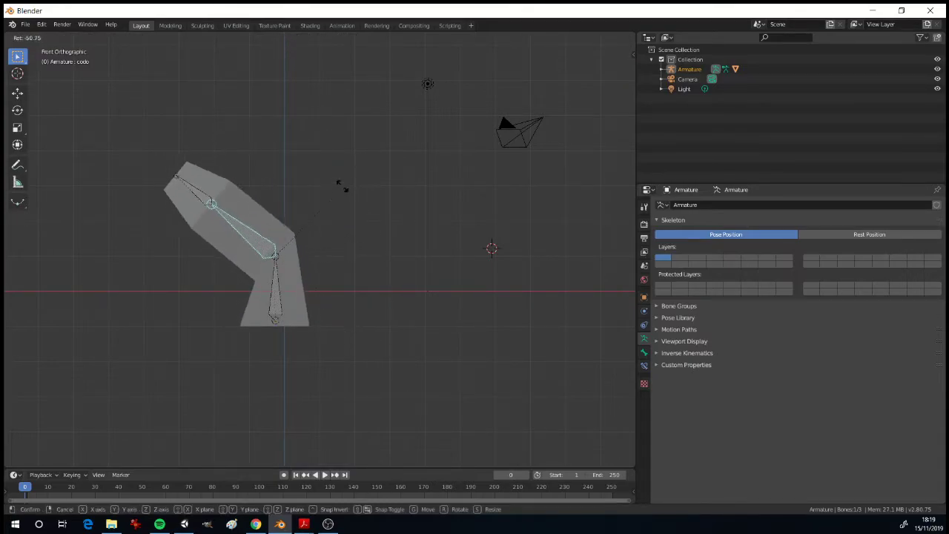
{"action": "right_click", "coordinate": [346, 189]}
{"action": "left_click", "coordinate": [276, 159]}
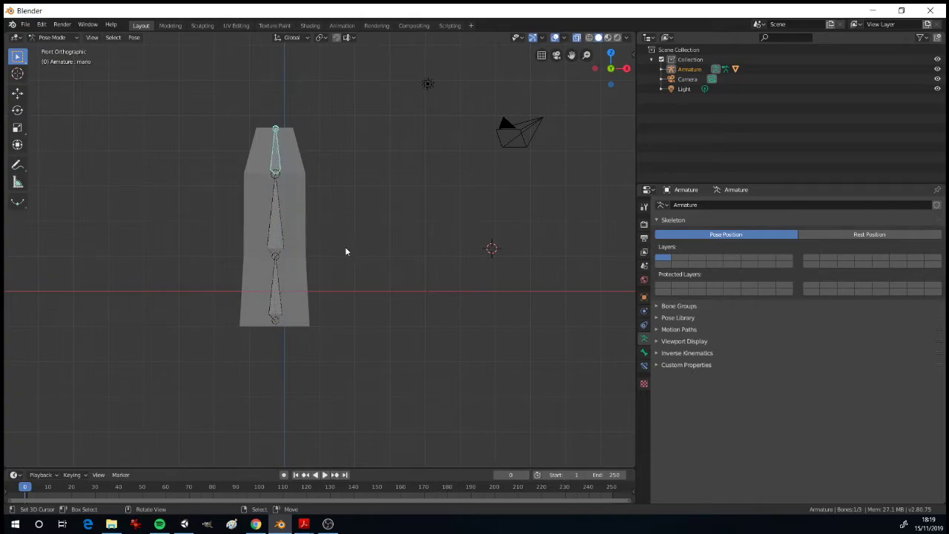
{"action": "key", "text": "r"}
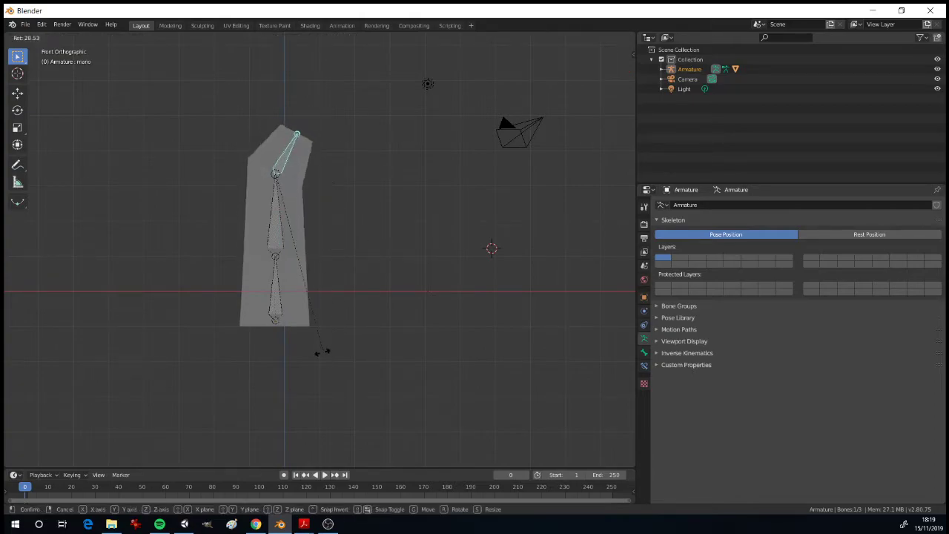
{"action": "right_click", "coordinate": [363, 247]}
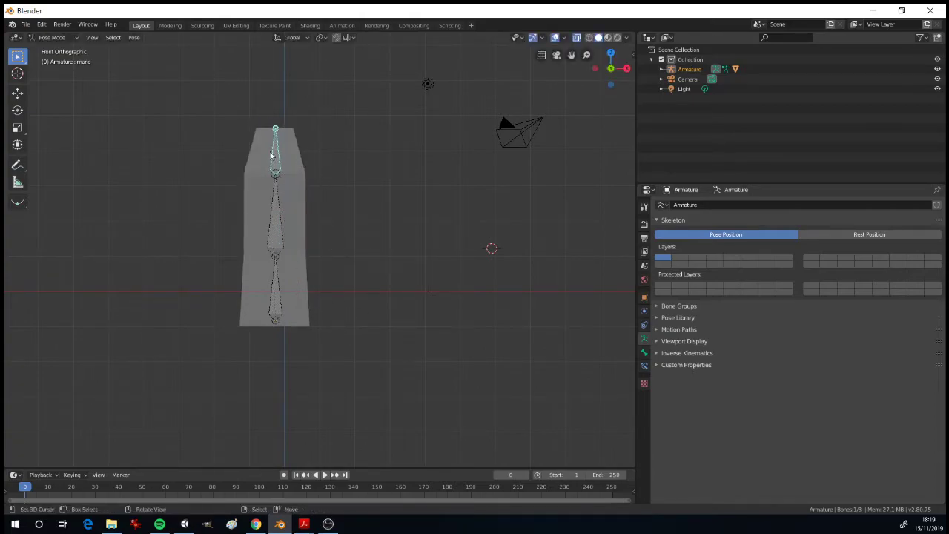
{"action": "left_click", "coordinate": [304, 250]}
- Return to Object Mode, select the arm mesh and clear its parent
{"action": "key", "text": "KP_5"}
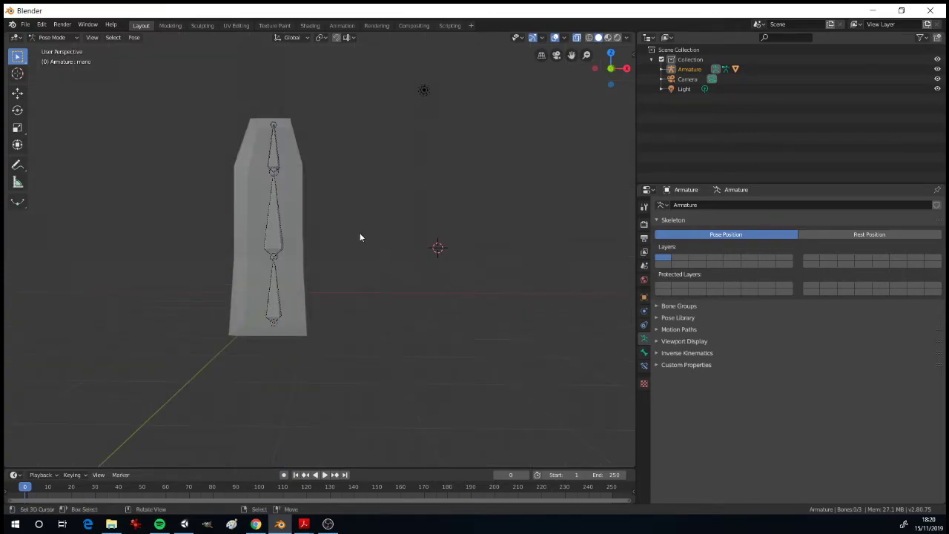
{"action": "left_click", "coordinate": [53, 38]}
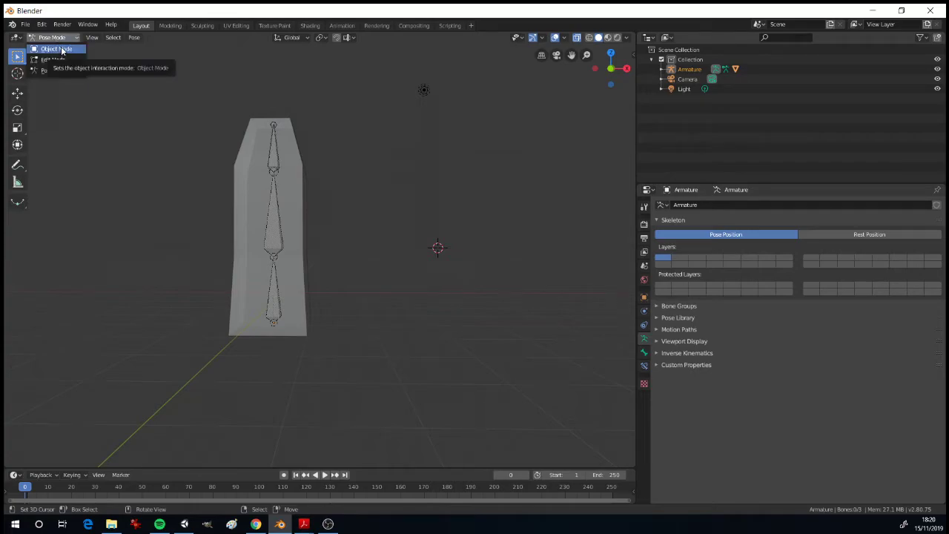
{"action": "left_click", "coordinate": [62, 50]}
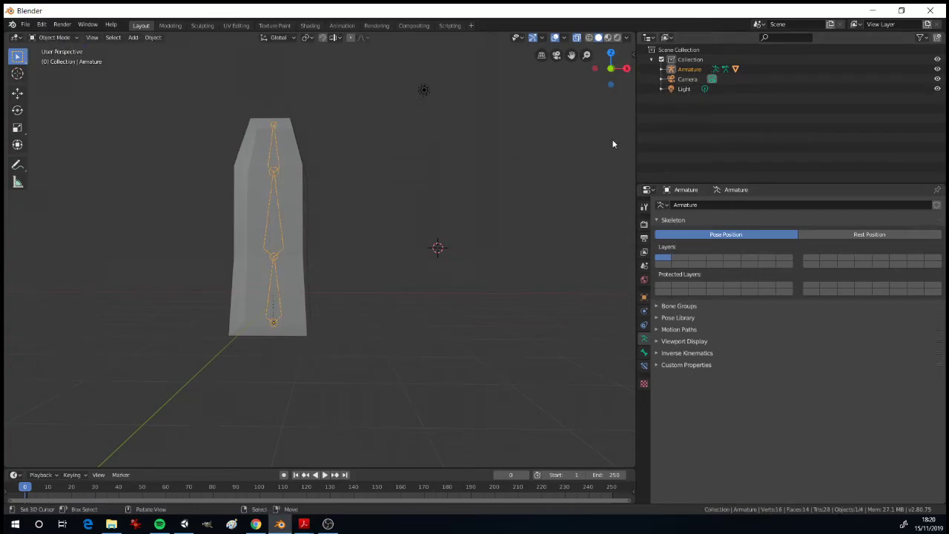
{"action": "left_click", "coordinate": [610, 68]}
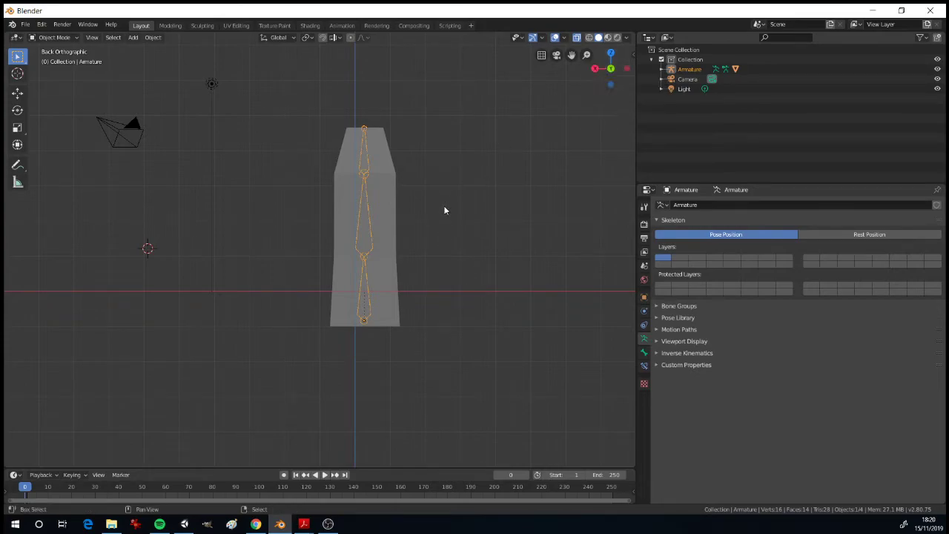
{"action": "middle_click_drag", "start_coordinate": [444, 210], "coordinate": [331, 191], "text": "shift"}
{"action": "left_click", "coordinate": [281, 169]}
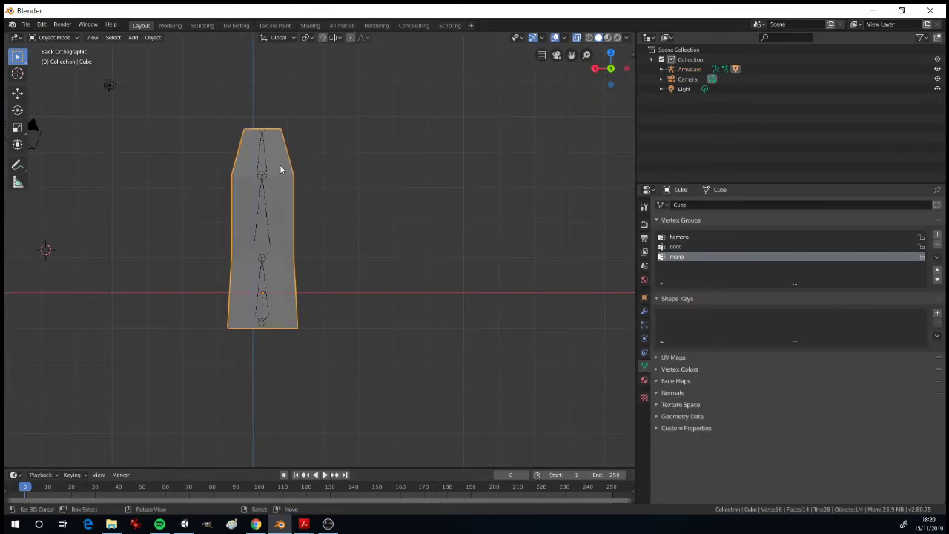
{"action": "left_click", "coordinate": [152, 38]}
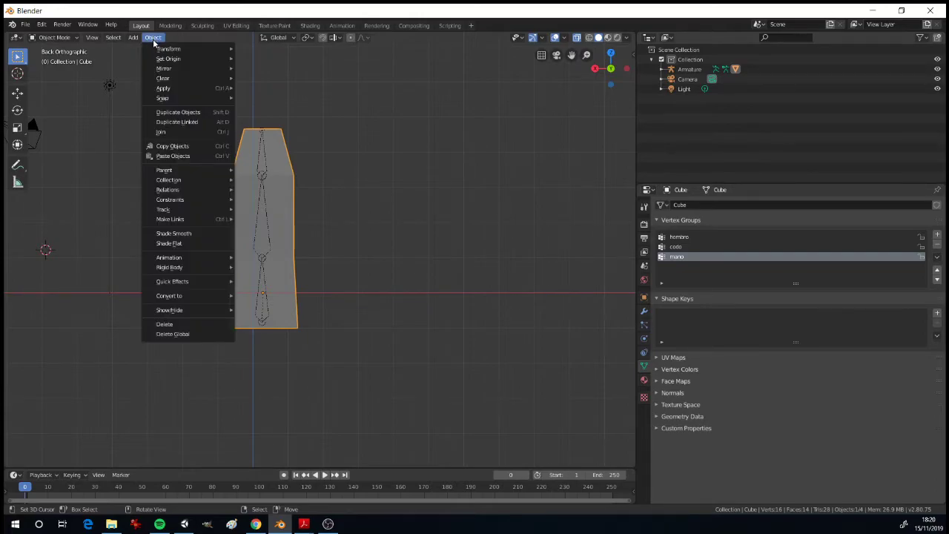
{"action": "mouse_move", "coordinate": [191, 286]}
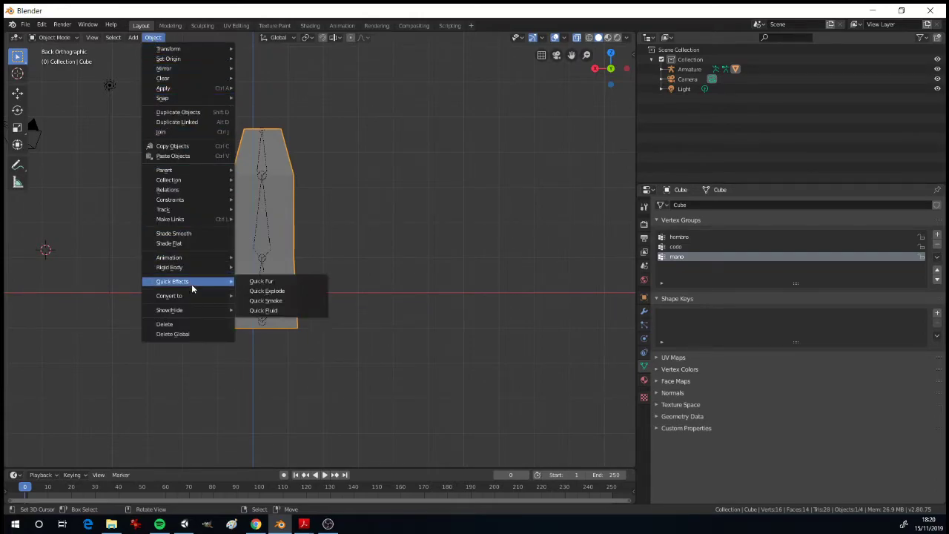
{"action": "mouse_move", "coordinate": [203, 170]}
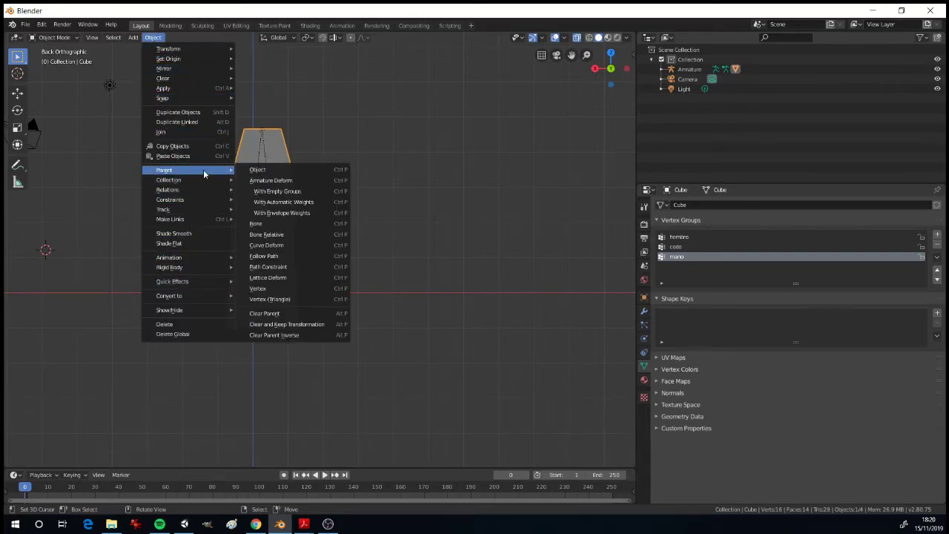
{"action": "left_click", "coordinate": [289, 314]}
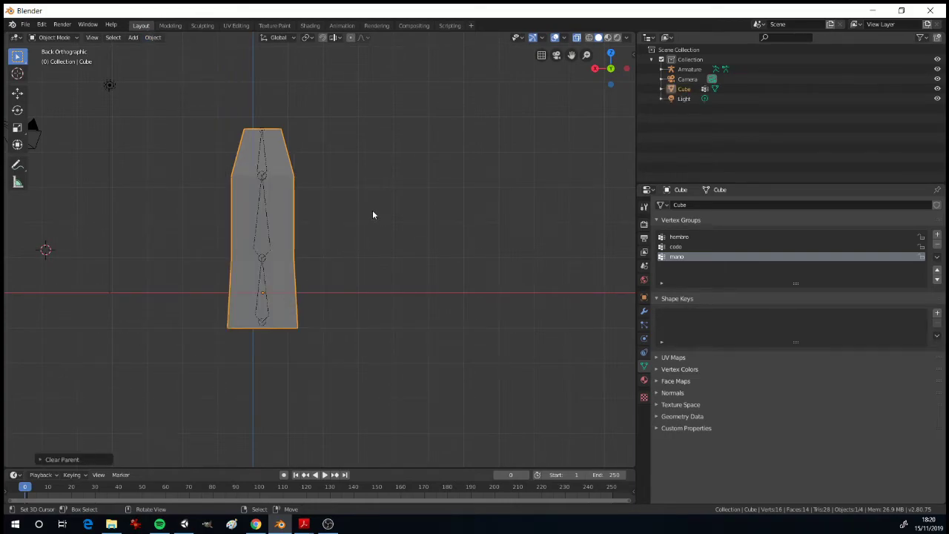
- Add the armature to the selected mesh and parent the mesh to it using Armature Deform With Automatic Weights
{"action": "left_click", "coordinate": [266, 165], "text": "shift"}
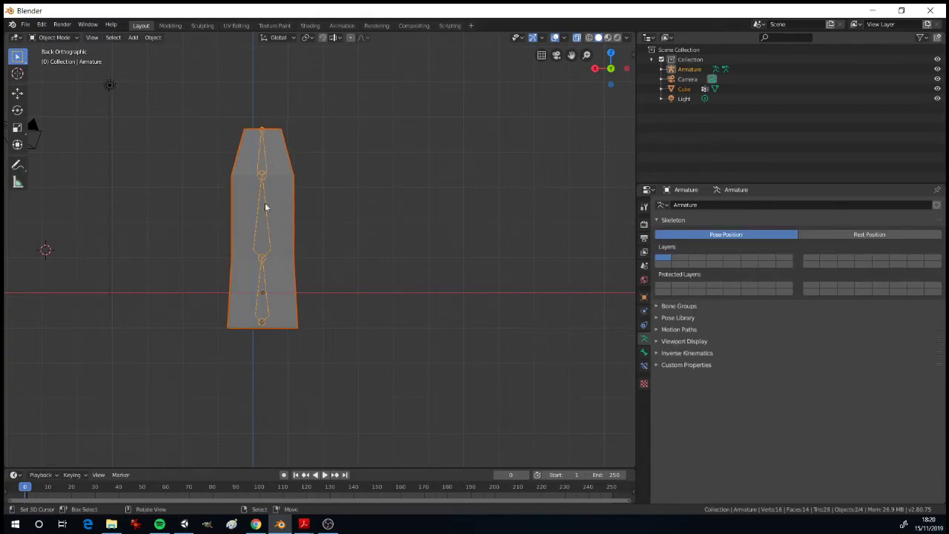
{"action": "left_click", "coordinate": [155, 38]}
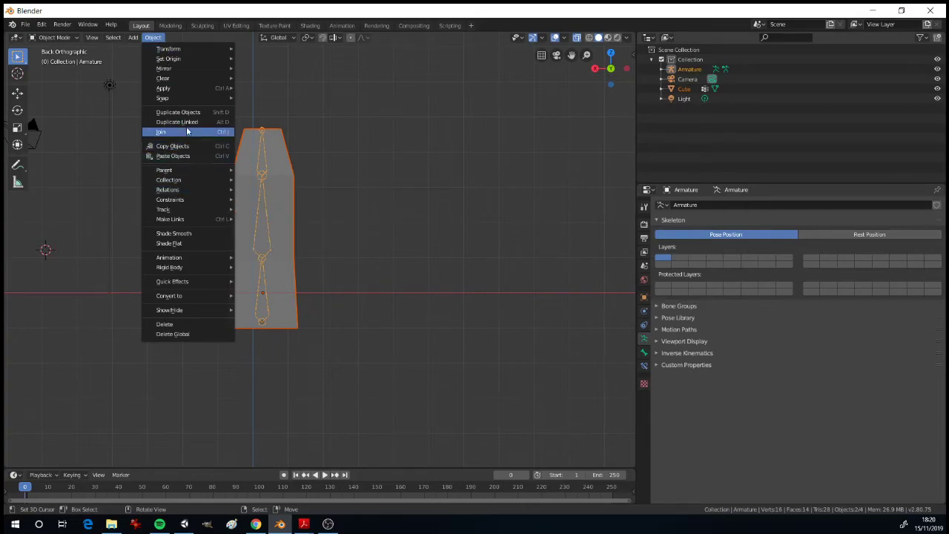
{"action": "mouse_move", "coordinate": [189, 170]}
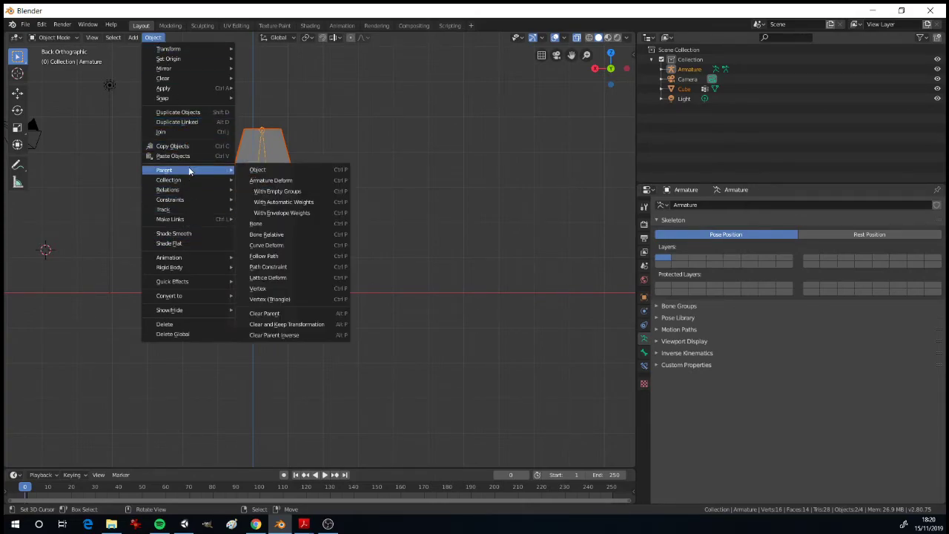
{"action": "left_click", "coordinate": [291, 205]}
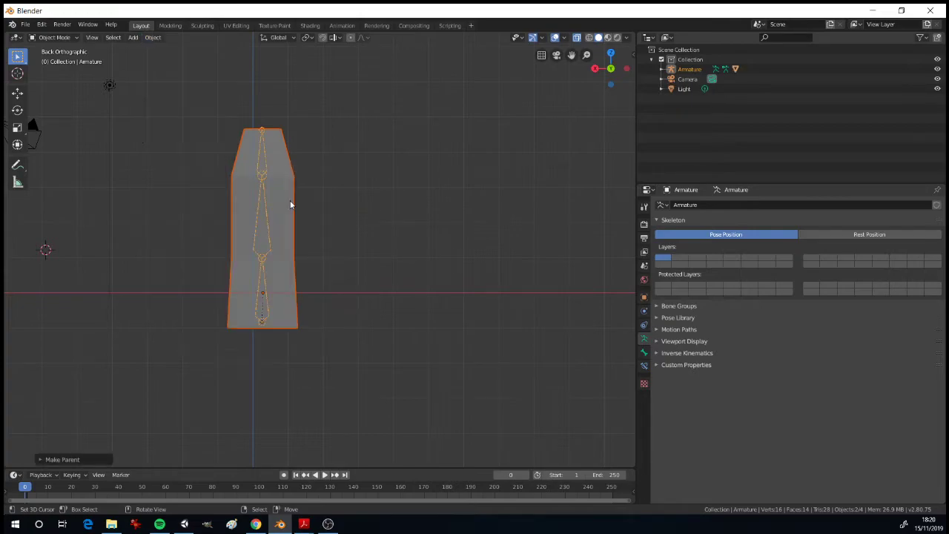
{"action": "key", "text": "Tab"}
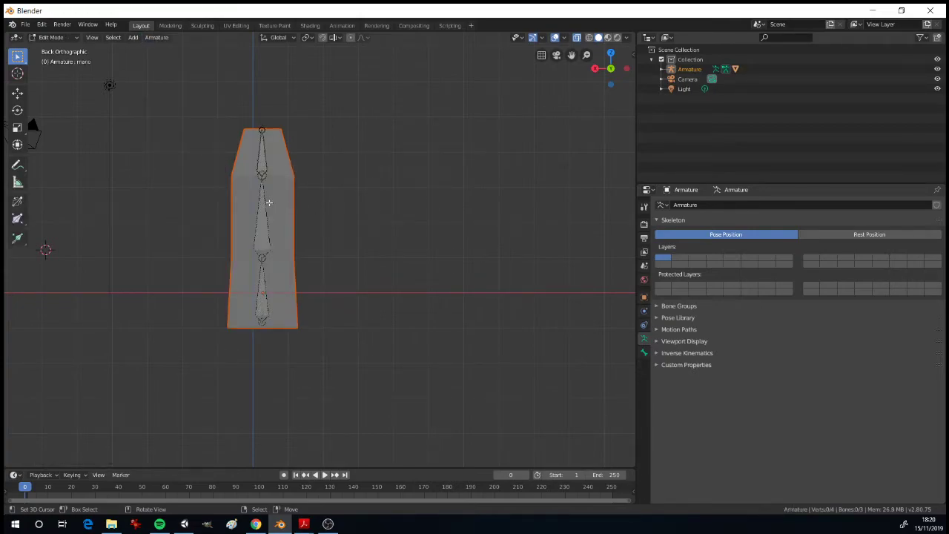
{"action": "key", "text": "Tab"}
- In the arm mesh's Edit Mode, clear the selection, select the hombro vertex group's vertices to inspect them, and deselect them
{"action": "left_click", "coordinate": [289, 162]}
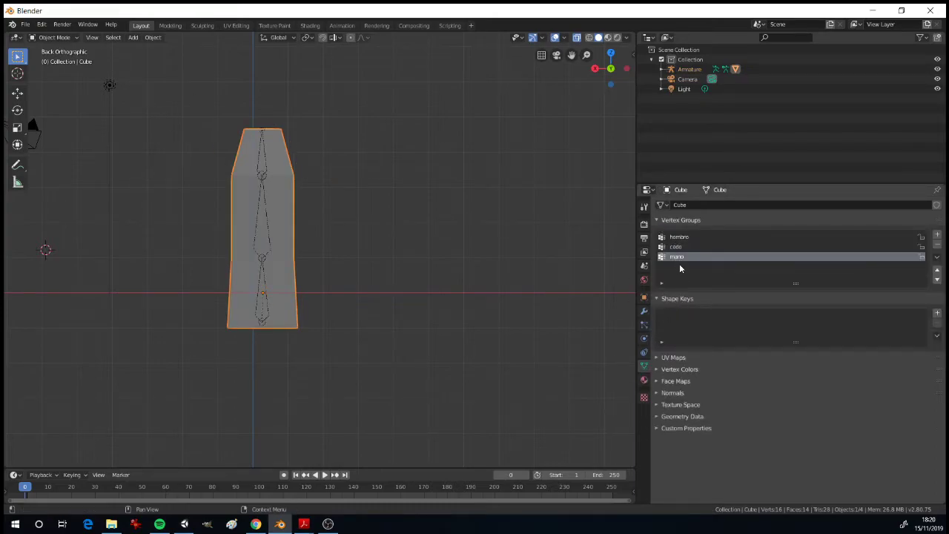
{"action": "left_click", "coordinate": [682, 237]}
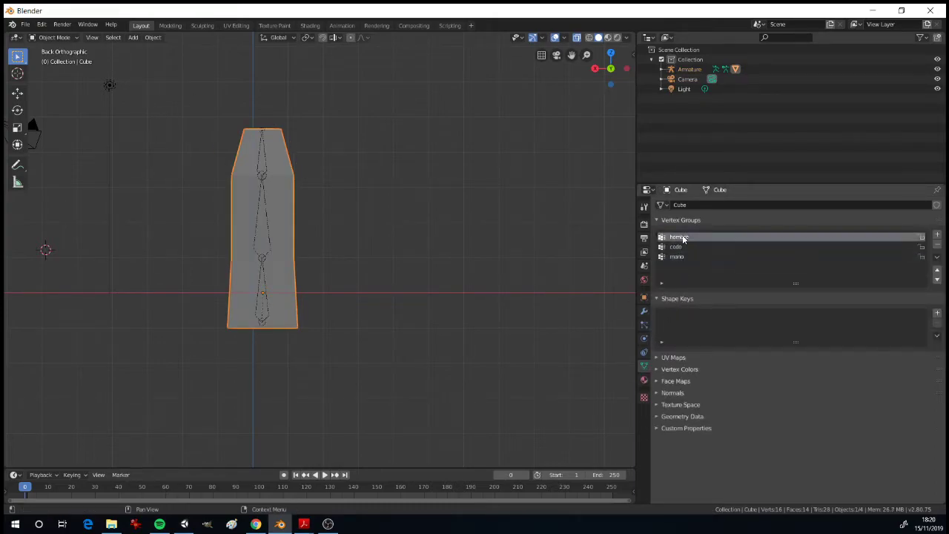
{"action": "key", "text": "Tab"}
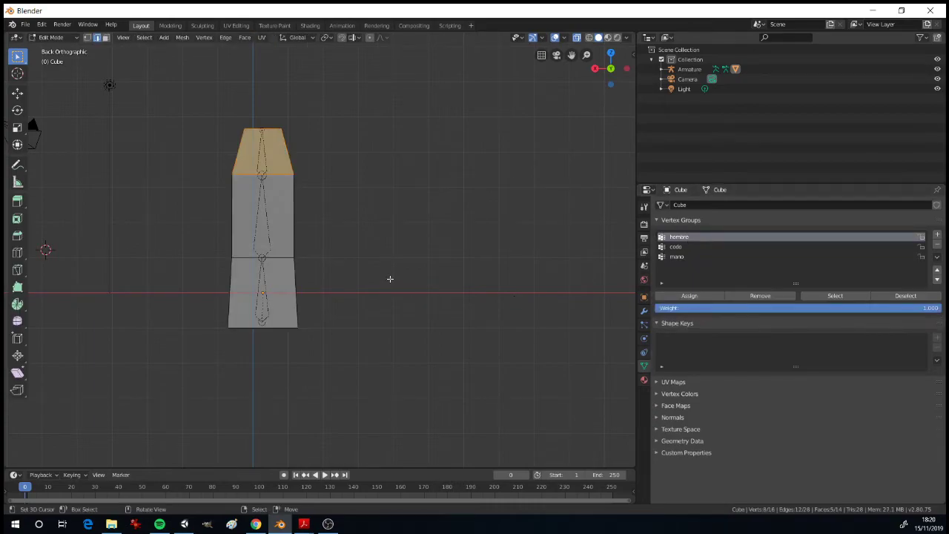
{"action": "key", "text": "a"}
{"action": "key", "text": "alt+a"}
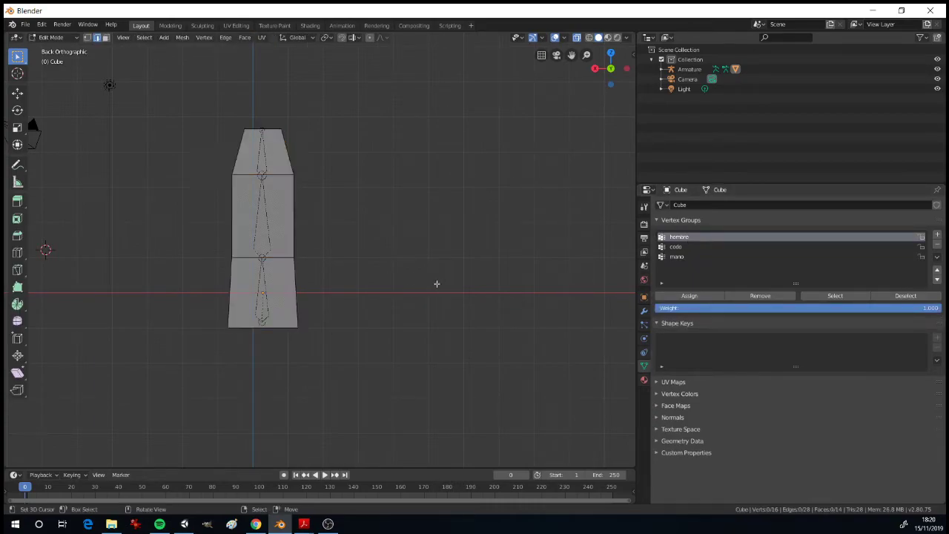
{"action": "left_click", "coordinate": [703, 296]}
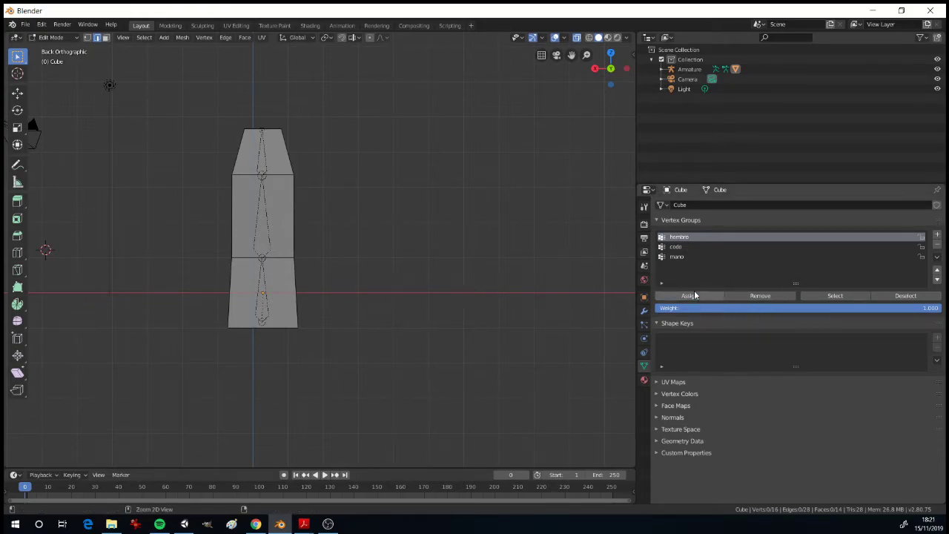
{"action": "left_click", "coordinate": [830, 301]}
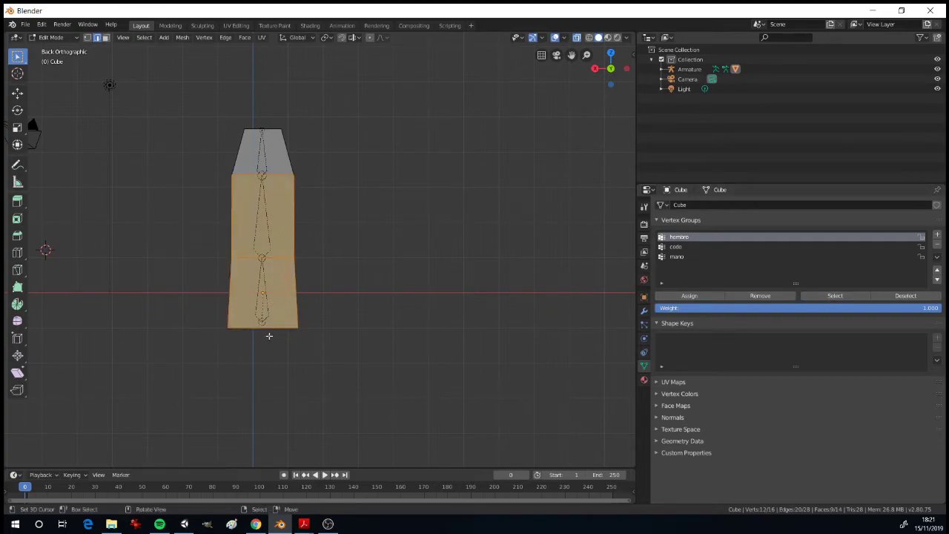
{"action": "left_click", "coordinate": [375, 269]}
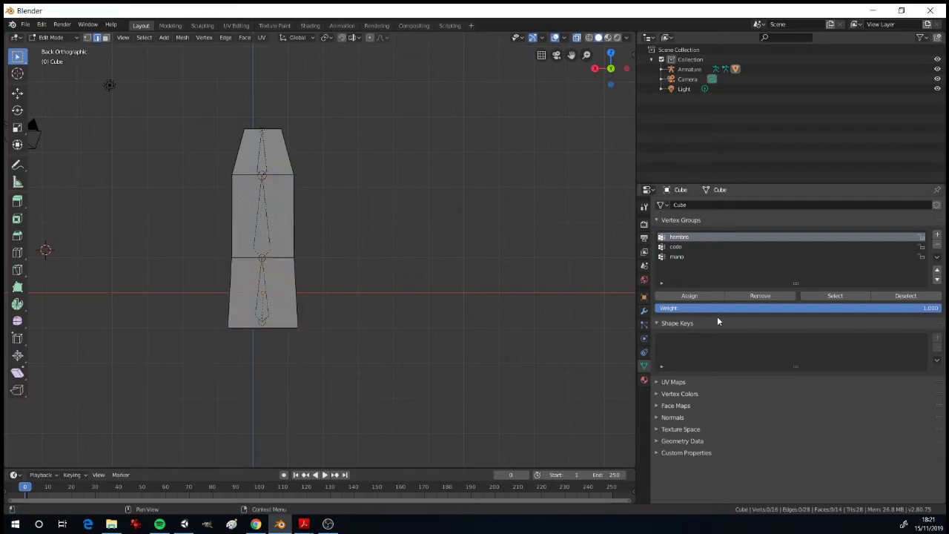
- Select the vertices of the codo and mano groups one after the other to inspect them, deselecting after each
{"action": "left_click", "coordinate": [675, 247]}
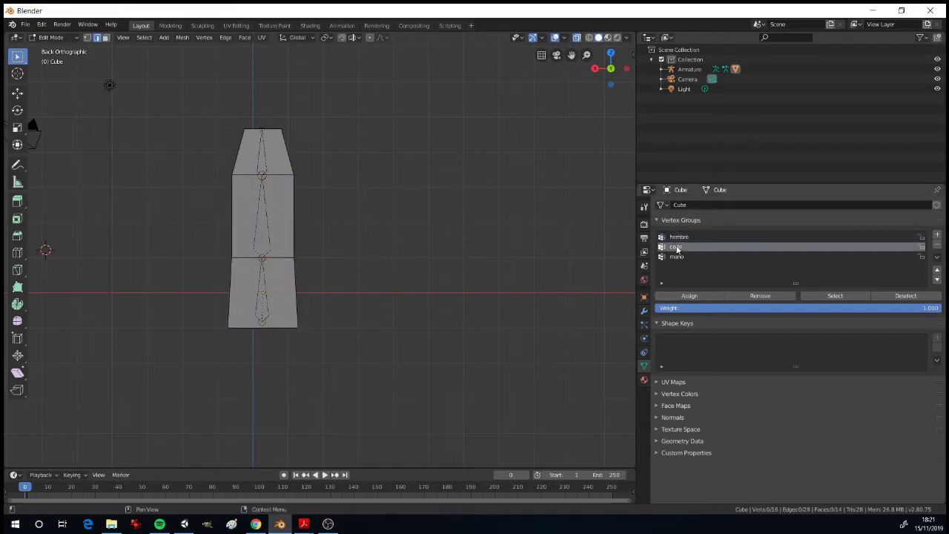
{"action": "left_click", "coordinate": [840, 295]}
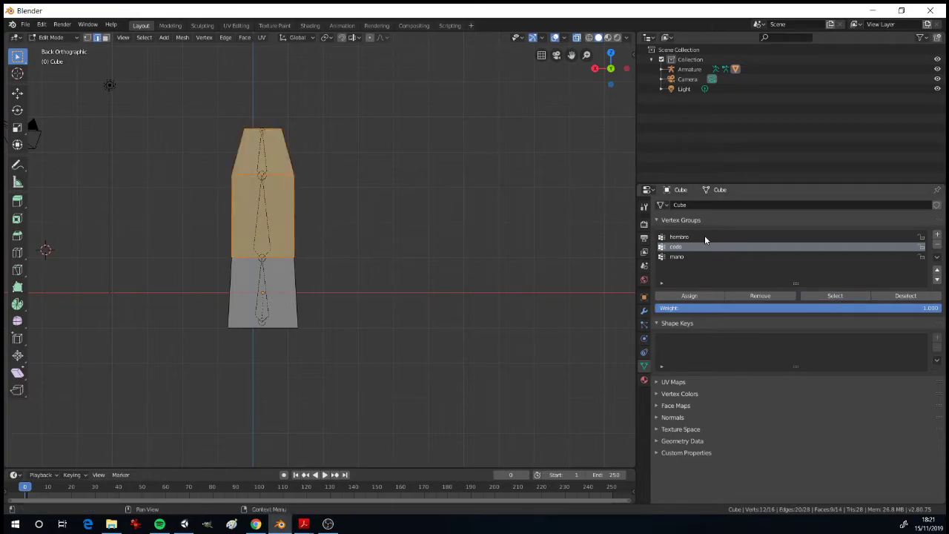
{"action": "left_click", "coordinate": [516, 265]}
{"action": "left_click", "coordinate": [686, 238]}
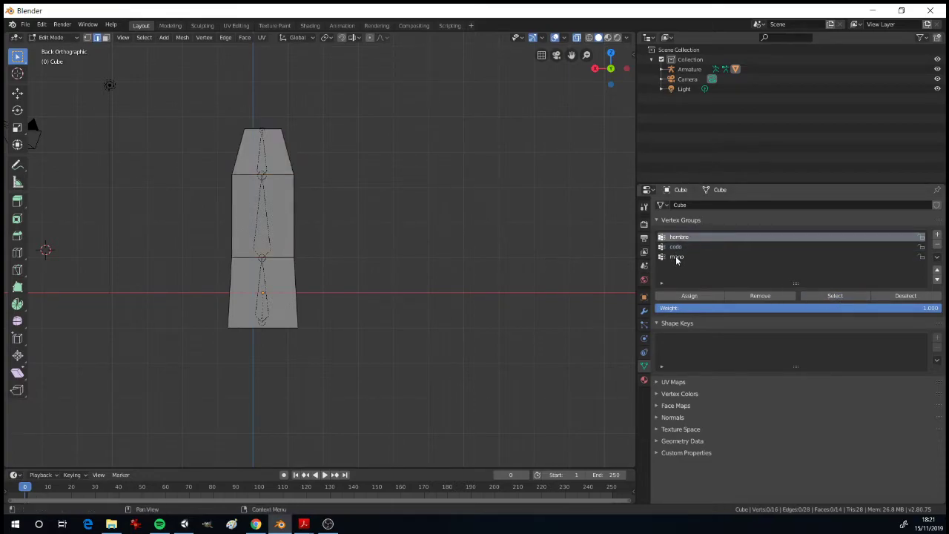
{"action": "left_click", "coordinate": [677, 256]}
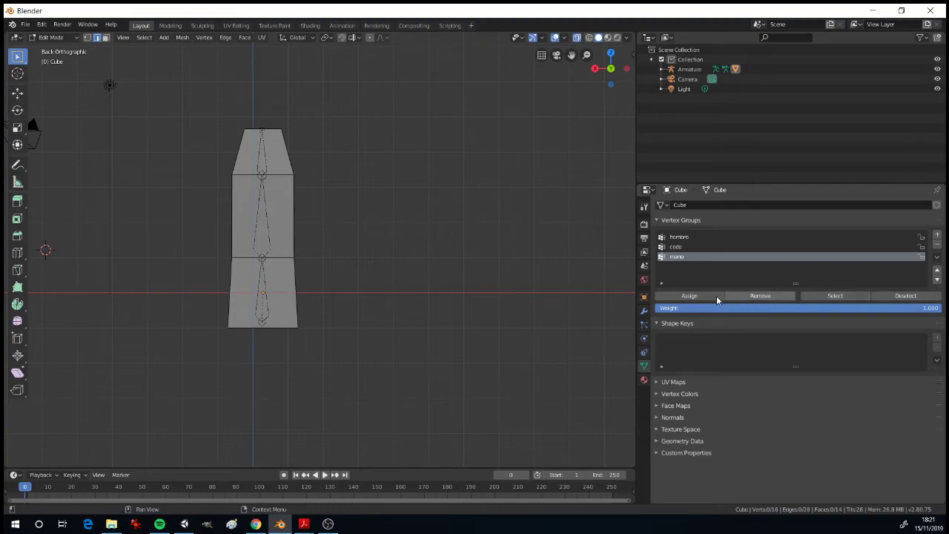
{"action": "left_click", "coordinate": [837, 296]}
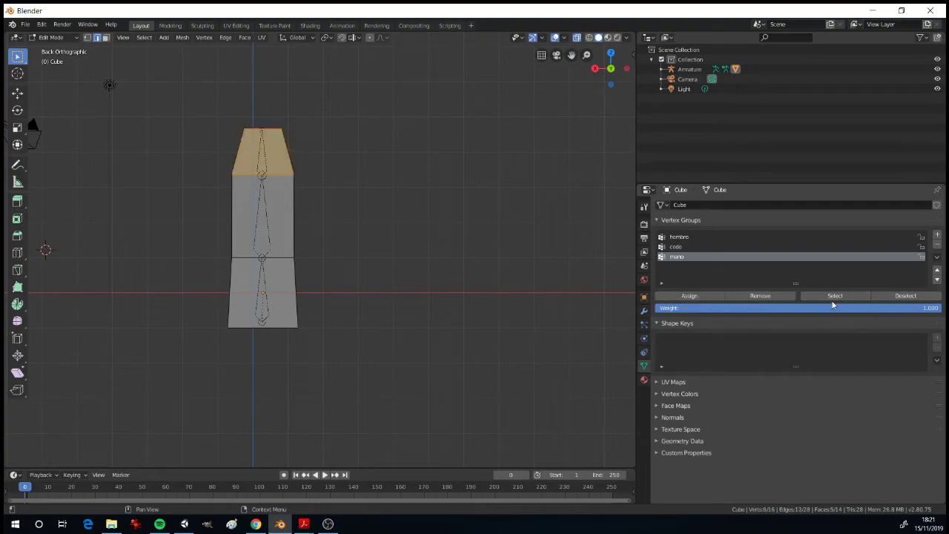
{"action": "left_click", "coordinate": [389, 190]}
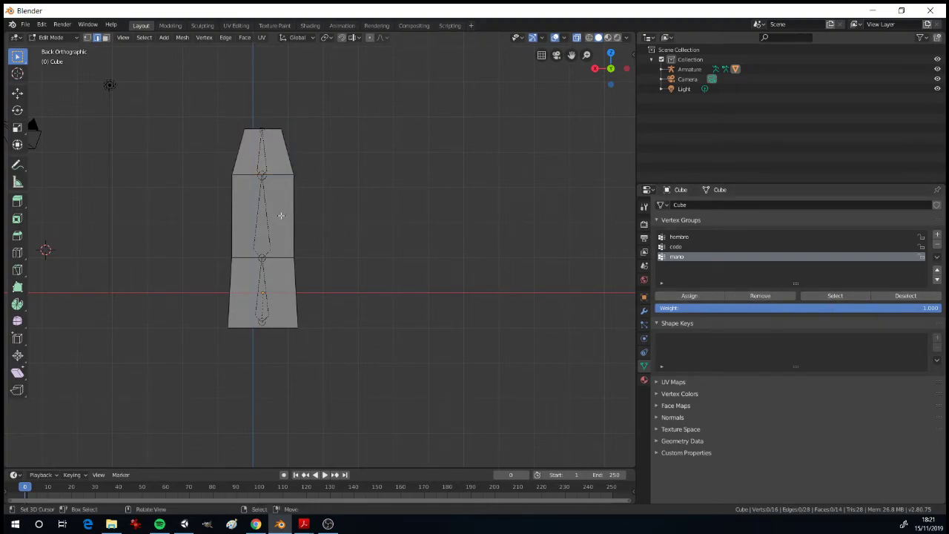
- Compare which vertices the hombro and codo groups share by selecting each group again, clearing the selection after each
{"action": "left_click", "coordinate": [680, 238]}
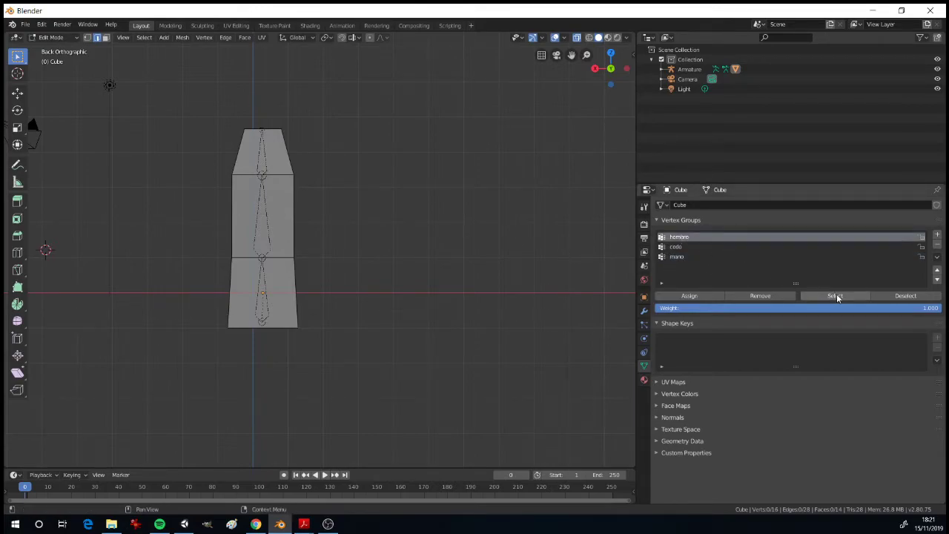
{"action": "left_click", "coordinate": [823, 296]}
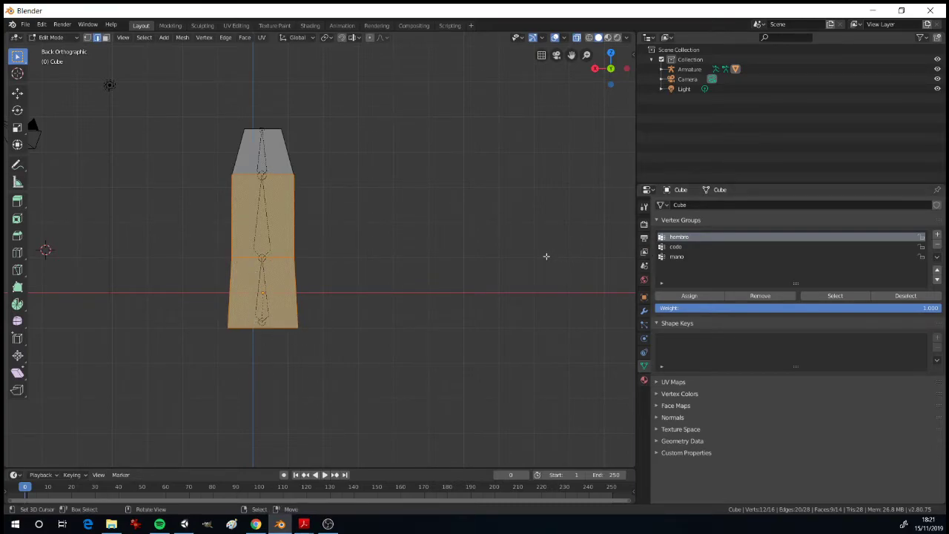
{"action": "key", "text": "alt+a"}
{"action": "left_click", "coordinate": [683, 247]}
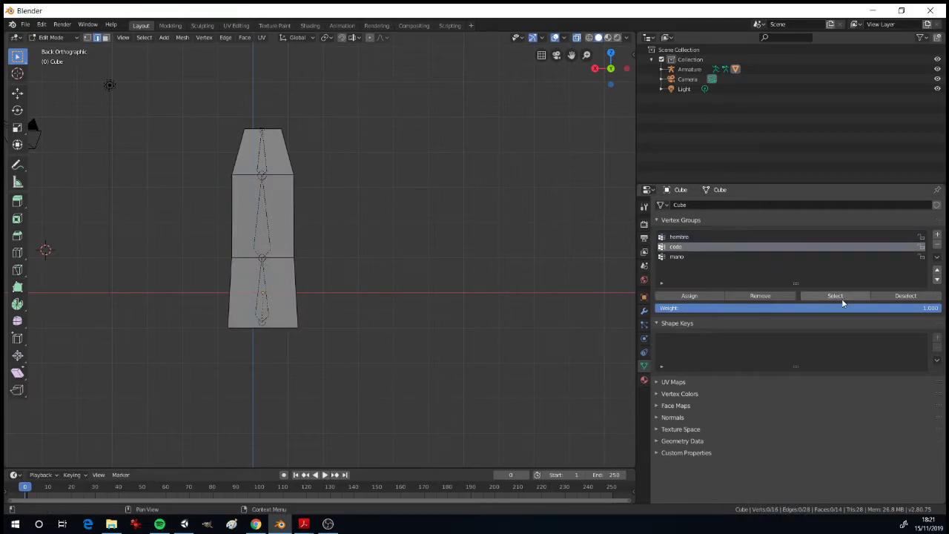
{"action": "left_click", "coordinate": [843, 297]}
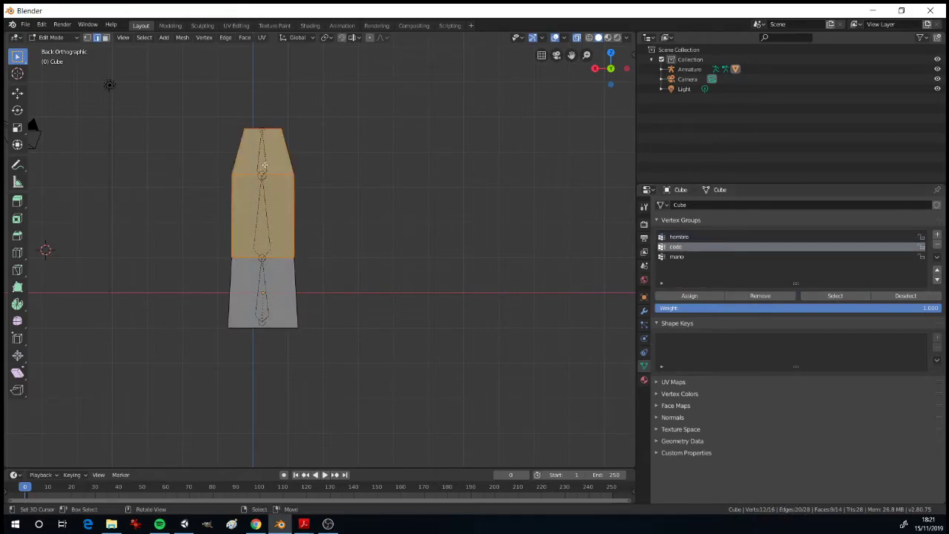
{"action": "left_click", "coordinate": [536, 271]}
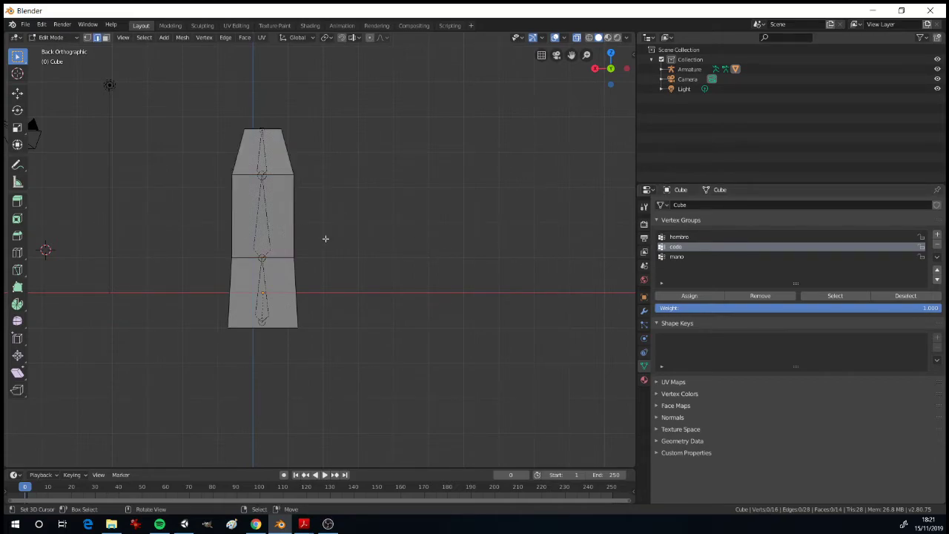
- Leave the mesh's Edit Mode, put the armature in Pose Mode and try rotating the codo bone, cancelling the rotation
{"action": "key", "text": "Tab"}
{"action": "left_click", "coordinate": [264, 215]}
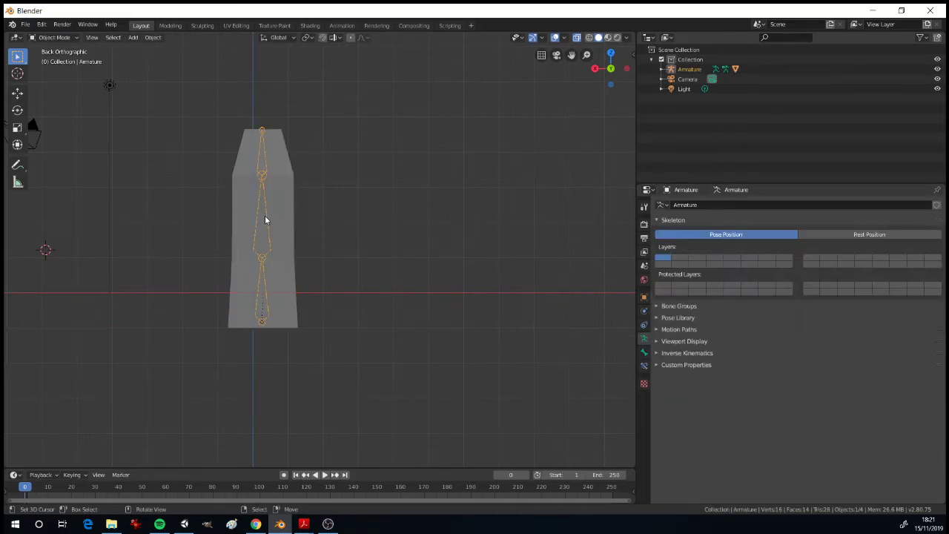
{"action": "left_click", "coordinate": [64, 39]}
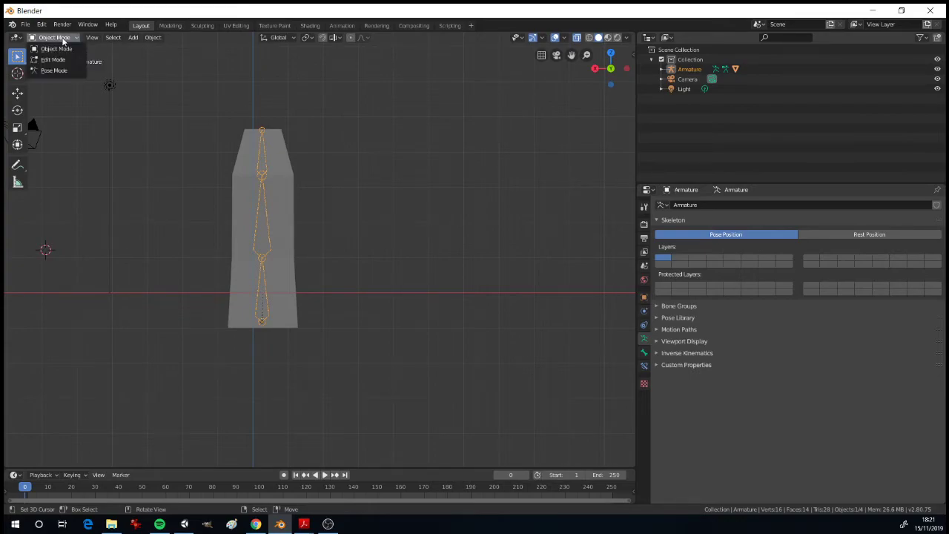
{"action": "left_click", "coordinate": [56, 71]}
{"action": "left_click", "coordinate": [265, 242]}
{"action": "key", "text": "r"}
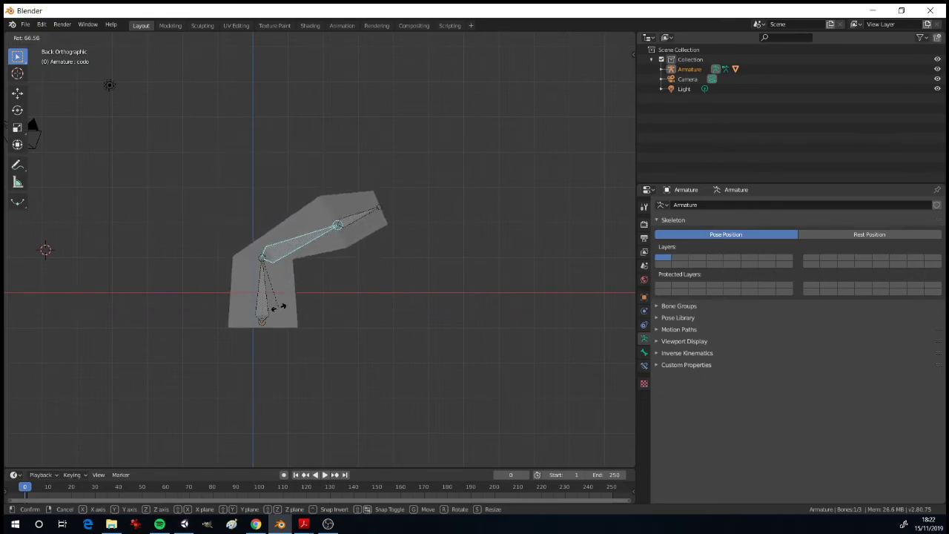
{"action": "right_click", "coordinate": [347, 257]}
- Try rotating the mano bone to test the mesh deformation, cancelling the rotation
{"action": "left_click", "coordinate": [320, 225]}
{"action": "left_click", "coordinate": [263, 166]}
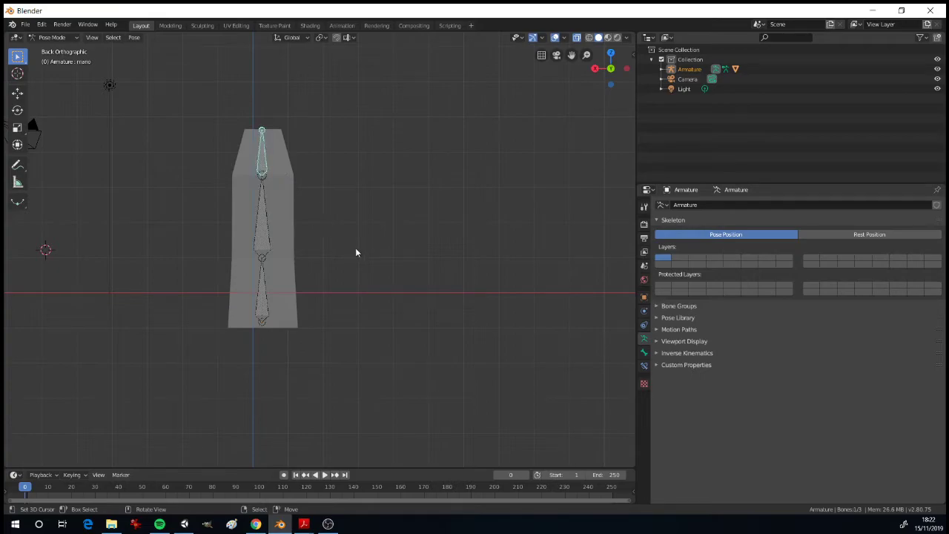
{"action": "key", "text": "r"}
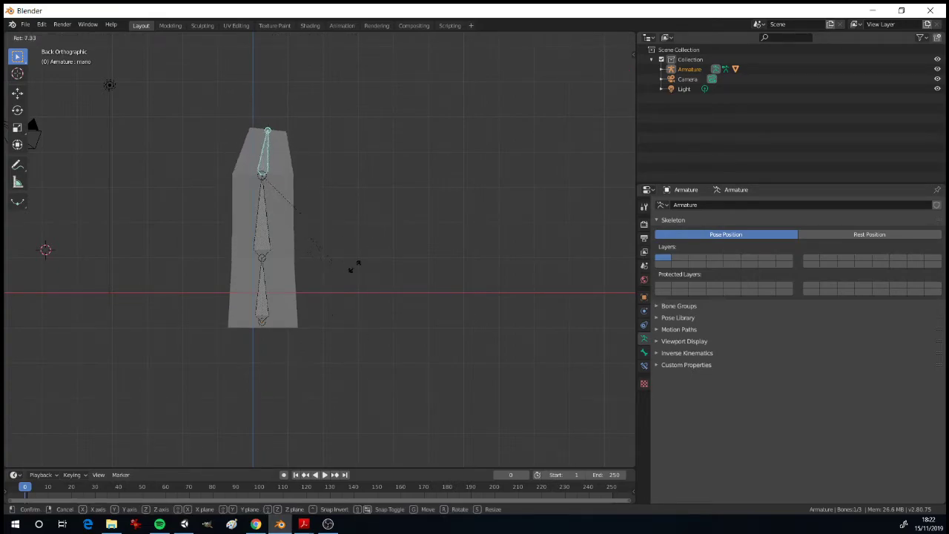
{"action": "right_click", "coordinate": [345, 220]}
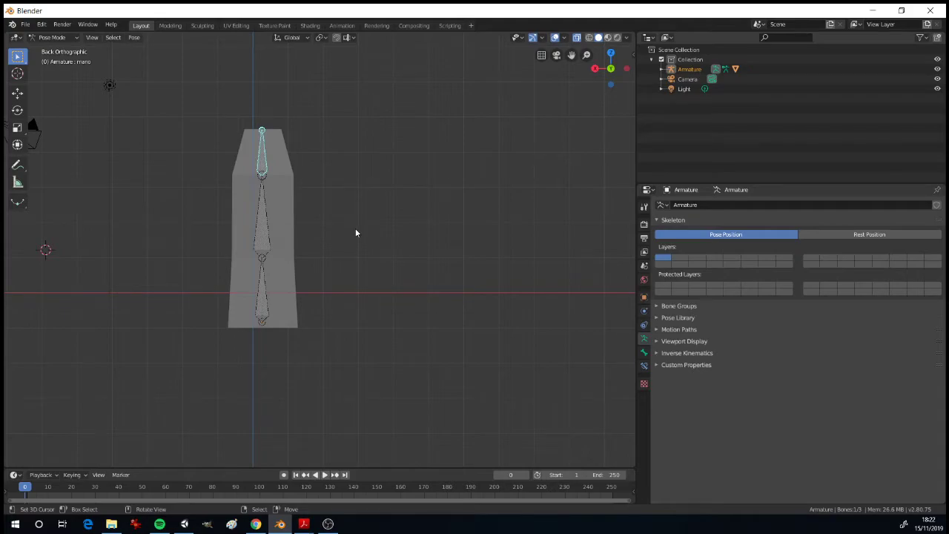
{"action": "middle_click_drag", "start_coordinate": [362, 252], "coordinate": [374, 281]}
- Open the file mesilla.blend and view the nightstand model from the front
{"action": "left_click", "coordinate": [302, 242]}
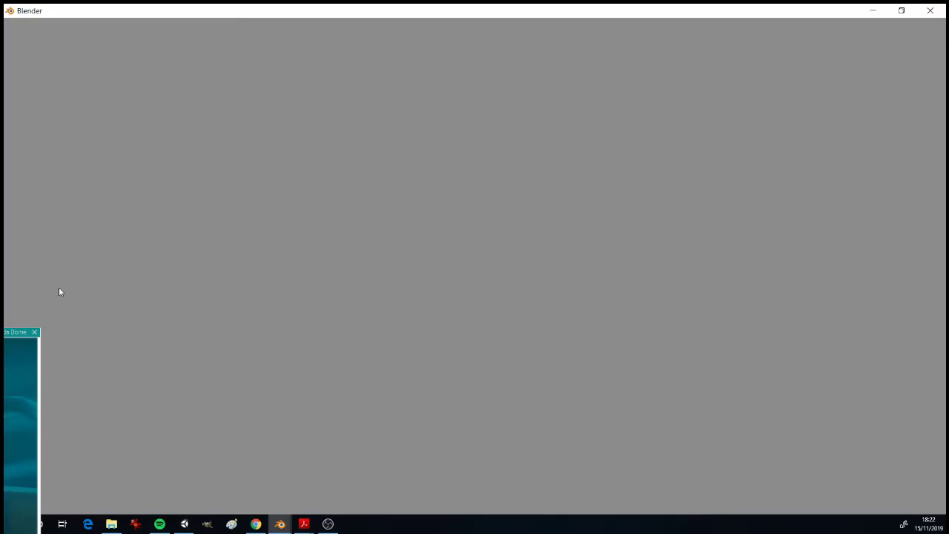
{"action": "left_click", "coordinate": [35, 333]}
{"action": "middle_click_drag", "start_coordinate": [125, 281], "coordinate": [175, 230]}
{"action": "middle_click_drag", "start_coordinate": [409, 193], "coordinate": [384, 189]}
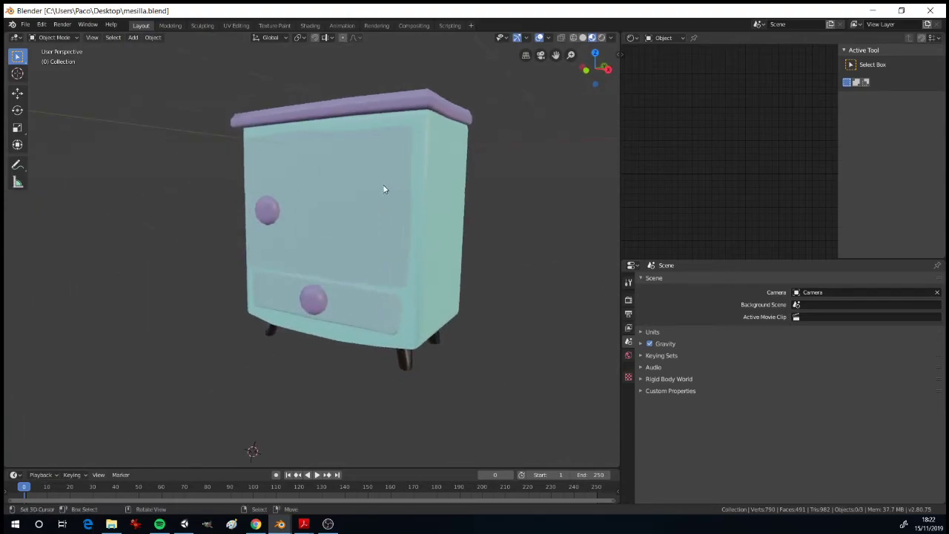
- In the nightstand mesh's Edit Mode, clear the selection and select the linked geometry of the lower drawer and its knob
{"action": "left_click", "coordinate": [356, 310]}
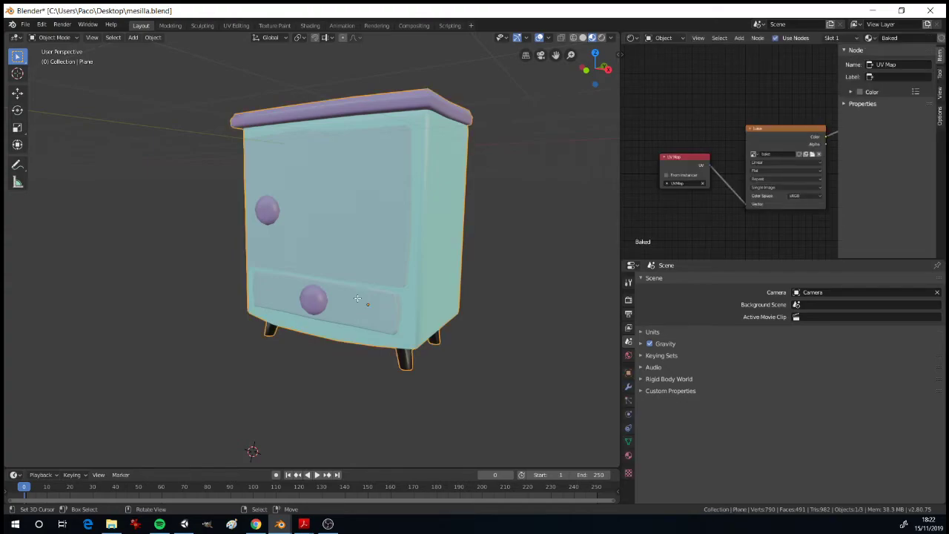
{"action": "key", "text": "Tab"}
{"action": "key", "text": "alt+a"}
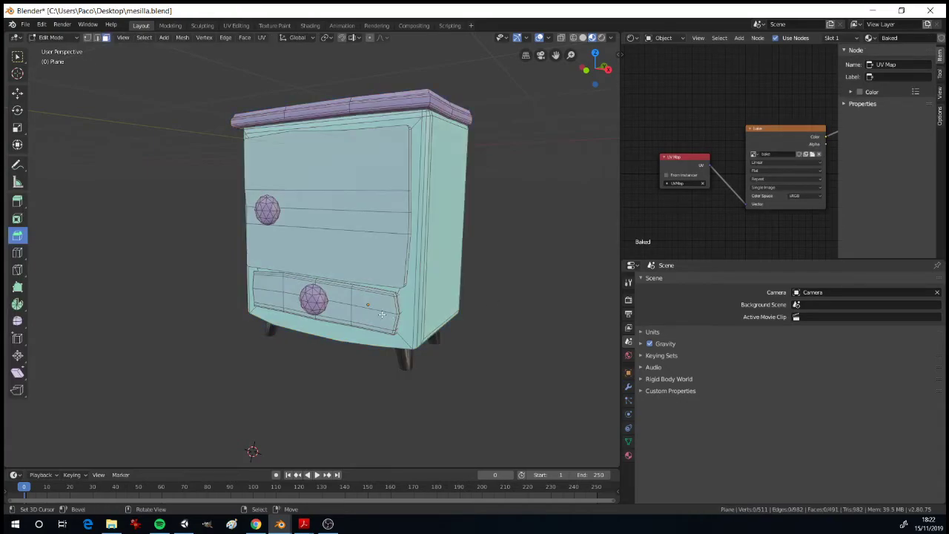
{"action": "key", "text": "l"}
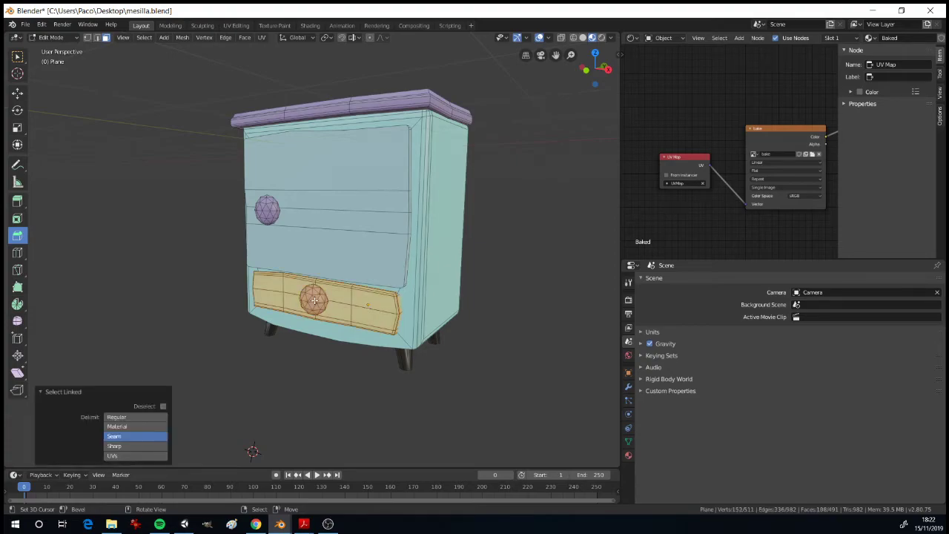
{"action": "middle_click_drag", "start_coordinate": [368, 298], "coordinate": [347, 315]}
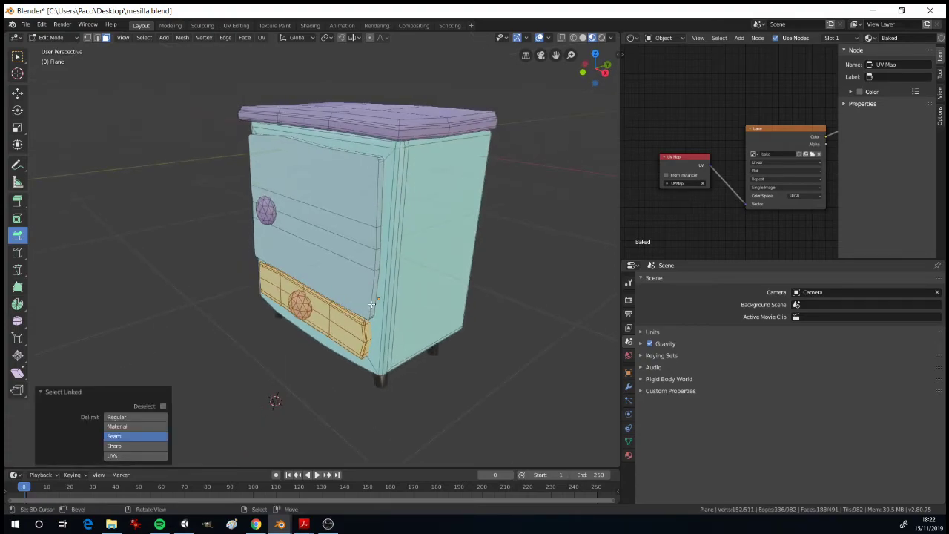
- Try sliding the selected lower drawer and its knob out of the nightstand along the global Y axis
{"action": "key", "text": "g"}
{"action": "key", "text": "y"}
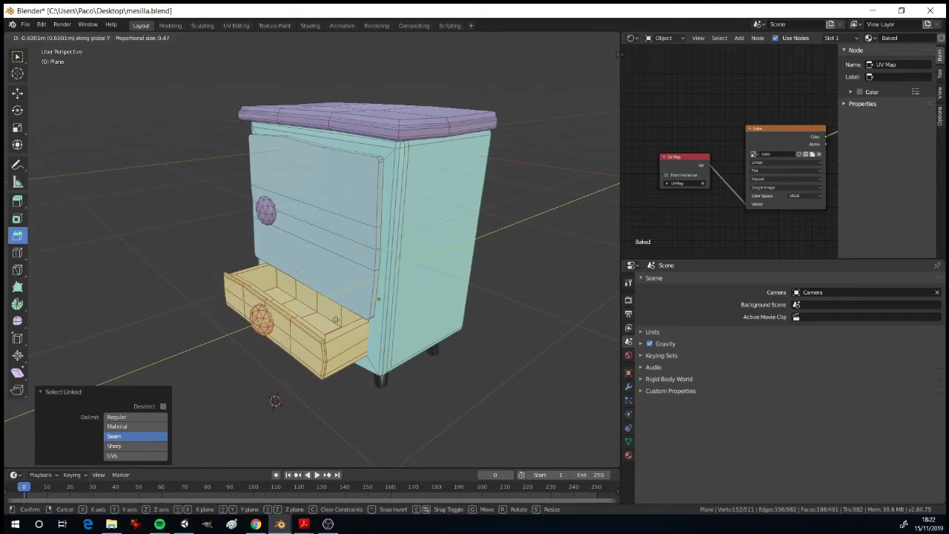
{"action": "key", "text": "Escape"}
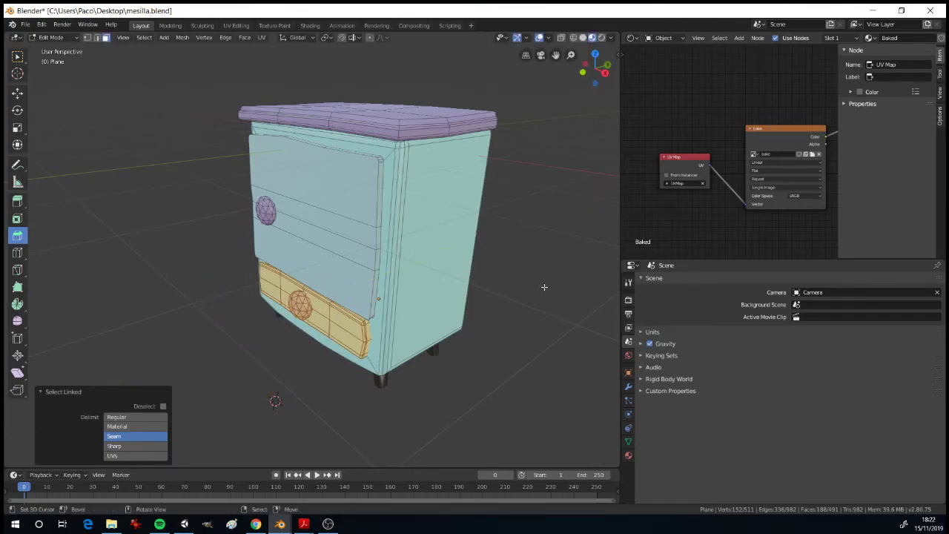
- Select only the linked geometry of the upper door and its knob, and try rotating them about the global Z axis
{"action": "key", "text": "alt+a"}
{"action": "key", "text": "l"}
{"action": "key", "text": "l"}
{"action": "middle_click_drag", "start_coordinate": [264, 210], "coordinate": [355, 279]}
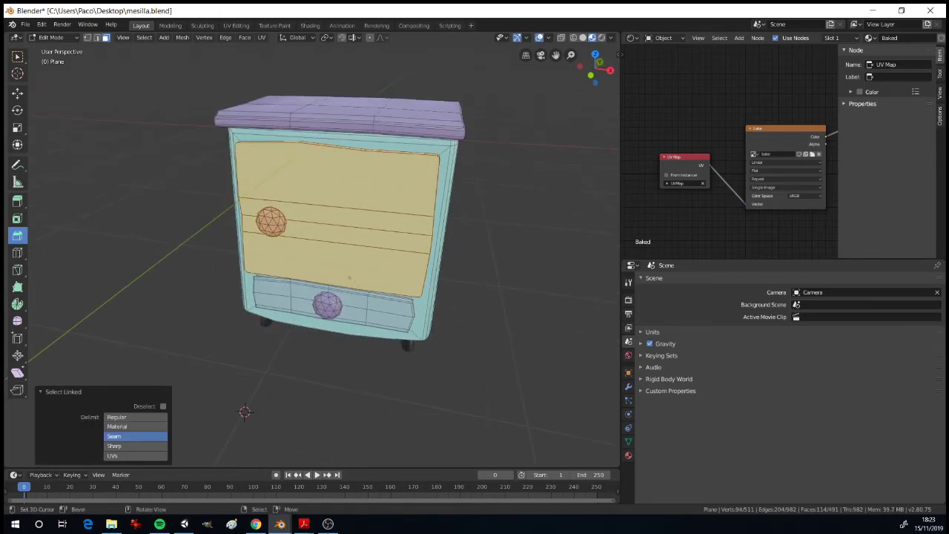
{"action": "key", "text": "r"}
{"action": "key", "text": "z"}
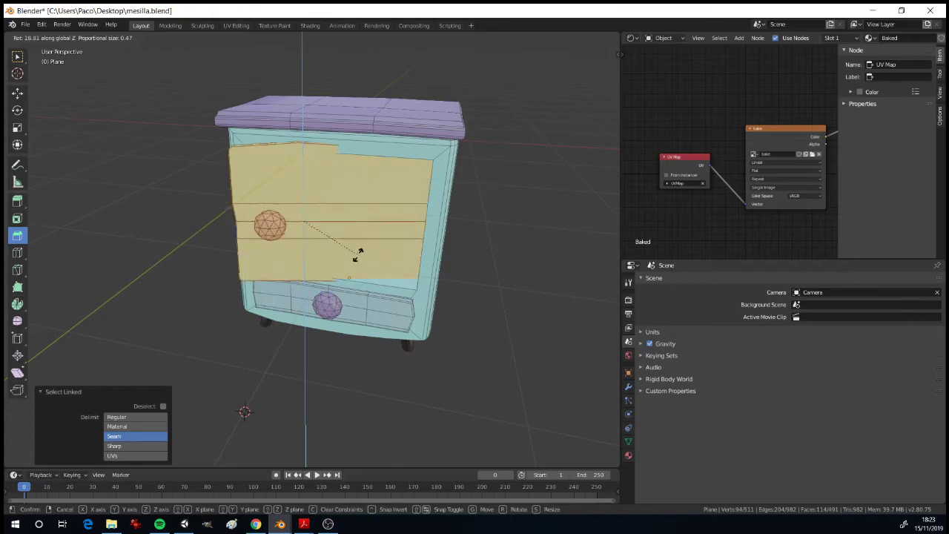
{"action": "key", "text": "Escape"}
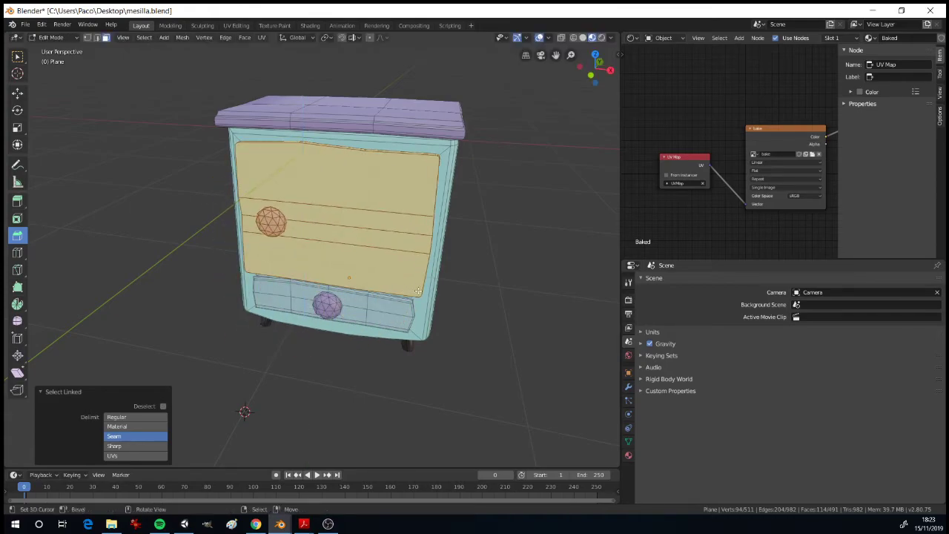
- Leave the nightstand's Edit Mode and add an armature to the scene, working from the front view
{"action": "key", "text": "Tab"}
{"action": "middle_click_drag", "start_coordinate": [440, 290], "coordinate": [396, 258]}
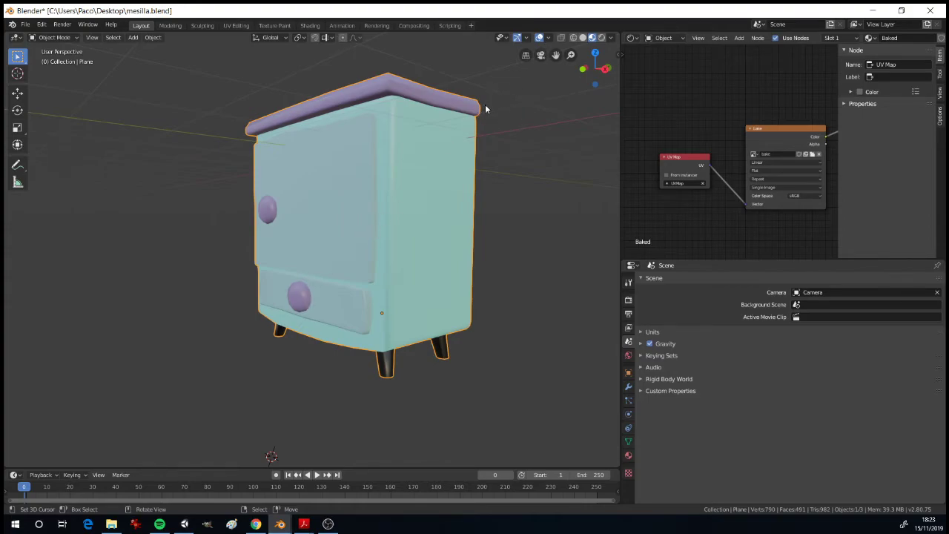
{"action": "key", "text": "KP_1"}
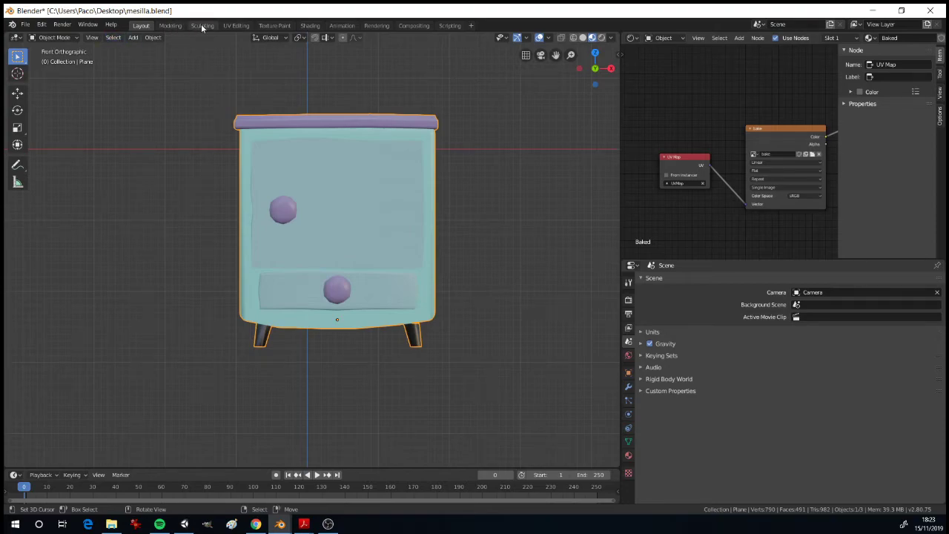
{"action": "left_click", "coordinate": [133, 37]}
{"action": "mouse_move", "coordinate": [141, 50]}
{"action": "left_click", "coordinate": [151, 112]}
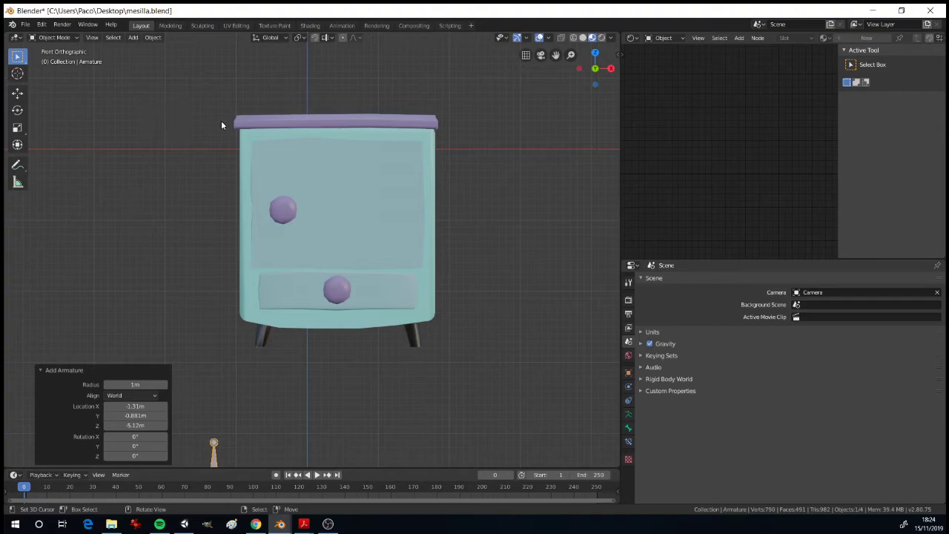
- Move the armature about 1.77 m along X and 2.35 m along Z, to the middle of the nightstand's base
{"action": "scroll", "coordinate": [301, 244], "scroll_direction": "down", "scroll_amount": 3}
{"action": "key", "text": "g"}
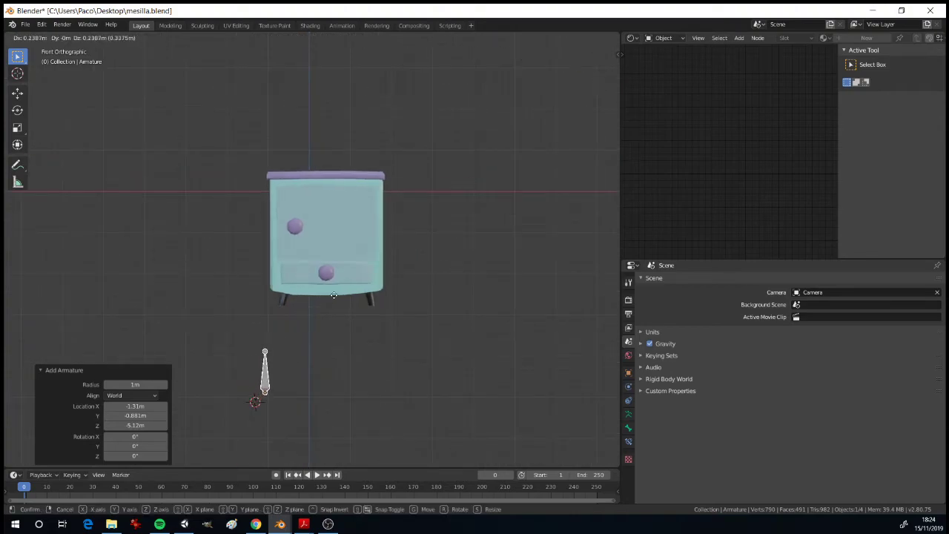
{"action": "left_click", "coordinate": [388, 214]}
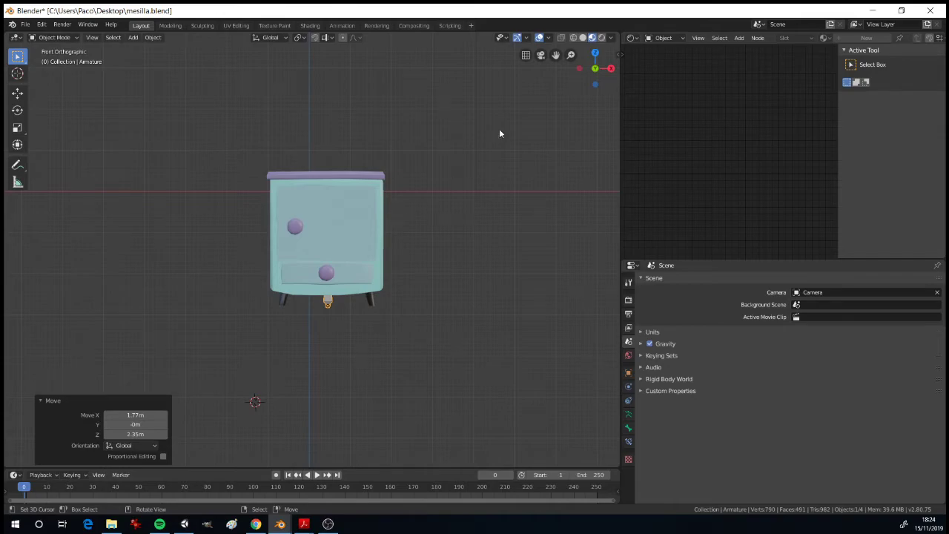
- From the right side view, lower the armature about 0.012 m and move it about 0.895 m along Y toward the nightstand's back
{"action": "left_click", "coordinate": [611, 68]}
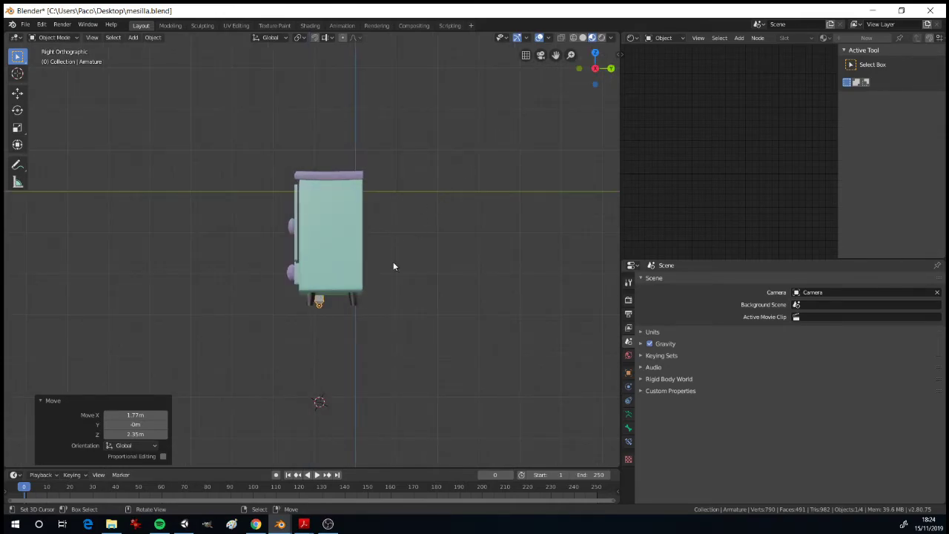
{"action": "key", "text": "g"}
{"action": "key", "text": "z"}
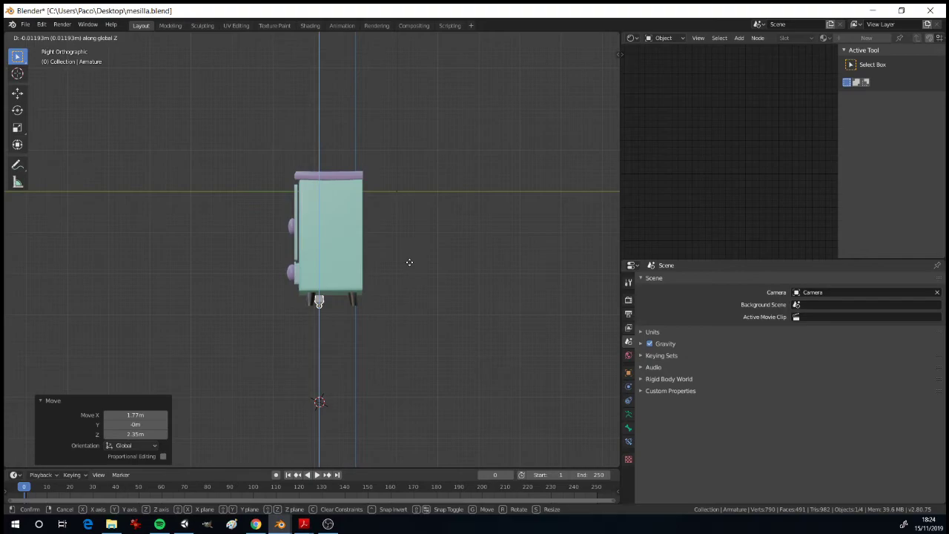
{"action": "left_click", "coordinate": [409, 262]}
{"action": "key", "text": "g"}
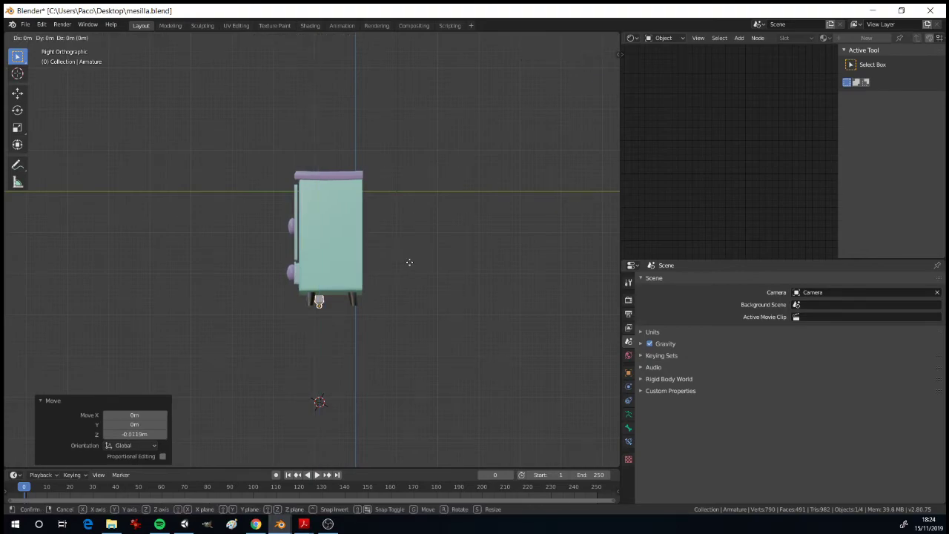
{"action": "key", "text": "y"}
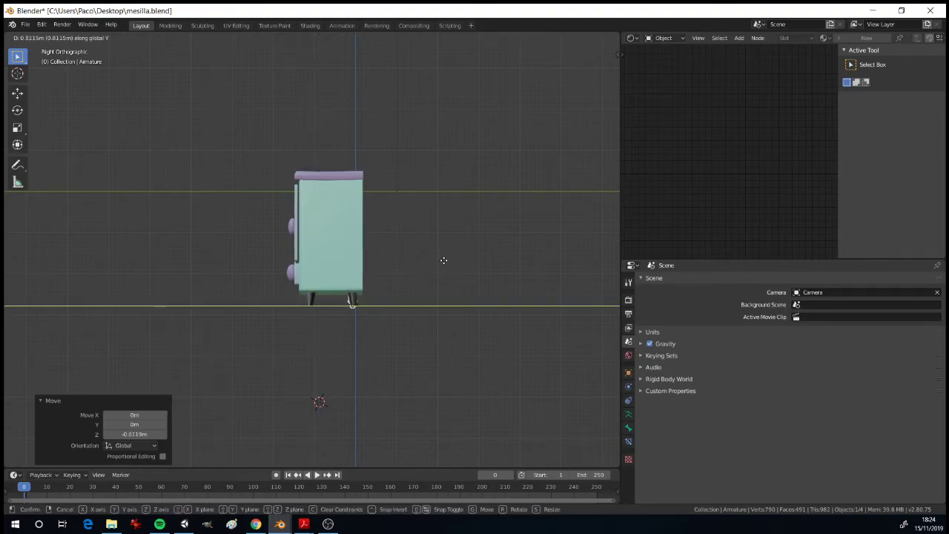
{"action": "left_click", "coordinate": [446, 260]}
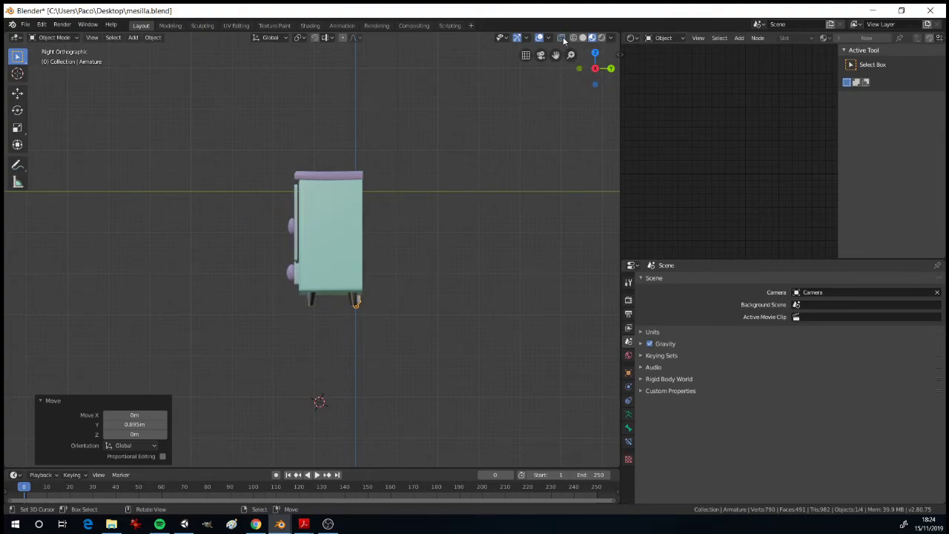
- Display the nightstand in solid shading with X-ray enabled and view it with the bone from the right side
{"action": "middle_click_drag", "start_coordinate": [483, 169], "coordinate": [358, 218]}
{"action": "left_click", "coordinate": [359, 218]}
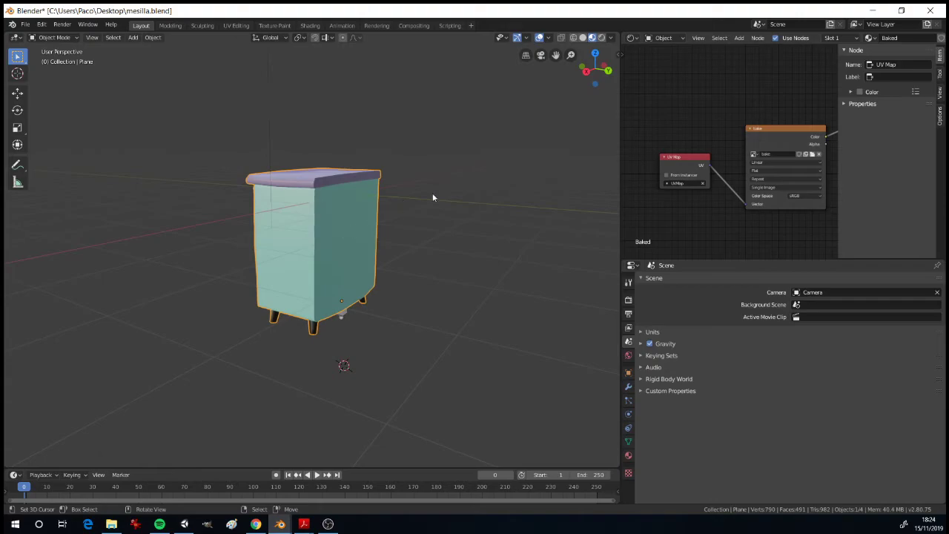
{"action": "middle_click_drag", "start_coordinate": [494, 123], "coordinate": [532, 58]}
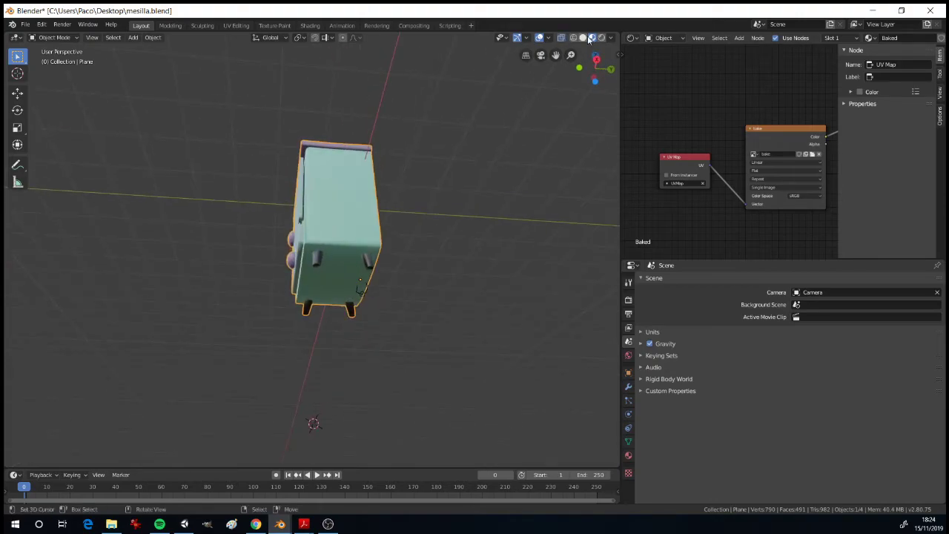
{"action": "left_click", "coordinate": [584, 37]}
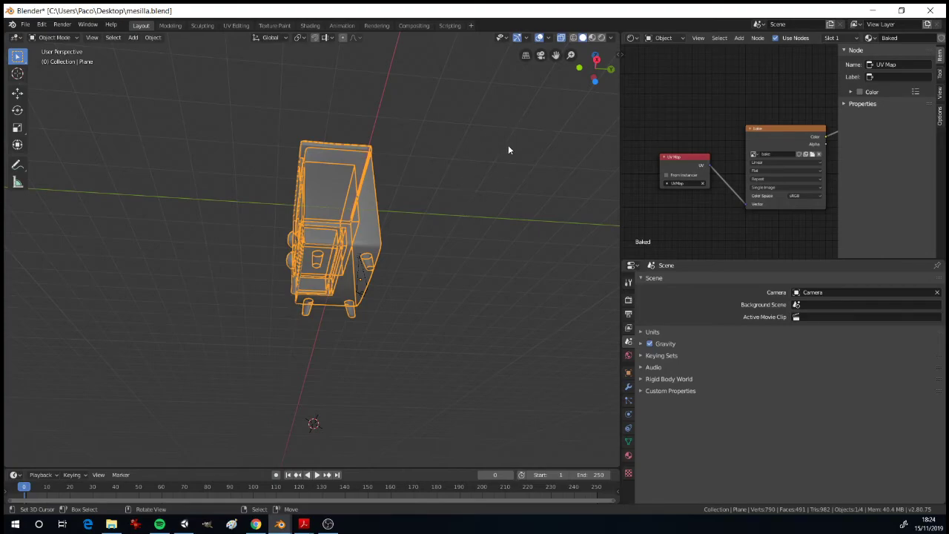
{"action": "left_click", "coordinate": [594, 80]}
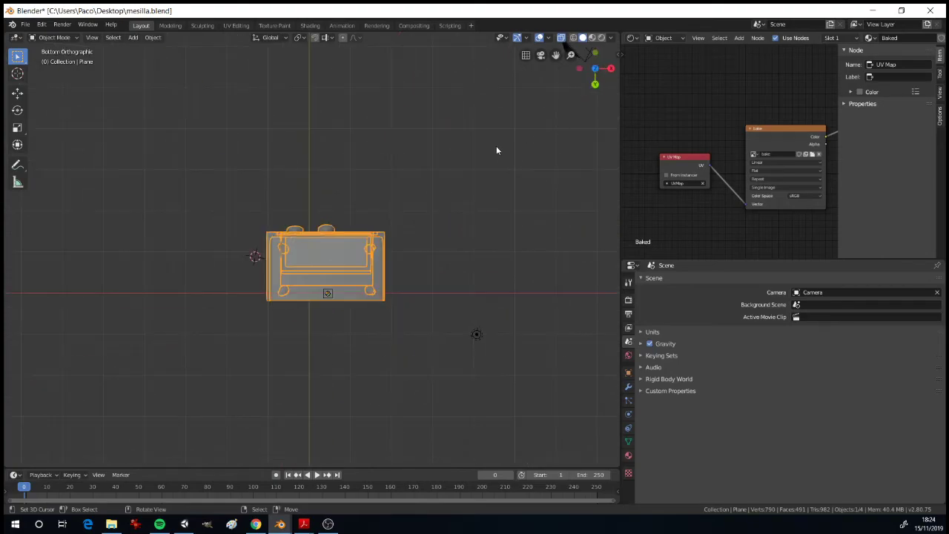
{"action": "left_click_drag", "start_coordinate": [595, 71], "coordinate": [471, 176]}
{"action": "key", "text": "KP_3"}
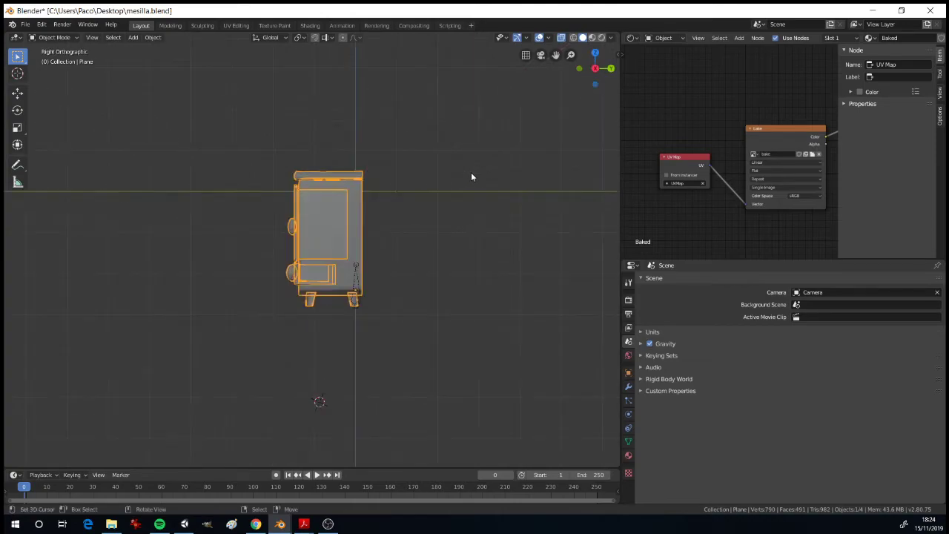
{"action": "scroll", "coordinate": [470, 182], "scroll_direction": "up", "scroll_amount": 2}
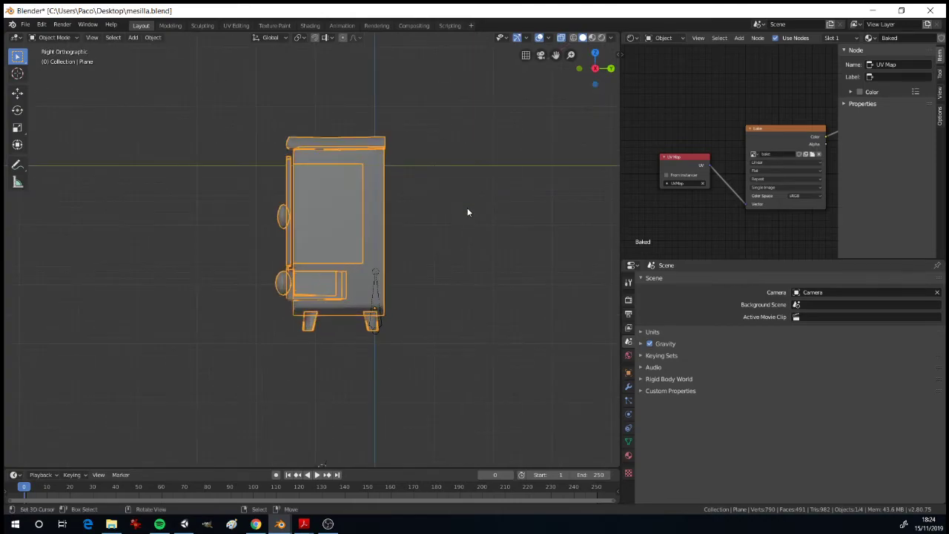
- Select the armature and rename its bone as mueble
{"action": "left_click", "coordinate": [379, 295]}
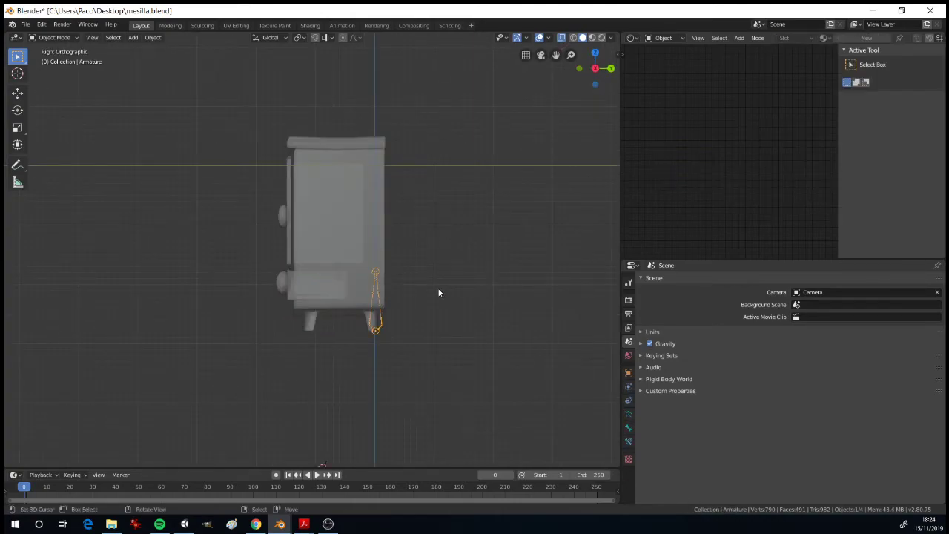
{"action": "left_click", "coordinate": [628, 428]}
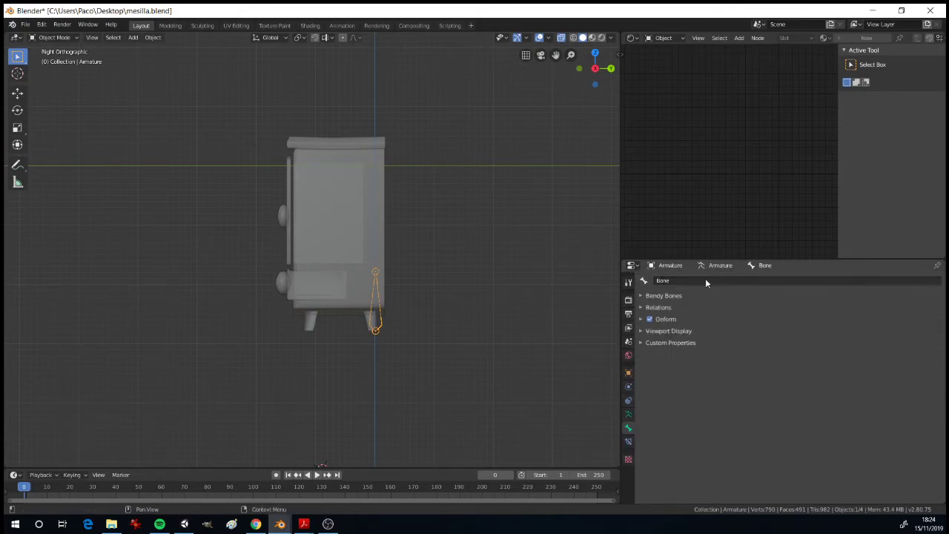
{"action": "left_click", "coordinate": [705, 280]}
{"action": "type", "text": "mueble"}
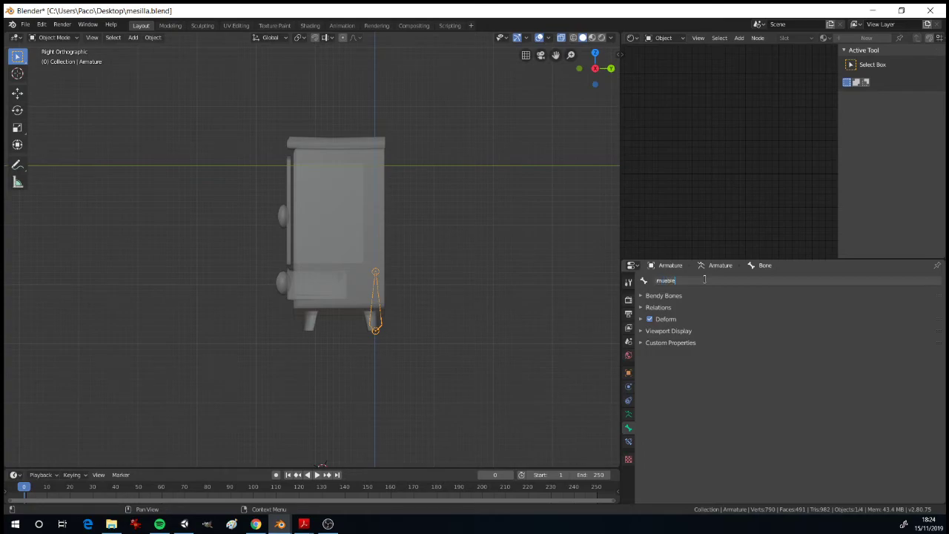
{"action": "key", "text": "Return"}
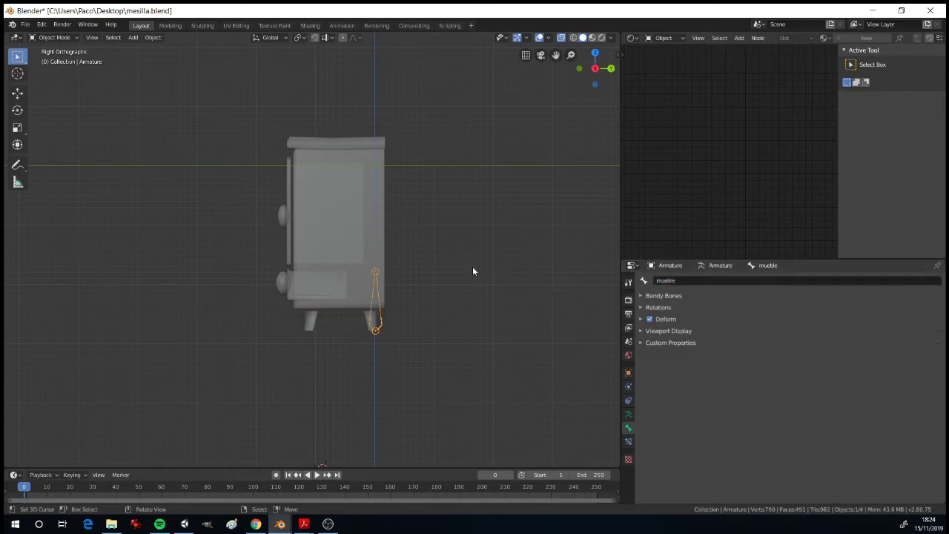
- In the armature's Edit Mode, raise the bone's upper tip about 2.14 m along Z to the nightstand's tabletop
{"action": "left_click", "coordinate": [376, 275]}
{"action": "left_click", "coordinate": [376, 275]}
{"action": "key", "text": "Tab"}
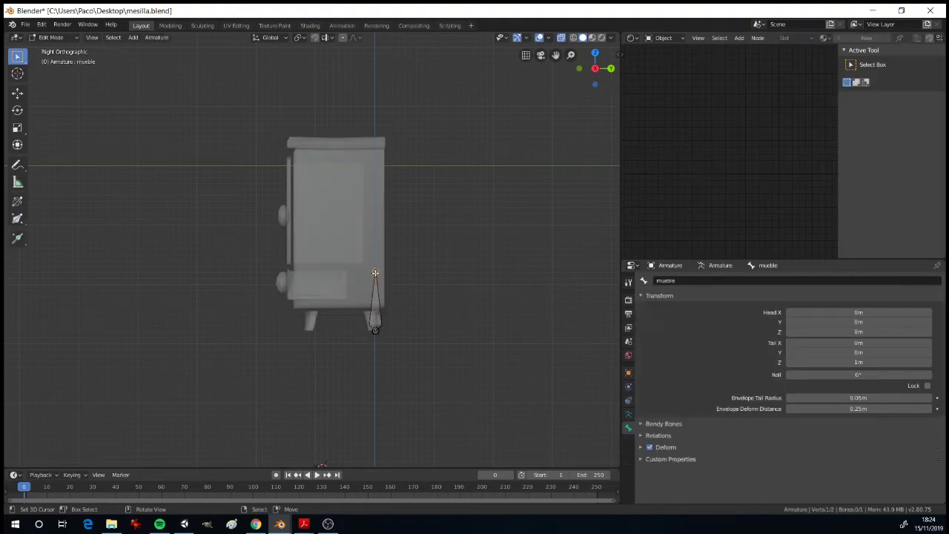
{"action": "key", "text": "g"}
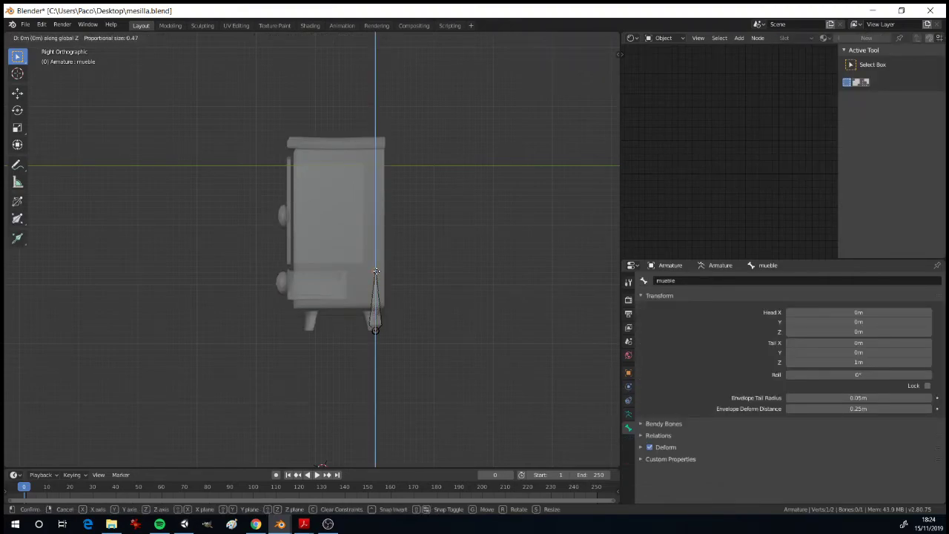
{"action": "key", "text": "z"}
{"action": "left_click", "coordinate": [399, 146]}
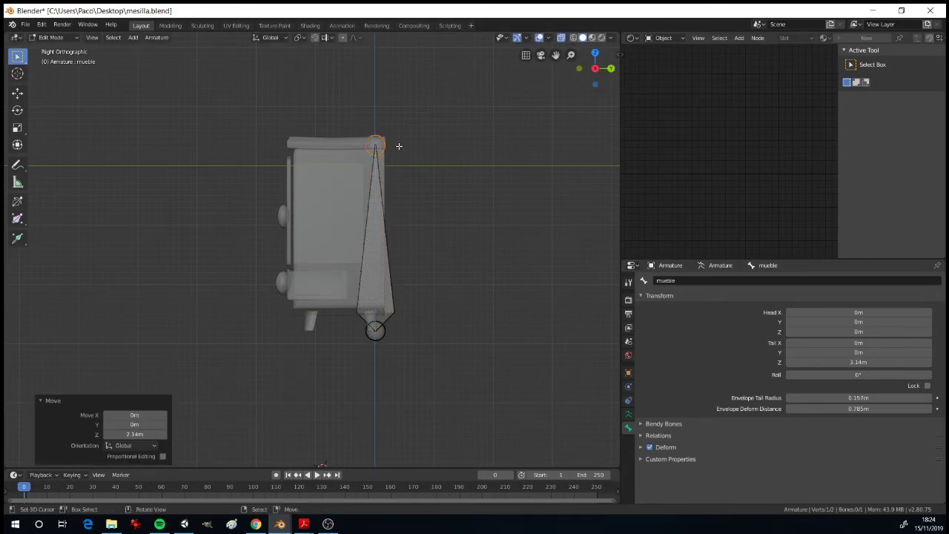
- Extrude a second bone about 1.34 m from the mueble bone's upper tip along negative Y, toward the tabletop's front edge
{"action": "key", "text": "alt+a"}
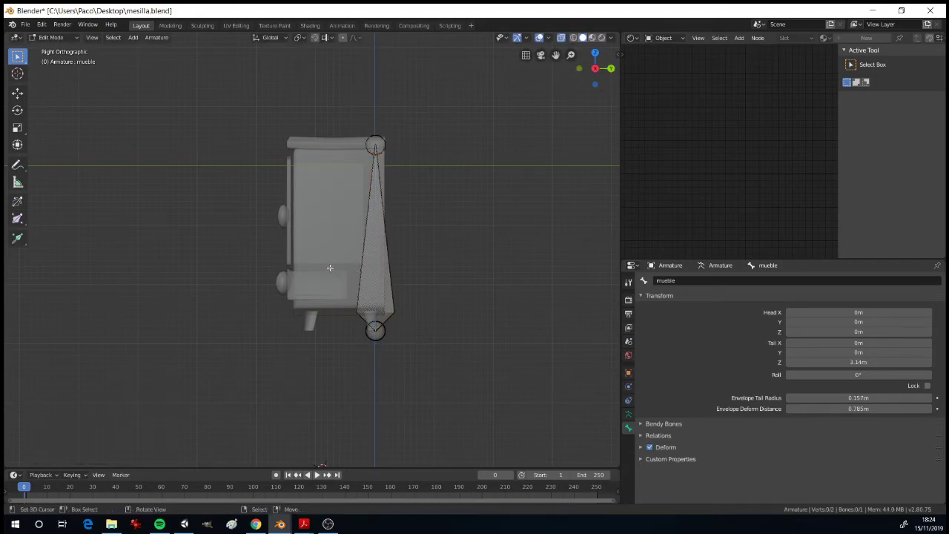
{"action": "left_click", "coordinate": [376, 152]}
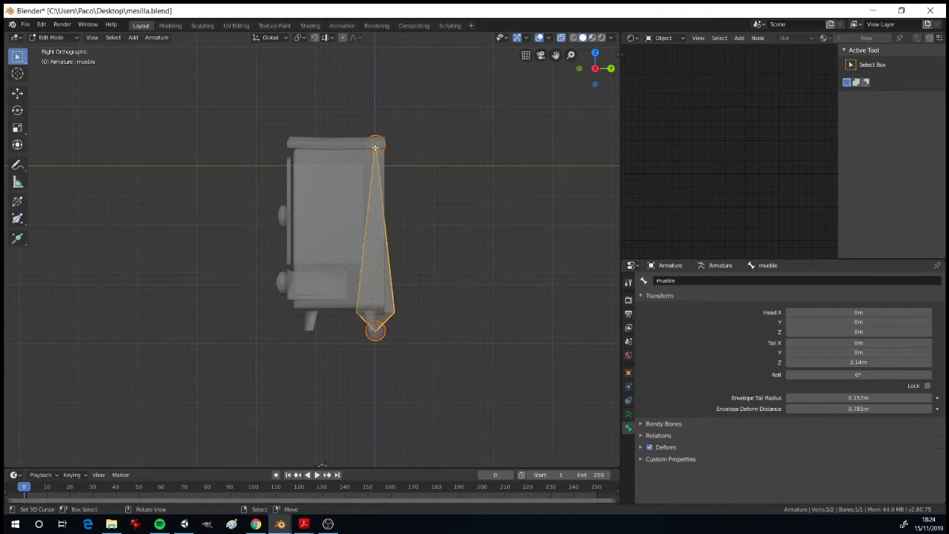
{"action": "left_click", "coordinate": [377, 143]}
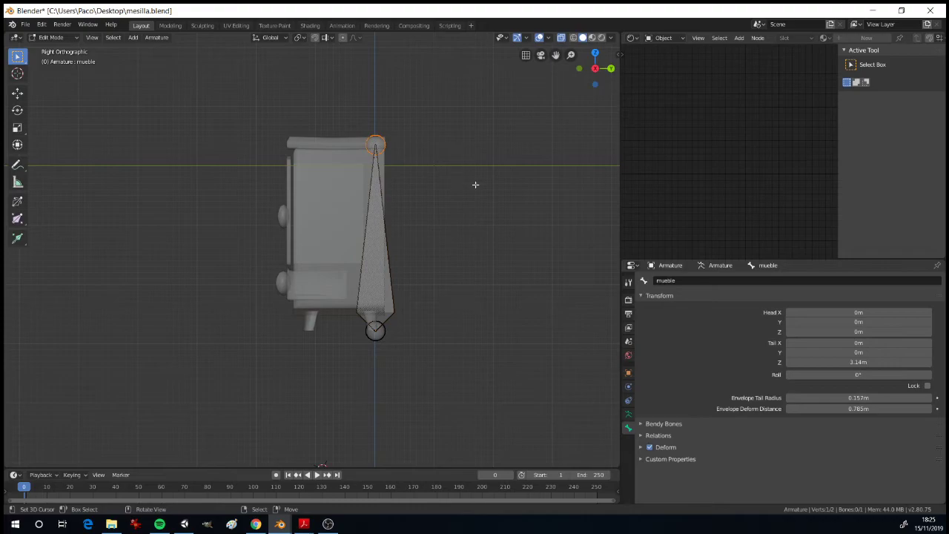
{"action": "key", "text": "e"}
{"action": "key", "text": "y"}
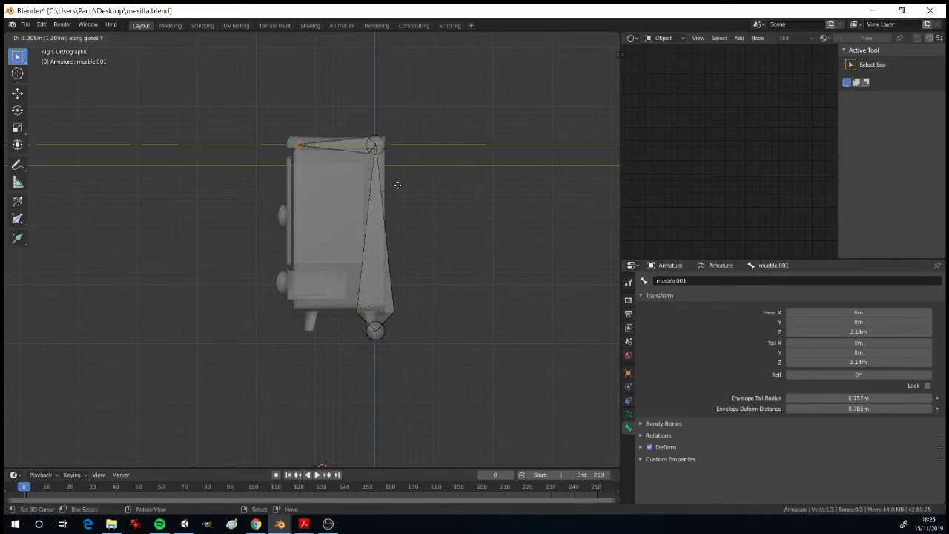
{"action": "left_click", "coordinate": [396, 185]}
- Disconnect the tabletop-level second bone from the mueble bone while keeping its parent relationship
{"action": "scroll", "coordinate": [396, 186], "scroll_direction": "up", "scroll_amount": 1}
{"action": "left_click", "coordinate": [365, 118]}
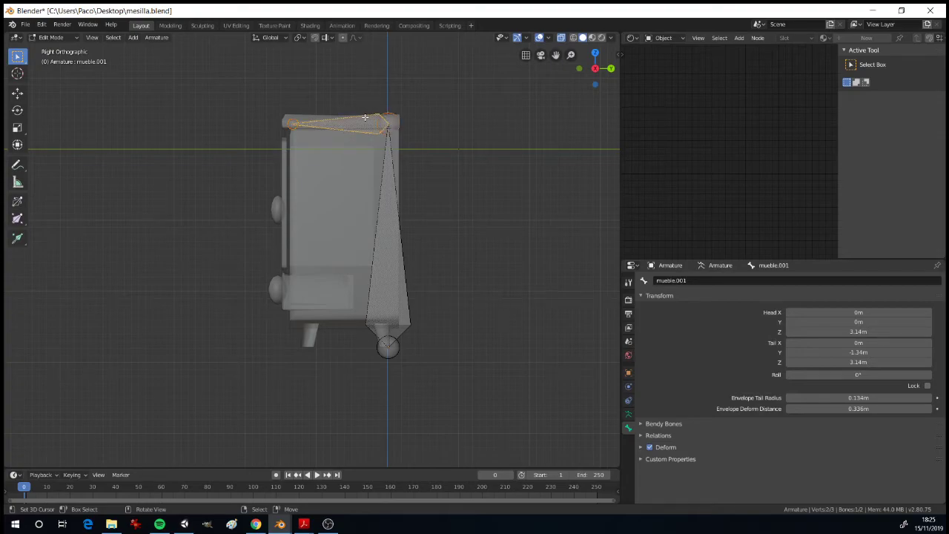
{"action": "left_click", "coordinate": [153, 37]}
{"action": "left_click", "coordinate": [158, 38]}
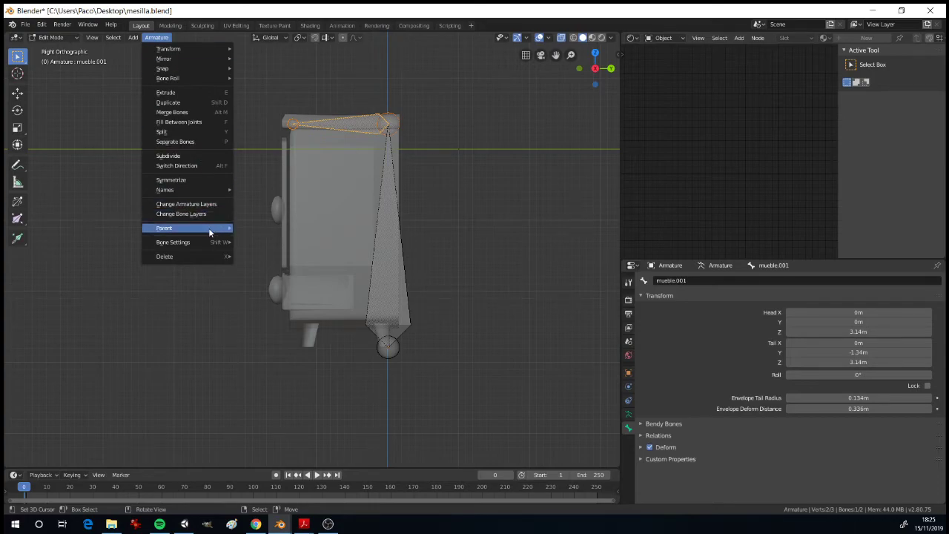
{"action": "mouse_move", "coordinate": [210, 232]}
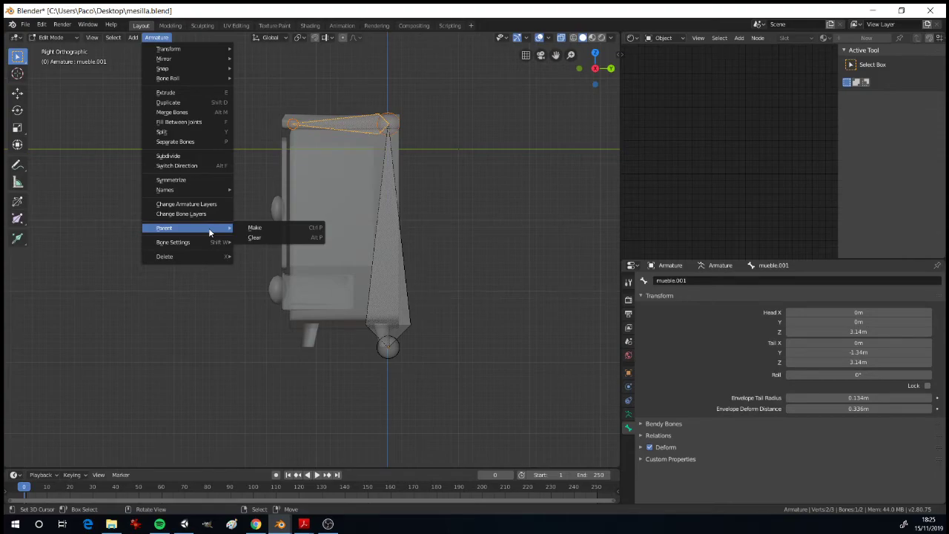
{"action": "left_click", "coordinate": [268, 238]}
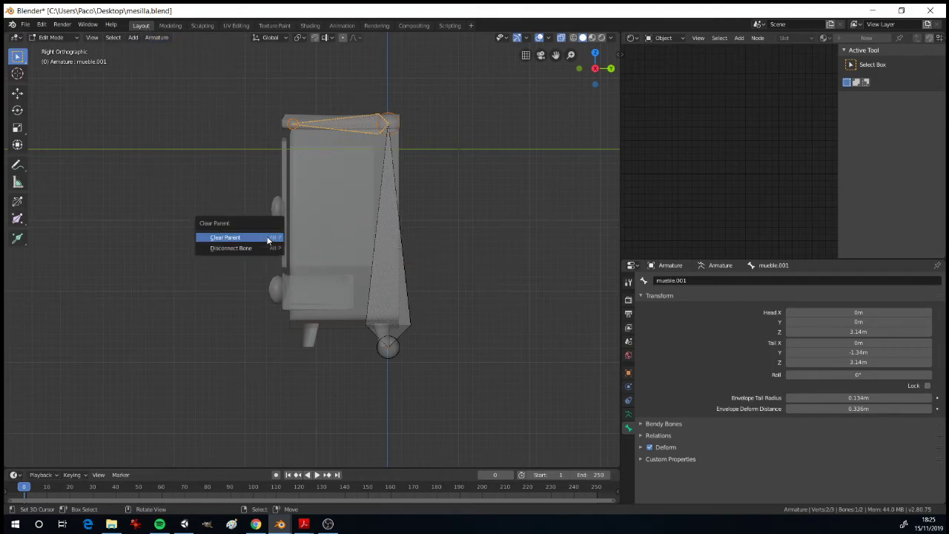
{"action": "left_click", "coordinate": [236, 248]}
- Move the disconnected bone about 2.32 m down along Z to the height of the drawer
{"action": "left_click", "coordinate": [343, 129]}
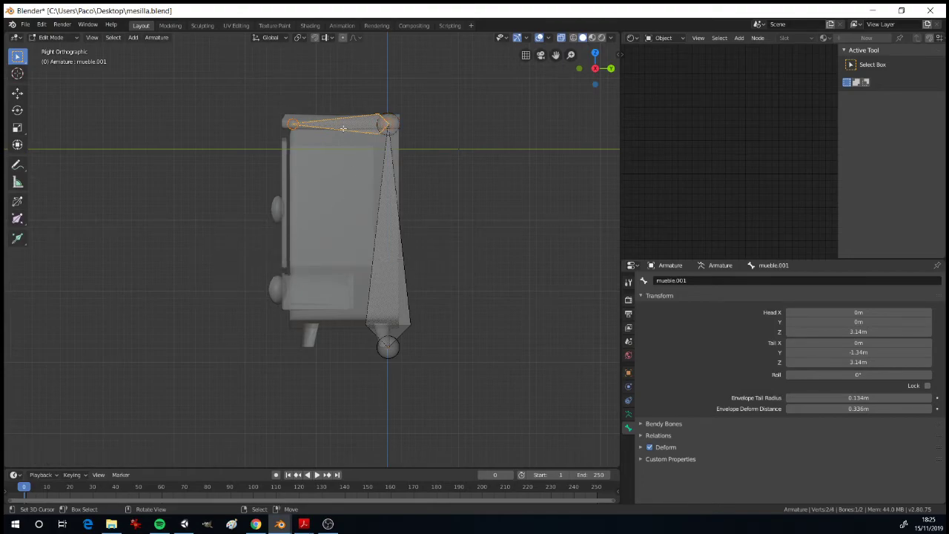
{"action": "key", "text": "g"}
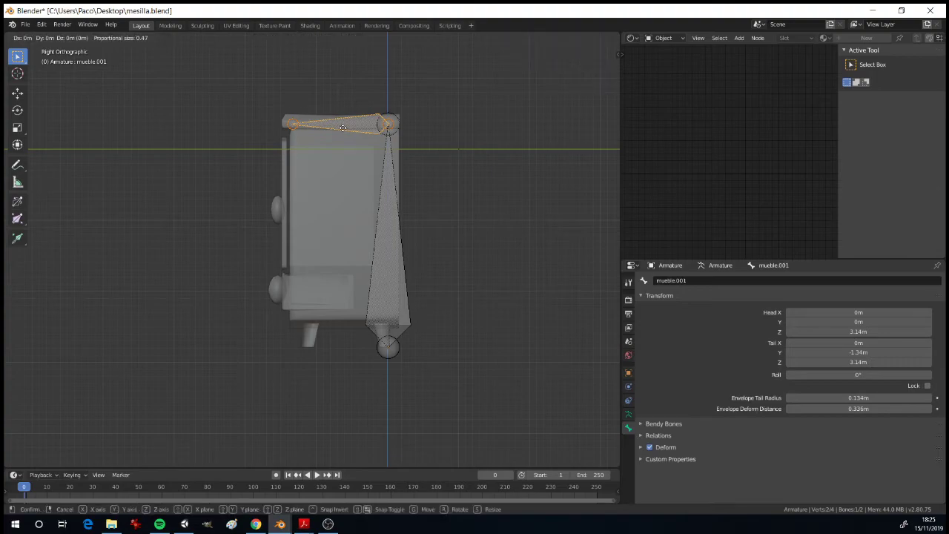
{"action": "key", "text": "z"}
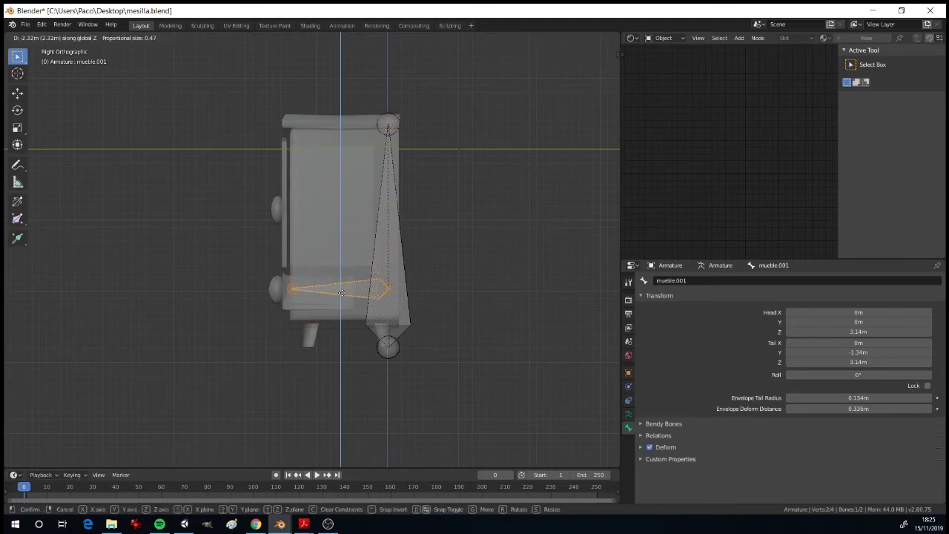
{"action": "left_click", "coordinate": [342, 292]}
- Fit the bone to the drawer by shifting its head about 0.48 m and its tail about 0.26 m along negative Y
{"action": "left_click", "coordinate": [389, 287]}
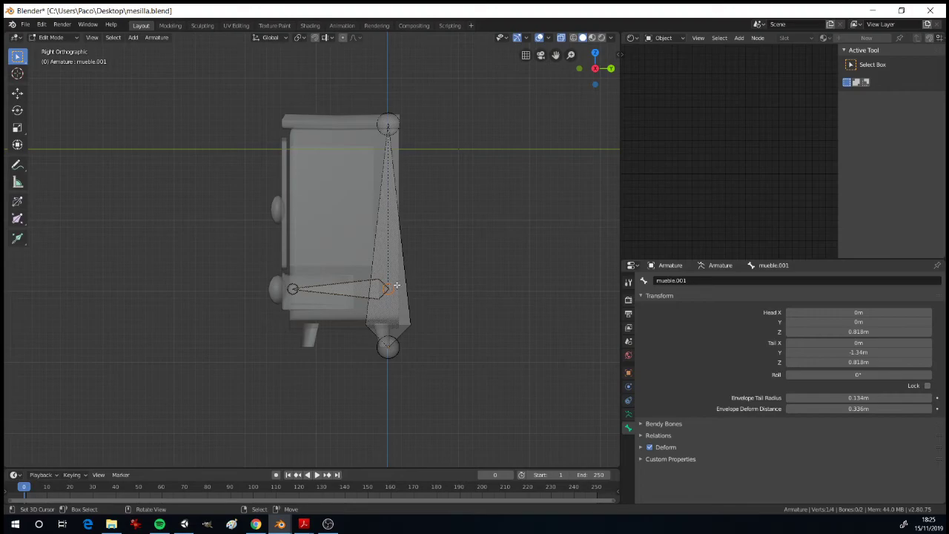
{"action": "key", "text": "g"}
{"action": "key", "text": "y"}
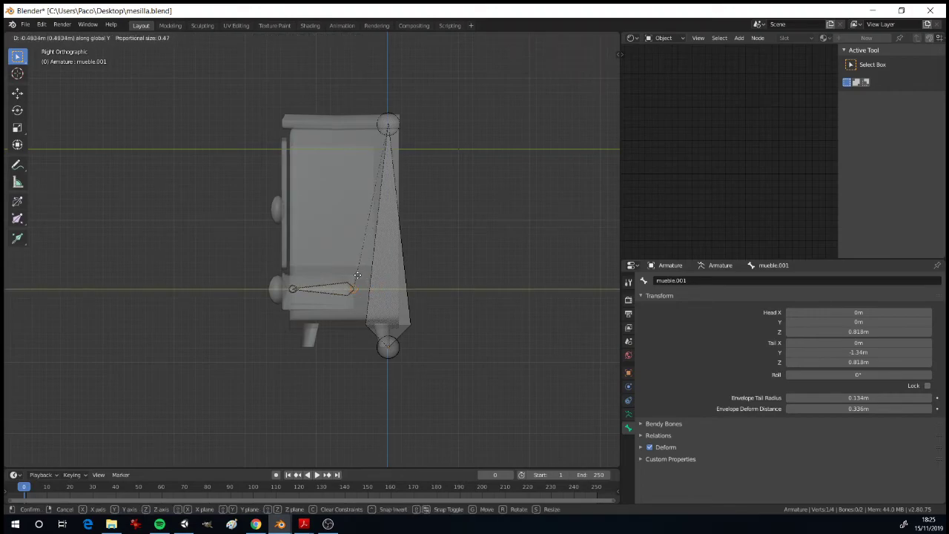
{"action": "left_click", "coordinate": [353, 287]}
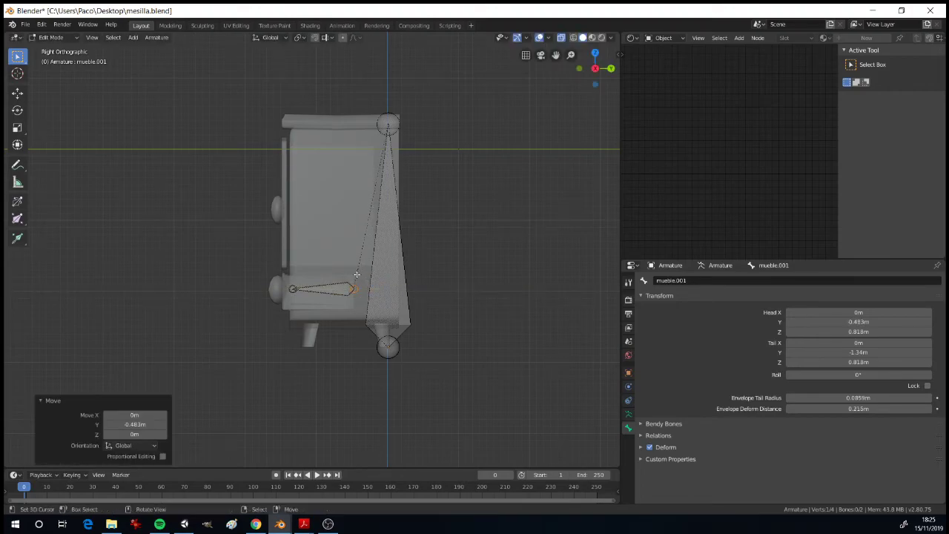
{"action": "left_click", "coordinate": [292, 288]}
{"action": "key", "text": "g"}
{"action": "key", "text": "y"}
{"action": "left_click", "coordinate": [329, 278]}
{"action": "middle_click_drag", "start_coordinate": [330, 278], "coordinate": [431, 291]}
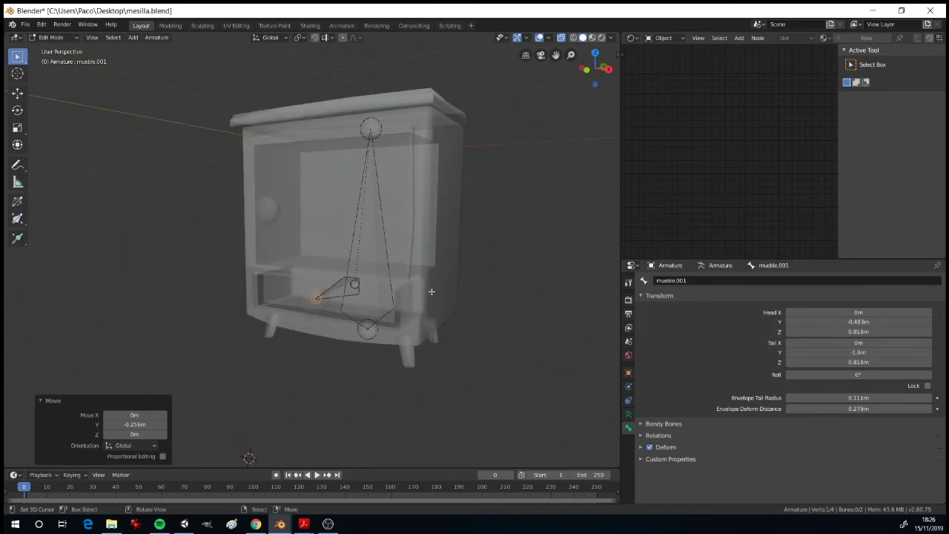
{"action": "middle_click_drag", "start_coordinate": [413, 280], "coordinate": [404, 297]}
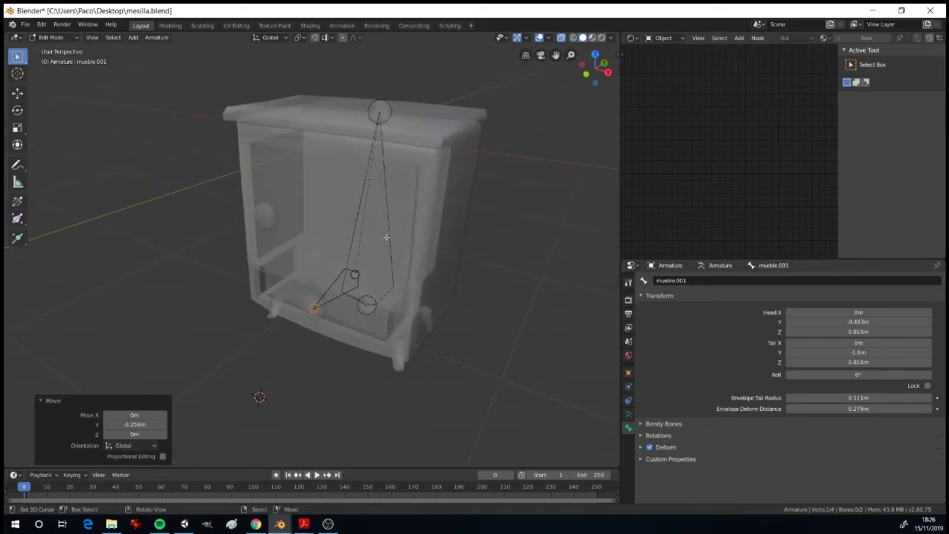
- Extrude a third bone about 1.41 m along negative Y from the mueble bone's upper tip
{"action": "left_click", "coordinate": [375, 111]}
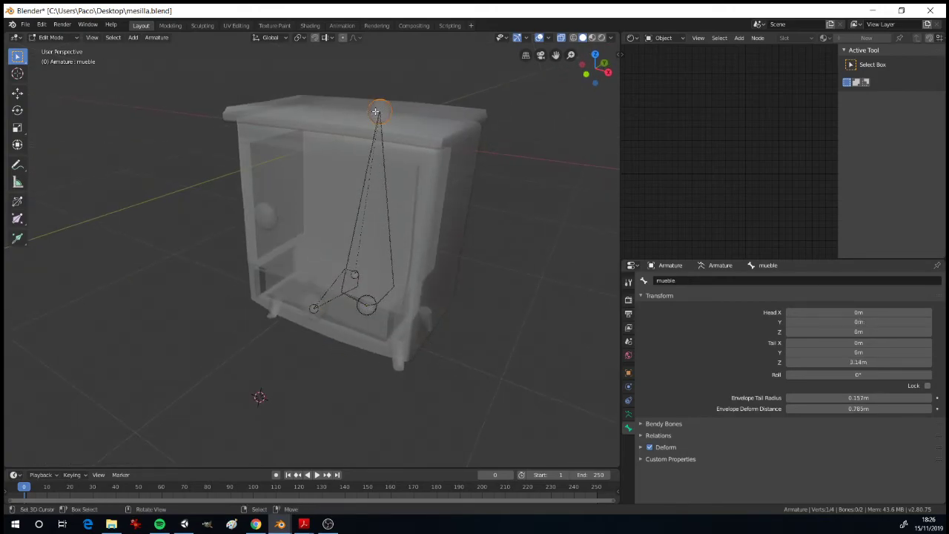
{"action": "key", "text": "KP_3"}
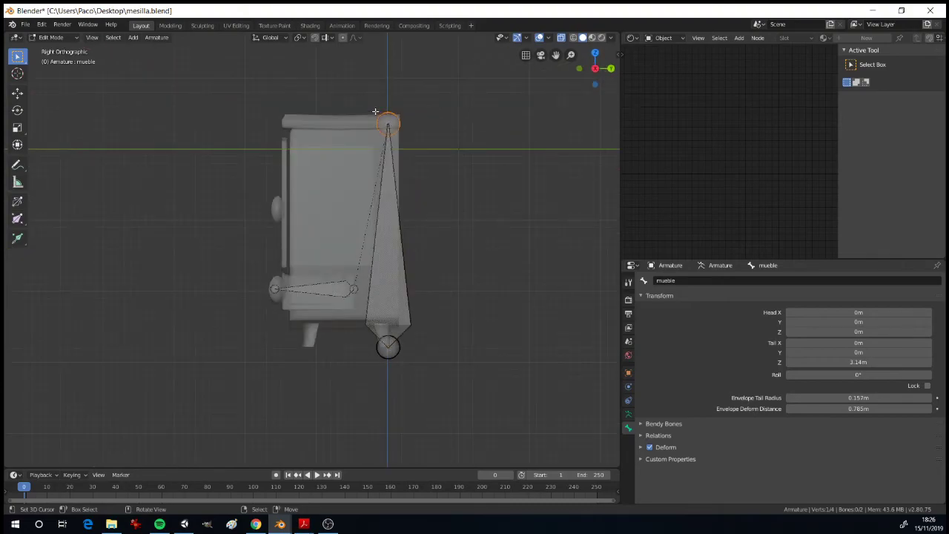
{"action": "key", "text": "e"}
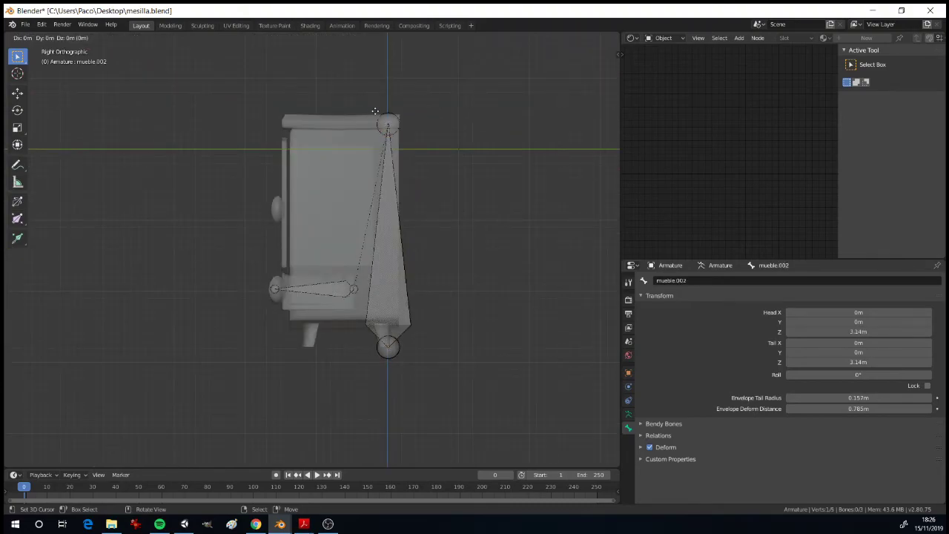
{"action": "key", "text": "y"}
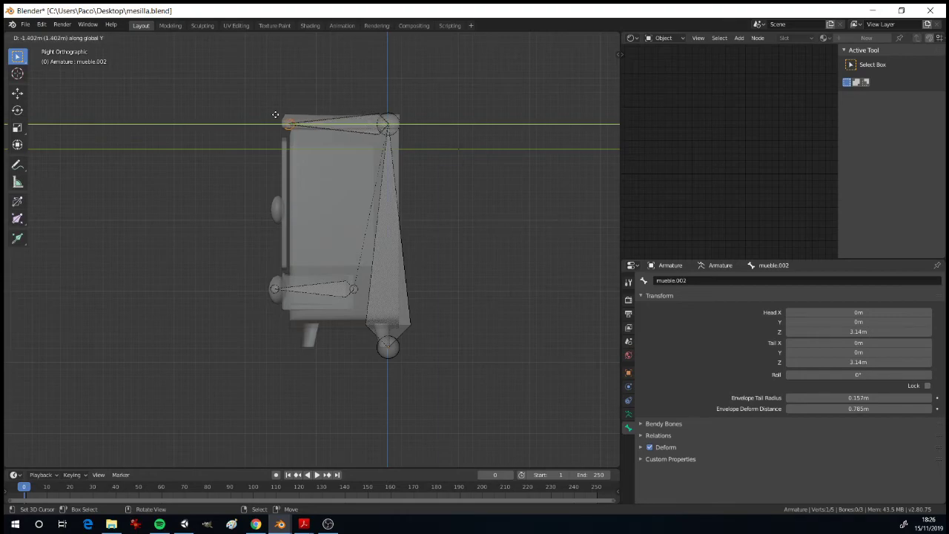
{"action": "left_click", "coordinate": [276, 113]}
{"action": "middle_click_drag", "start_coordinate": [321, 138], "coordinate": [335, 163]}
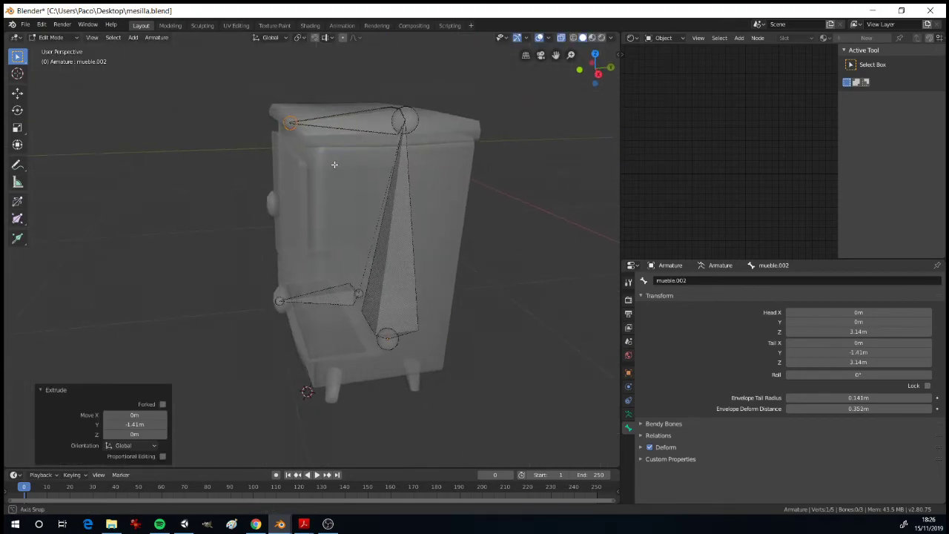
- Select the bone inside the drawer and rename it as cajon
{"action": "key", "text": "alt+a"}
{"action": "left_click", "coordinate": [366, 125]}
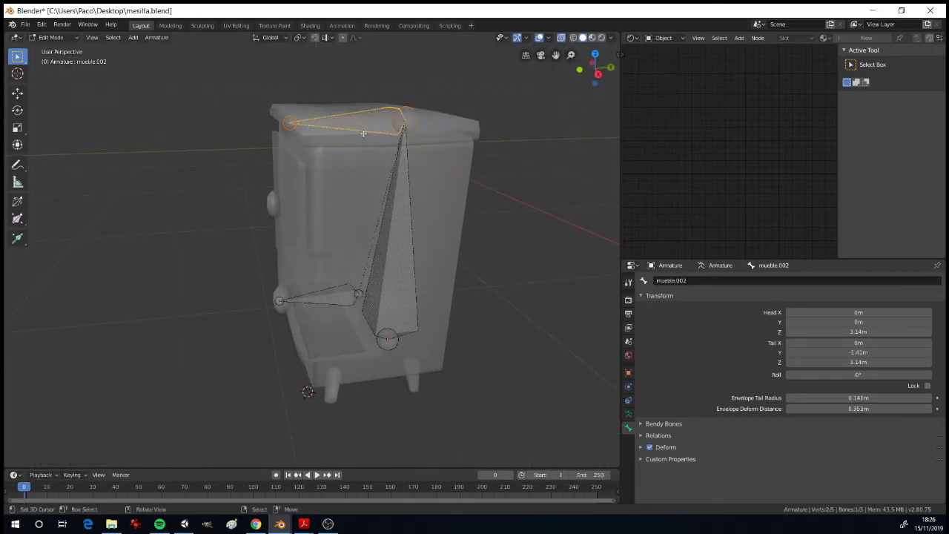
{"action": "middle_click_drag", "start_coordinate": [342, 210], "coordinate": [431, 208]}
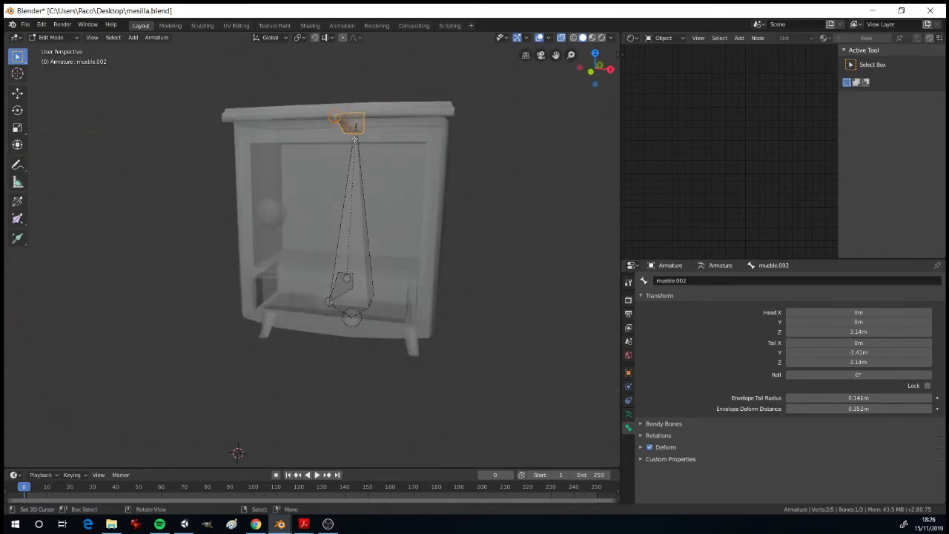
{"action": "middle_click_drag", "start_coordinate": [355, 143], "coordinate": [388, 115]}
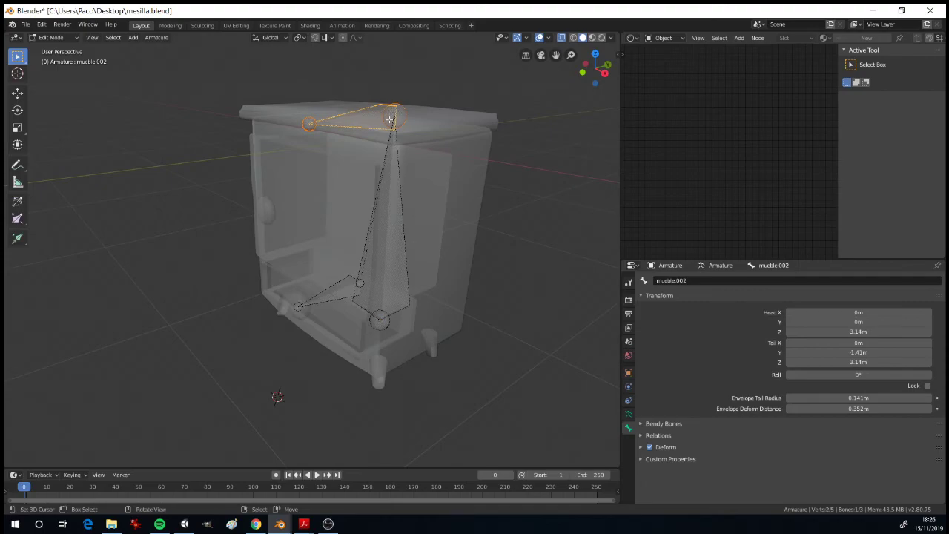
{"action": "right_click", "coordinate": [378, 117]}
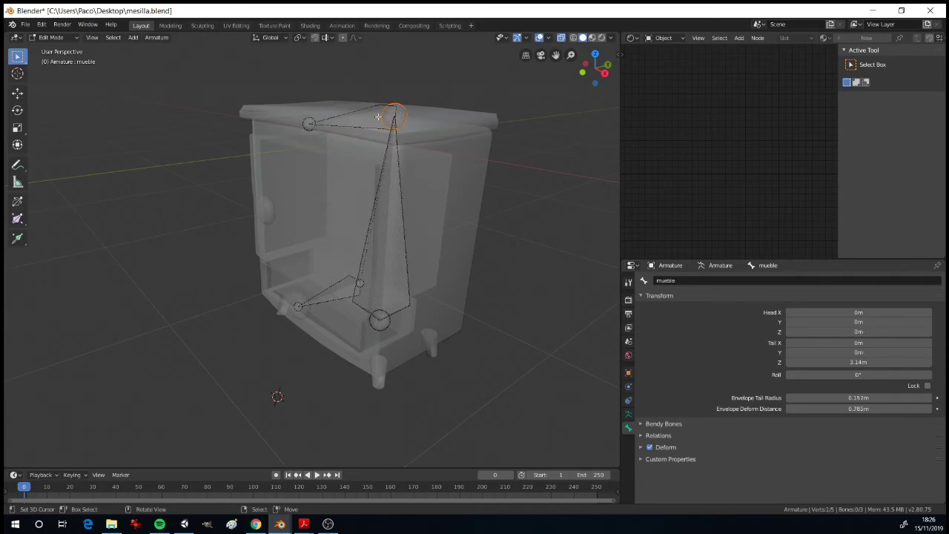
{"action": "right_click", "coordinate": [369, 113]}
{"action": "right_click", "coordinate": [341, 294]}
{"action": "left_click", "coordinate": [680, 280]}
{"action": "type", "text": "cajon"}
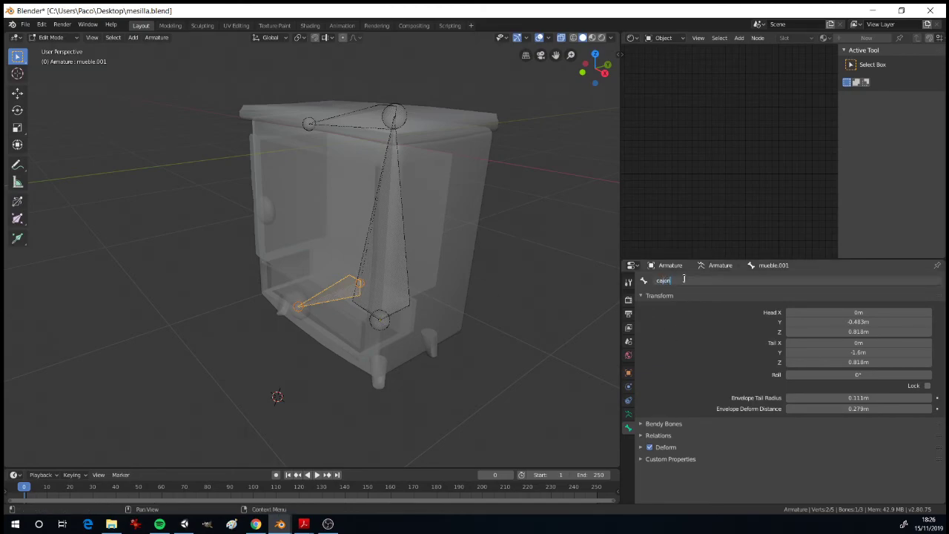
{"action": "key", "text": "Return"}
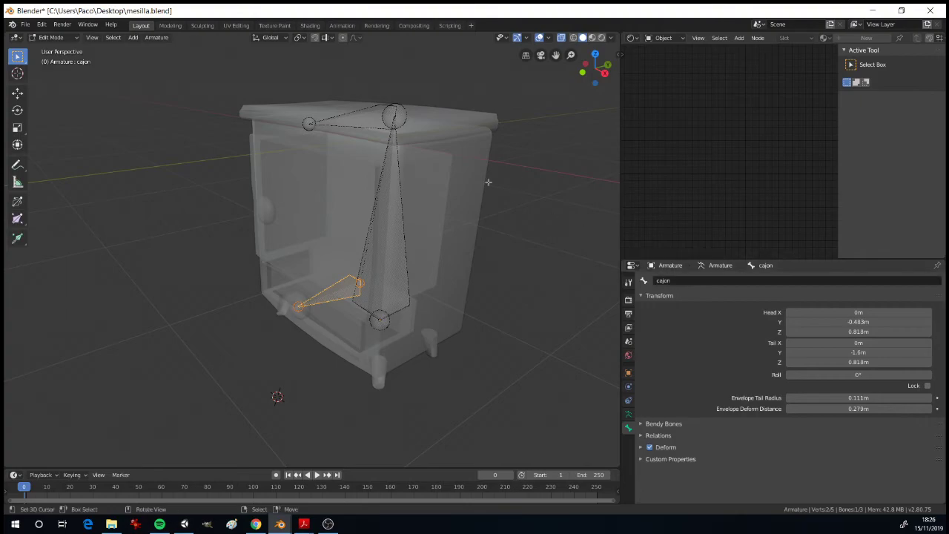
- Select the bone at the tabletop and rename it as puerta
{"action": "left_click", "coordinate": [368, 123]}
{"action": "left_click", "coordinate": [709, 280]}
{"action": "type", "text": "Pu"}
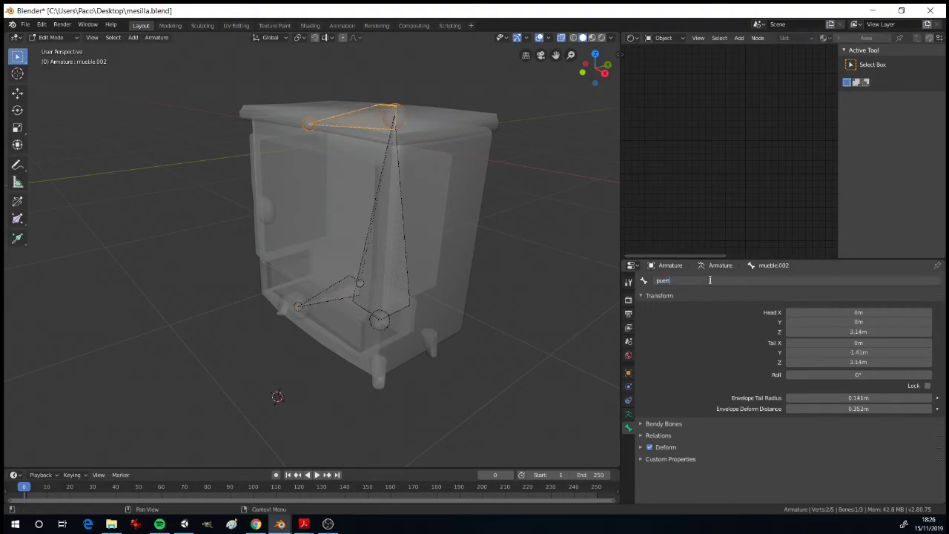
{"action": "type", "text": "a"}
{"action": "key", "text": "Return"}
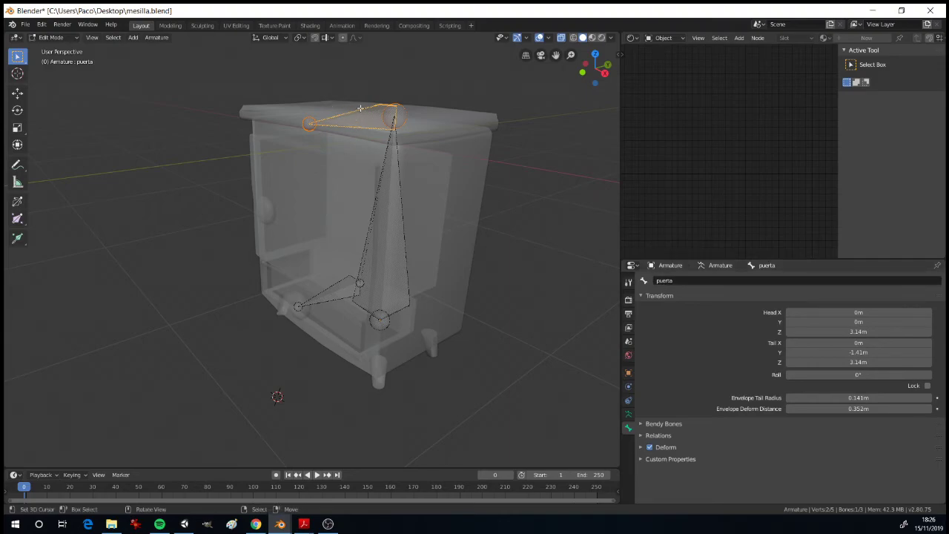
- Disconnect the puerta bone from the mueble bone while keeping it as its parent
{"action": "left_click", "coordinate": [157, 37]}
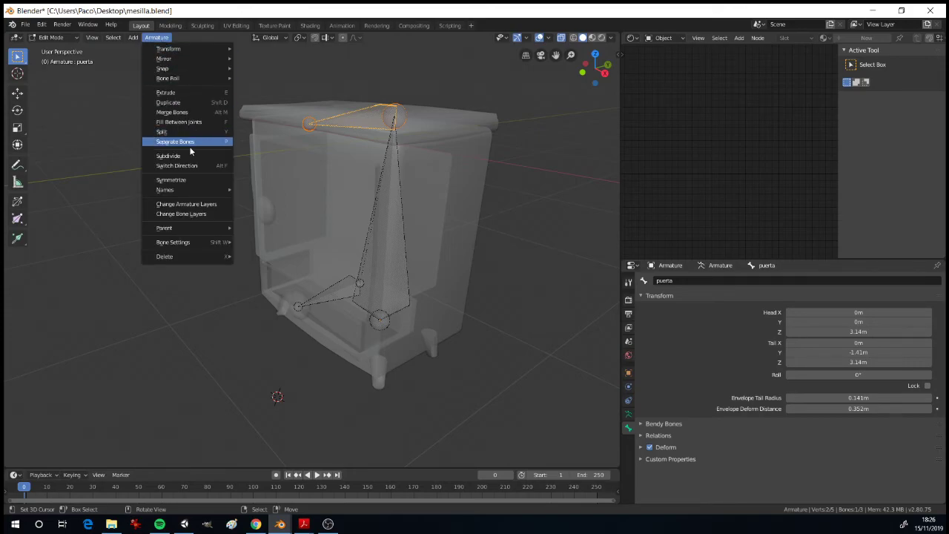
{"action": "mouse_move", "coordinate": [190, 226]}
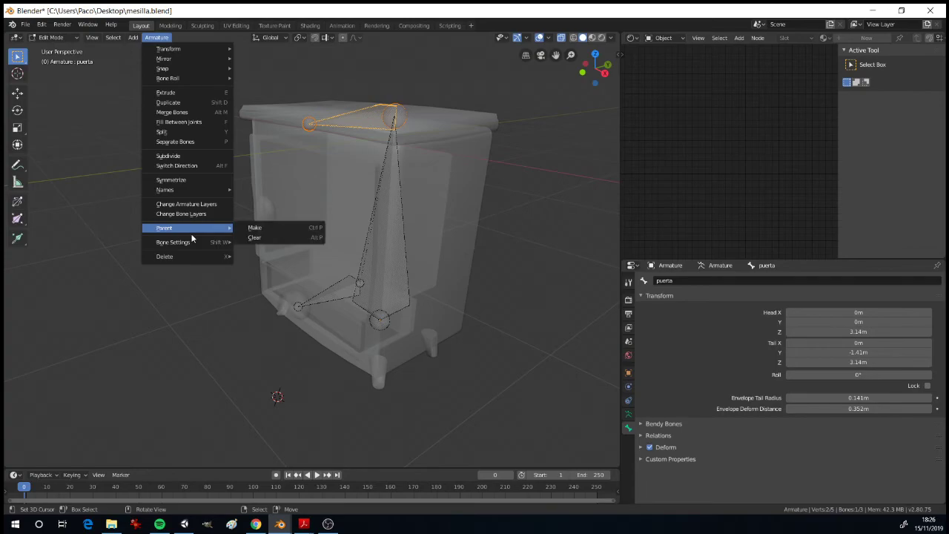
{"action": "left_click", "coordinate": [258, 242]}
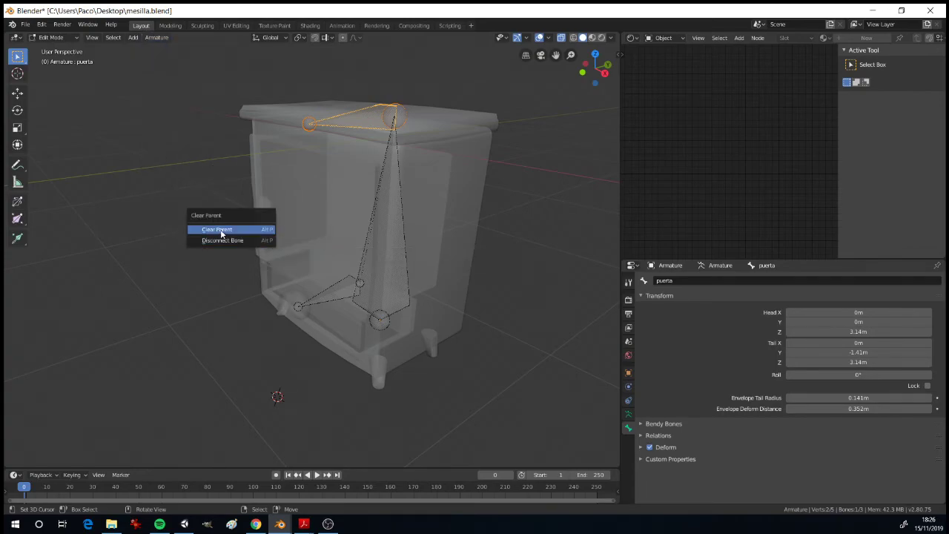
{"action": "left_click", "coordinate": [260, 239]}
- In the right view, move the puerta bone about -1.49 m in Y and -1.24 m in Z, in front of the door
{"action": "left_click", "coordinate": [352, 124]}
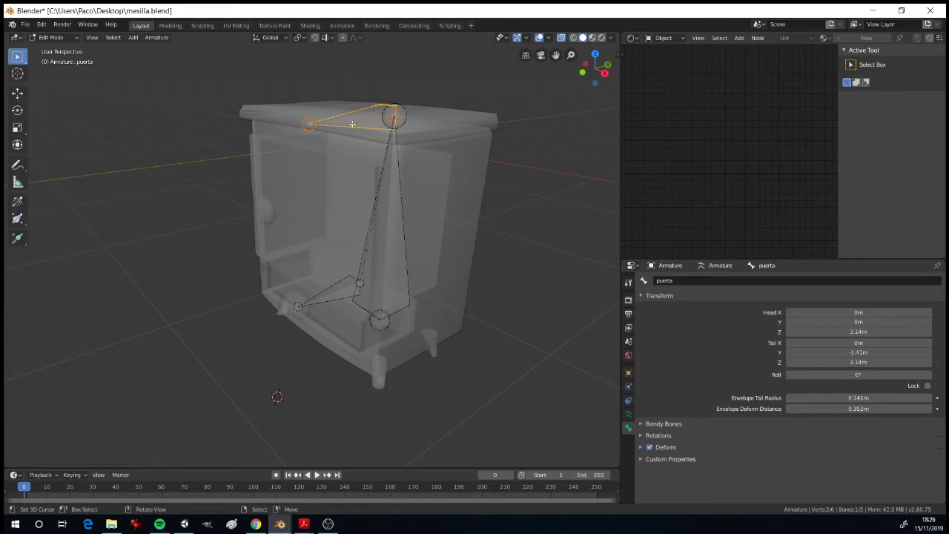
{"action": "key", "text": "KP_3"}
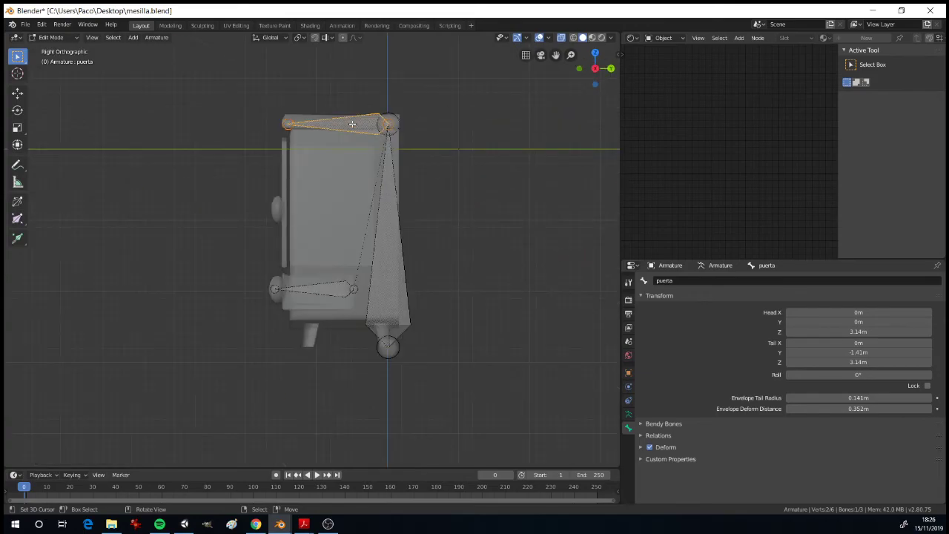
{"action": "key", "text": "g"}
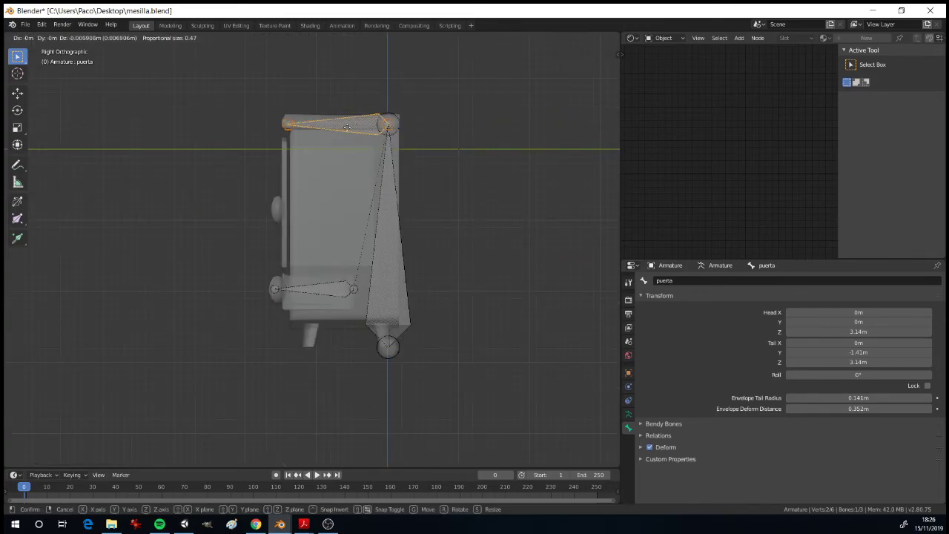
{"action": "left_click", "coordinate": [246, 211]}
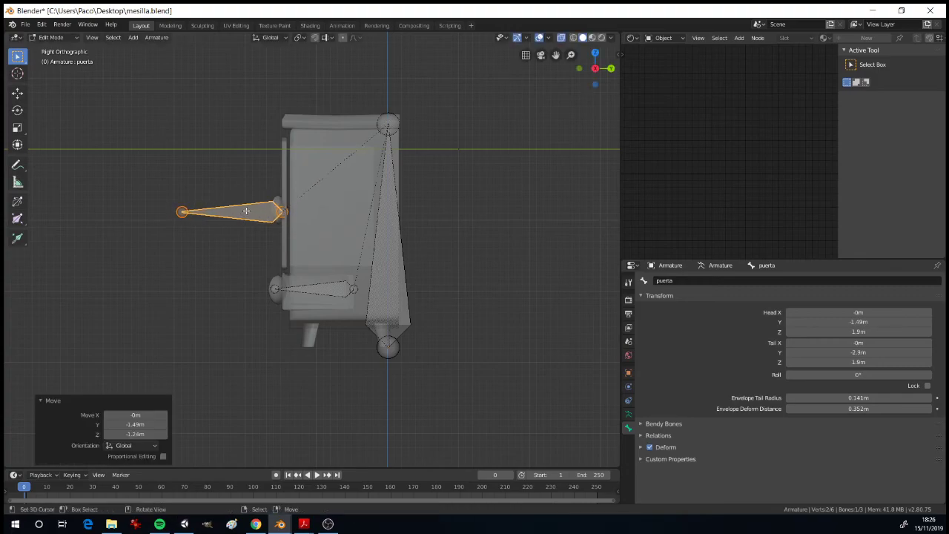
{"action": "key", "text": "KP_7"}
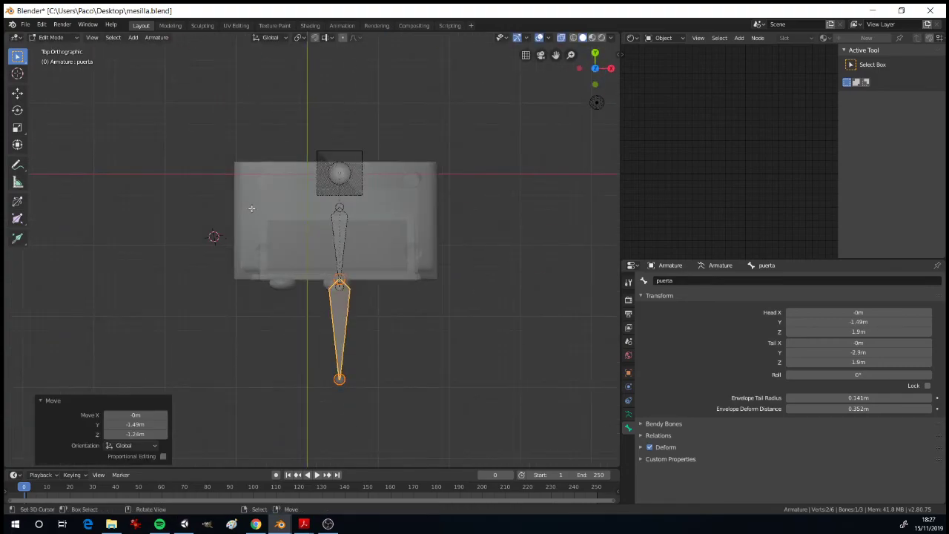
{"action": "key", "text": "r"}
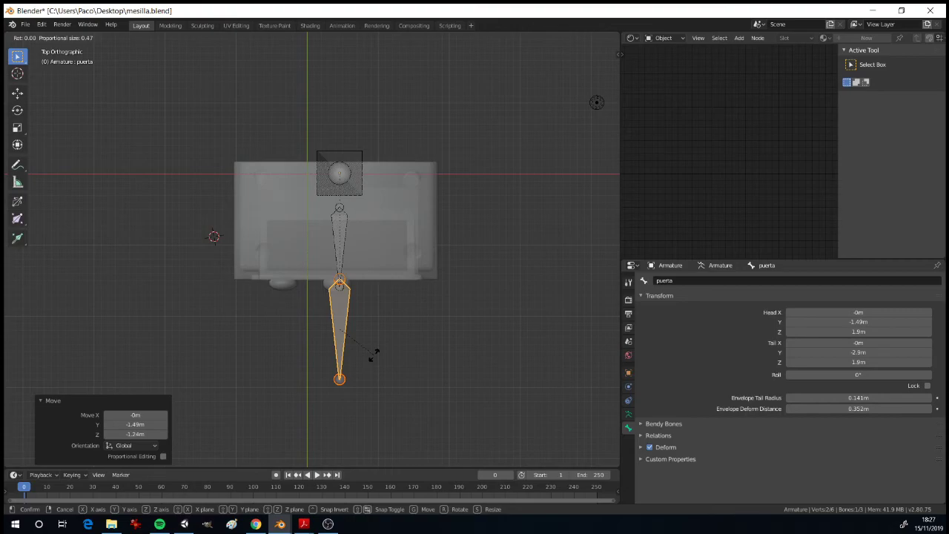
{"action": "key", "text": "z"}
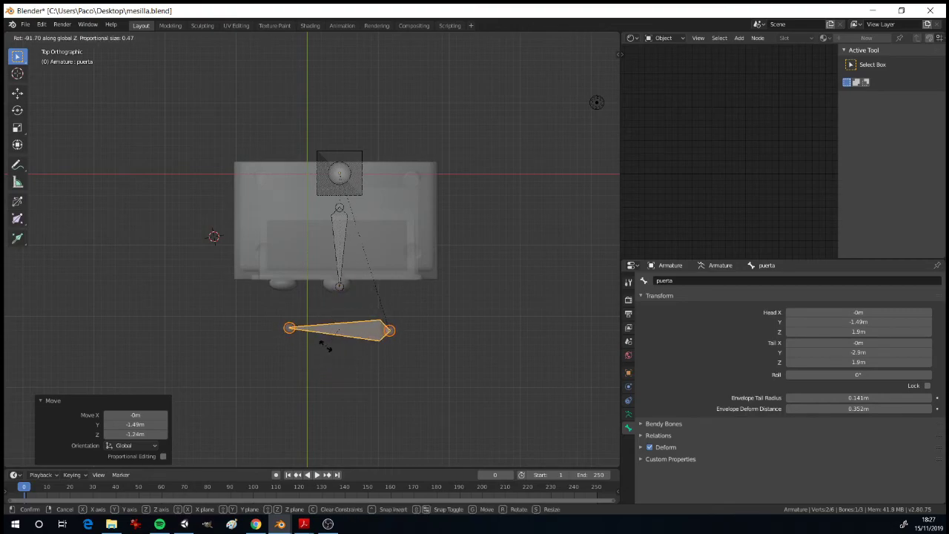
{"action": "key", "text": "Escape"}
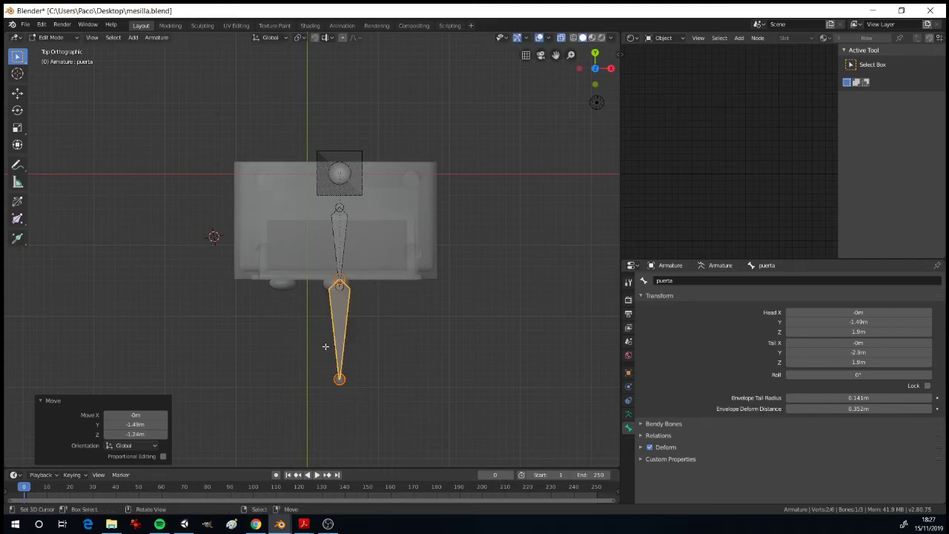
{"action": "key", "text": "r"}
{"action": "key", "text": "z"}
{"action": "key", "text": "9"}
{"action": "key", "text": "0"}
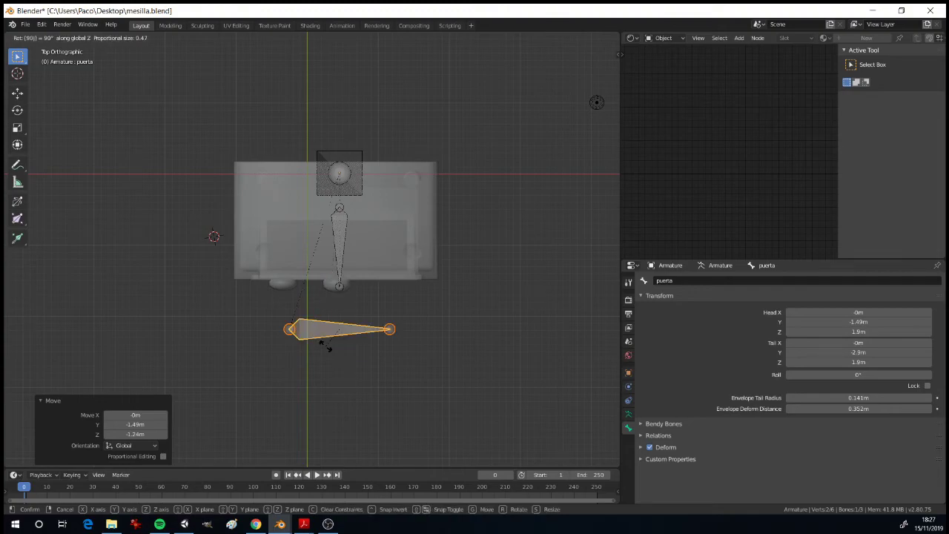
{"action": "key", "text": "Escape"}
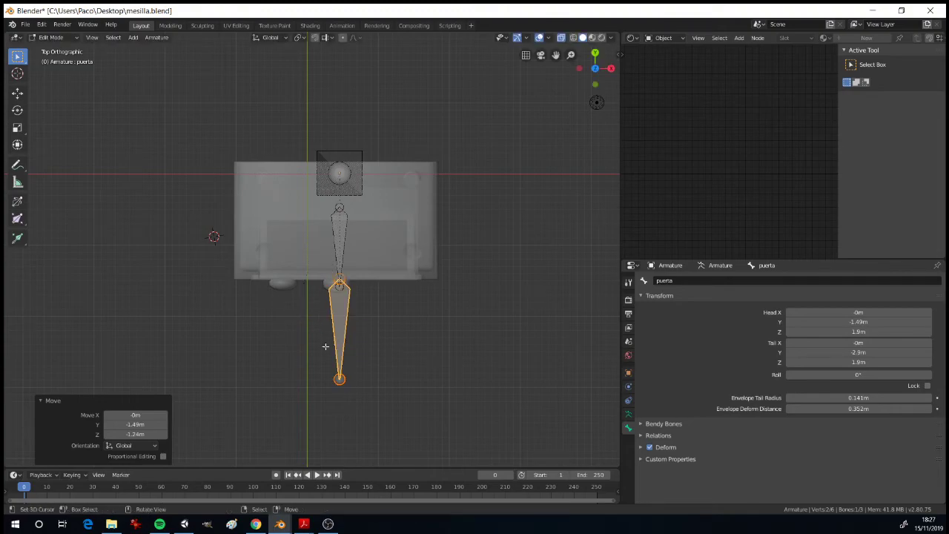
- In the top view, rotate the puerta bone -90° about Z and move it about 0.36 m in X and 0.86 m in Y
{"action": "type", "text": "rz"}
{"action": "type", "text": "-90"}
{"action": "key", "text": "Return"}
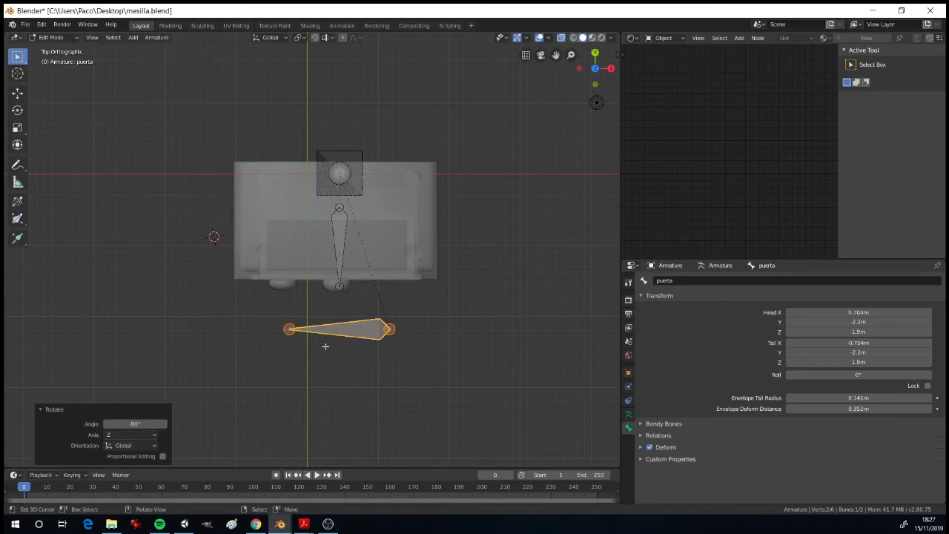
{"action": "key", "text": "g"}
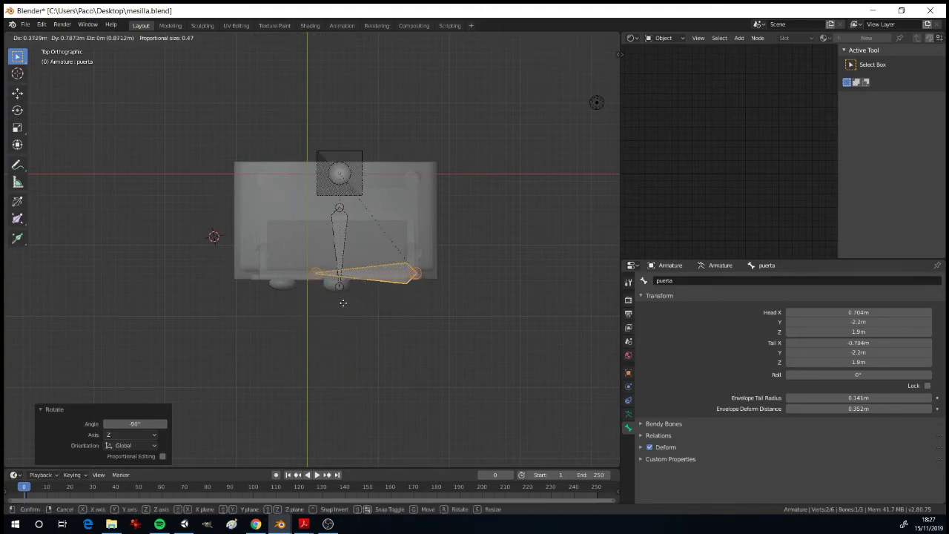
{"action": "left_click", "coordinate": [341, 297]}
- Move the puerta bone about -0.18 m along Y so it sits at the front of the door
{"action": "middle_click_drag", "start_coordinate": [349, 318], "coordinate": [377, 240]}
{"action": "scroll", "coordinate": [371, 243], "scroll_direction": "up", "scroll_amount": 4}
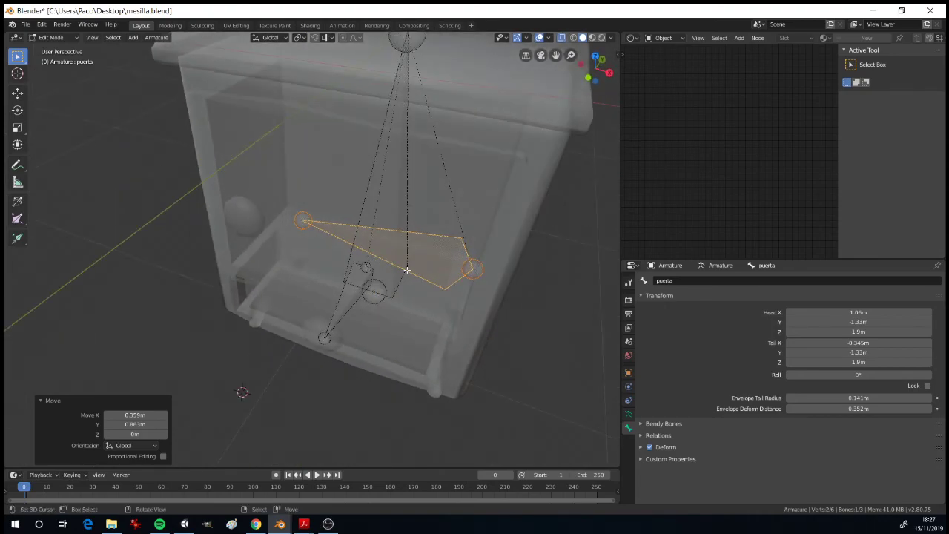
{"action": "key", "text": "KP_1"}
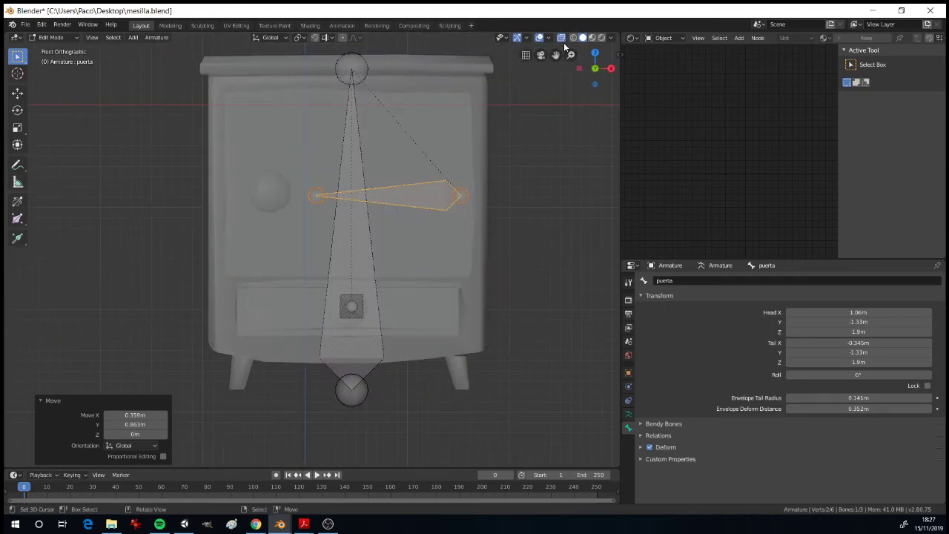
{"action": "key", "text": "alt+z"}
{"action": "middle_click_drag", "start_coordinate": [504, 143], "coordinate": [571, 41]}
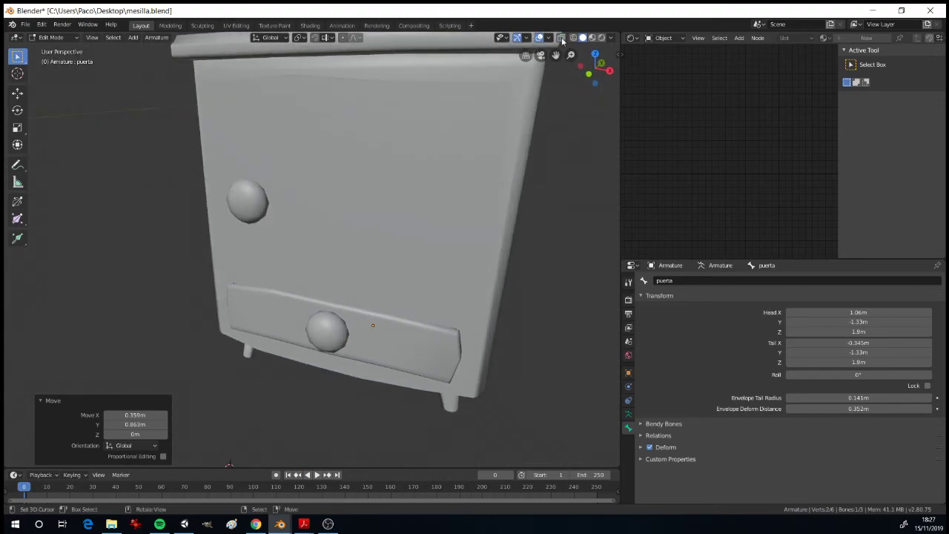
{"action": "left_click", "coordinate": [562, 38]}
{"action": "middle_click_drag", "start_coordinate": [493, 152], "coordinate": [442, 195]}
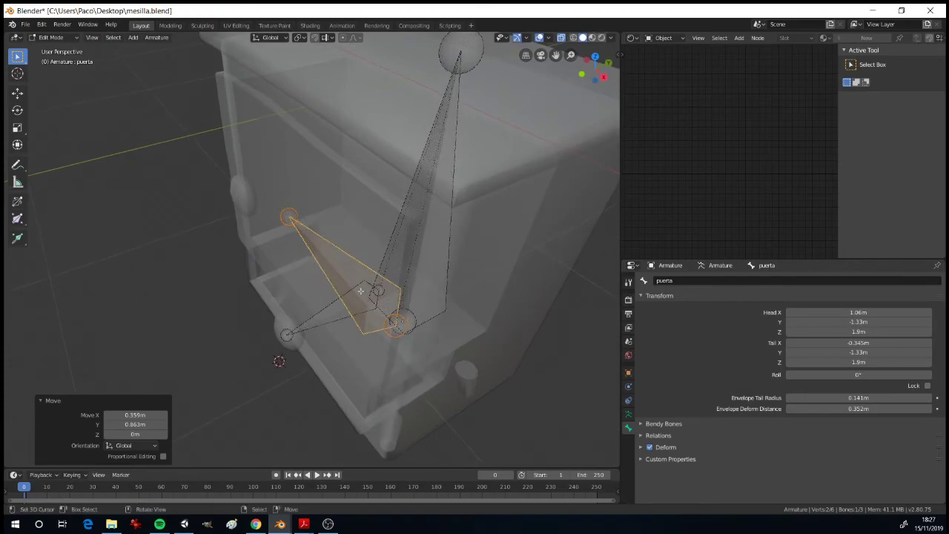
{"action": "key", "text": "g"}
{"action": "key", "text": "y"}
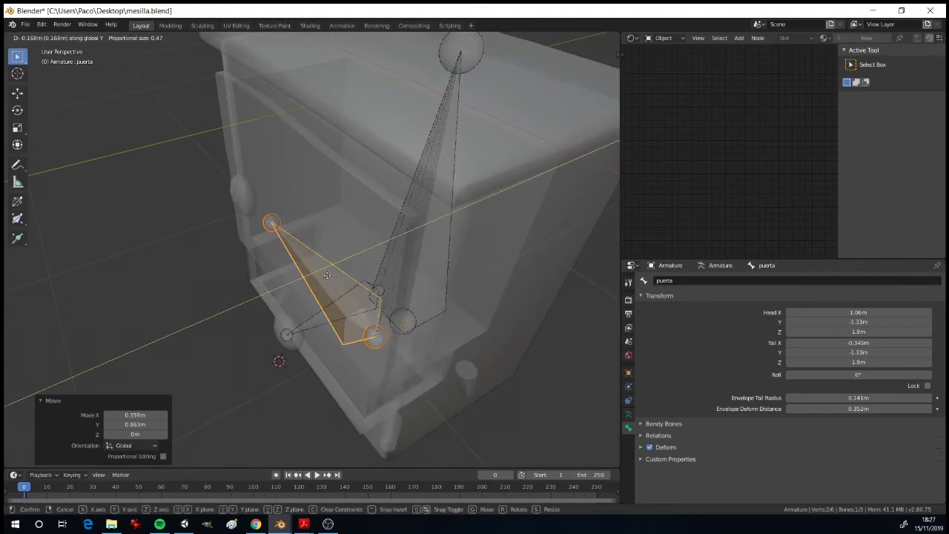
{"action": "left_click", "coordinate": [419, 233]}
- Turn off X-ray and, in the front view, move the puerta bone about 0.15 m in X toward the door's hinge edge
{"action": "left_click", "coordinate": [561, 38]}
{"action": "middle_click_drag", "start_coordinate": [475, 193], "coordinate": [483, 216]}
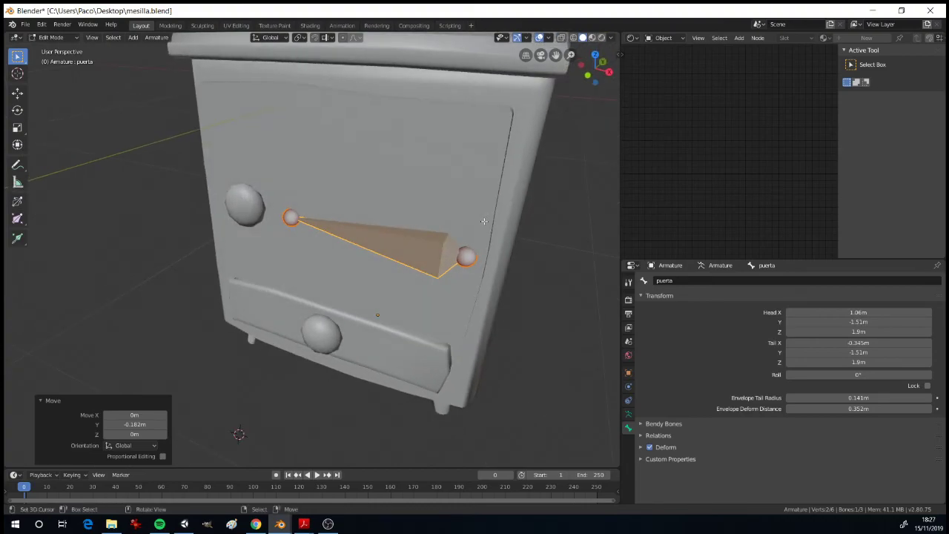
{"action": "key", "text": "KP_1"}
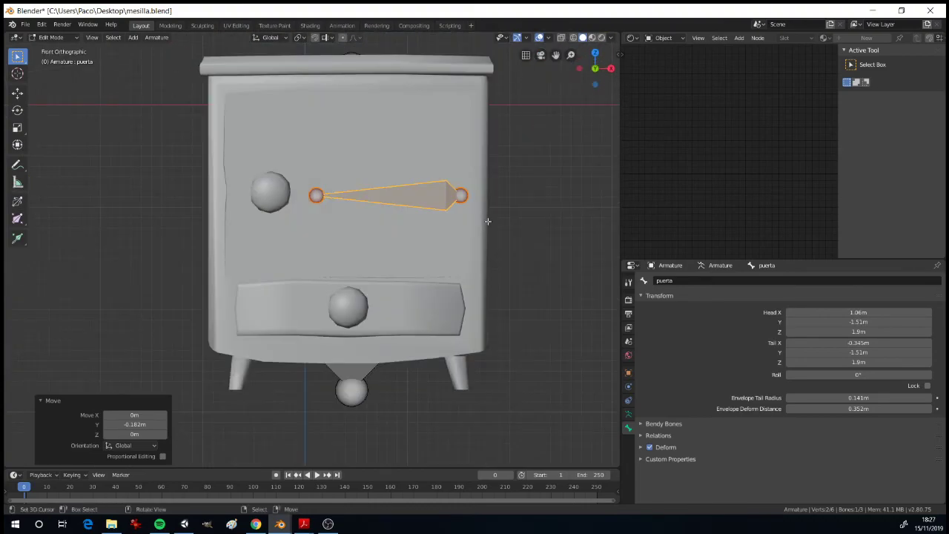
{"action": "key", "text": "g"}
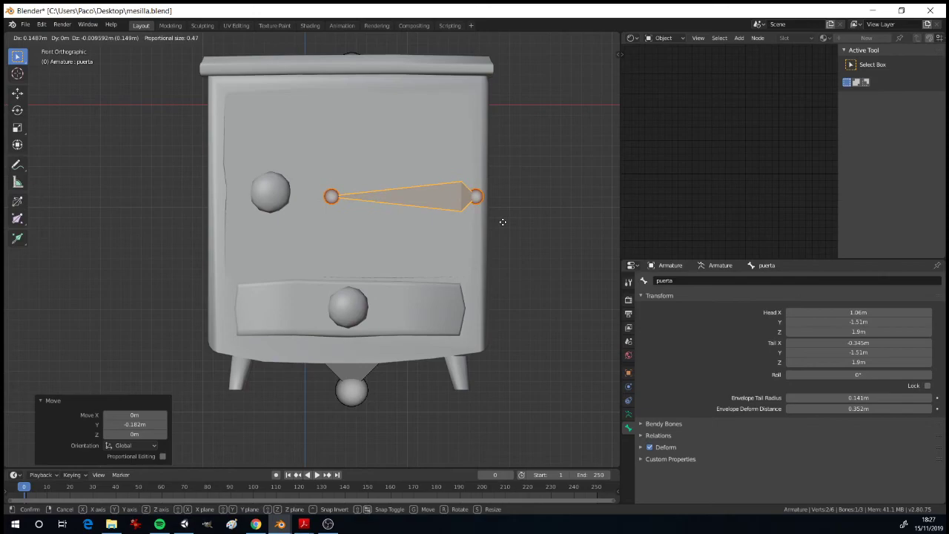
{"action": "left_click", "coordinate": [503, 222]}
- In the right view, move the puerta bone about 0.05 m along Y into the door's thickness and return to Object Mode
{"action": "middle_click_drag", "start_coordinate": [501, 222], "coordinate": [407, 265]}
{"action": "key", "text": "KP_3"}
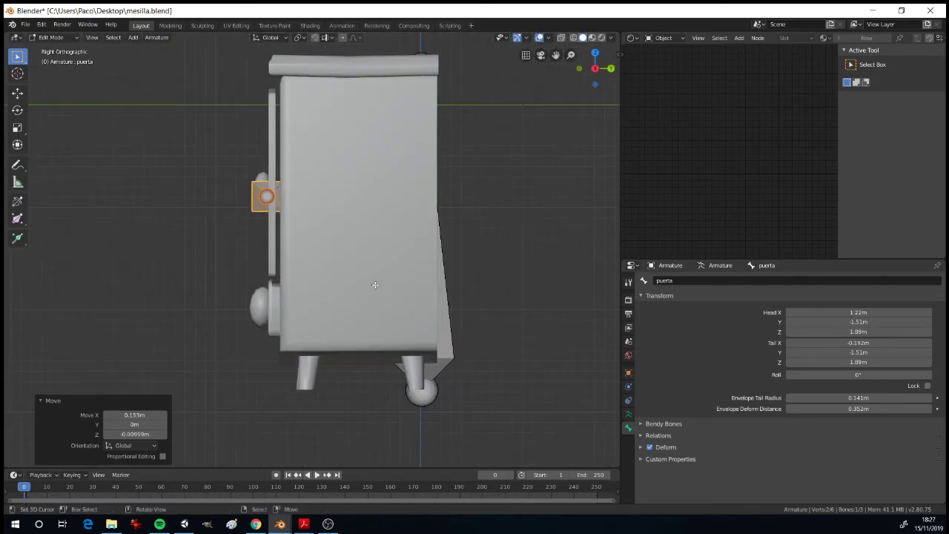
{"action": "key", "text": "g"}
{"action": "key", "text": "y"}
{"action": "left_click", "coordinate": [273, 271]}
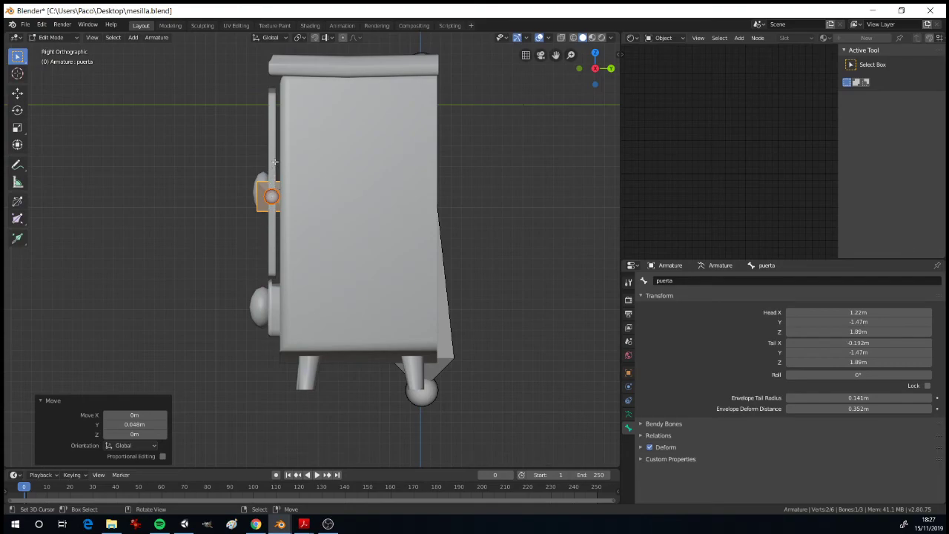
{"action": "middle_click_drag", "start_coordinate": [282, 144], "coordinate": [412, 161]}
{"action": "key", "text": "Tab"}
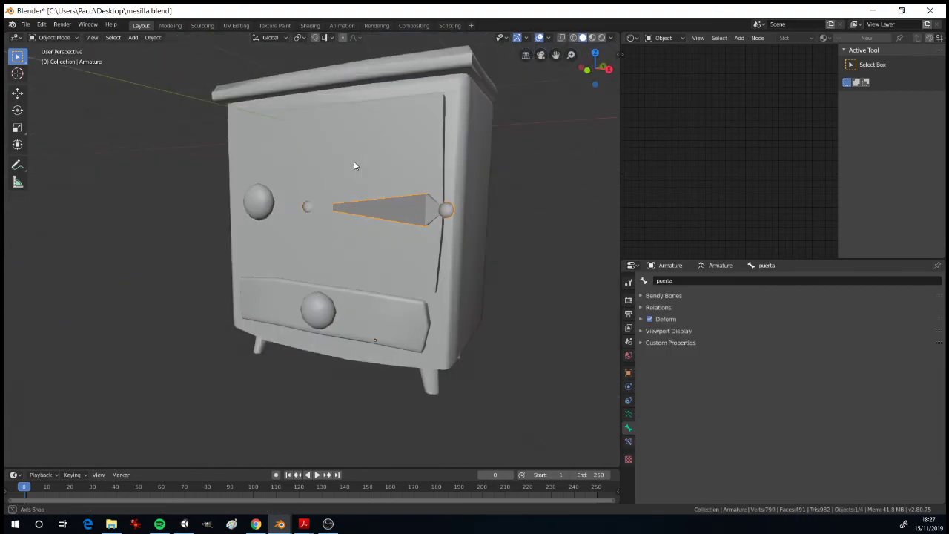
{"action": "left_click", "coordinate": [562, 37]}
{"action": "middle_click_drag", "start_coordinate": [445, 148], "coordinate": [403, 223]}
{"action": "left_click", "coordinate": [393, 224]}
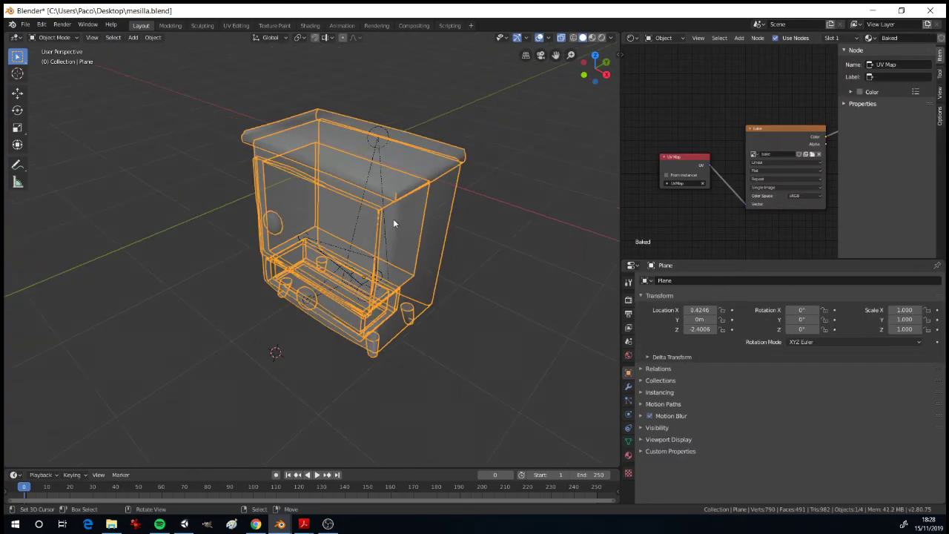
{"action": "left_click", "coordinate": [385, 226]}
{"action": "mouse_move", "coordinate": [427, 222]}
{"action": "middle_mouse_down"}
{"action": "mouse_move", "coordinate": [458, 180]}
{"action": "mouse_move", "coordinate": [449, 203]}
{"action": "mouse_move", "coordinate": [415, 212]}
{"action": "mouse_move", "coordinate": [445, 223]}
{"action": "mouse_move", "coordinate": [444, 214]}
{"action": "middle_mouse_up"}
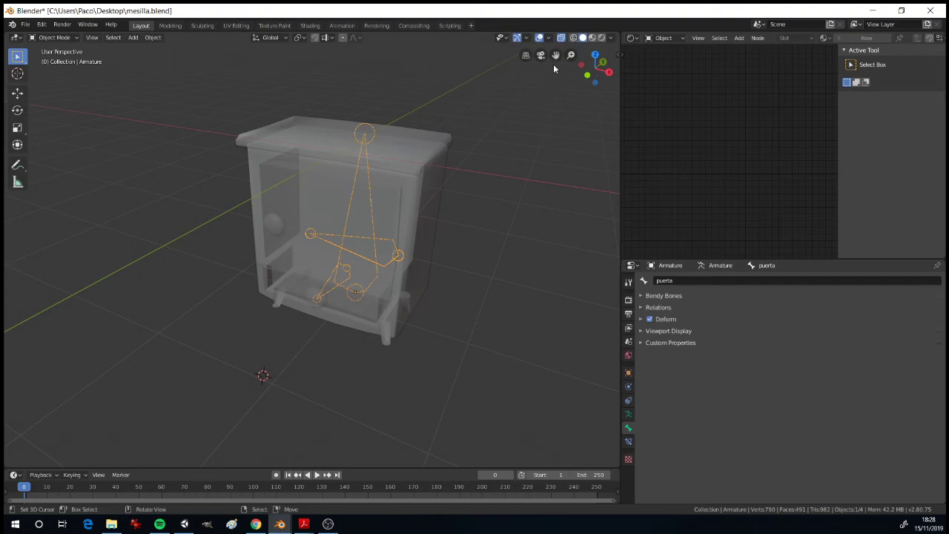
{"action": "left_click", "coordinate": [561, 37]}
- Parent the nightstand mesh to the armature using Armature Deform With Empty Groups
{"action": "left_click", "coordinate": [352, 169]}
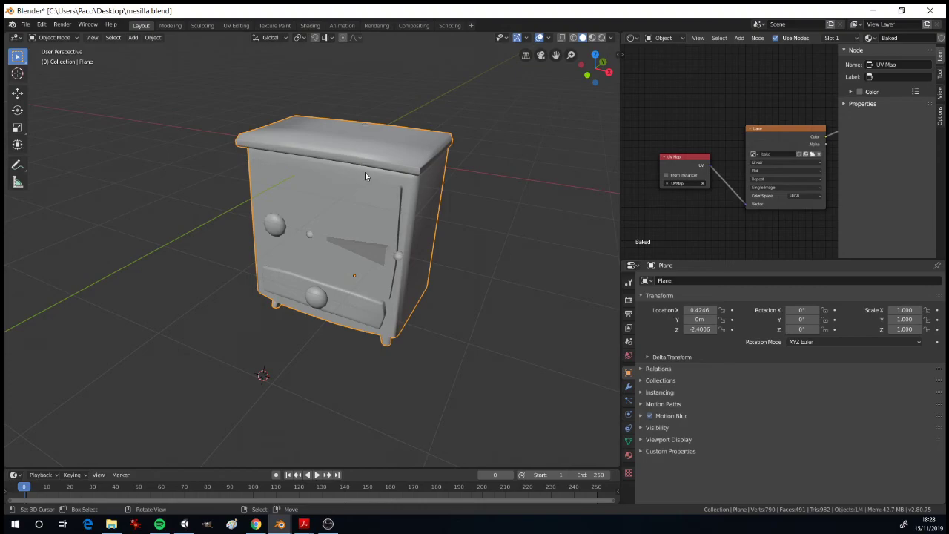
{"action": "left_click", "coordinate": [373, 252], "text": "shift"}
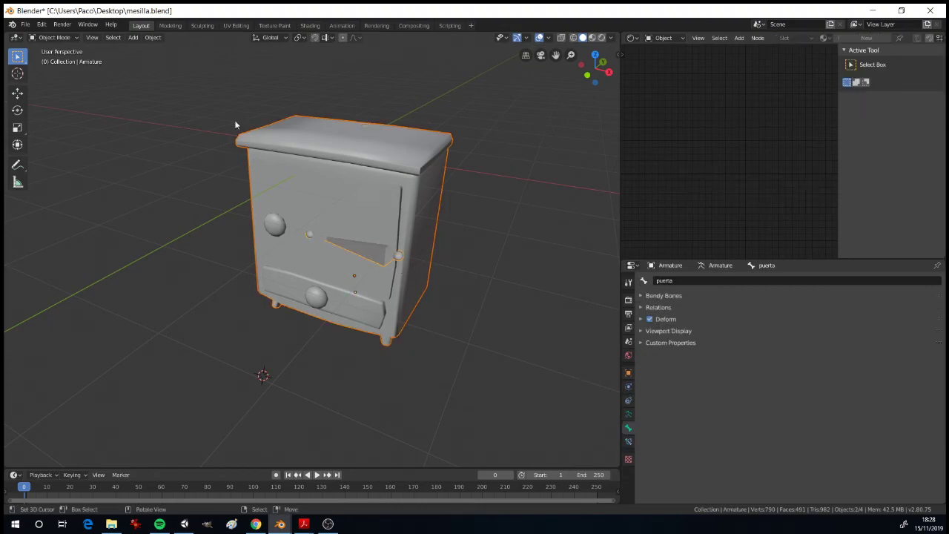
{"action": "left_click", "coordinate": [152, 37]}
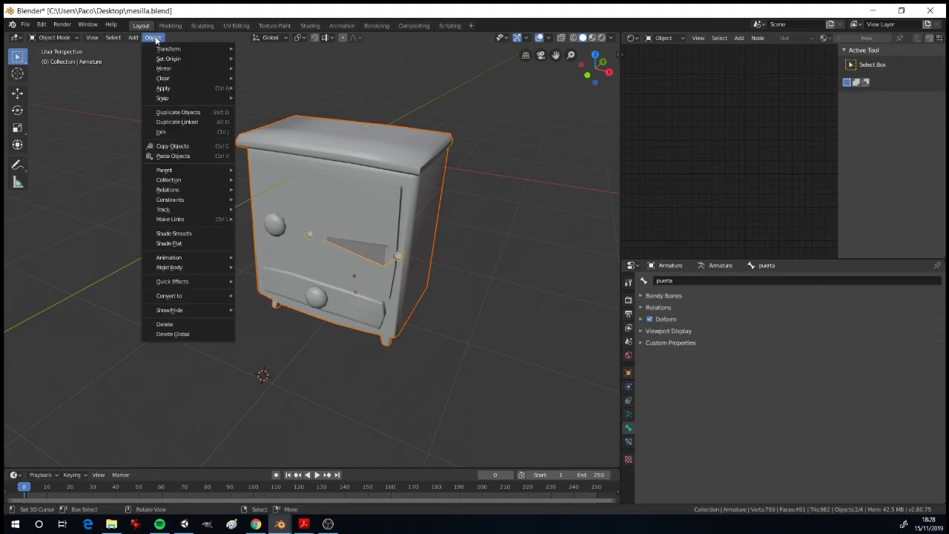
{"action": "mouse_move", "coordinate": [181, 170]}
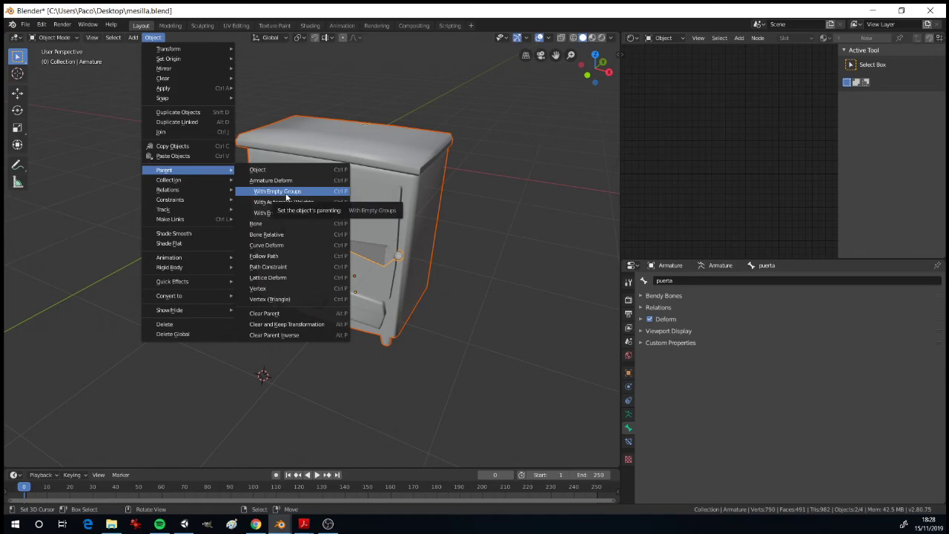
{"action": "left_click", "coordinate": [286, 192]}
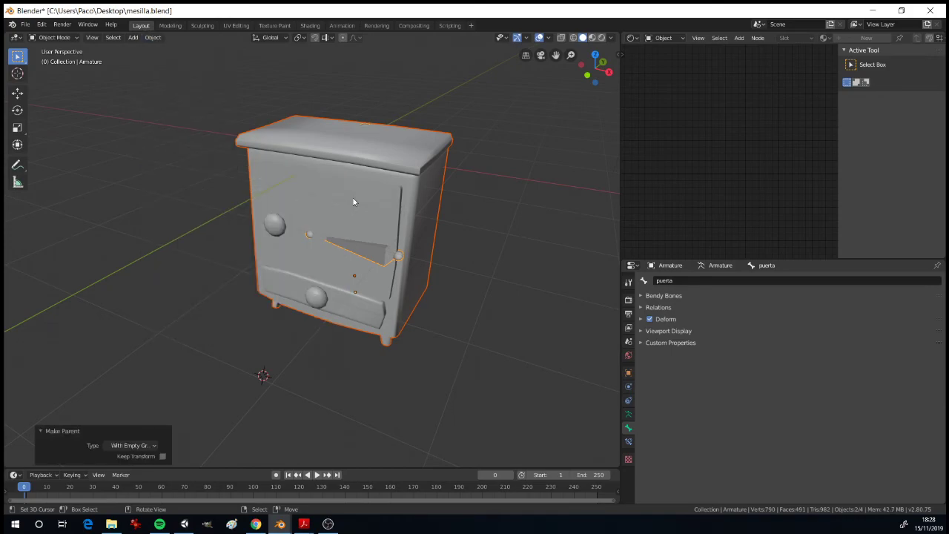
- Show the nightstand mesh's vertex groups, enter Edit Mode on it and clear the face selection
{"action": "left_click", "coordinate": [387, 206]}
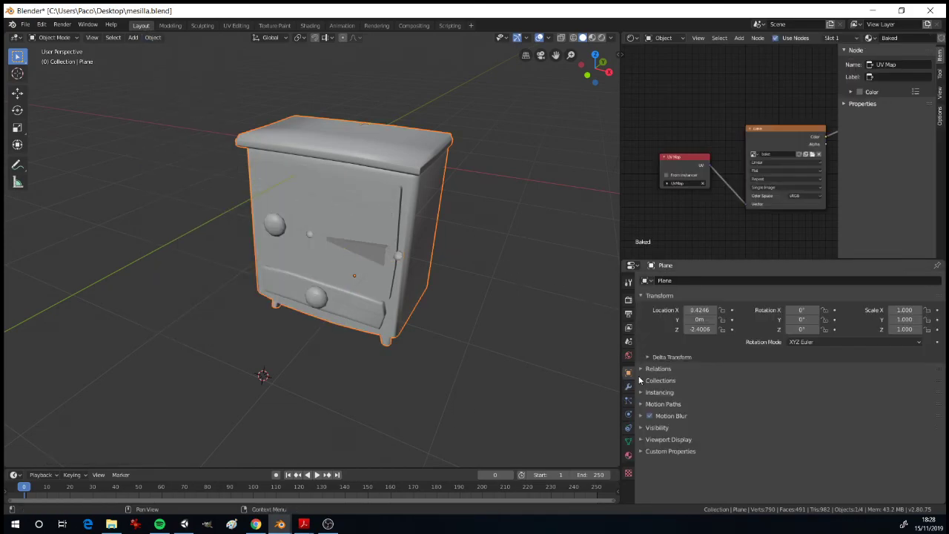
{"action": "left_click", "coordinate": [628, 443]}
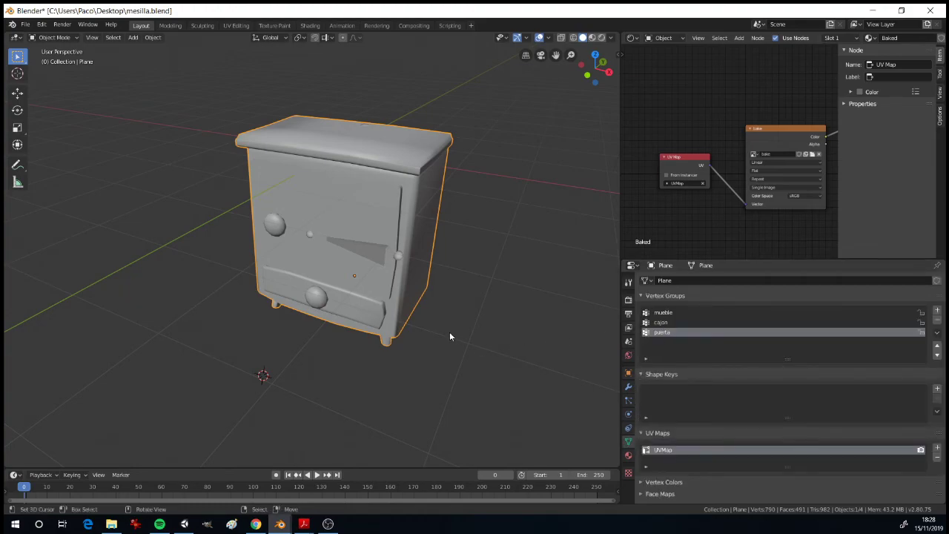
{"action": "key", "text": "Tab"}
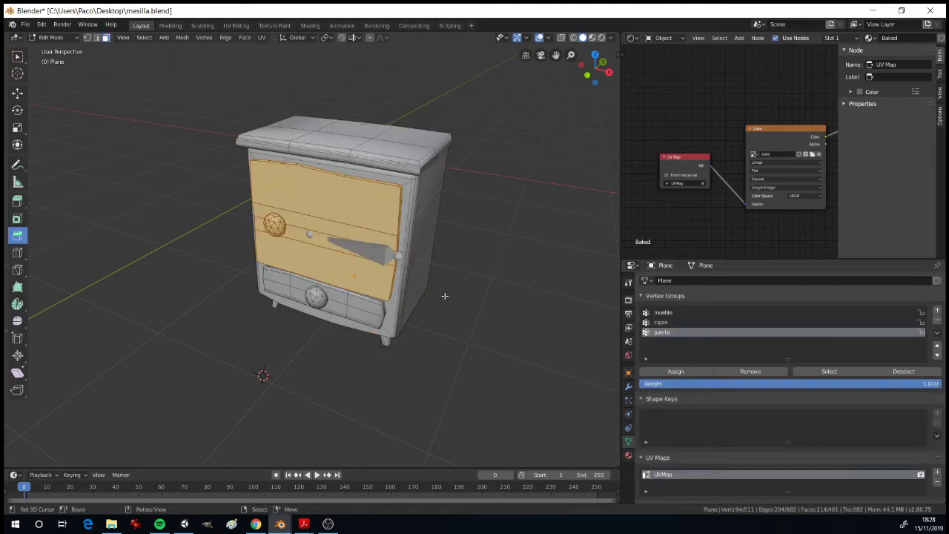
{"action": "middle_click_drag", "start_coordinate": [443, 296], "coordinate": [445, 287]}
{"action": "key", "text": "alt+a"}
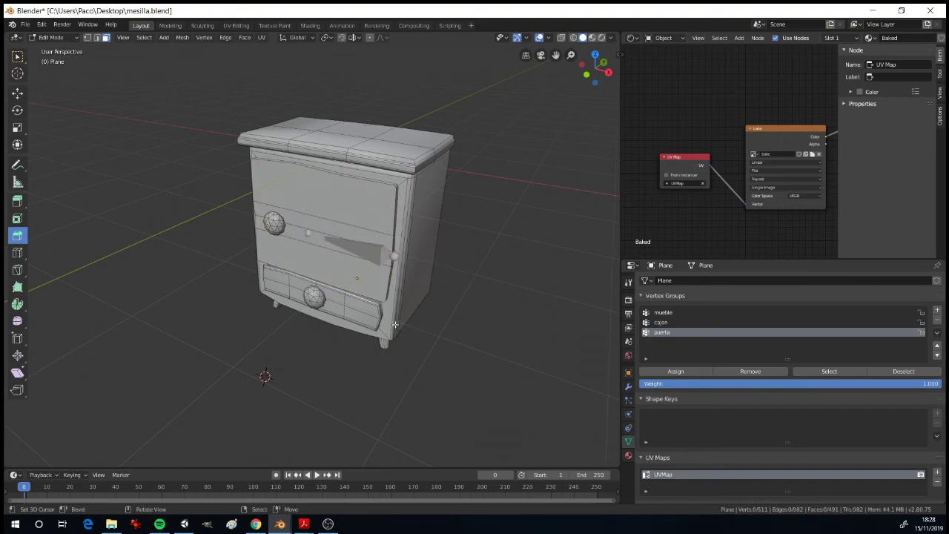
- Select the linked faces of the cabinet body, tabletop and four legs, assign them to the mueble vertex group, and deselect everything
{"action": "key", "text": "l"}
{"action": "key", "text": "l"}
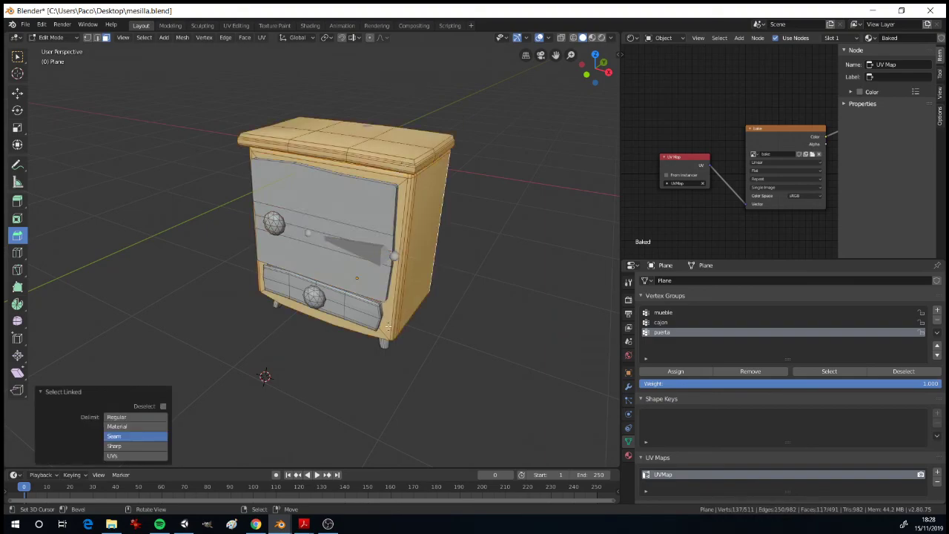
{"action": "middle_click_drag", "start_coordinate": [384, 343], "coordinate": [455, 85]}
{"action": "key", "text": "l"}
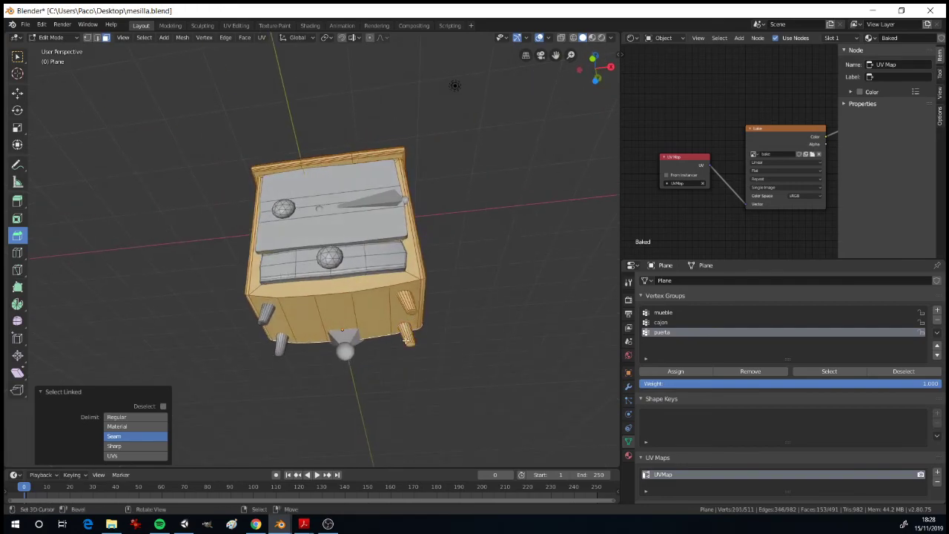
{"action": "key", "text": "l"}
{"action": "key", "text": "l"}
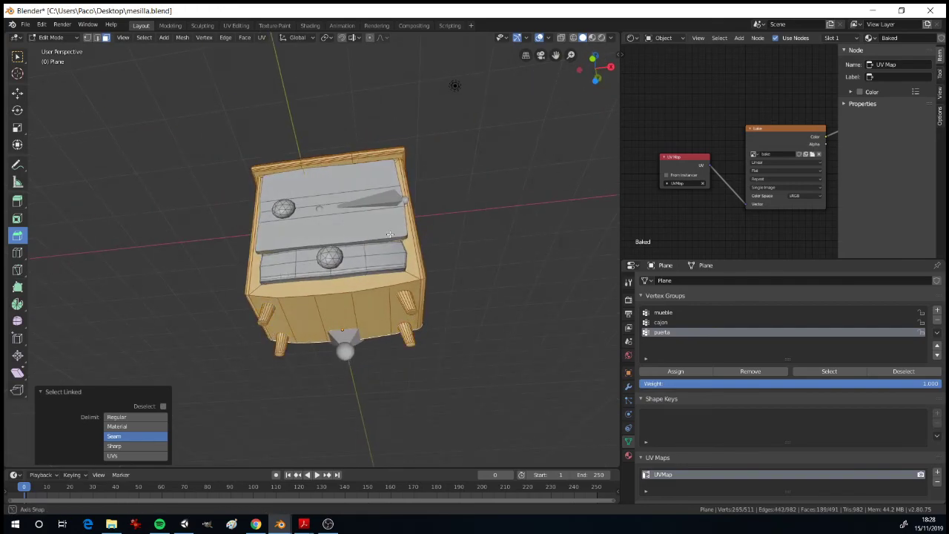
{"action": "middle_click_drag", "start_coordinate": [264, 317], "coordinate": [311, 415]}
{"action": "left_click", "coordinate": [662, 313]}
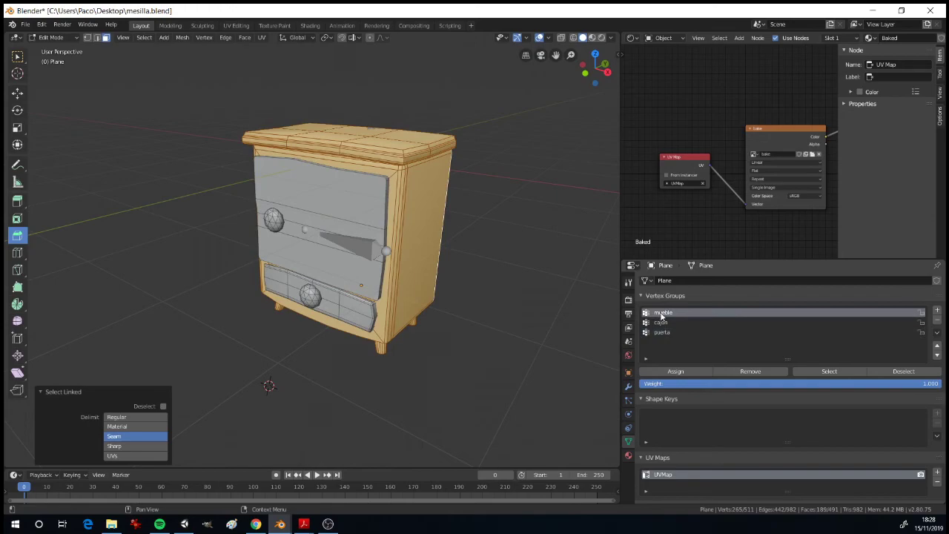
{"action": "left_click", "coordinate": [678, 372]}
{"action": "key", "text": "alt+a"}
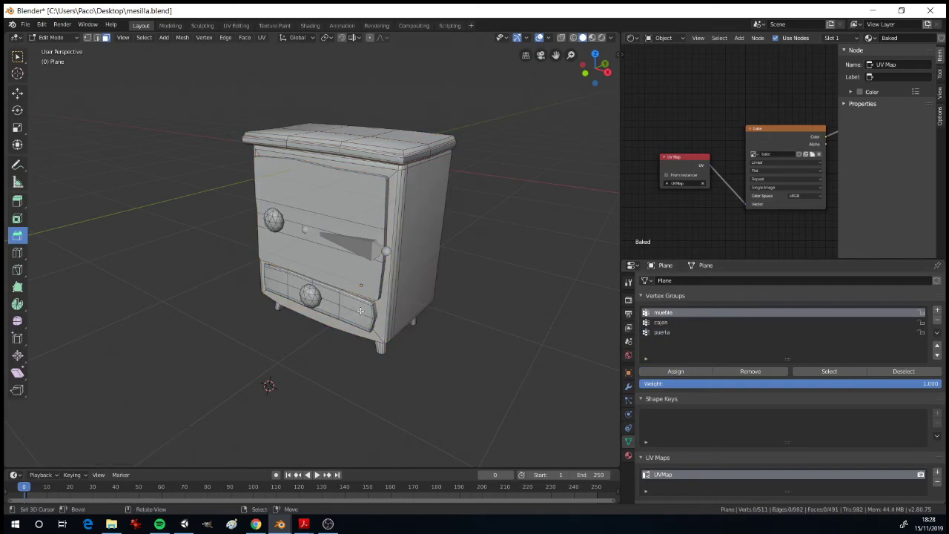
- Select the linked faces of the drawer and its knob, assign them to the cajon vertex group, and deselect everything
{"action": "key", "text": "l"}
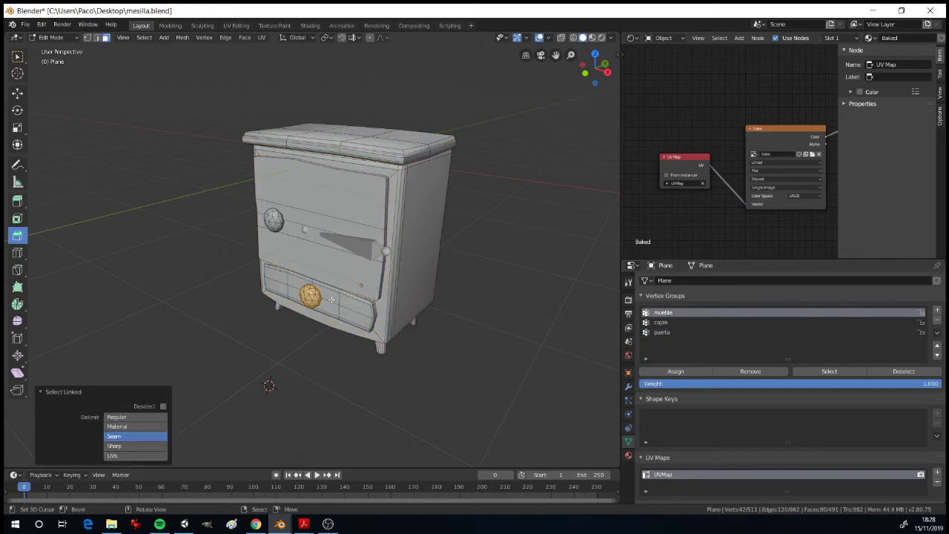
{"action": "left_click", "coordinate": [662, 322]}
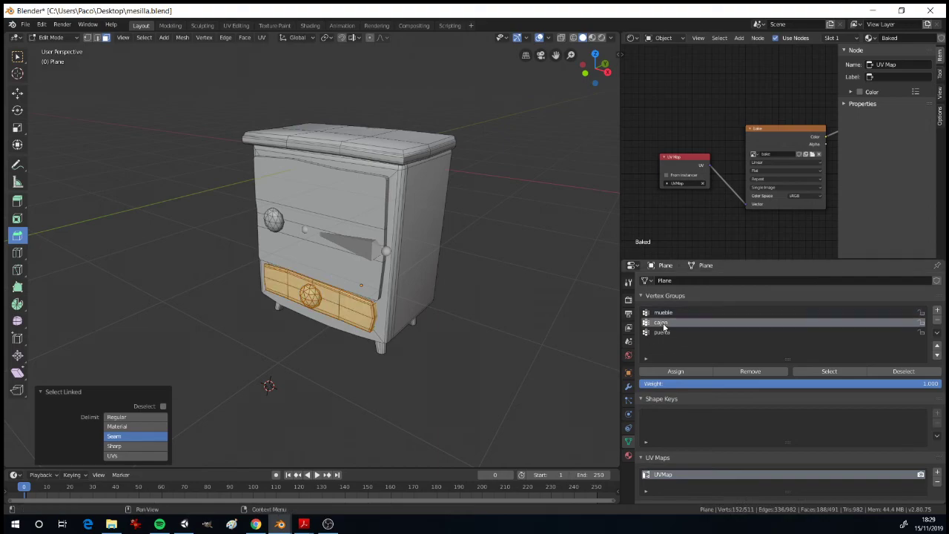
{"action": "left_click", "coordinate": [677, 372]}
{"action": "key", "text": "alt+a"}
- Select the linked faces of the door and its knob, assign them to the puerta vertex group, and return to Object Mode
{"action": "key", "text": "l"}
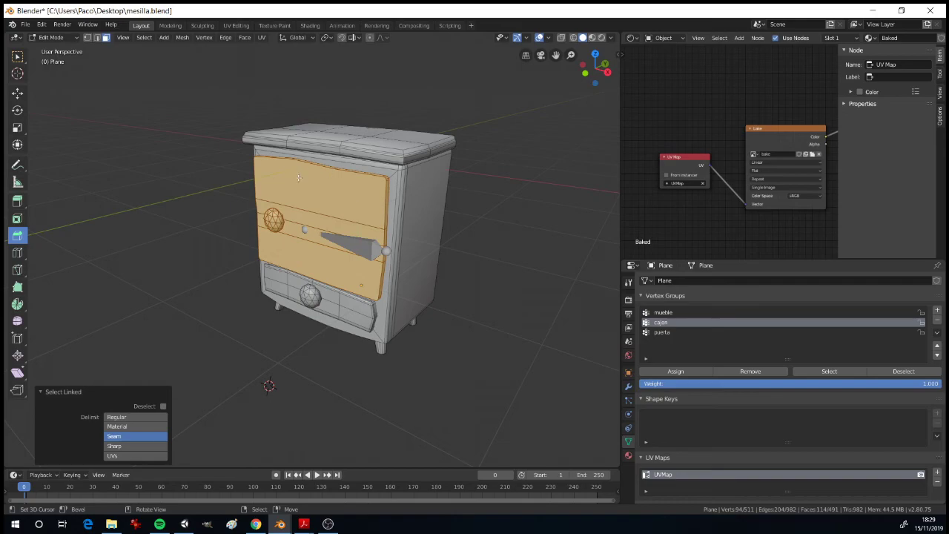
{"action": "left_click", "coordinate": [662, 331]}
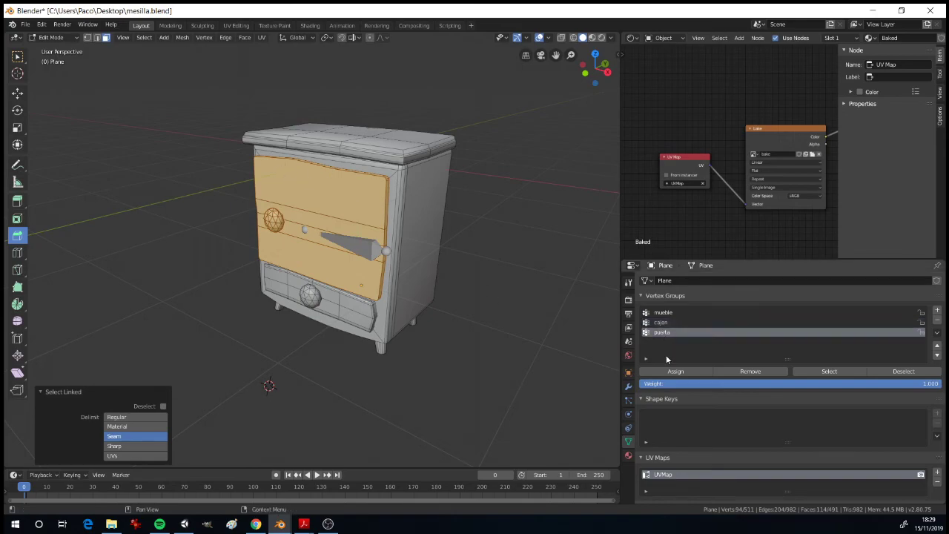
{"action": "left_click", "coordinate": [671, 370]}
{"action": "key", "text": "Tab"}
- Select the armature inside the nightstand with X-ray display on, switch it to Pose Mode, and turn X-ray off
{"action": "middle_click_drag", "start_coordinate": [438, 319], "coordinate": [348, 297]}
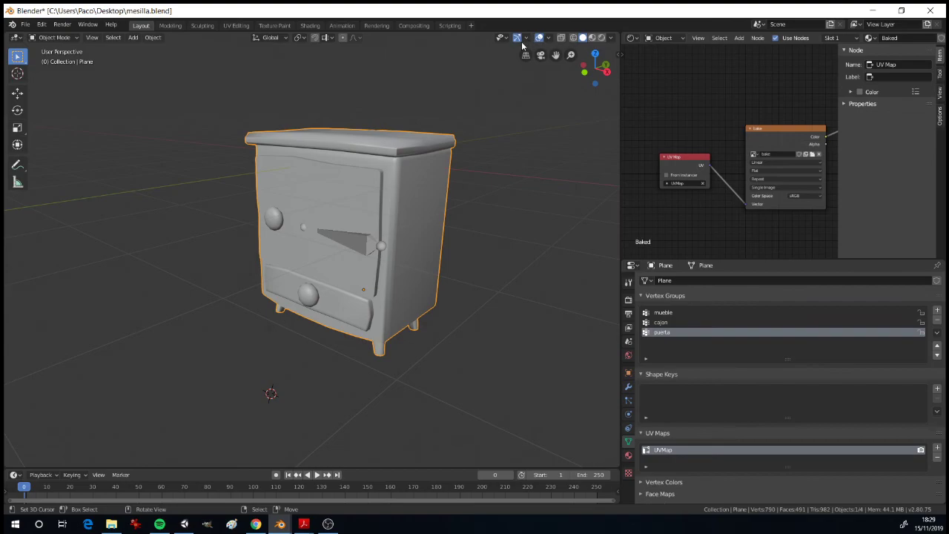
{"action": "left_click", "coordinate": [562, 38]}
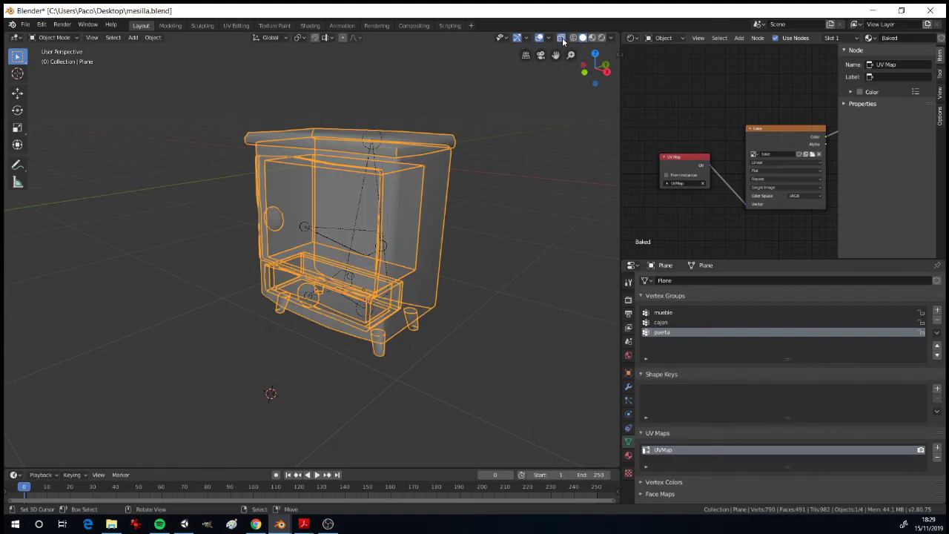
{"action": "middle_click_drag", "start_coordinate": [400, 274], "coordinate": [381, 257]}
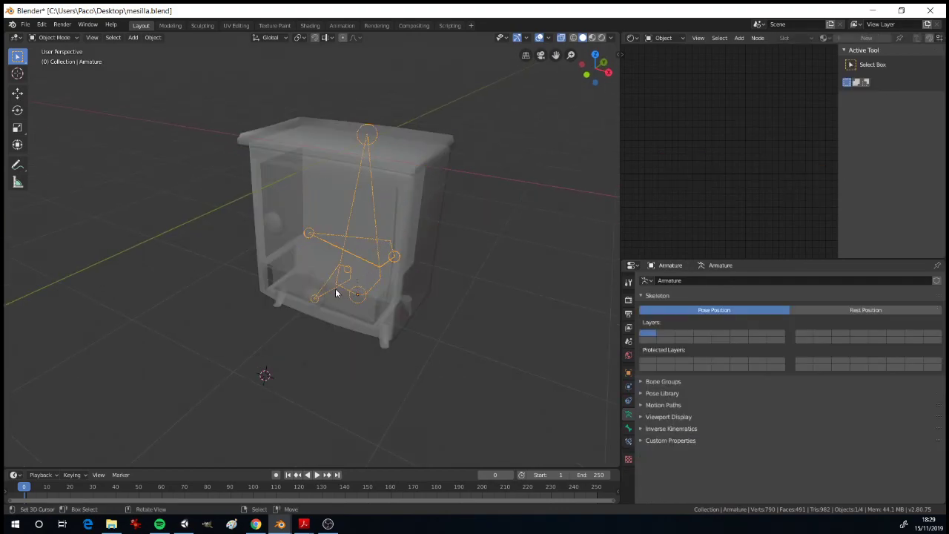
{"action": "left_click", "coordinate": [521, 290]}
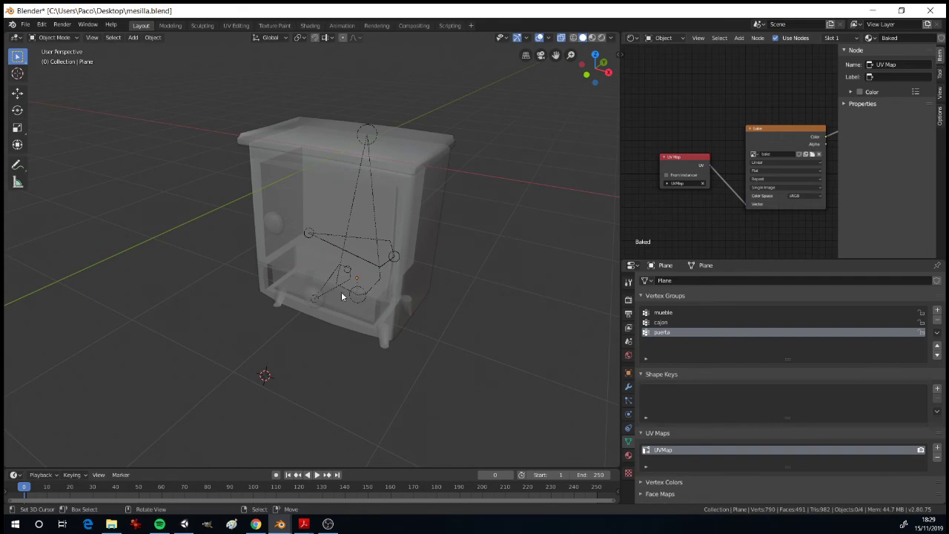
{"action": "left_click", "coordinate": [384, 261]}
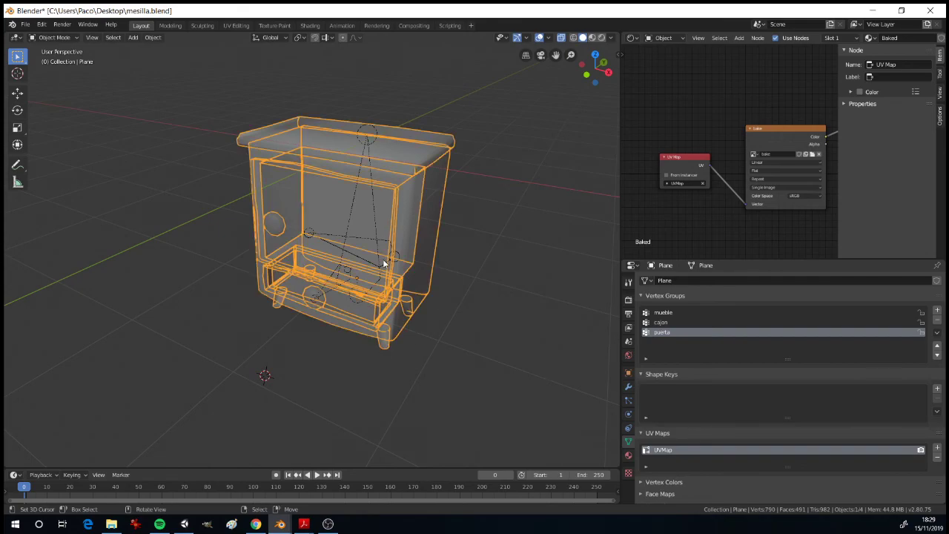
{"action": "left_click", "coordinate": [373, 263]}
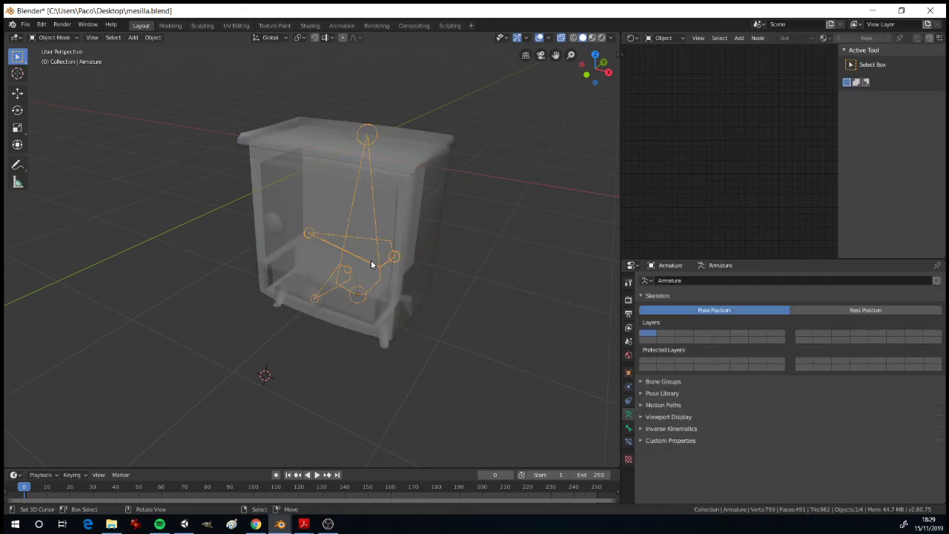
{"action": "left_click", "coordinate": [56, 38]}
{"action": "left_click", "coordinate": [55, 71]}
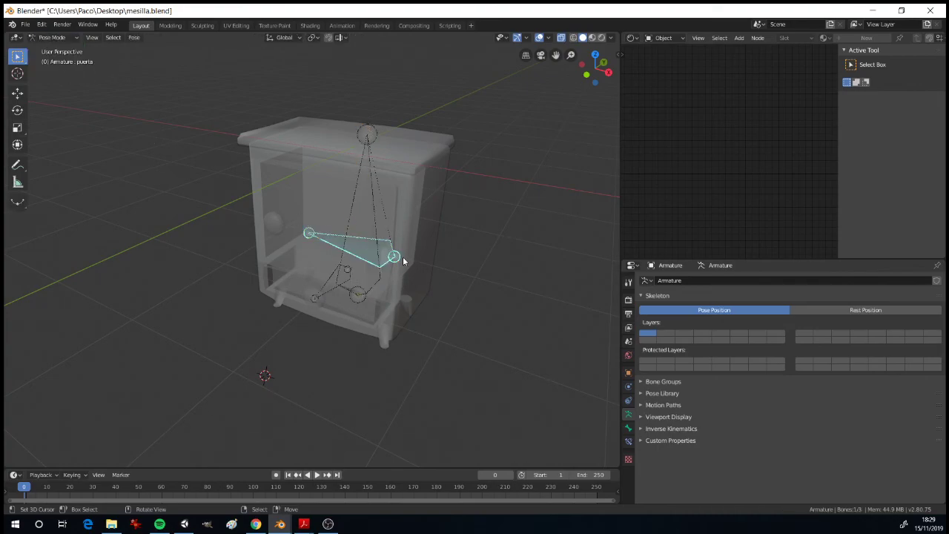
{"action": "left_click", "coordinate": [561, 38]}
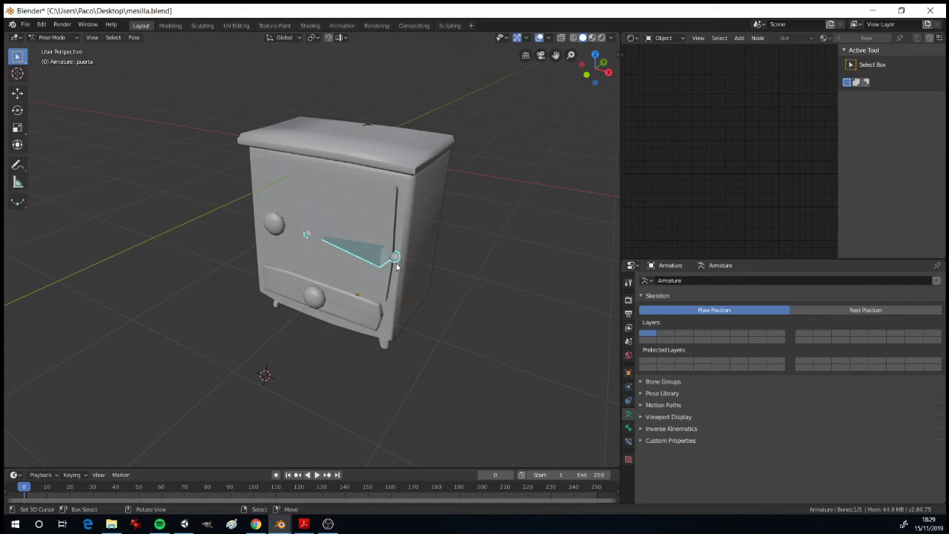
- Test the door's opening by rotating the puerta bone about 119° around global Z, leaving the pose unapplied
{"action": "key", "text": "r"}
{"action": "key", "text": "z"}
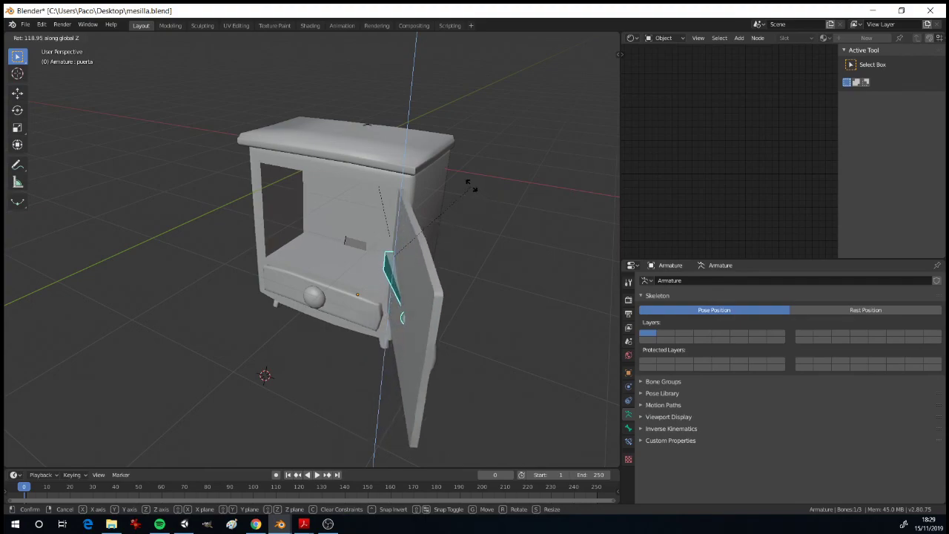
{"action": "left_click", "coordinate": [413, 274]}
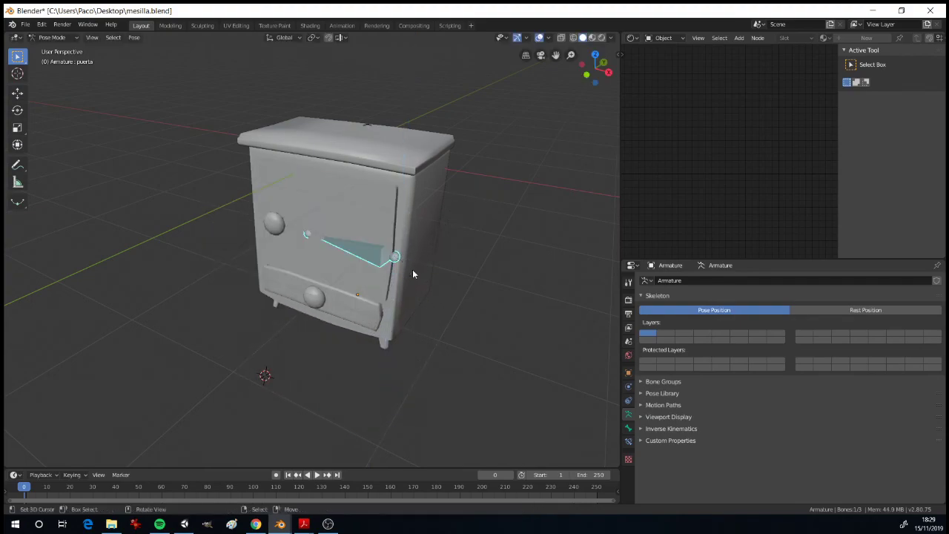
- Select the cajon bone and test the drawer by sliding it about 0.62 m outward along global Y, leaving the pose unapplied
{"action": "left_click", "coordinate": [335, 297]}
{"action": "middle_click_drag", "start_coordinate": [375, 303], "coordinate": [398, 279]}
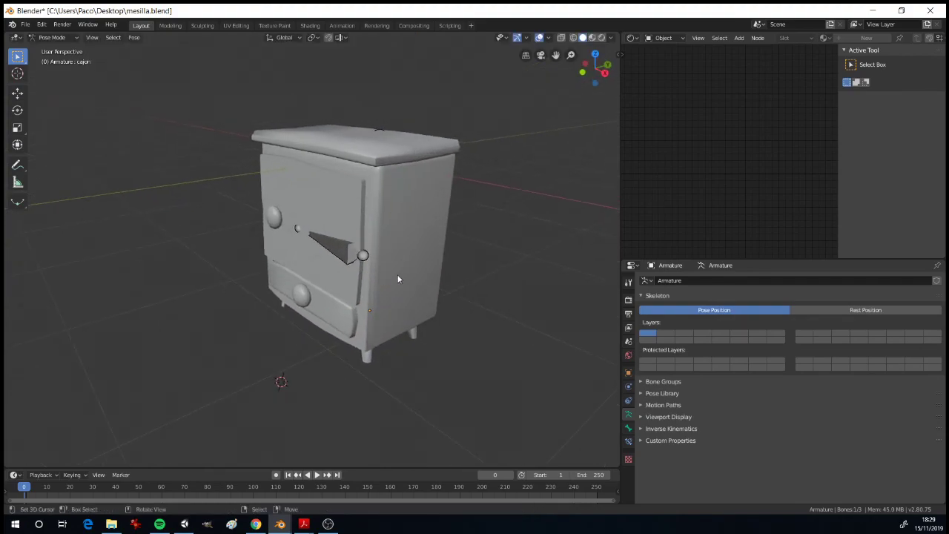
{"action": "left_click", "coordinate": [561, 38]}
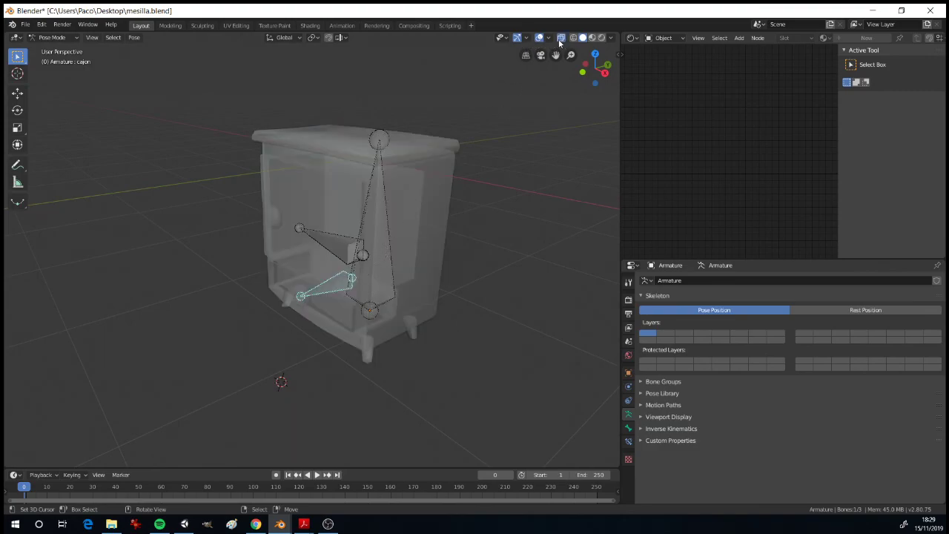
{"action": "left_click", "coordinate": [561, 38]}
{"action": "key", "text": "g"}
{"action": "key", "text": "y"}
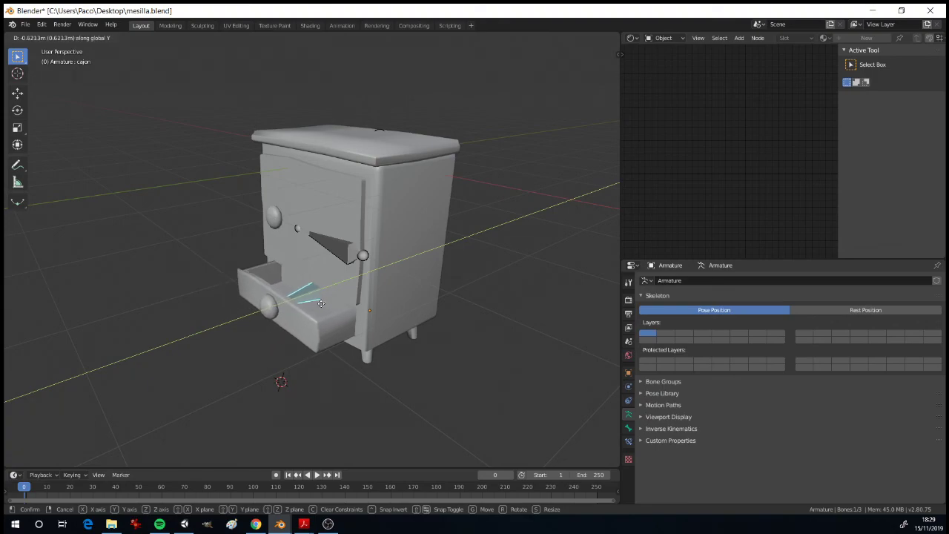
{"action": "right_click", "coordinate": [346, 297]}
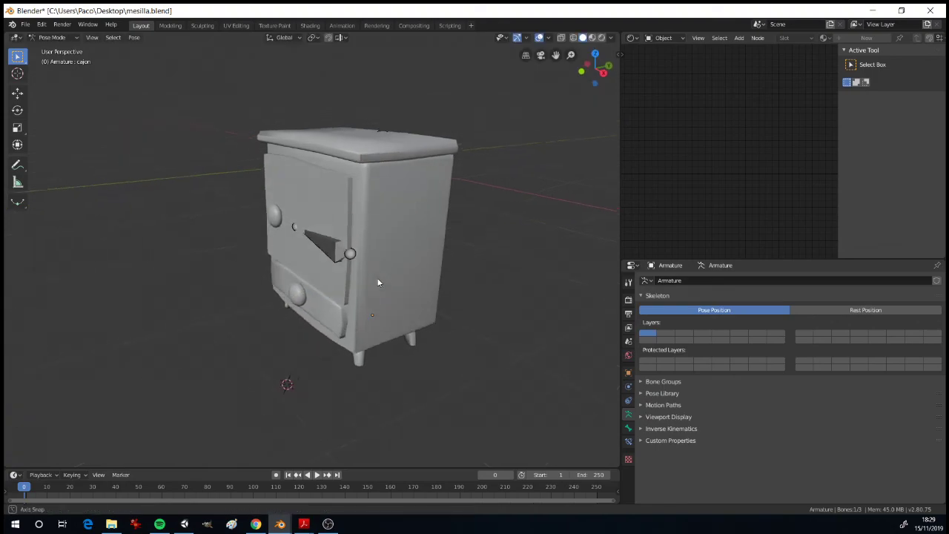
- Select the puerta bone and, in Edit Mode, try shifting it about 0.1 m along global Y towards the cabinet
{"action": "scroll", "coordinate": [372, 278], "scroll_direction": "up", "scroll_amount": 3}
{"action": "middle_click_drag", "start_coordinate": [372, 278], "coordinate": [341, 268]}
{"action": "left_click", "coordinate": [358, 253]}
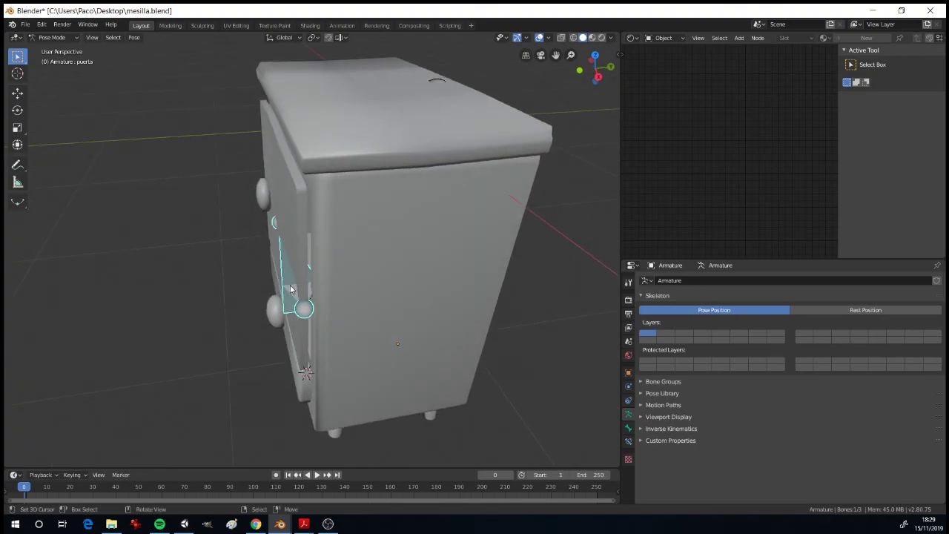
{"action": "key", "text": "Tab"}
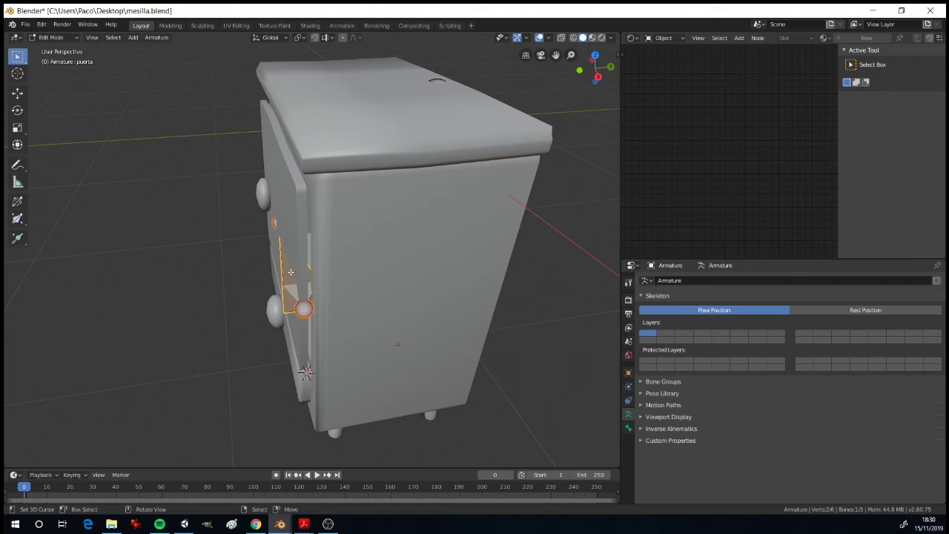
{"action": "key", "text": "g"}
{"action": "key", "text": "y"}
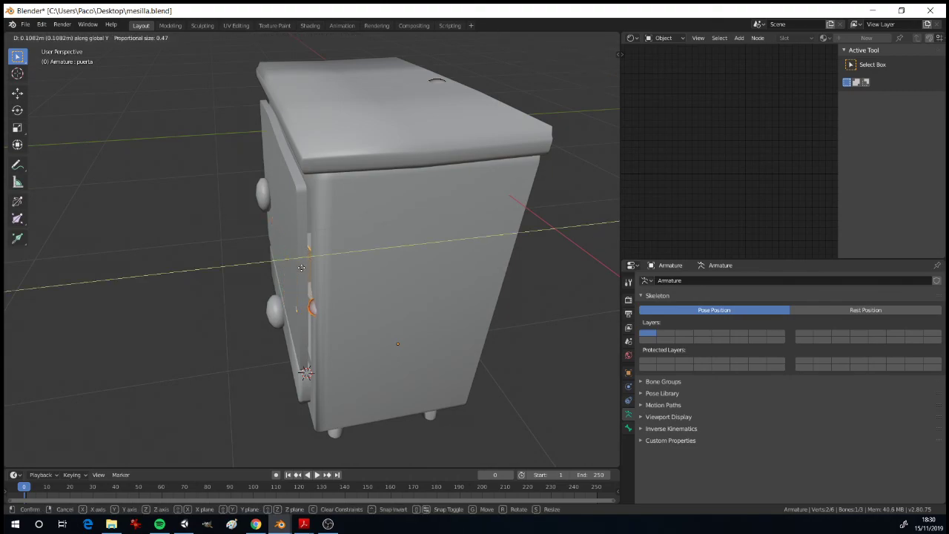
{"action": "left_click", "coordinate": [292, 274]}
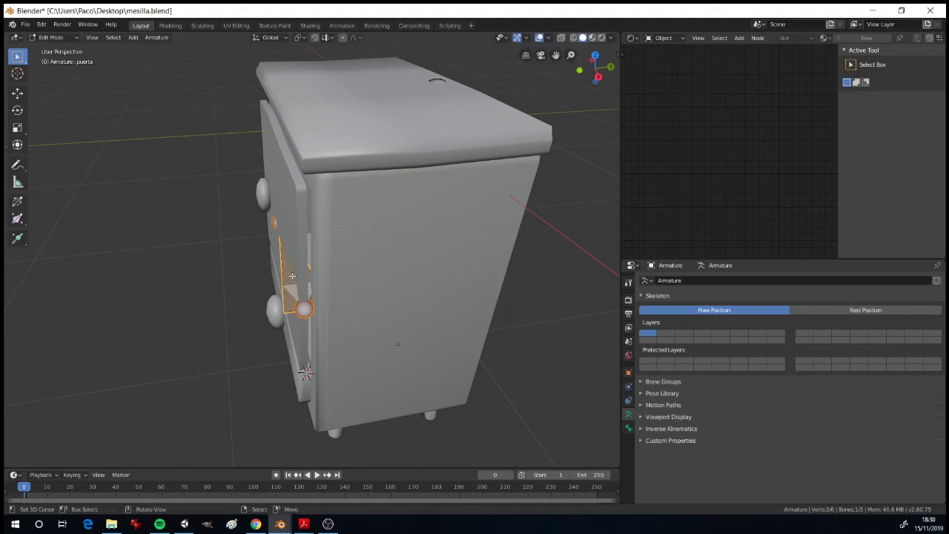
- Return the armature to Pose Mode and try rotating the puerta bone again
{"action": "key", "text": "ctrl+Tab"}
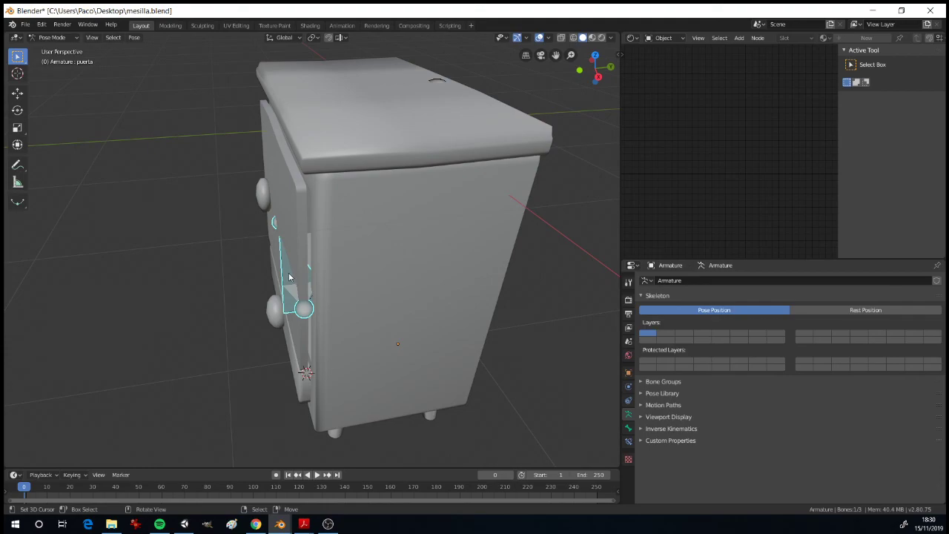
{"action": "key", "text": "r"}
{"action": "middle_click_drag", "start_coordinate": [310, 271], "coordinate": [356, 236]}
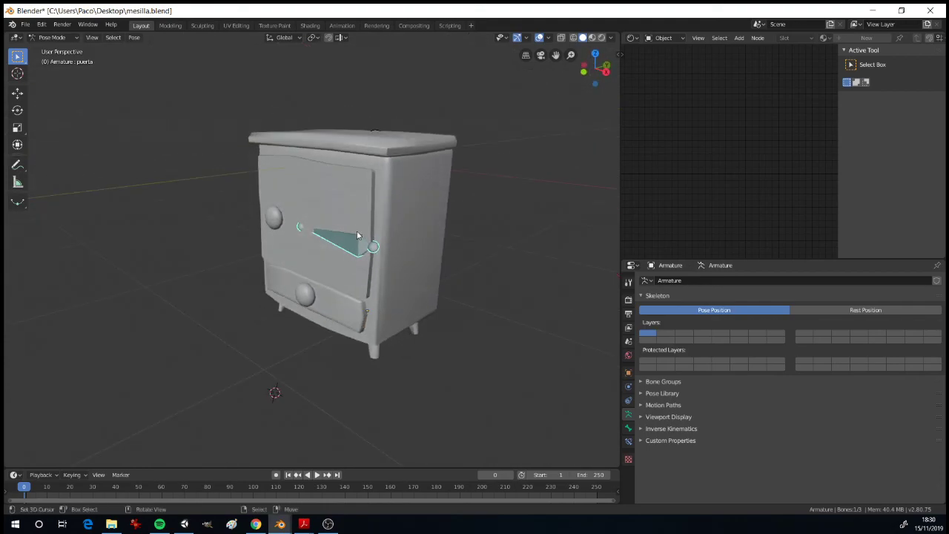